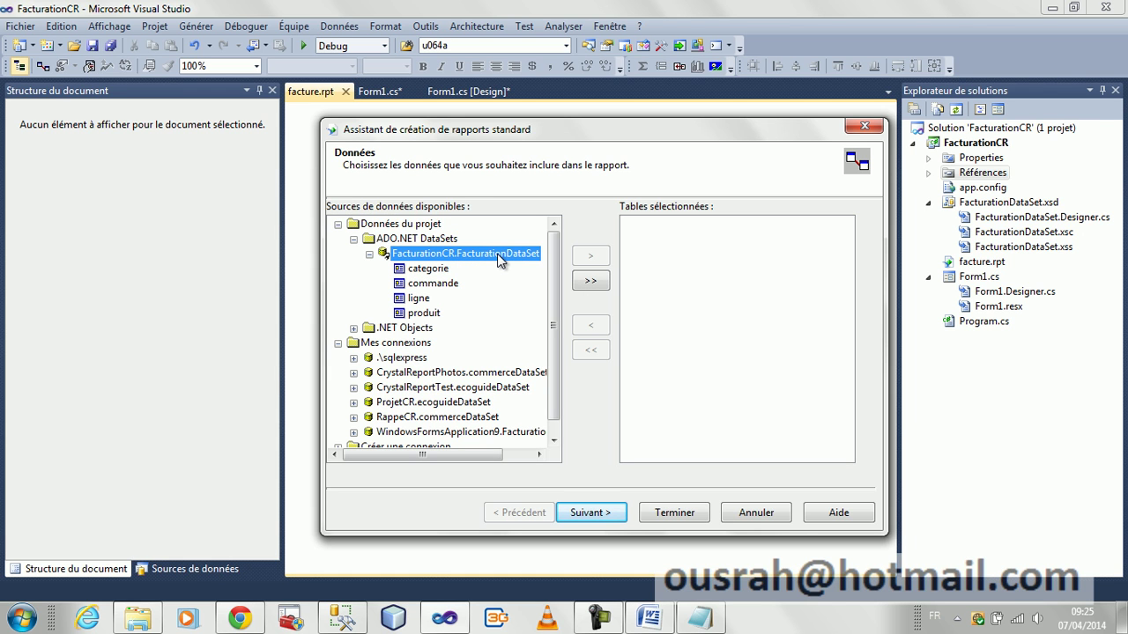
# Add the commande, ligne and produit tables from FacturationDataSet to the report and proceed to table linking.
pyautogui.click(423, 286)
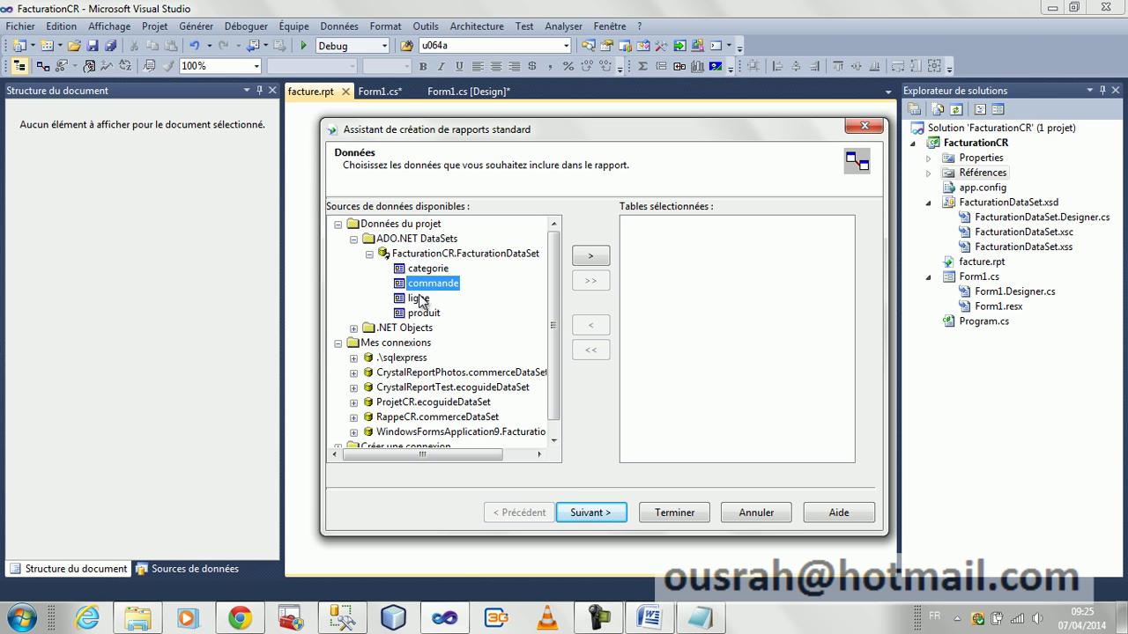
pyautogui.click(585, 255)
pyautogui.click(583, 257)
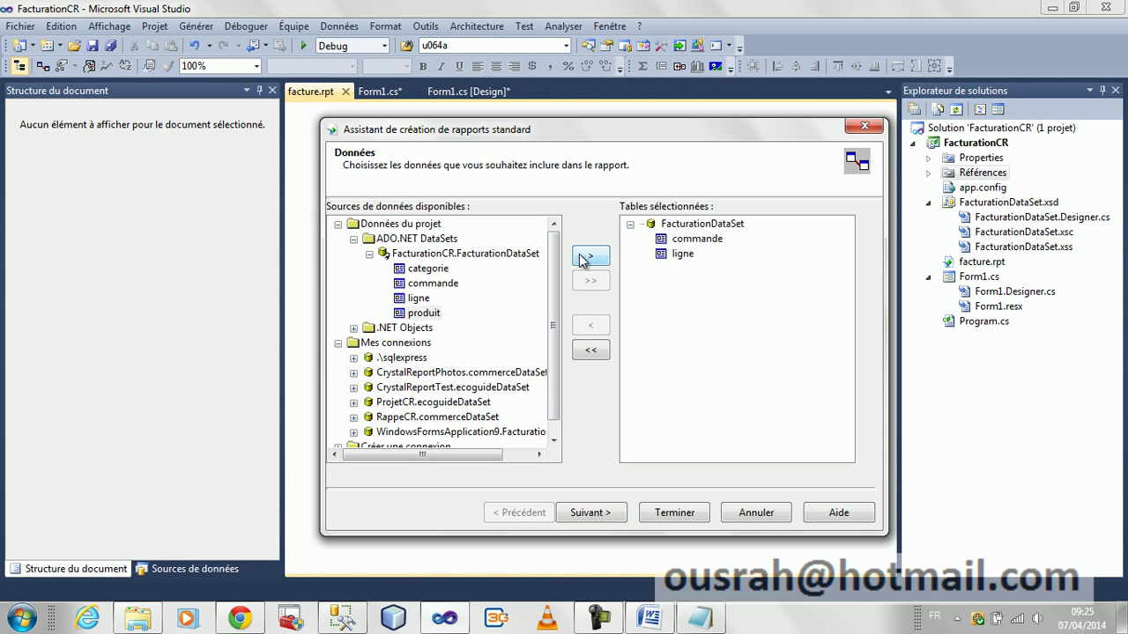
pyautogui.click(583, 256)
pyautogui.click(589, 513)
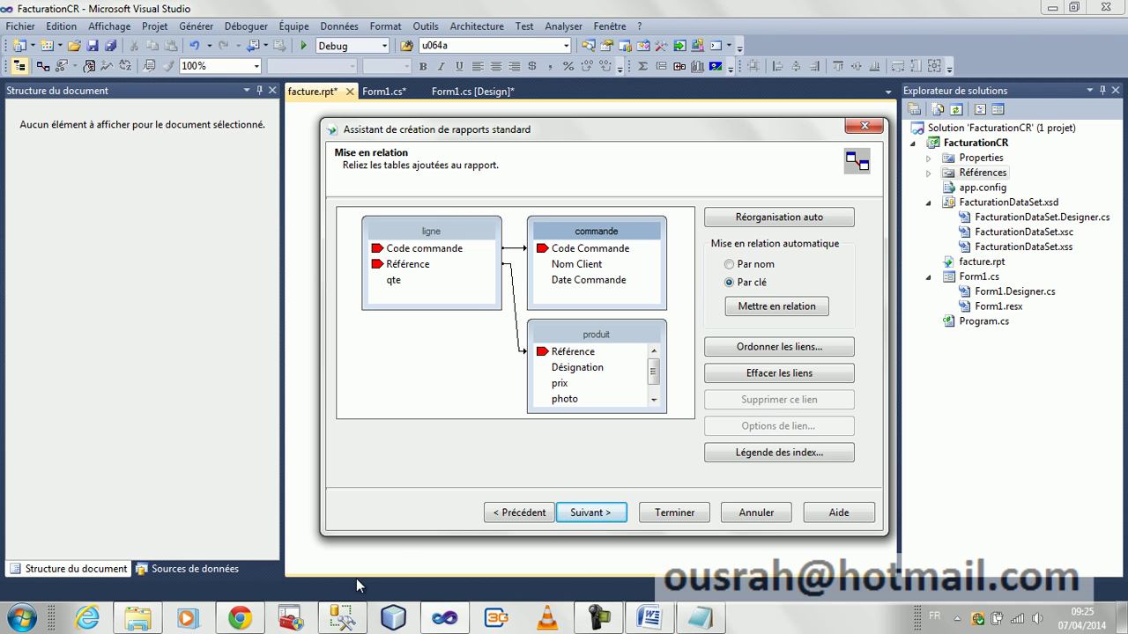
# Switch to SQL Server Management Studio, examine the relationships in the Facturation database diagram, and return to the report wizard's table links.
pyautogui.click(343, 619)
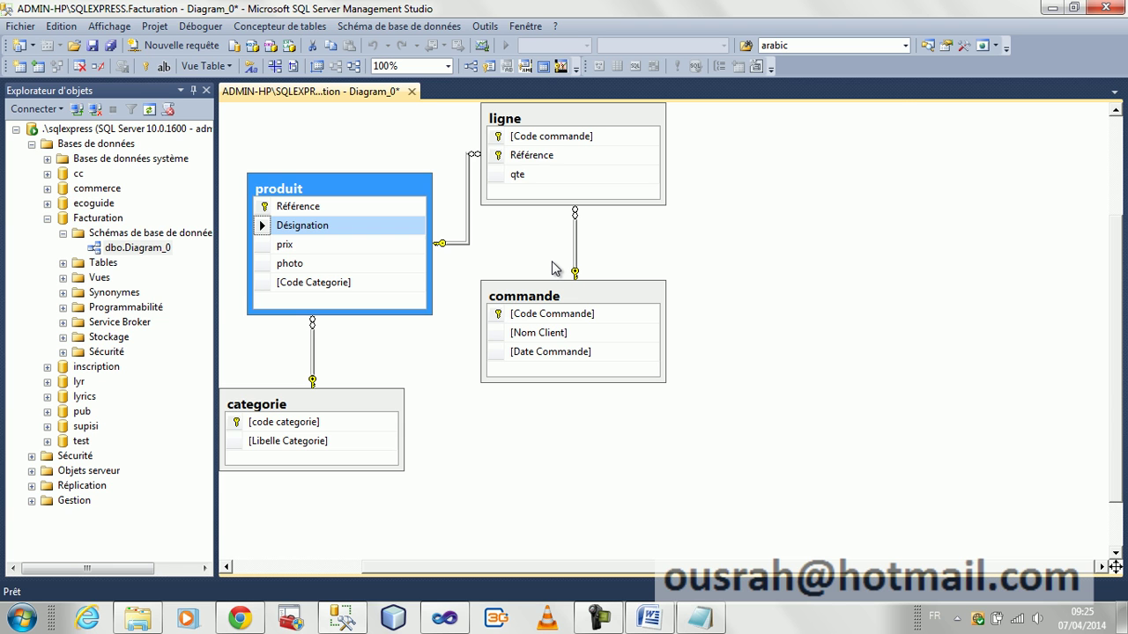
pyautogui.click(592, 618)
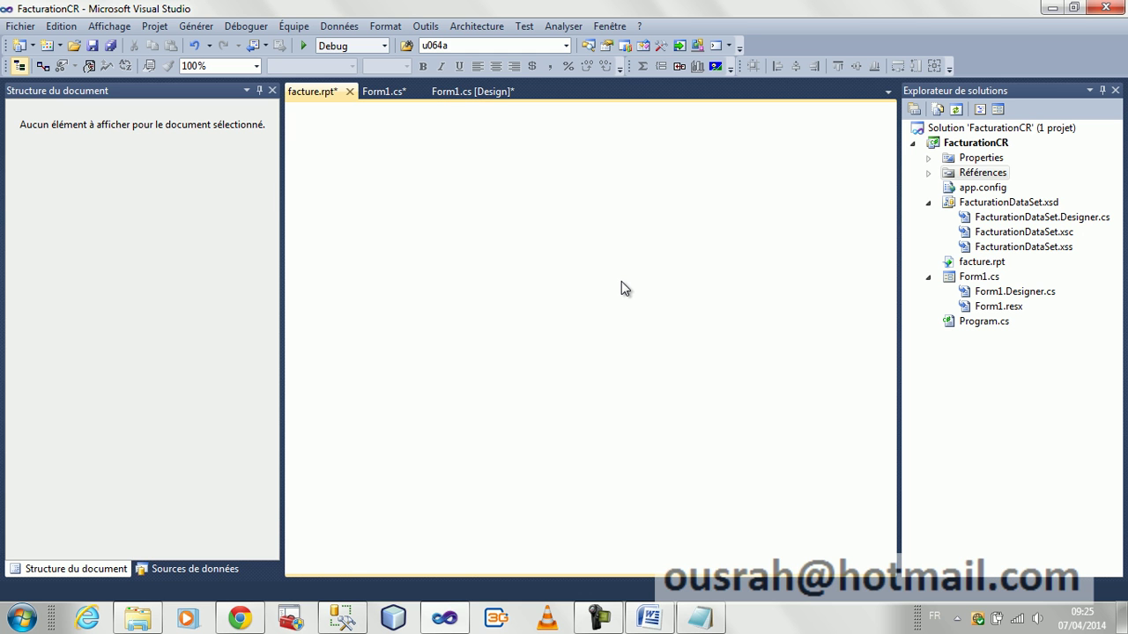
pyautogui.click(1049, 8)
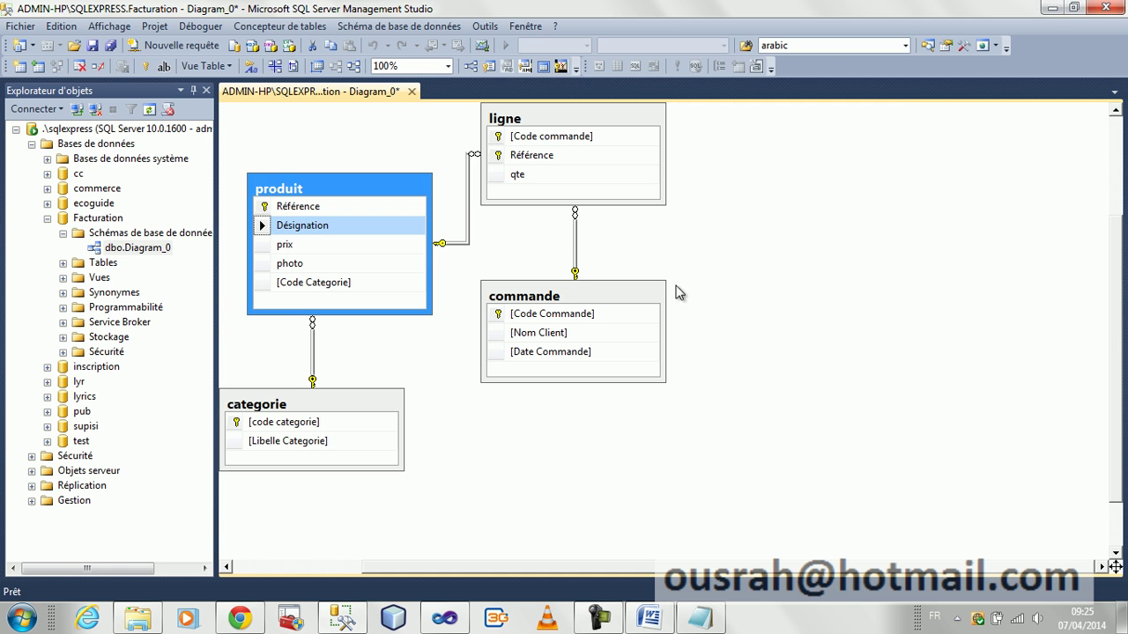
pyautogui.click(445, 619)
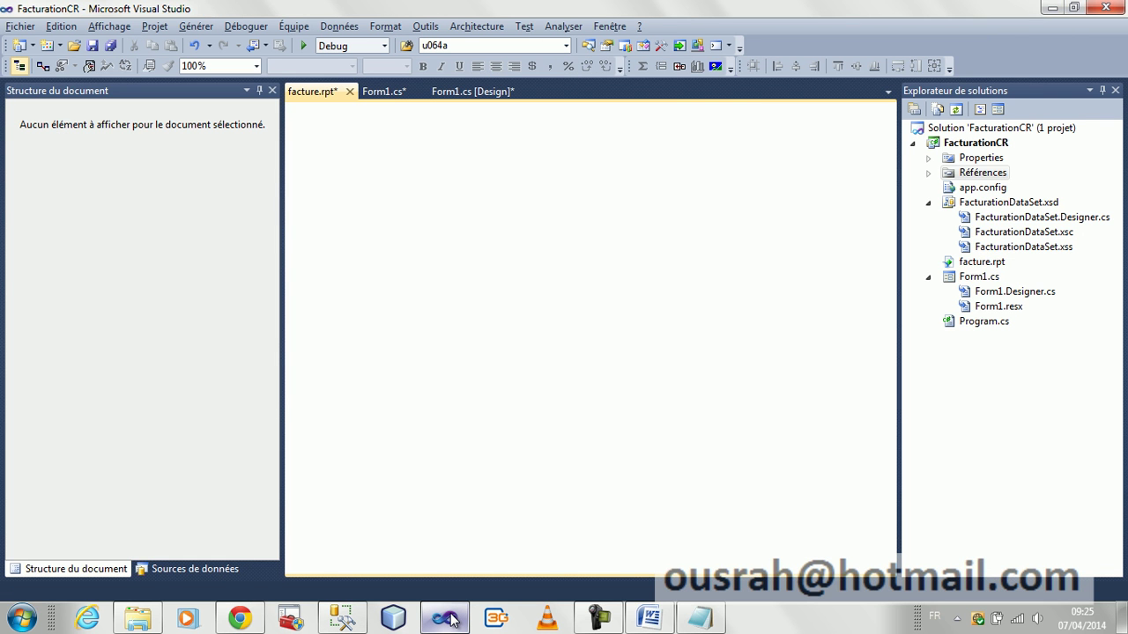
pyautogui.hotkey('alt', 'Tab')
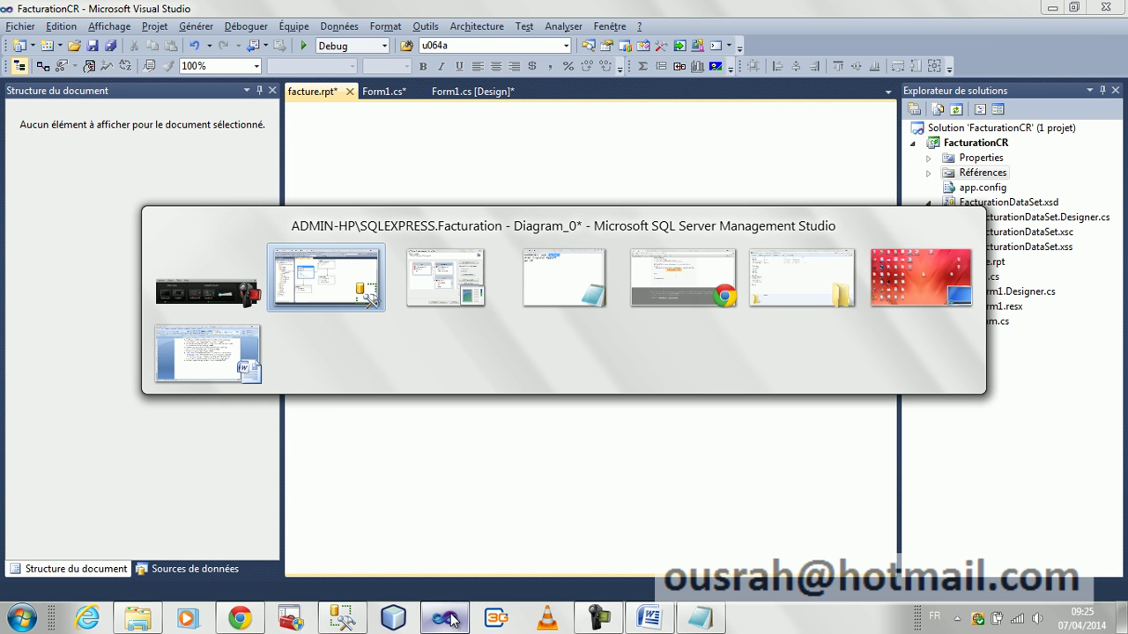
pyautogui.hotkey('alt', 'Tab')
pyautogui.hotkey('alt', 'Tab')
pyautogui.hotkey('alt', 'Tab')
pyautogui.hotkey('alt', 'Tab')
pyautogui.hotkey('alt', 'Tab')
pyautogui.hotkey('alt', 'Tab')
pyautogui.hotkey('alt', 'Tab')
pyautogui.hotkey('alt', 'Tab')
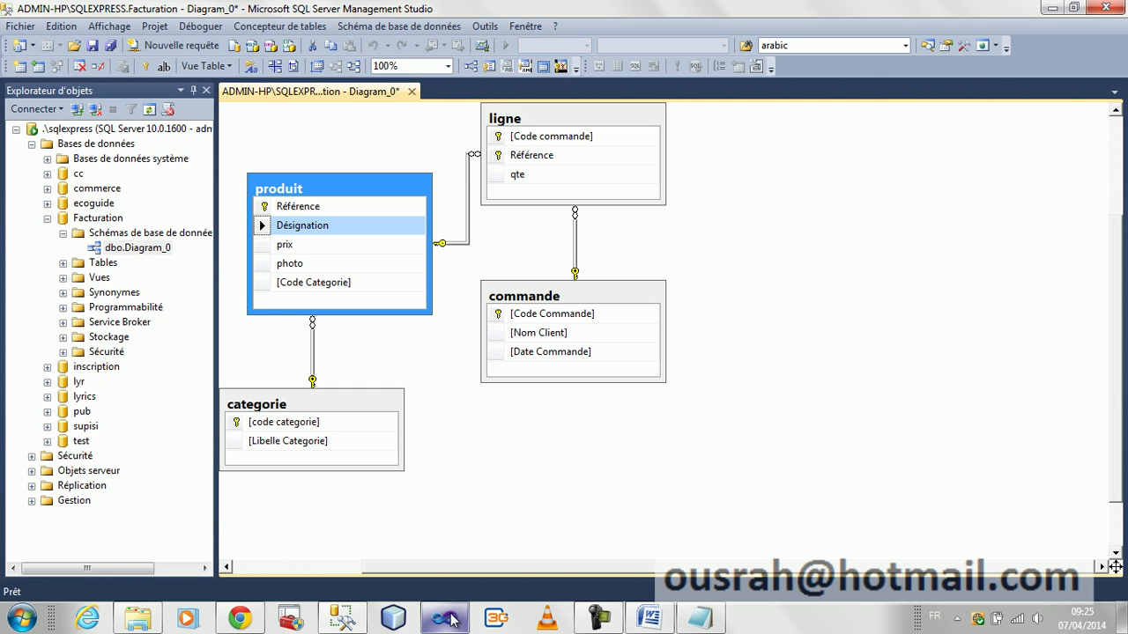
pyautogui.click(443, 620)
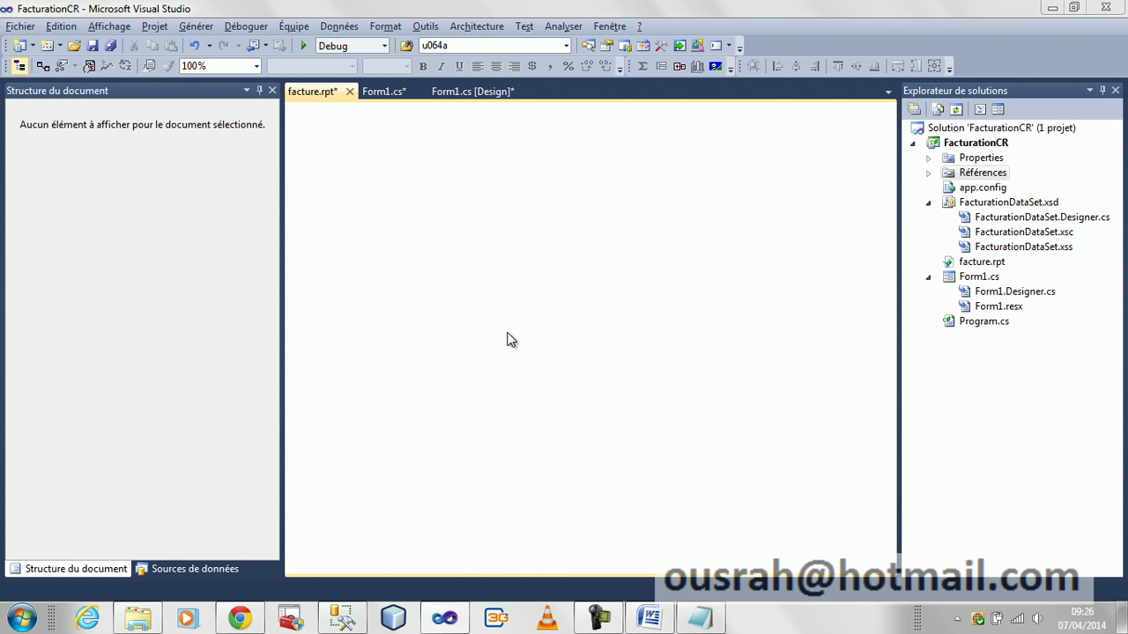
pyautogui.hotkey('alt', 'Tab')
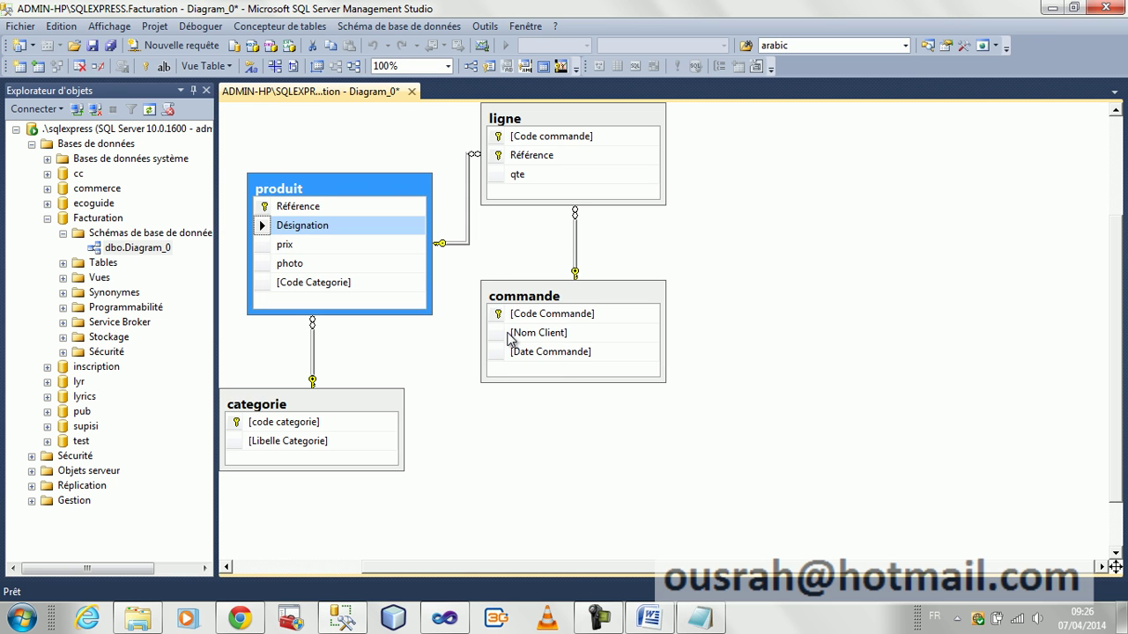
pyautogui.hotkey('alt', 'Tab')
pyautogui.press('Tab')
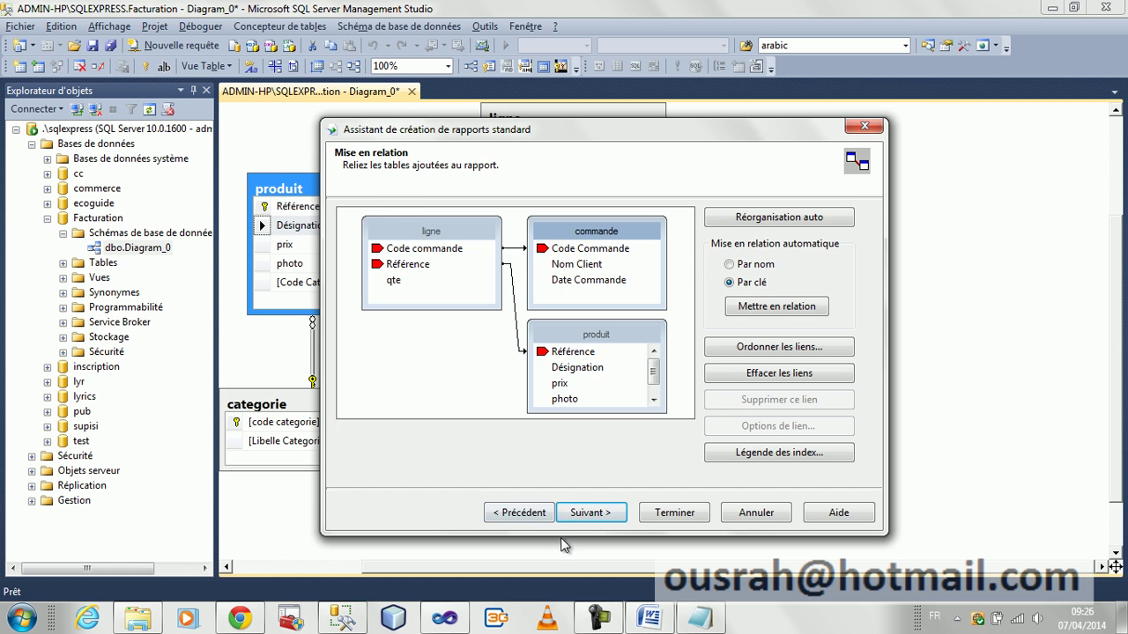
# Accept the table links and add Code Commande, Nom Client and Date Commande from commande to the displayed fields.
pyautogui.click(574, 513)
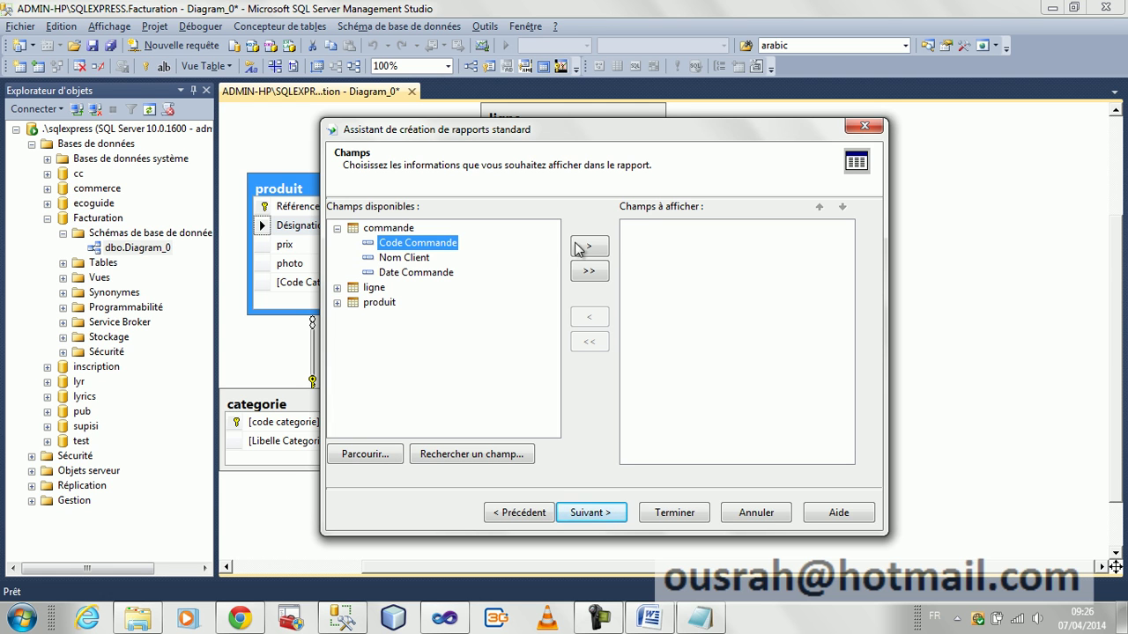
pyautogui.click(605, 251)
pyautogui.click(604, 252)
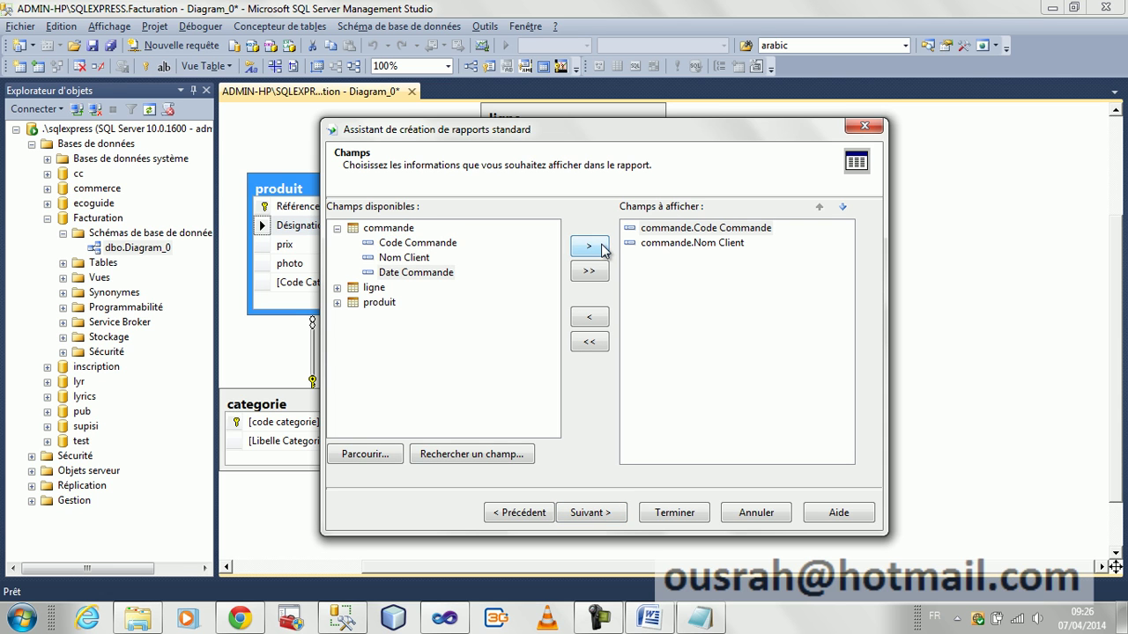
pyautogui.click(605, 251)
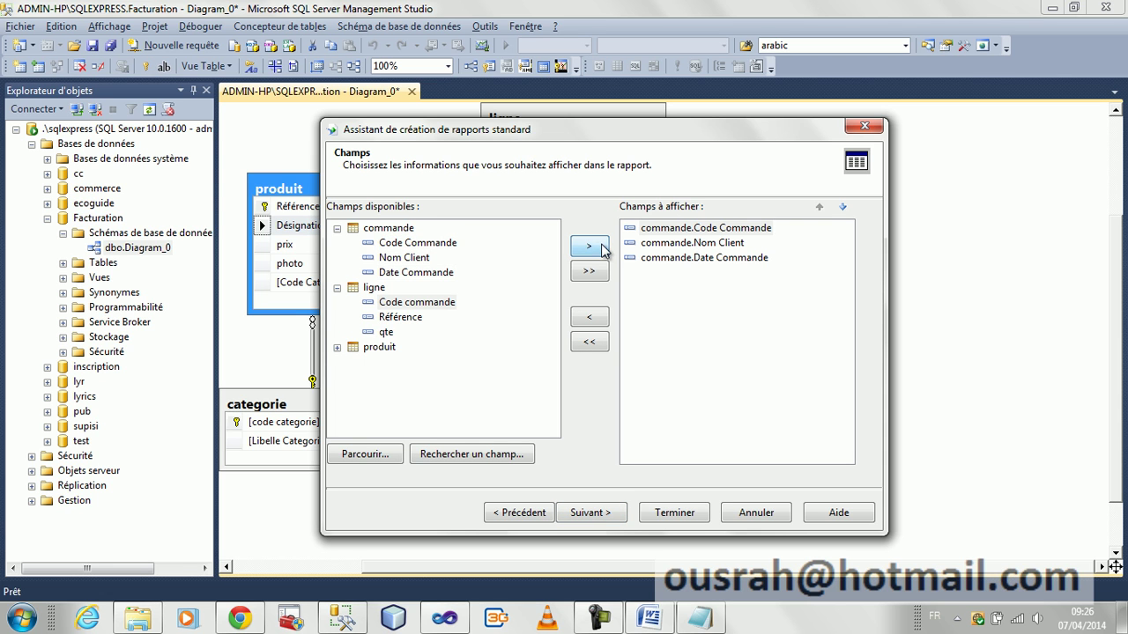
# Add Référence and qte from ligne, plus Désignation and prix from produit, to the displayed fields.
pyautogui.click(388, 318)
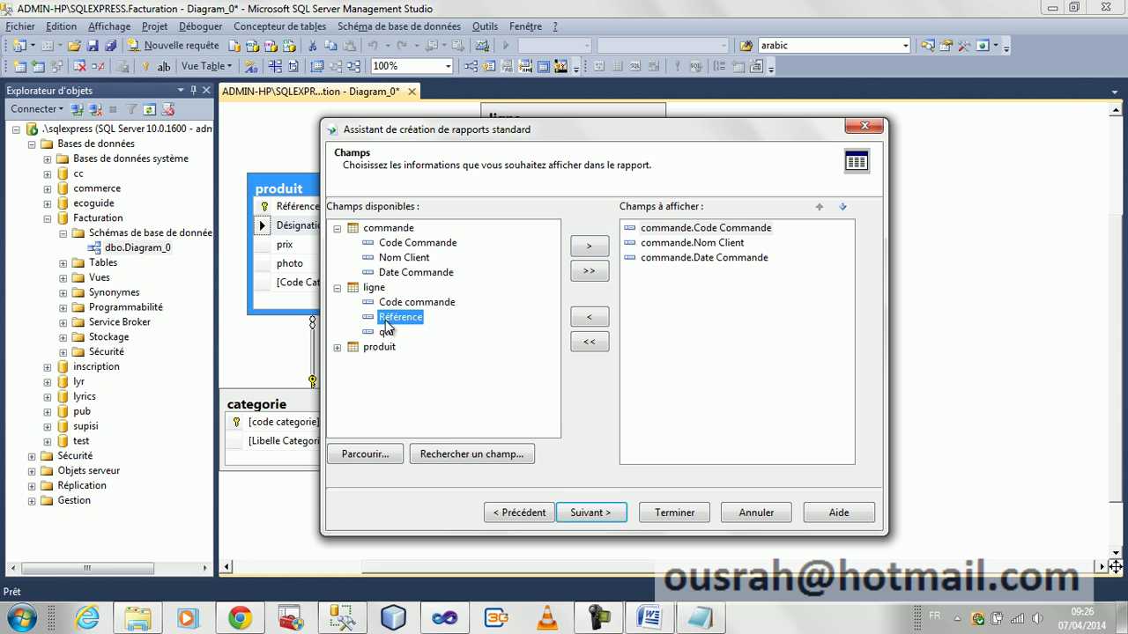
pyautogui.click(589, 250)
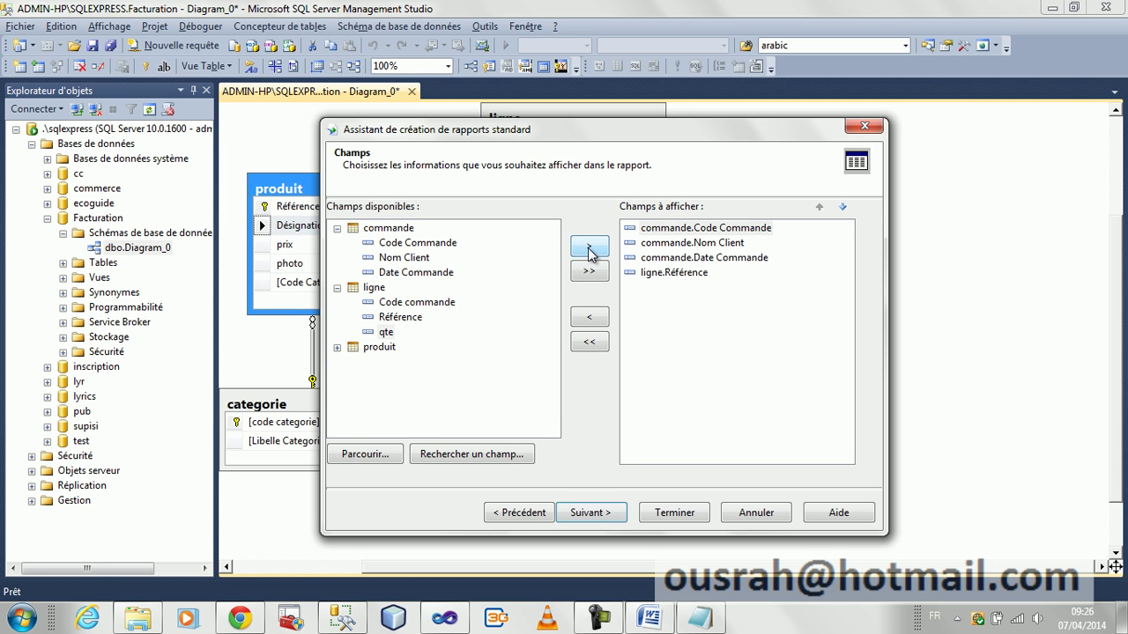
pyautogui.click(386, 332)
pyautogui.click(589, 247)
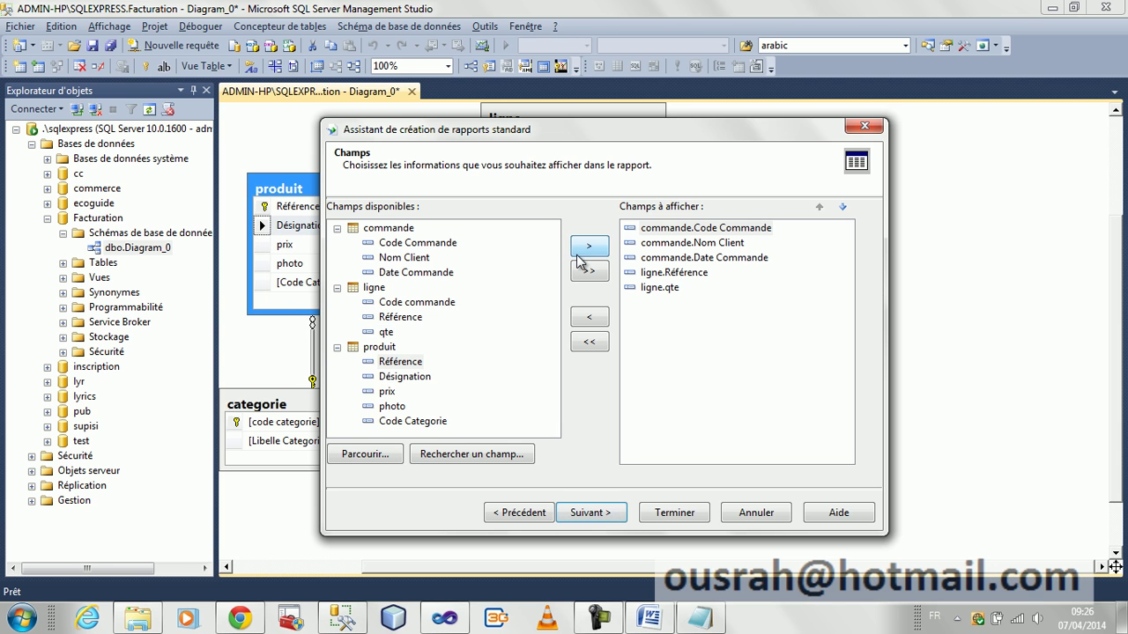
pyautogui.click(410, 379)
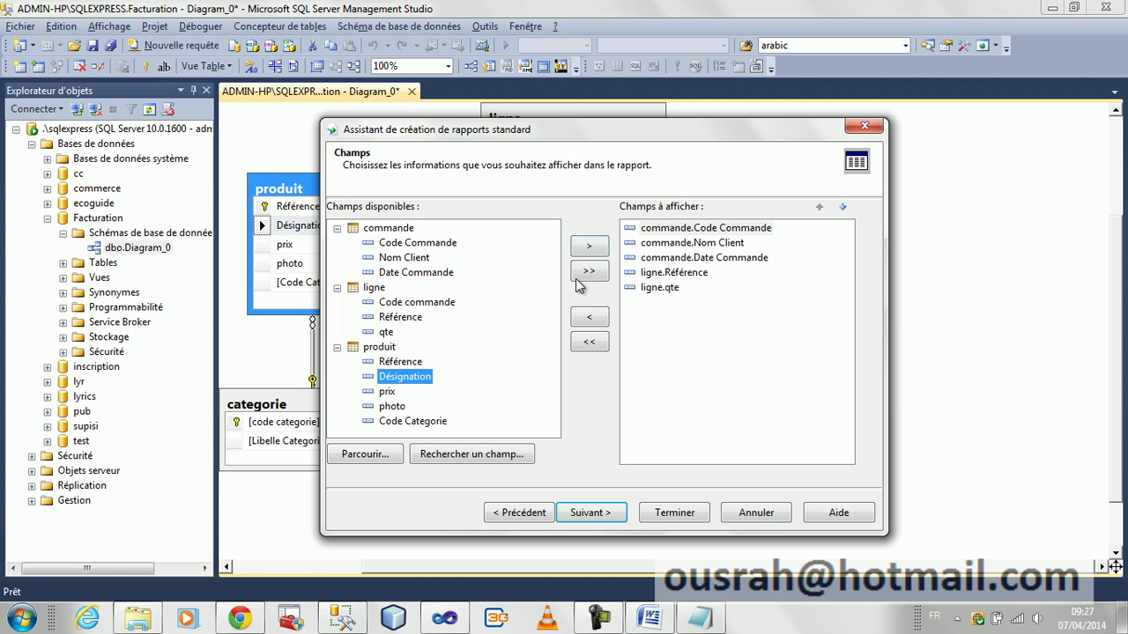
pyautogui.click(605, 251)
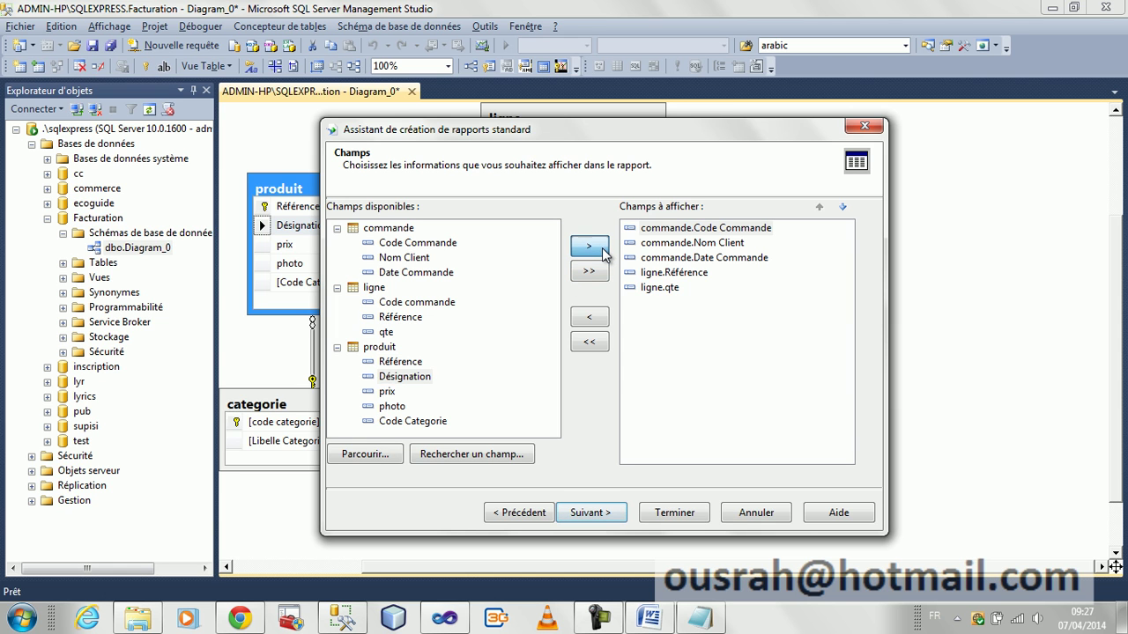
pyautogui.click(605, 252)
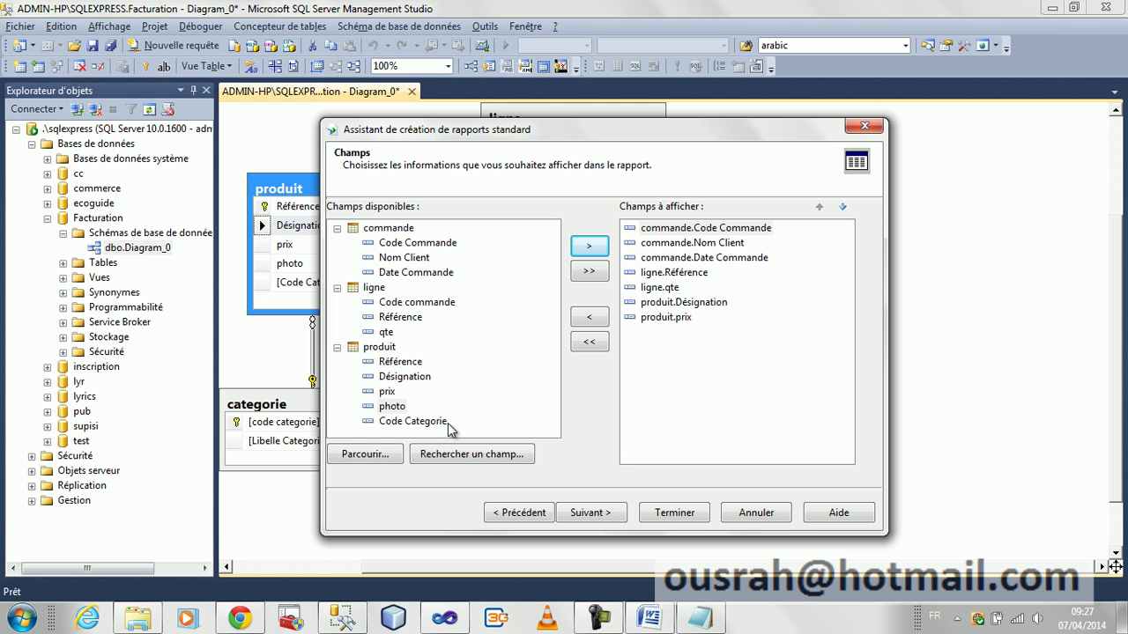
# Replace ligne.Référence with produit.Référence in the report's displayed fields.
pyautogui.click(405, 365)
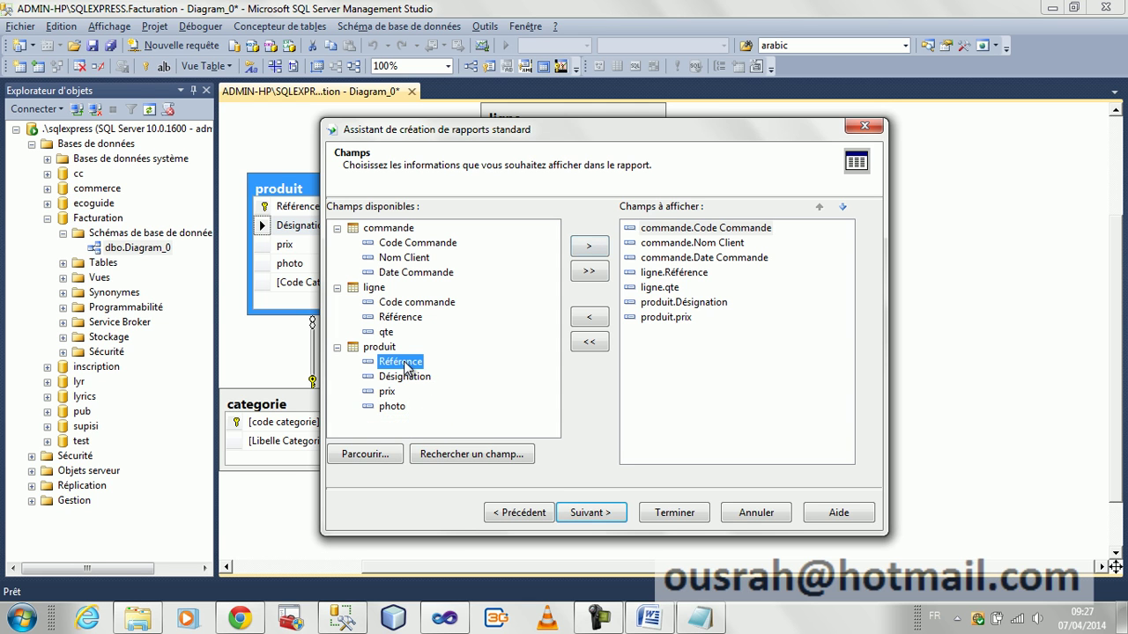
pyautogui.click(680, 276)
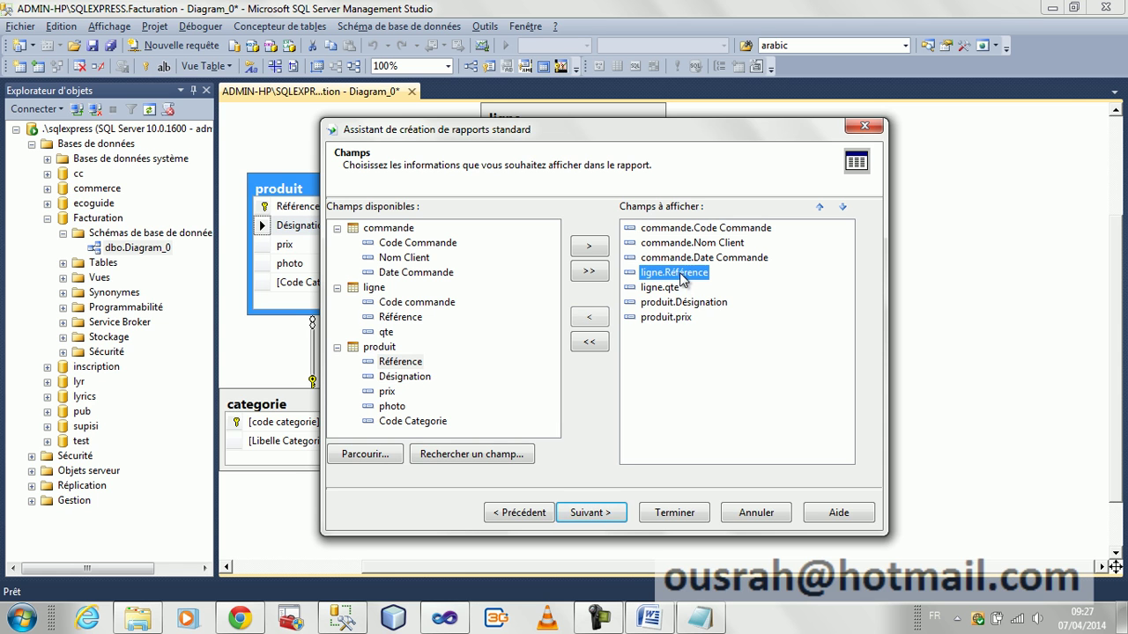
pyautogui.click(590, 321)
pyautogui.click(414, 365)
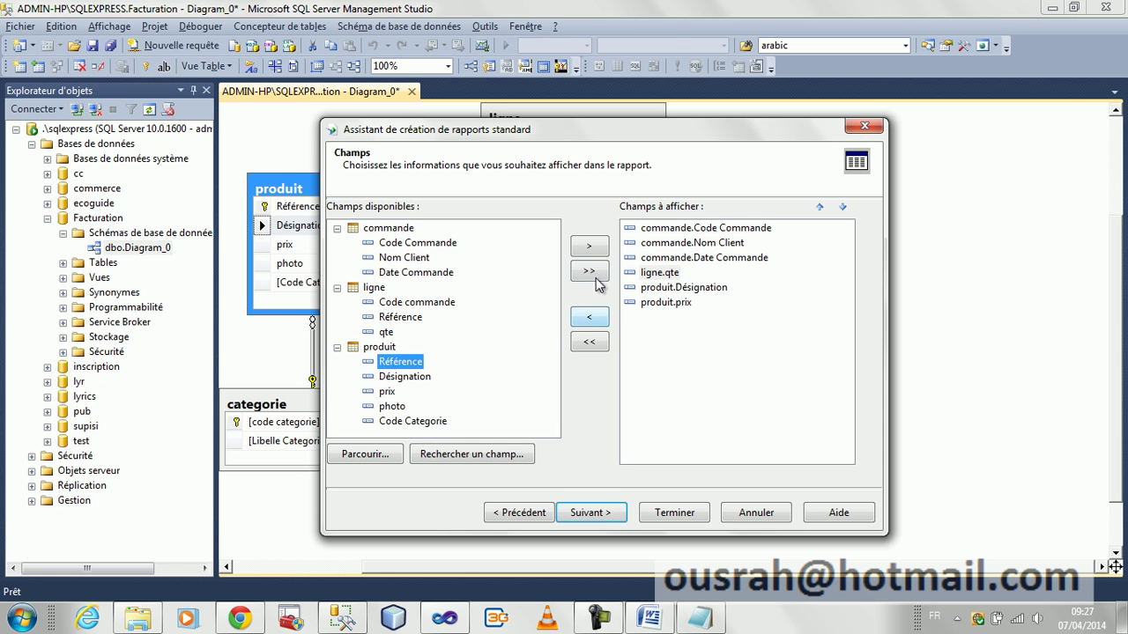
pyautogui.click(587, 247)
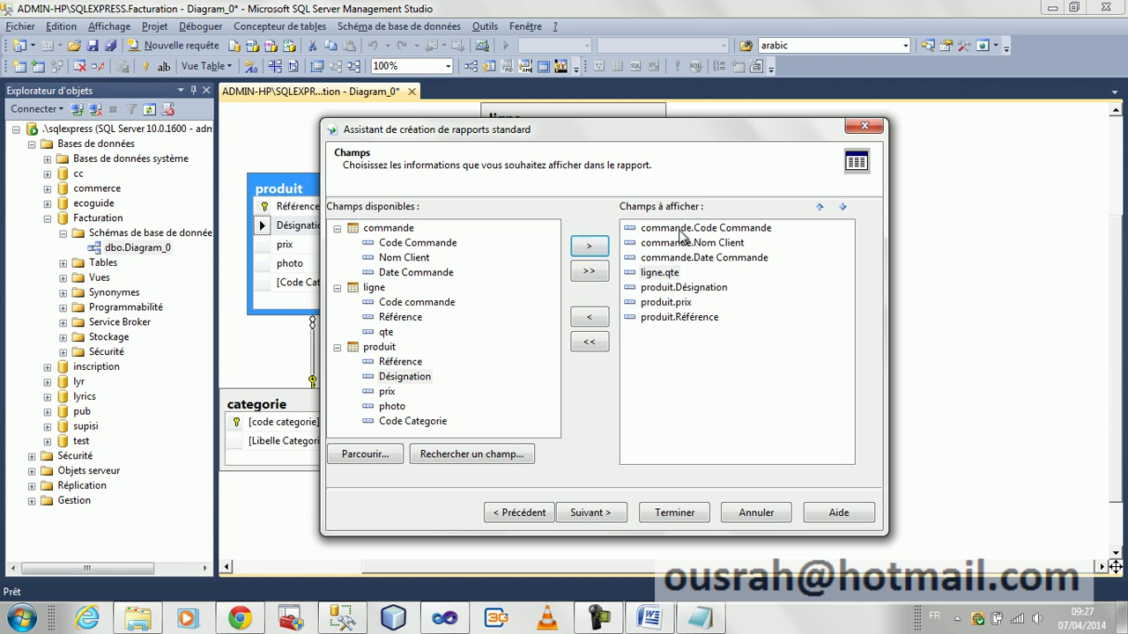
# Group the report by commande.Code Commande and continue to the summaries page.
pyautogui.click(596, 514)
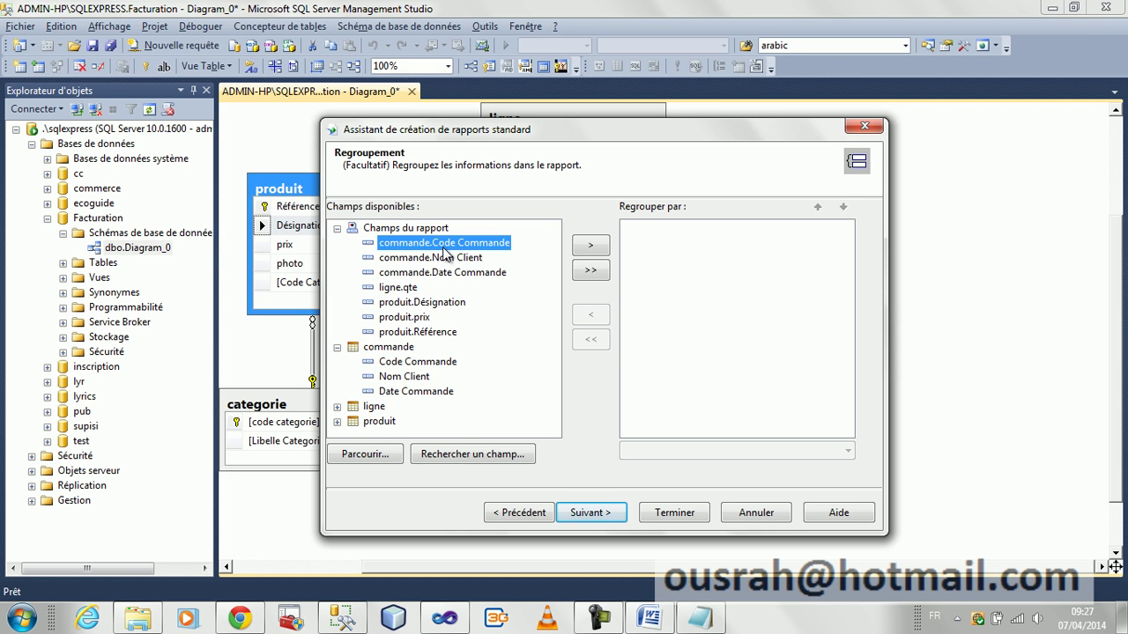
pyautogui.click(589, 247)
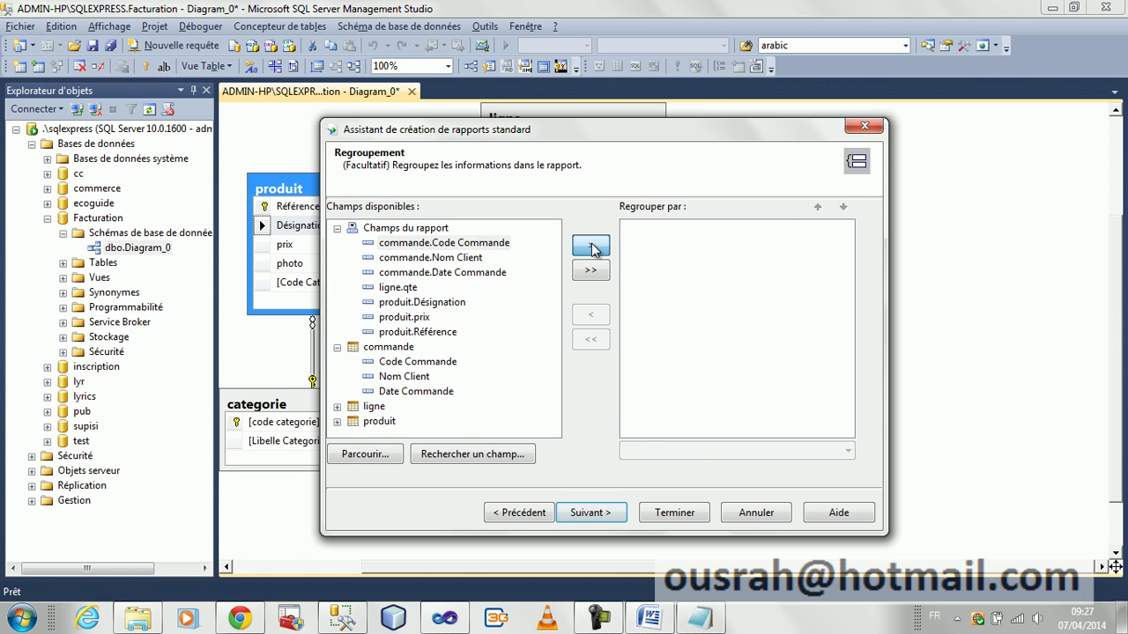
pyautogui.click(598, 514)
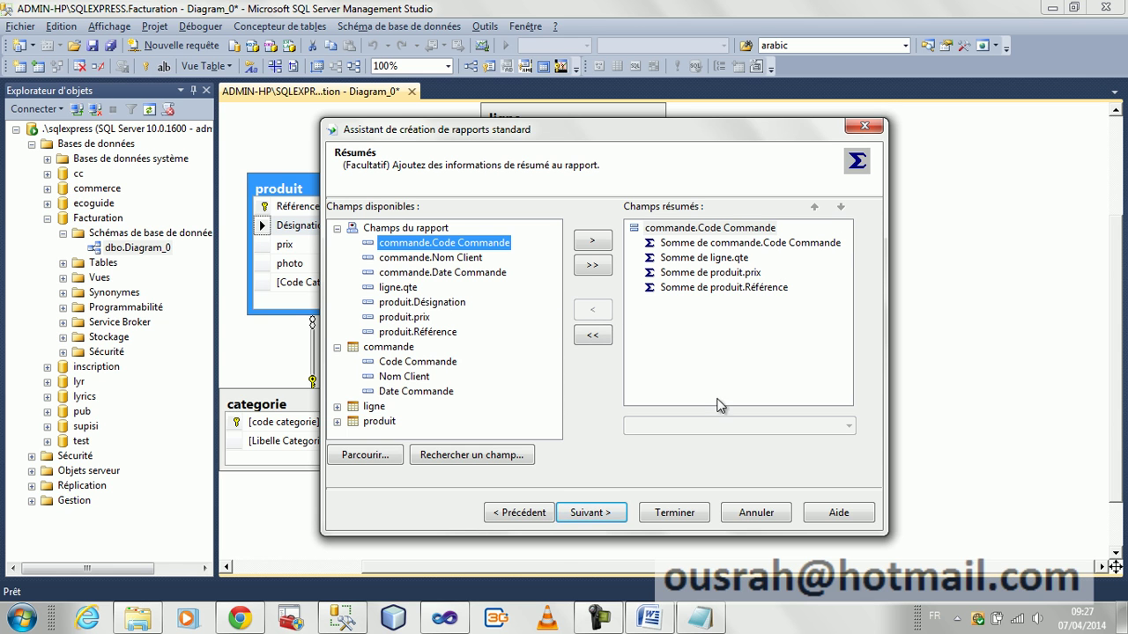
# Keep the default summaries, group sorting, no chart and no record filter, and finish the report with the Standard style.
pyautogui.click(606, 515)
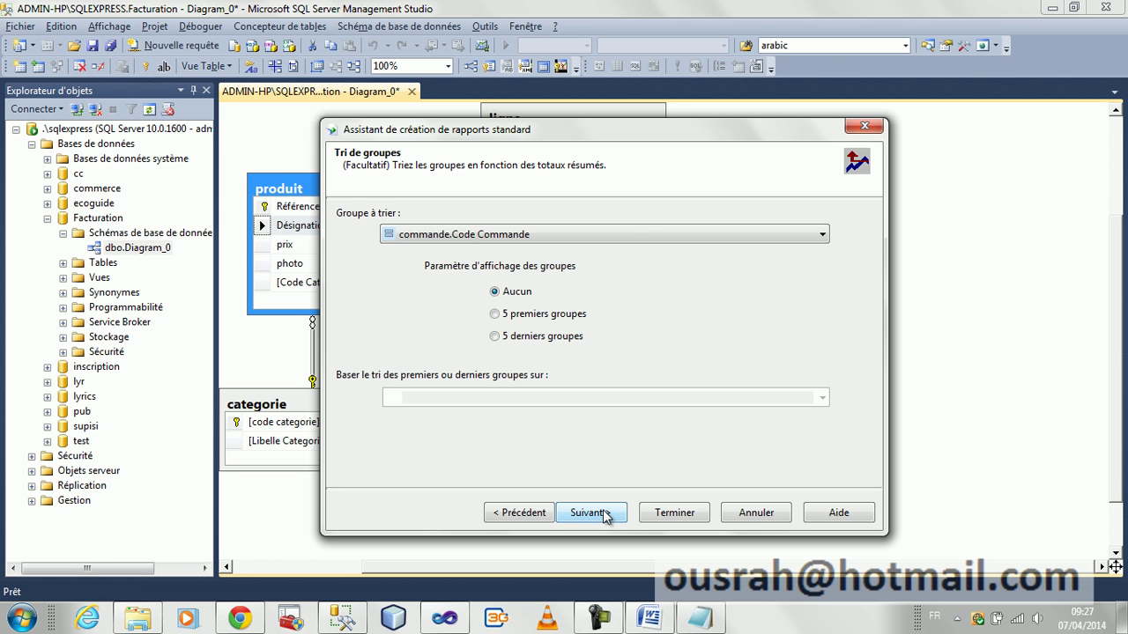
pyautogui.click(605, 515)
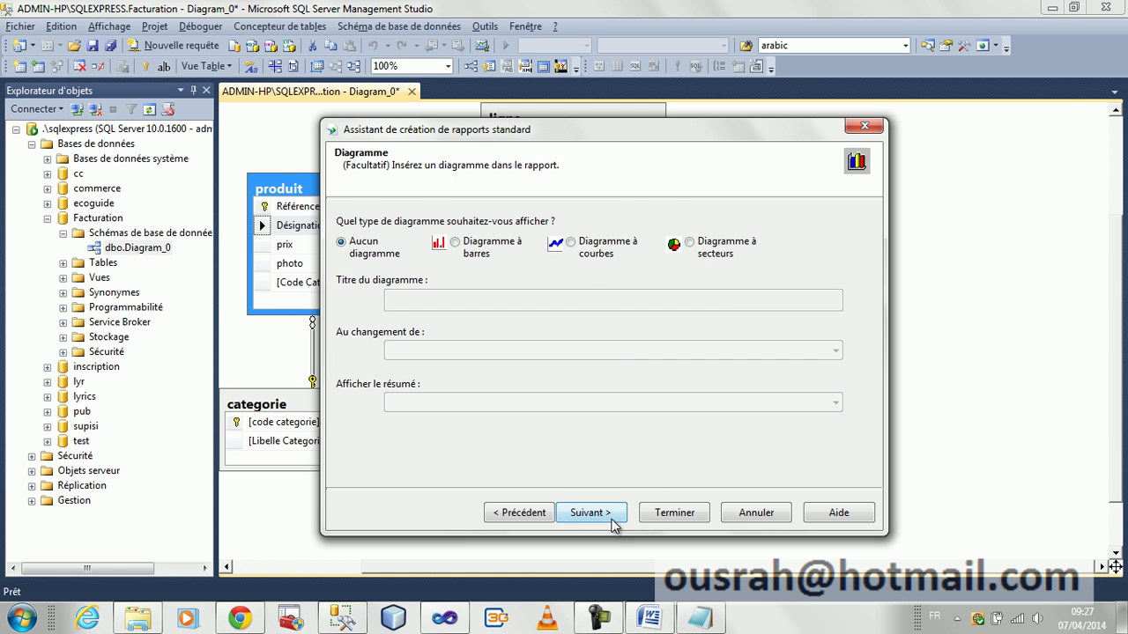
pyautogui.click(615, 520)
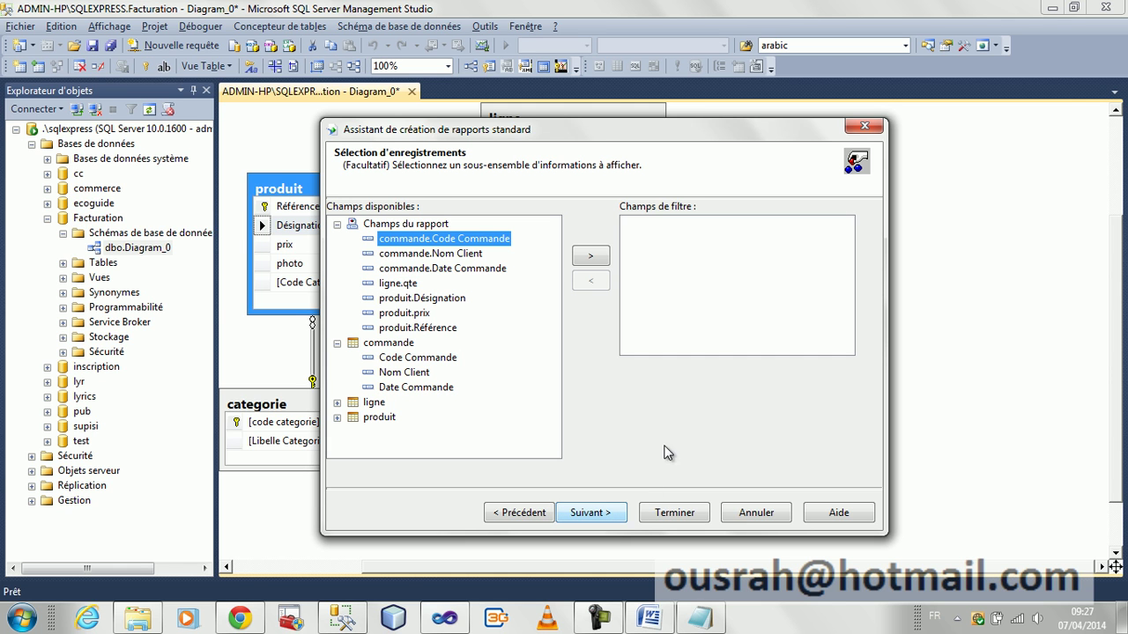
pyautogui.click(618, 524)
pyautogui.click(617, 522)
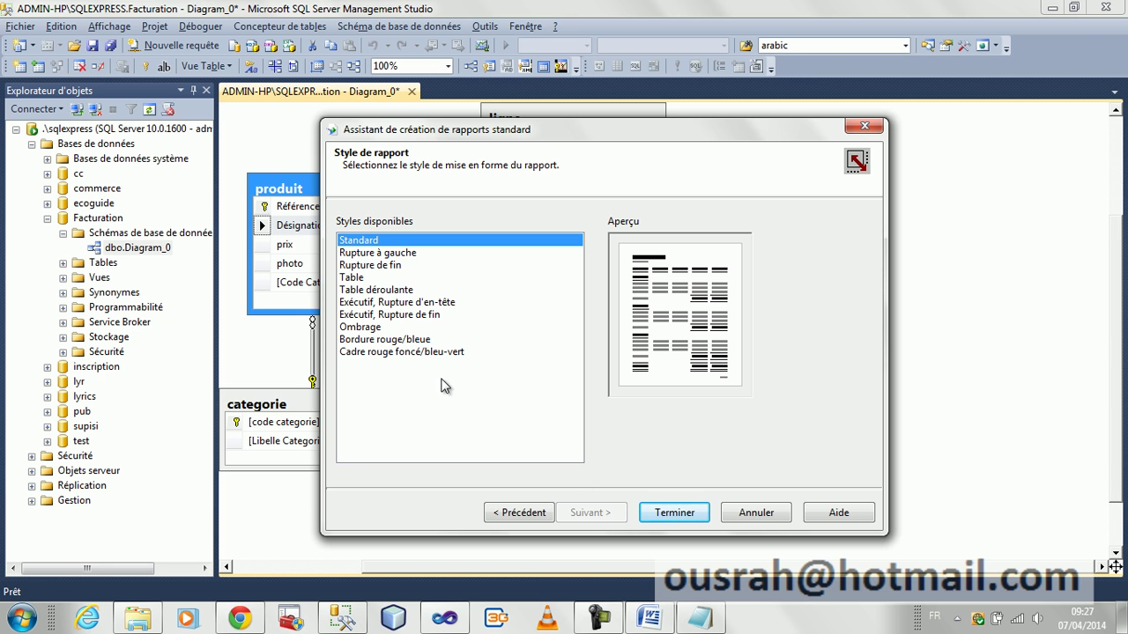
pyautogui.click(656, 518)
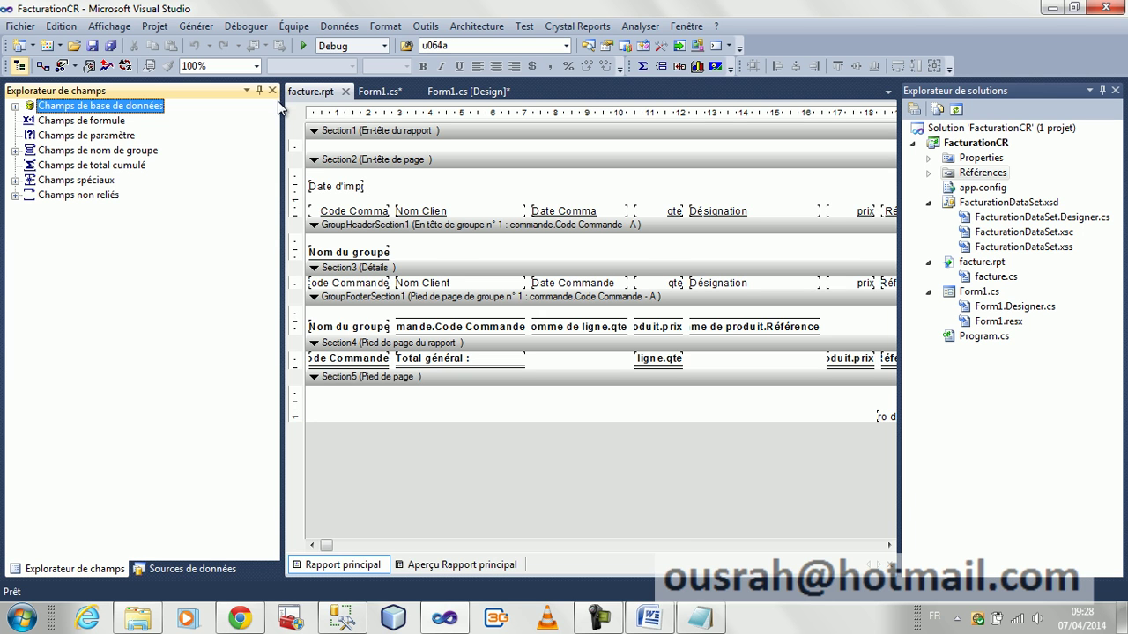
# Narrow the field and solution explorers to widen the report design area, and select the Code Commande field in the Details section.
pyautogui.moveTo(281, 132); pyautogui.dragTo(166, 132)
pyautogui.moveTo(899, 179); pyautogui.dragTo(1029, 196)
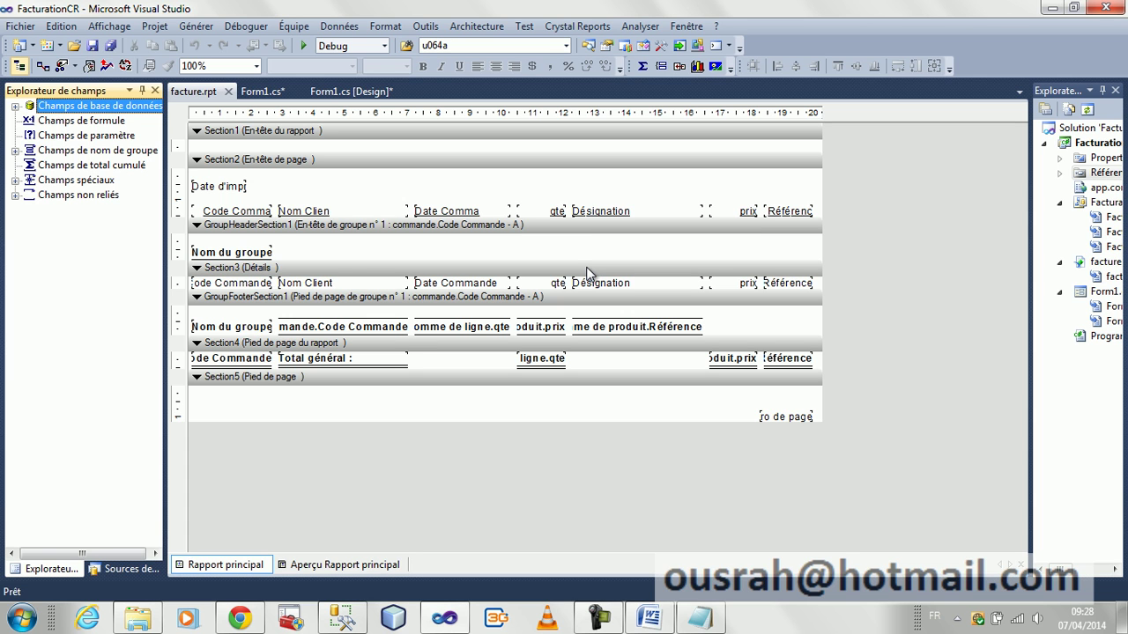
pyautogui.click(234, 283)
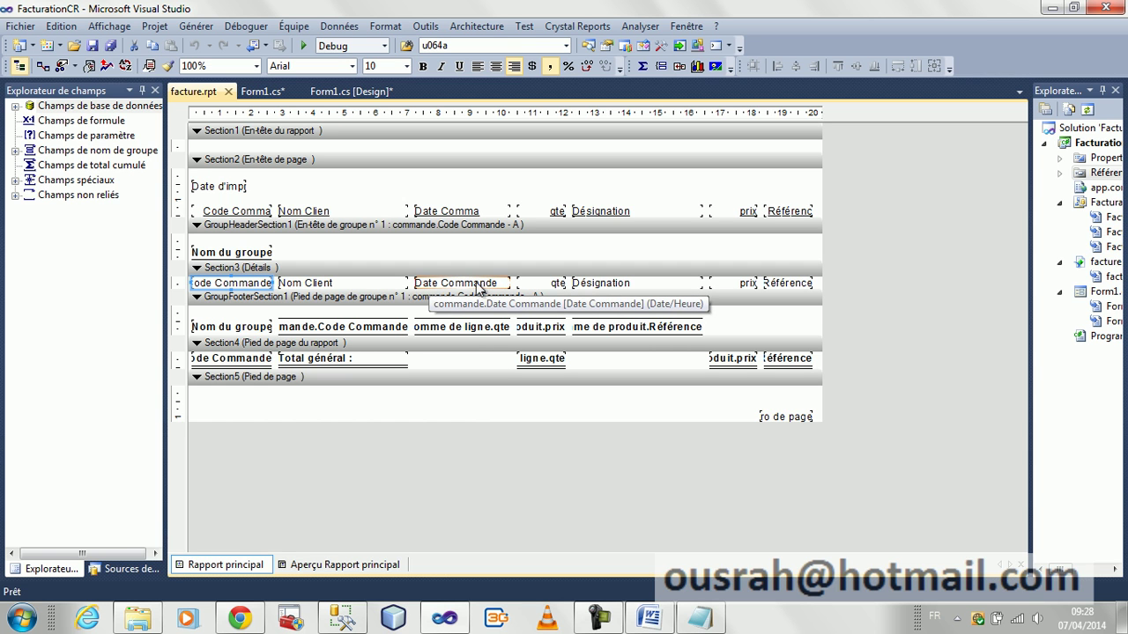
# Move the Code Commande, Date Commande and Nom Client fields from the Details section into an enlarged group header, stacked in that order.
pyautogui.moveTo(256, 279); pyautogui.dragTo(334, 256)
pyautogui.moveTo(346, 248); pyautogui.dragTo(401, 335)
pyautogui.press('Tab')
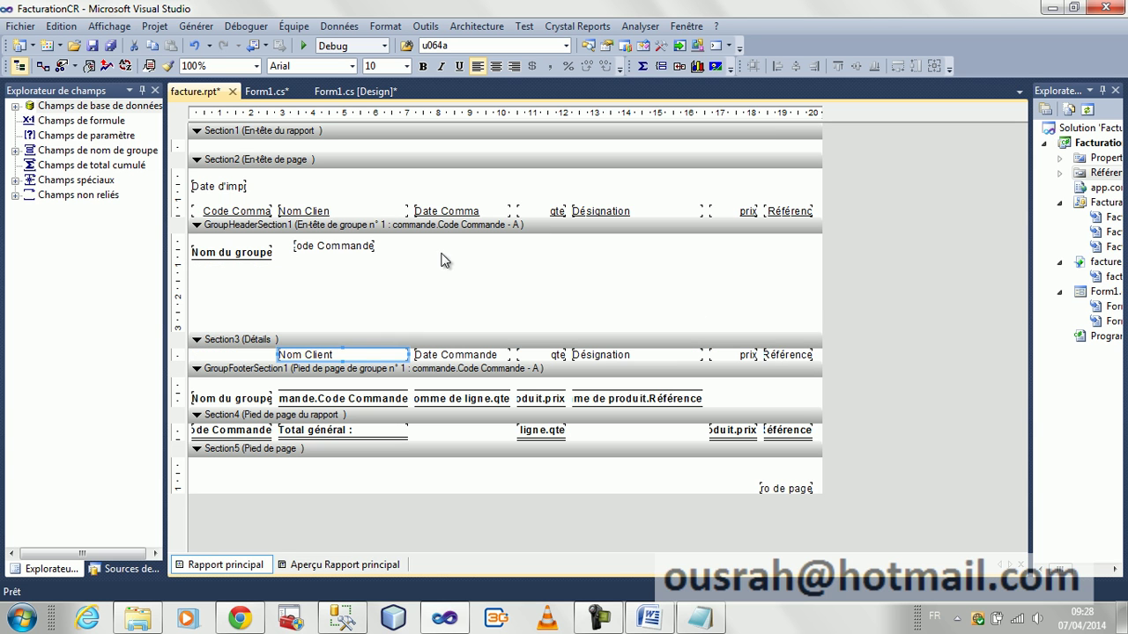
pyautogui.moveTo(335, 355); pyautogui.dragTo(346, 261)
pyautogui.moveTo(435, 361); pyautogui.dragTo(407, 291)
pyautogui.moveTo(332, 267); pyautogui.dragTo(326, 300)
pyautogui.moveTo(403, 284); pyautogui.dragTo(310, 258)
pyautogui.moveTo(304, 308); pyautogui.dragTo(311, 271)
# Delete the group name from the group header and move the Code Commande, Date Commande and Nom Client headings beside their fields.
pyautogui.click(260, 256)
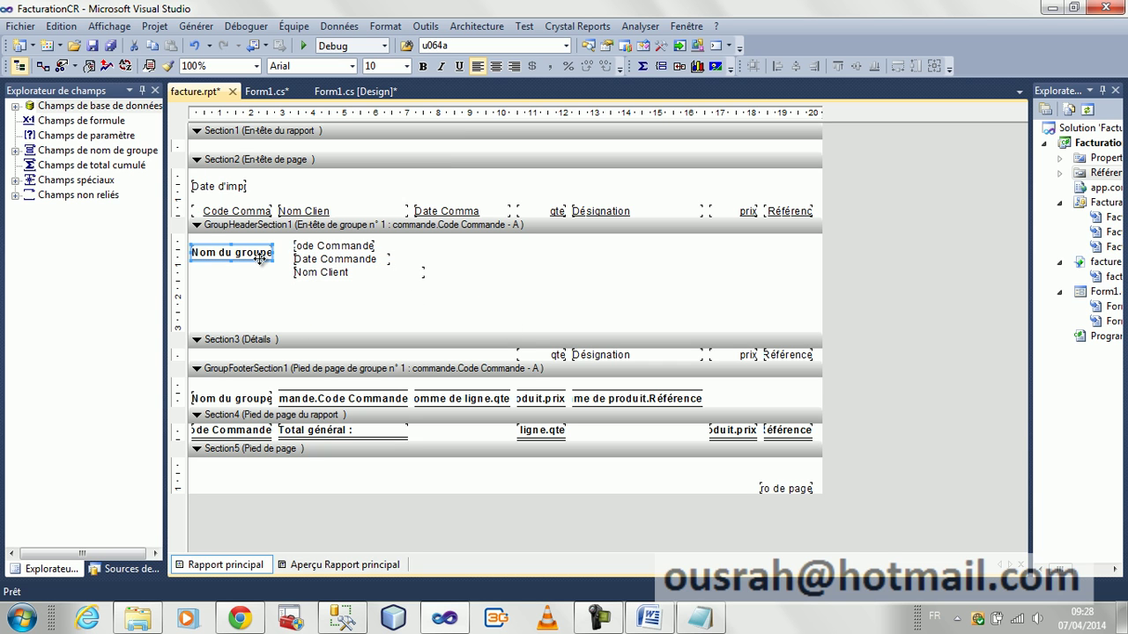
pyautogui.press('Delete')
pyautogui.click(257, 215)
pyautogui.moveTo(256, 214); pyautogui.dragTo(269, 255)
pyautogui.click(326, 211)
pyautogui.moveTo(326, 212); pyautogui.dragTo(249, 267)
pyautogui.click(445, 213)
pyautogui.moveTo(445, 213); pyautogui.dragTo(235, 262)
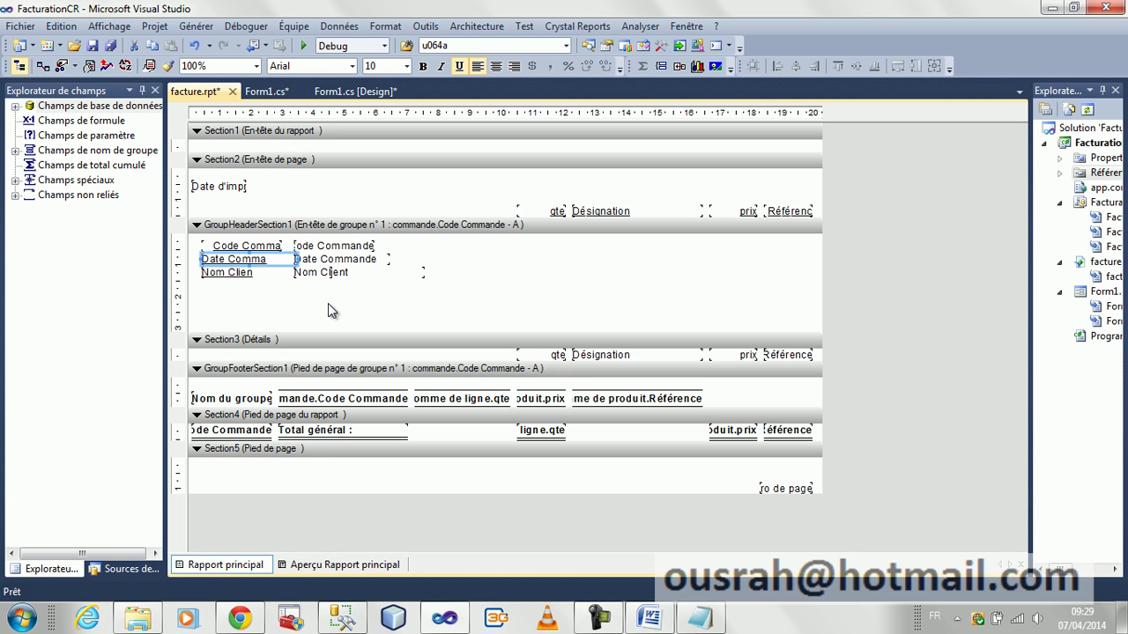
# Shift the Code Commande, Date Commande and Nom Client fields right within the group header, clear of their headings.
pyautogui.click(327, 303)
pyautogui.moveTo(409, 305); pyautogui.dragTo(406, 247)
pyautogui.click(590, 305)
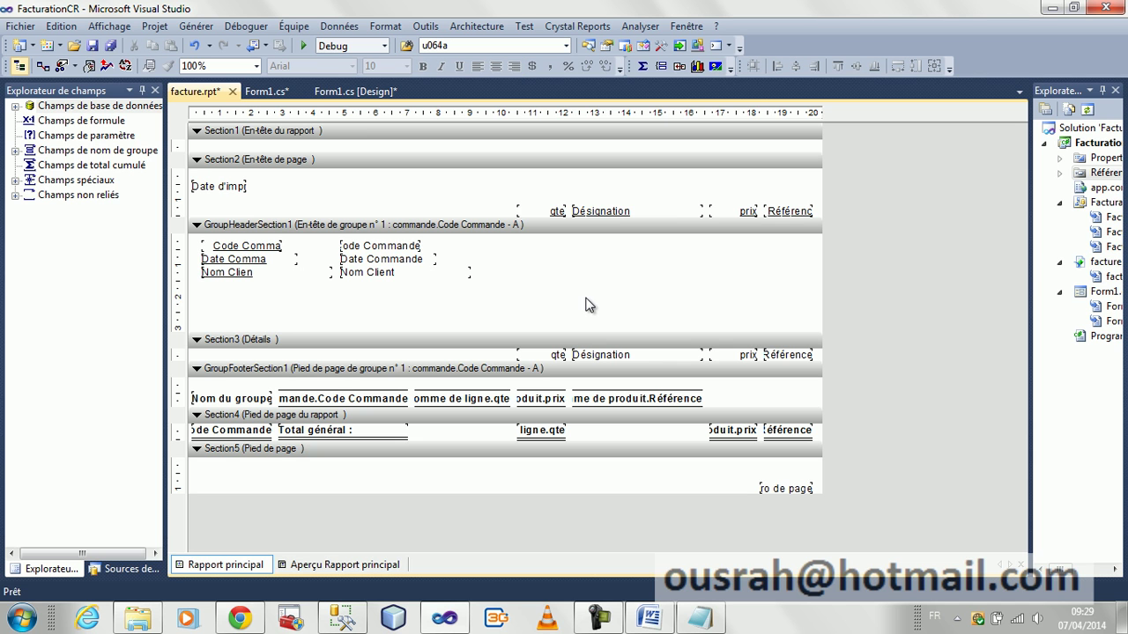
# Order the Details fields as Référence, Désignation, qte, prix and place their matching headings along the bottom of the group header.
pyautogui.moveTo(790, 211); pyautogui.dragTo(231, 319)
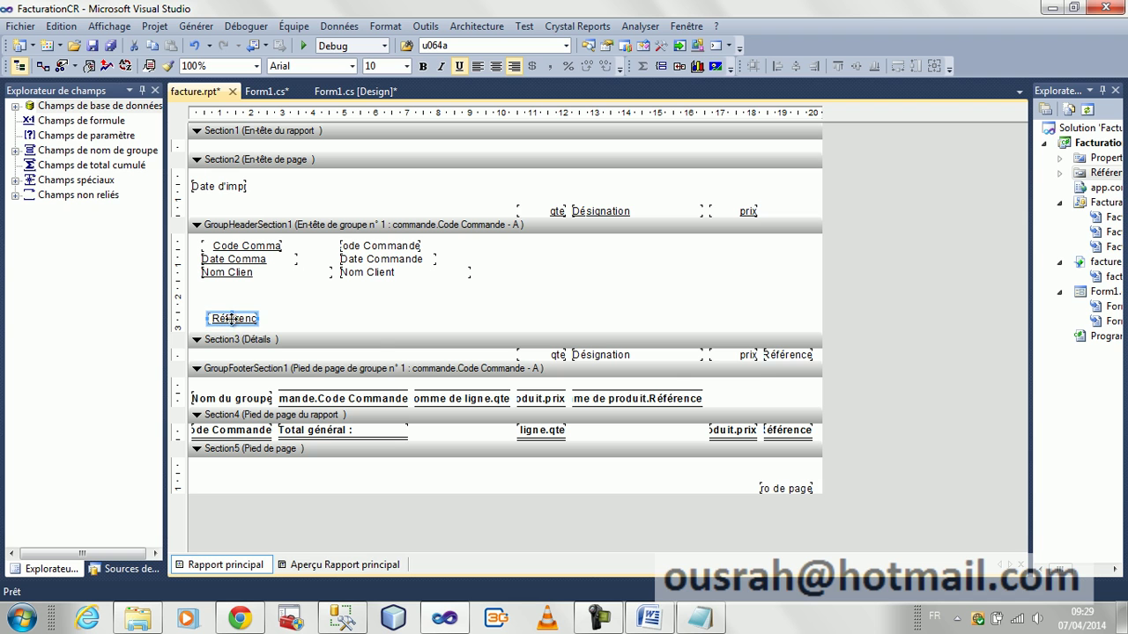
pyautogui.moveTo(780, 354); pyautogui.dragTo(225, 363)
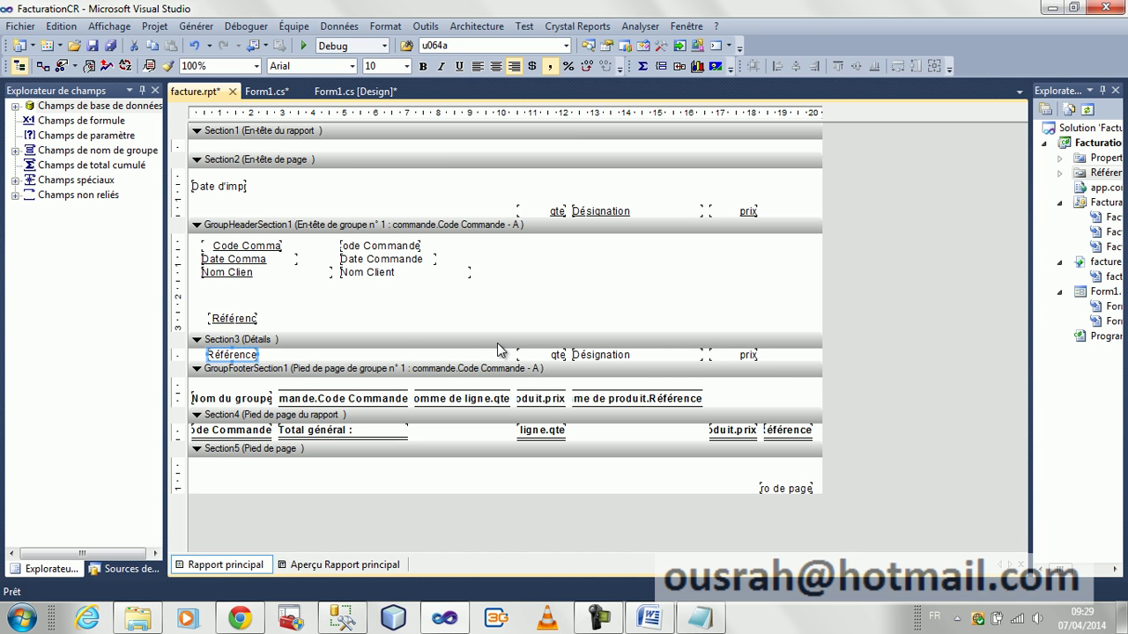
pyautogui.moveTo(629, 355); pyautogui.dragTo(357, 362)
pyautogui.moveTo(343, 214); pyautogui.dragTo(344, 323)
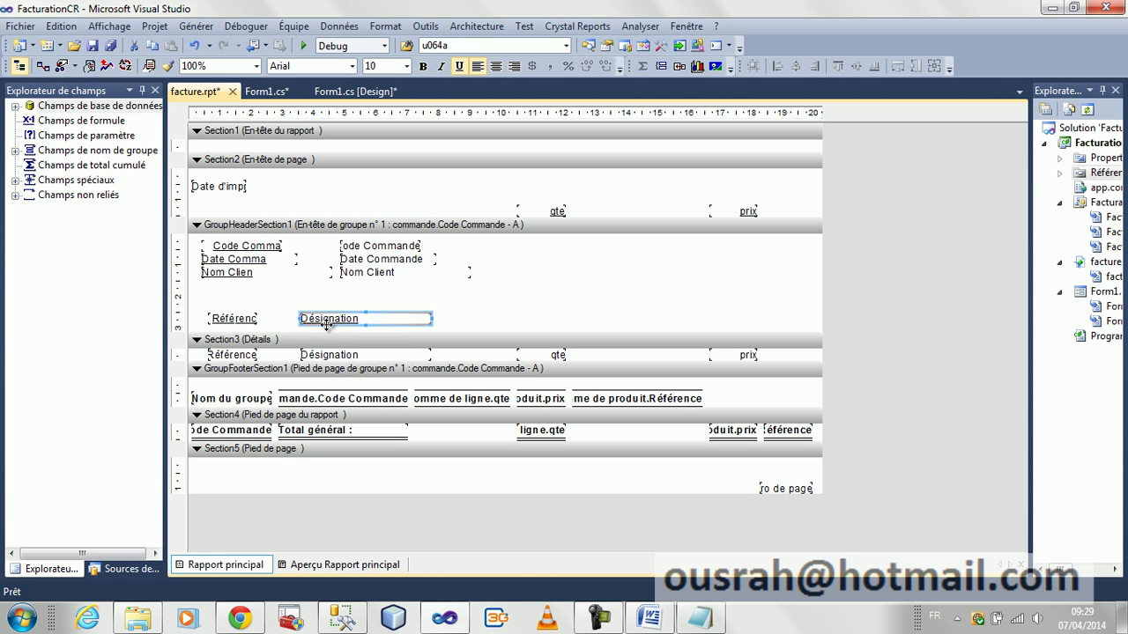
pyautogui.moveTo(552, 356); pyautogui.dragTo(477, 359)
pyautogui.moveTo(478, 218); pyautogui.dragTo(478, 324)
pyautogui.moveTo(736, 352); pyautogui.dragTo(607, 354)
pyautogui.moveTo(573, 211); pyautogui.dragTo(575, 320)
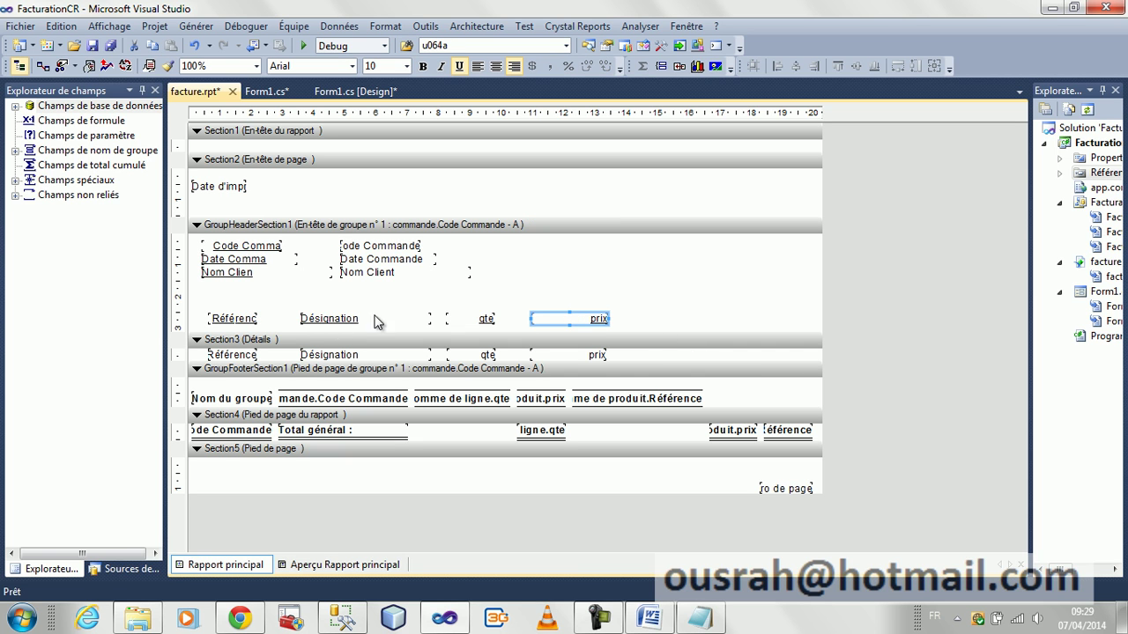
# Shift the qte and prix columns right and widen the Désignation field and heading into the freed space.
pyautogui.moveTo(629, 371); pyautogui.dragTo(522, 359)
pyautogui.click(401, 358)
pyautogui.moveTo(431, 356); pyautogui.dragTo(498, 353)
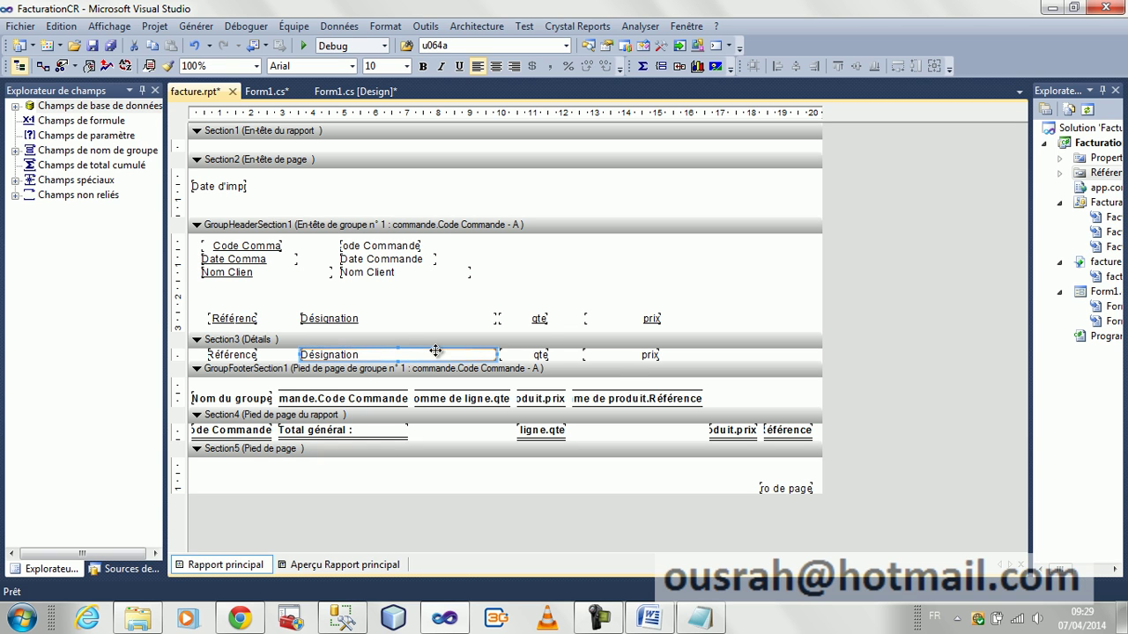
pyautogui.click(404, 306)
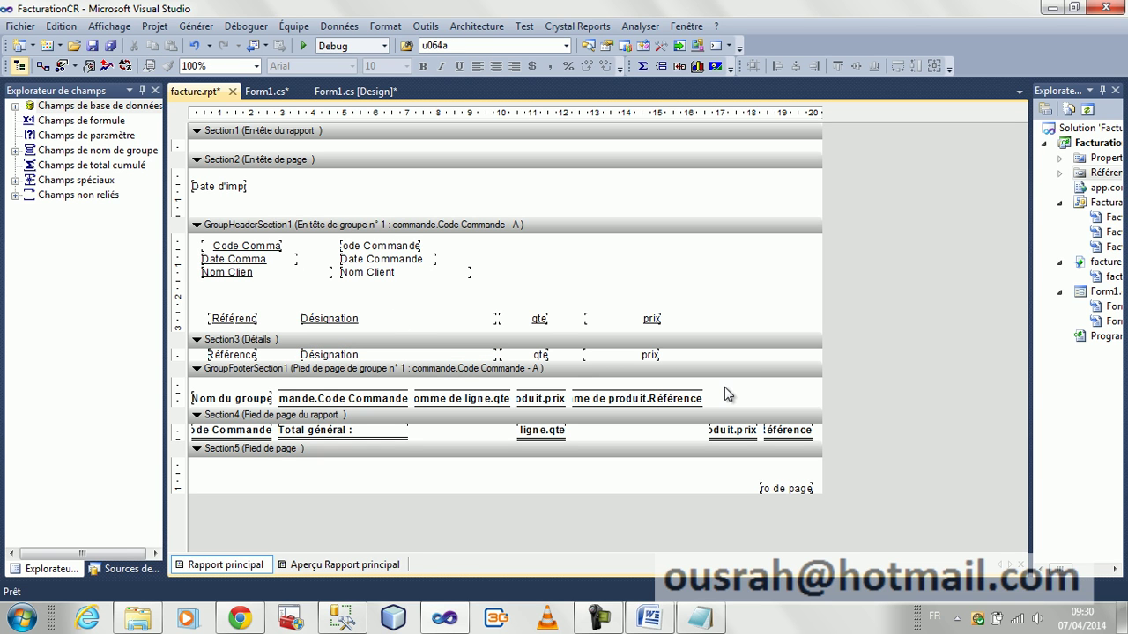
# Delete all summary fields from the group footer and all grand total fields from the report footer.
pyautogui.moveTo(745, 409); pyautogui.dragTo(185, 392)
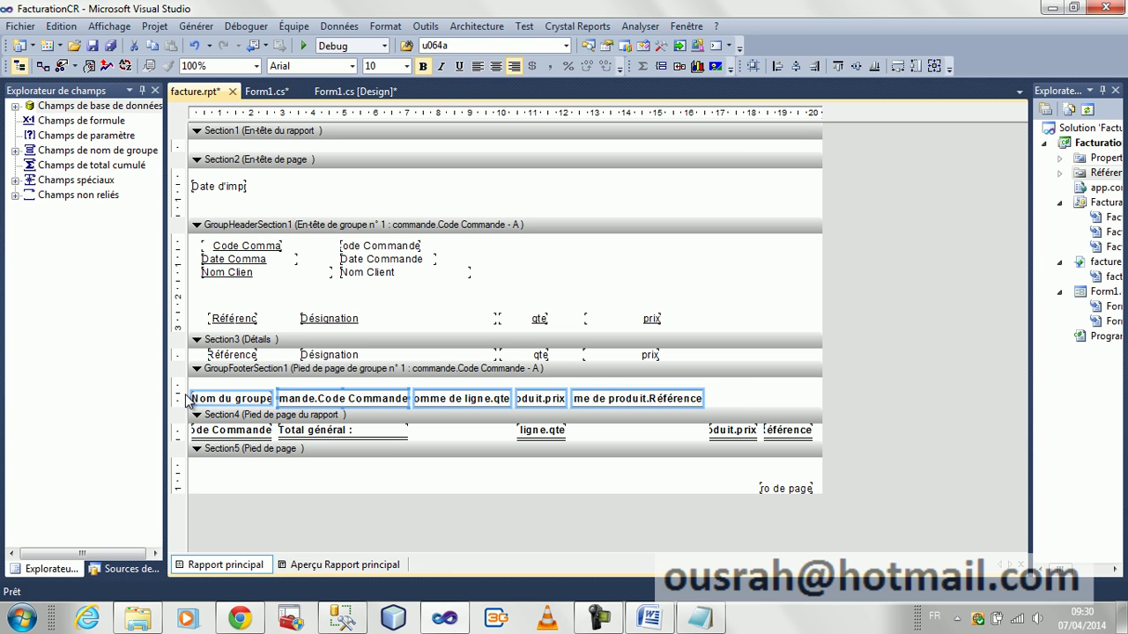
pyautogui.press('Delete')
pyautogui.click(473, 469)
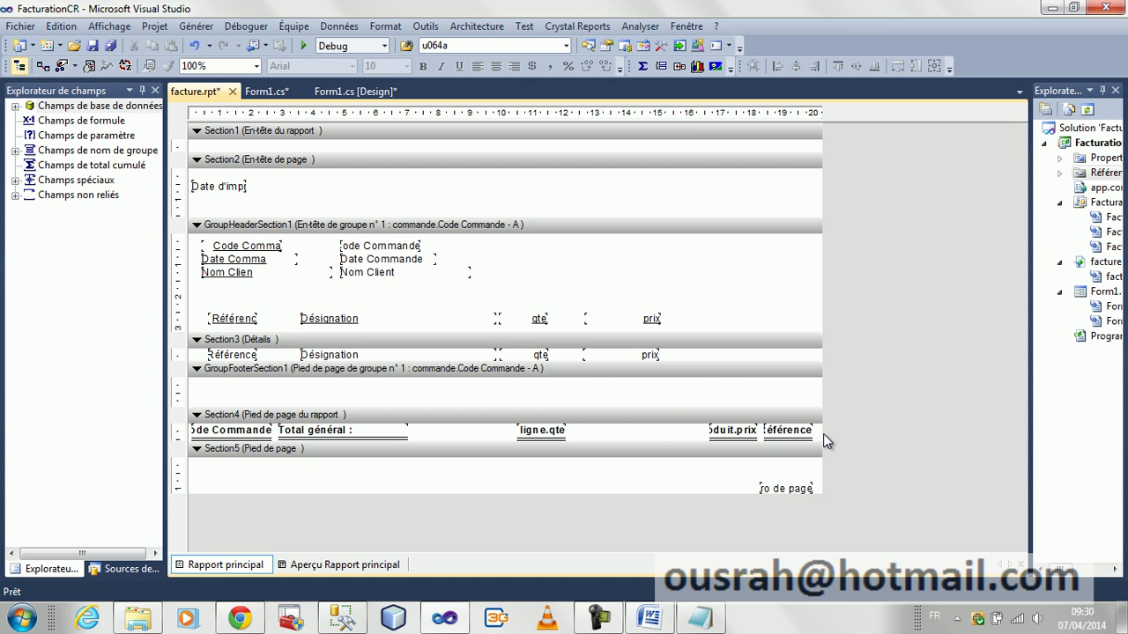
pyautogui.moveTo(818, 437); pyautogui.dragTo(175, 423)
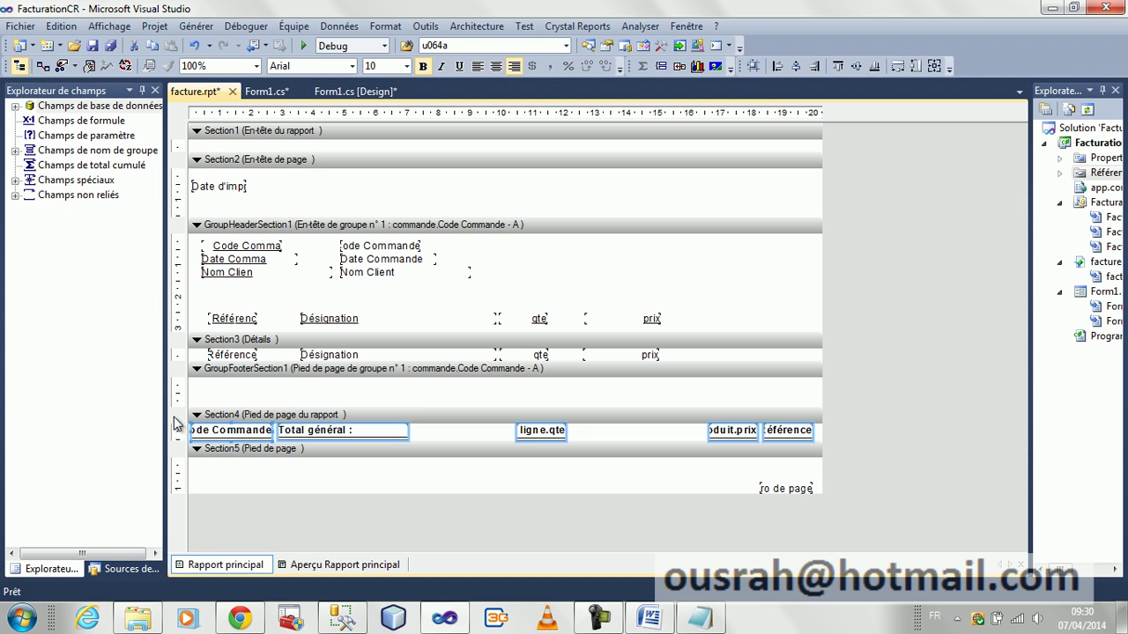
pyautogui.press('Delete')
# Widen the print date field in the page header so its full name fits.
pyautogui.click(229, 186)
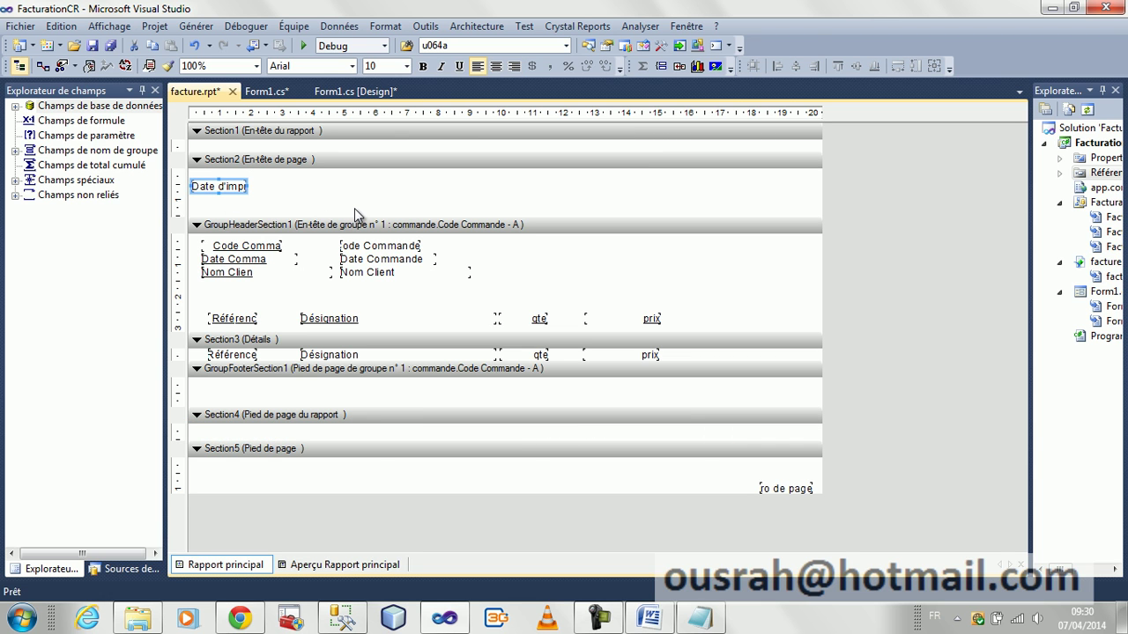
pyautogui.click(258, 264)
pyautogui.click(235, 188)
pyautogui.moveTo(251, 185); pyautogui.dragTo(315, 186)
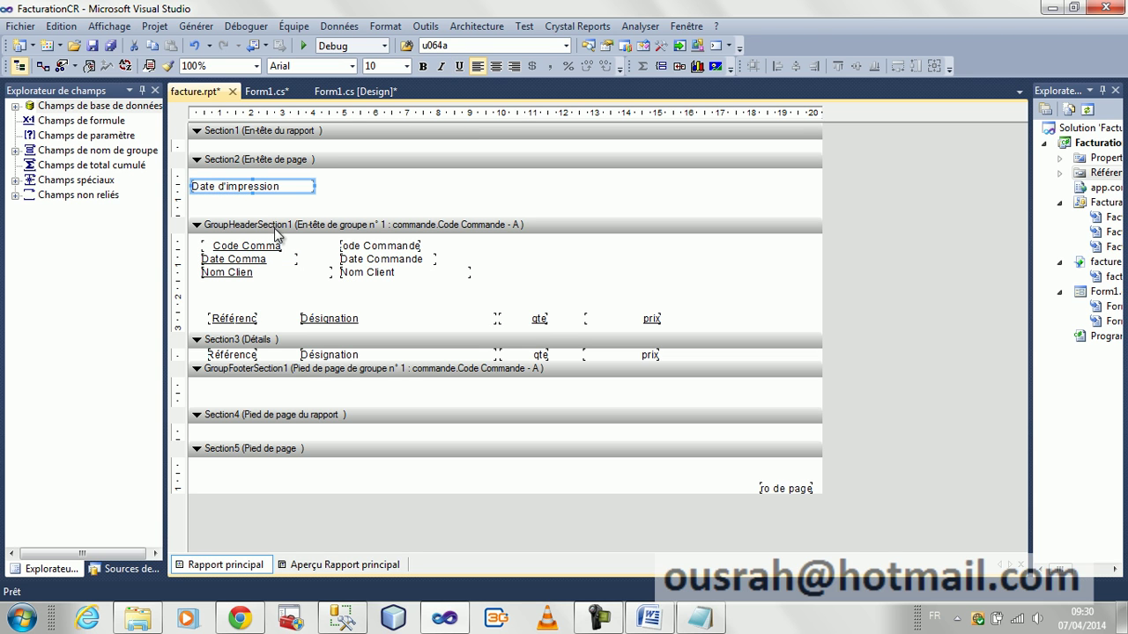
# Left-align the Code Commande, Date Commande and Nom Client headings and their fields in the group header.
pyautogui.click(271, 293)
pyautogui.moveTo(270, 294); pyautogui.dragTo(250, 240)
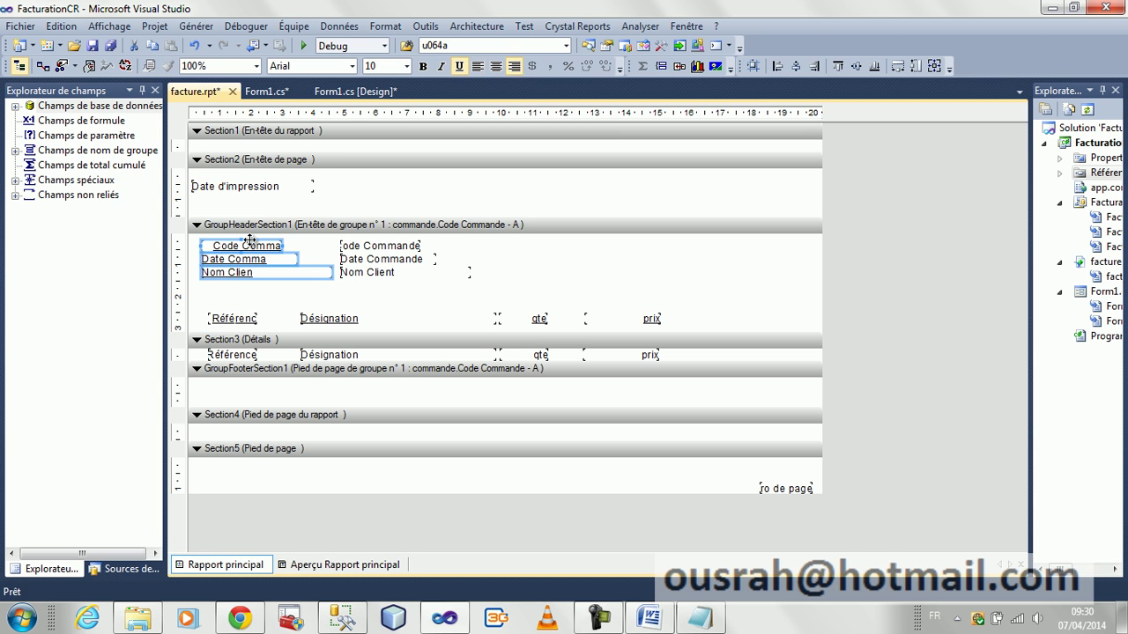
pyautogui.click(477, 66)
pyautogui.moveTo(423, 304); pyautogui.dragTo(382, 236)
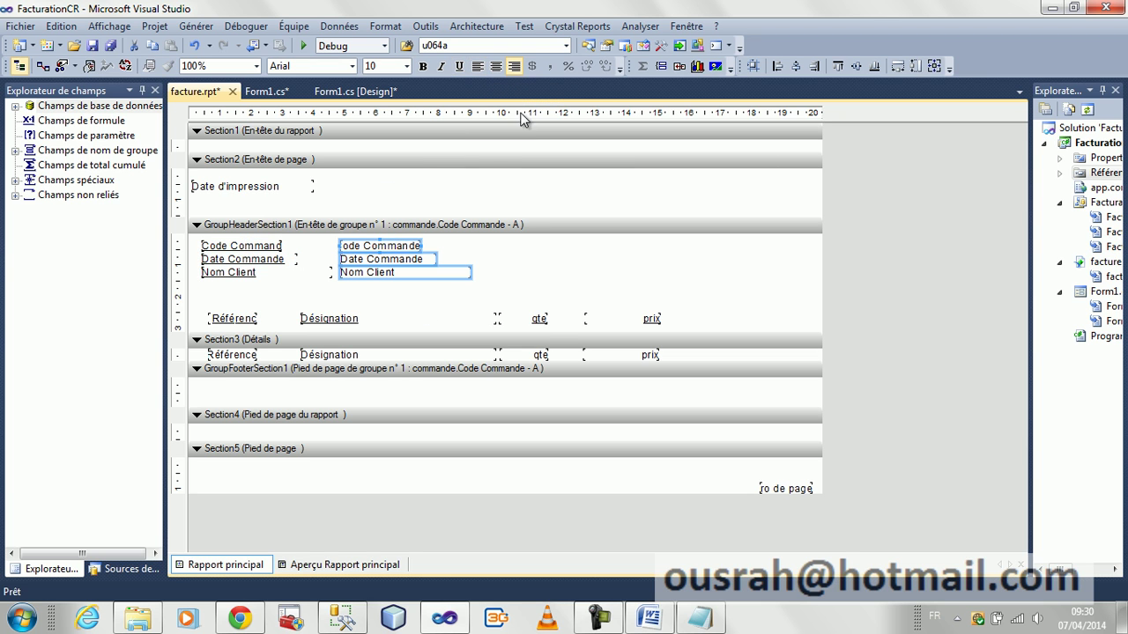
pyautogui.click(477, 67)
# Set the order and client headings and fields in the group header to 12 pt without underlining.
pyautogui.moveTo(416, 296); pyautogui.dragTo(206, 236)
pyautogui.click(406, 66)
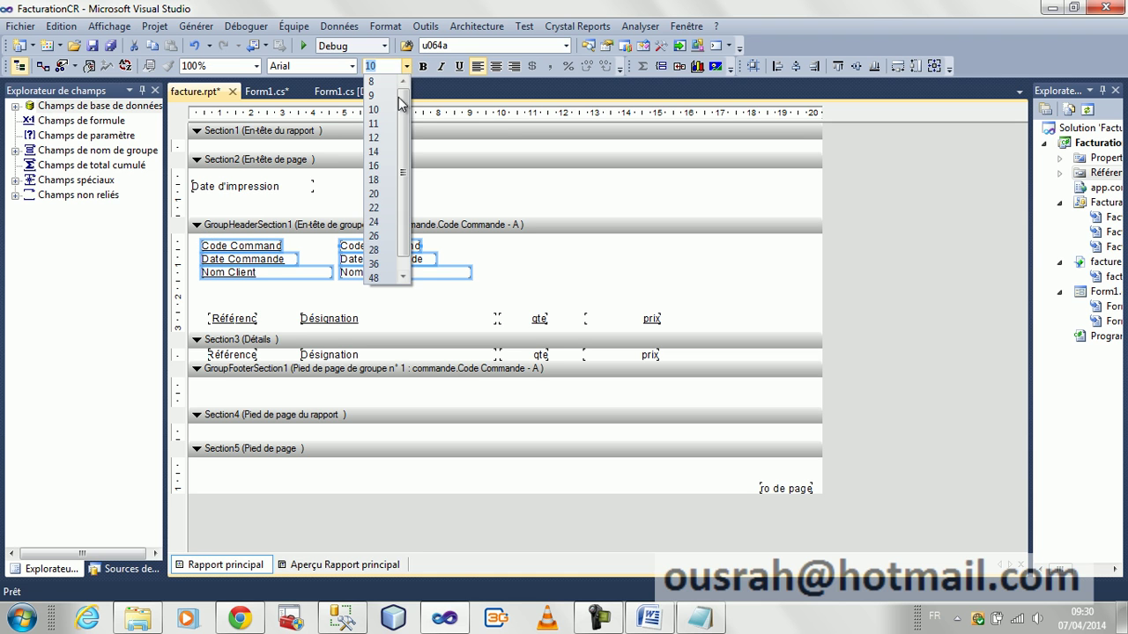
pyautogui.click(387, 137)
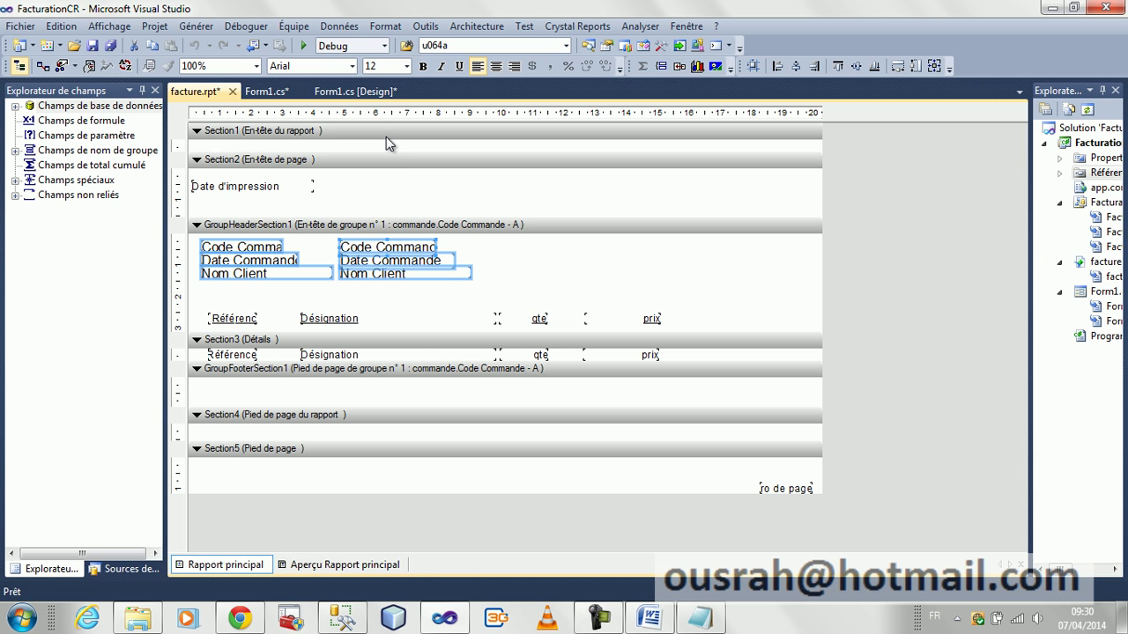
# Increase the group header's height and move the Référence, Désignation, qte and prix heading row lower.
pyautogui.moveTo(417, 334); pyautogui.dragTo(418, 363)
pyautogui.moveTo(689, 344); pyautogui.dragTo(235, 345)
pyautogui.click(269, 331)
# Space out the group header rows by moving the Date Commande and Nom Client headings and fields lower.
pyautogui.moveTo(377, 303); pyautogui.dragTo(213, 237)
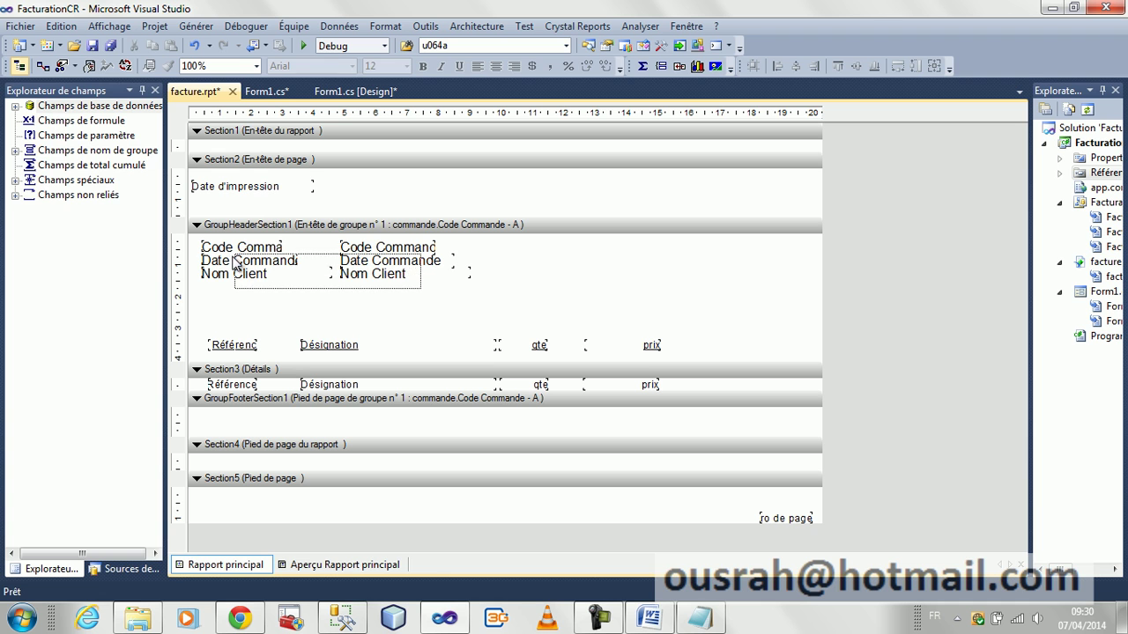
pyautogui.keyDown('ctrl'); pyautogui.click(234, 255); pyautogui.keyUp('ctrl')
pyautogui.moveTo(235, 262); pyautogui.dragTo(234, 262)
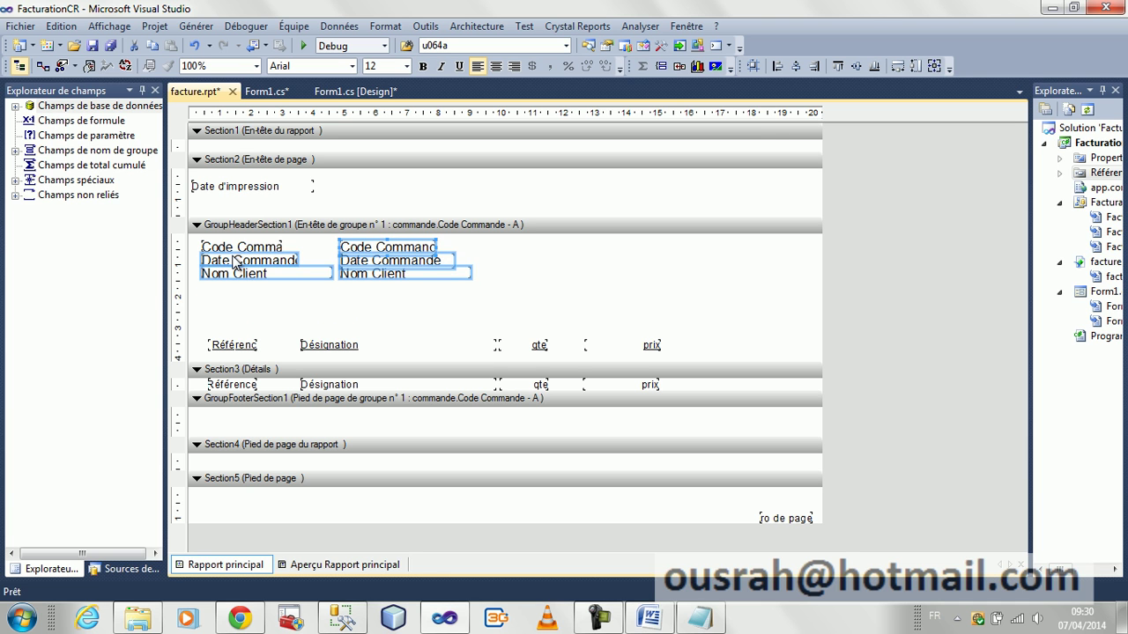
pyautogui.moveTo(427, 326); pyautogui.dragTo(246, 269)
pyautogui.press('Down')
pyautogui.press('Down')
pyautogui.press('Down')
pyautogui.moveTo(410, 305); pyautogui.dragTo(248, 300)
pyautogui.press('Down')
pyautogui.press('Down')
pyautogui.press('Down')
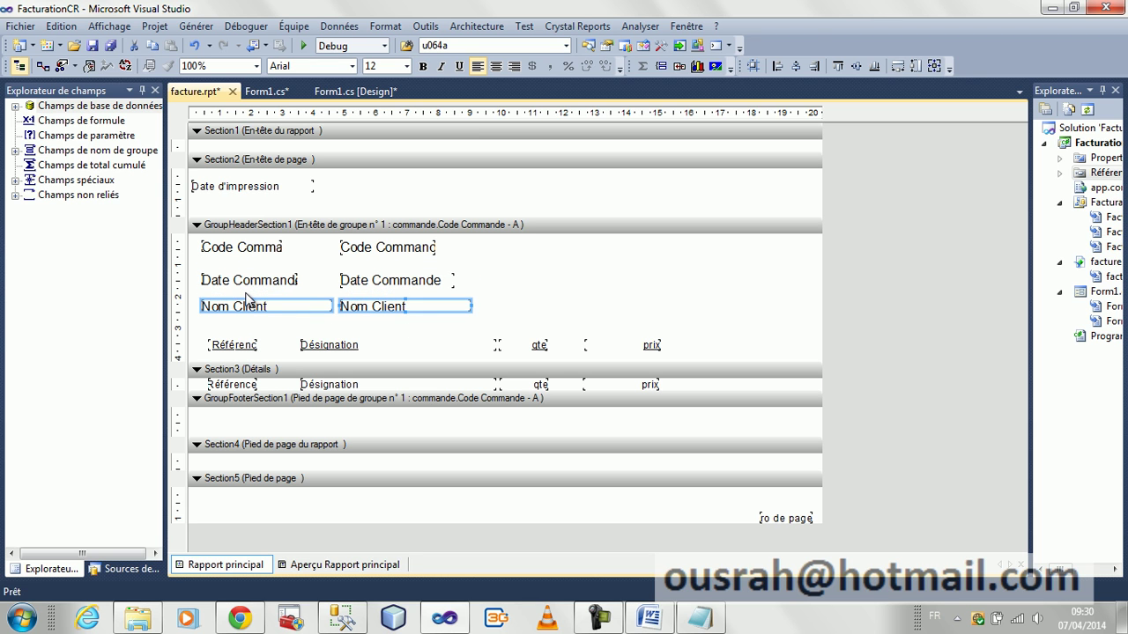
pyautogui.click(516, 289)
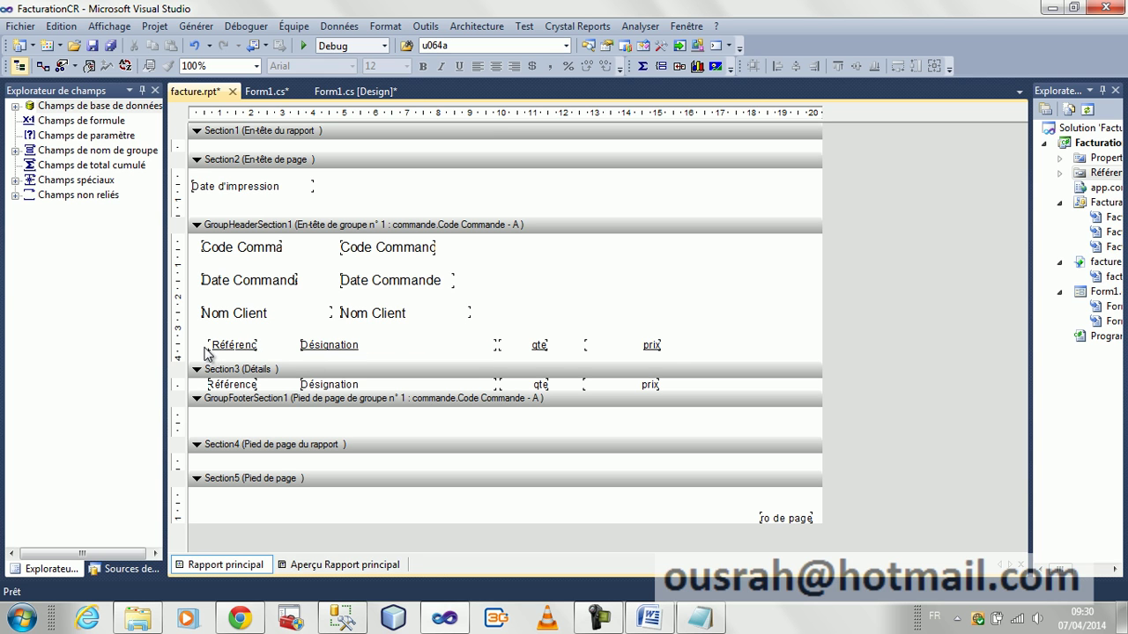
# Left-align the Référence, qte and prix column headings, and format the prix heading as bold 11 pt without underlining.
pyautogui.moveTo(205, 348)
pyautogui.mouseDown()
pyautogui.moveTo(675, 342)
pyautogui.moveTo(232, 324)
pyautogui.moveTo(214, 345)
pyautogui.mouseUp()
pyautogui.click(479, 67)
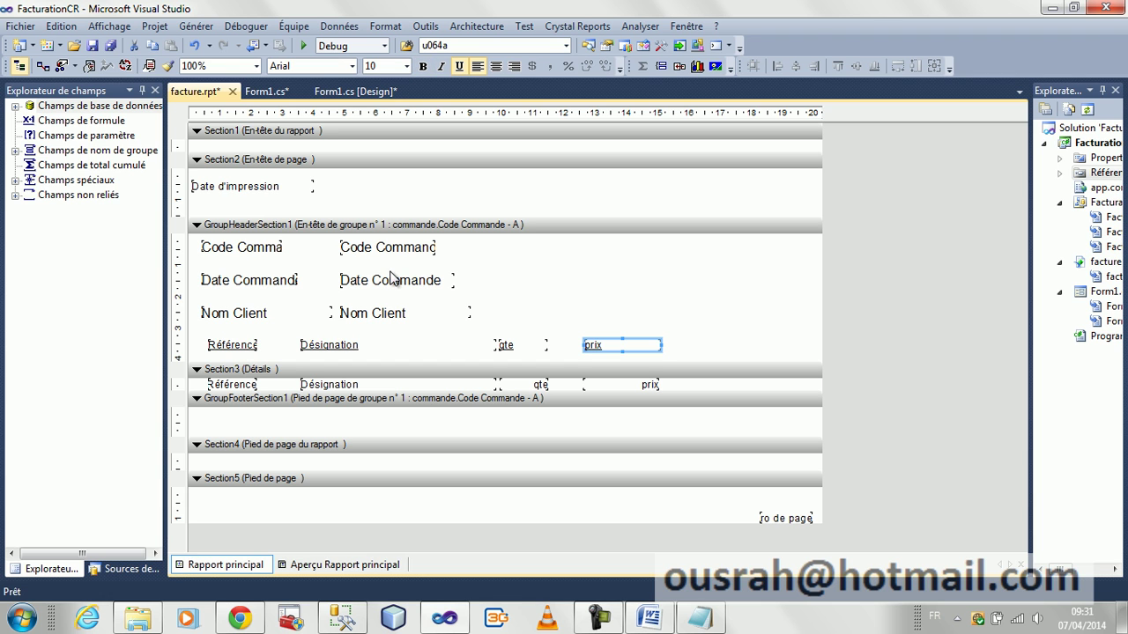
pyautogui.moveTo(200, 347); pyautogui.dragTo(625, 355)
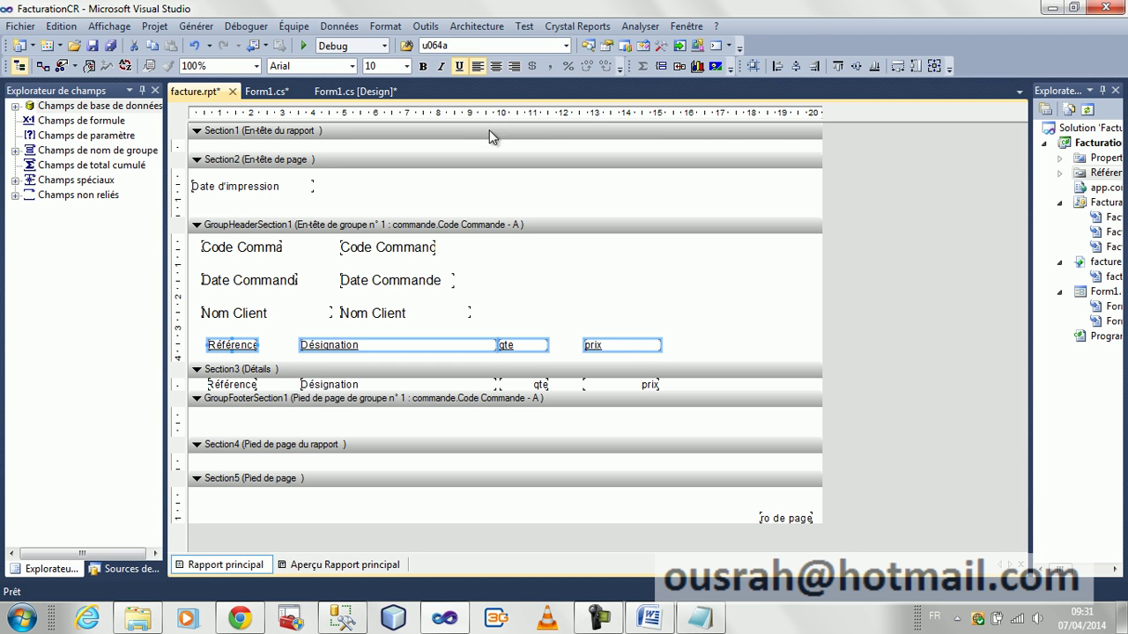
pyautogui.click(422, 67)
pyautogui.click(408, 66)
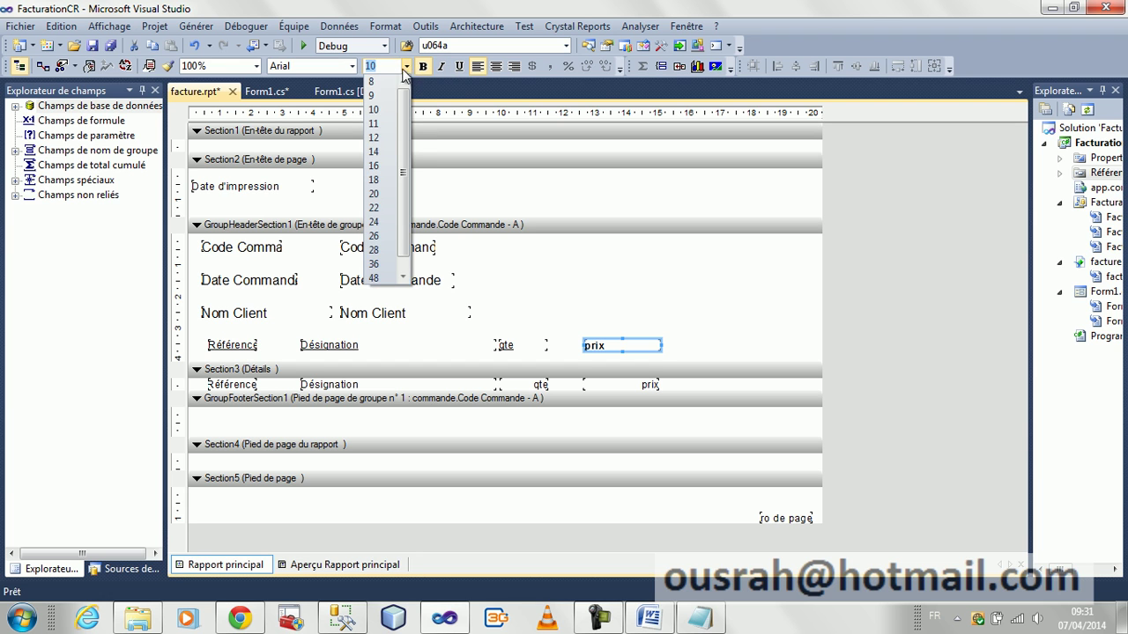
pyautogui.click(372, 133)
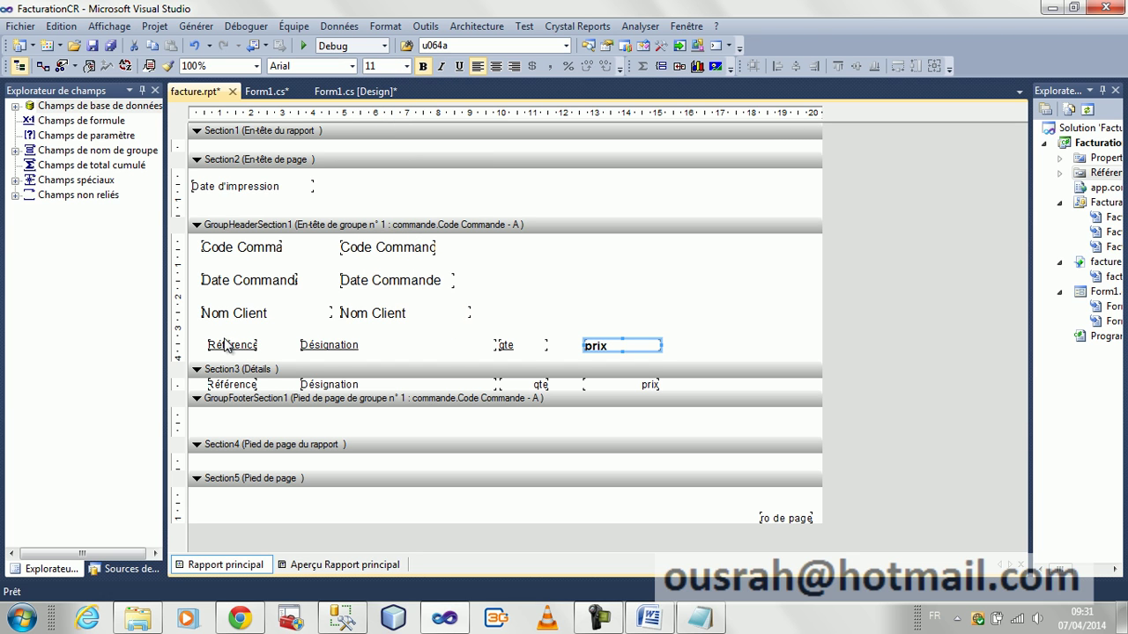
# Format the Référence, Désignation and qte column headings as bold 11 pt without underlining, and increase their height.
pyautogui.moveTo(192, 347); pyautogui.dragTo(539, 361)
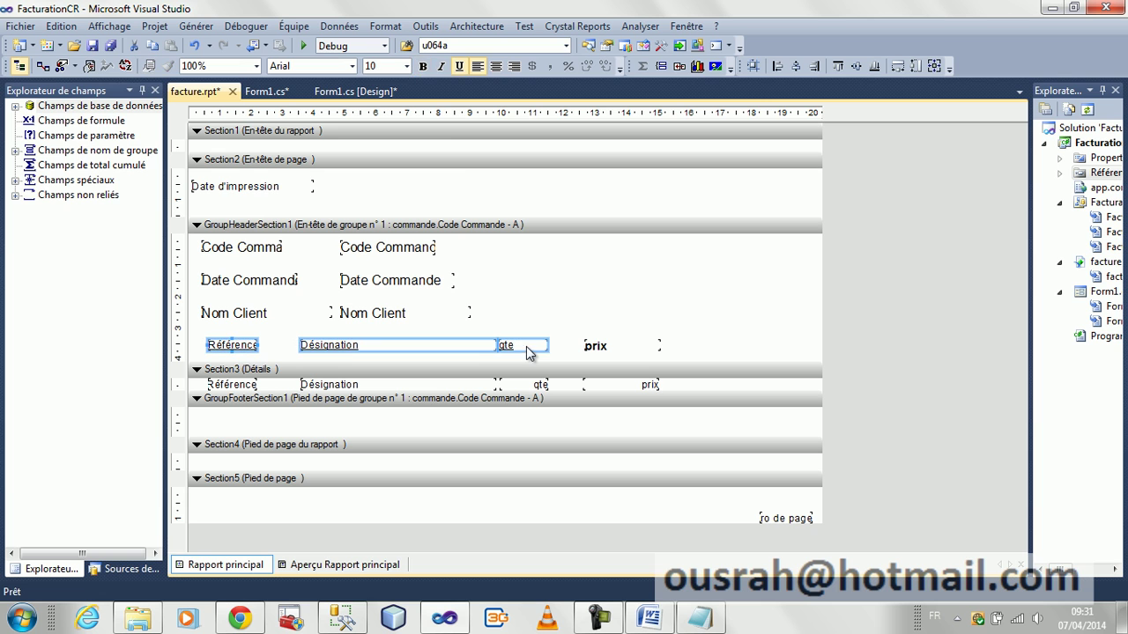
pyautogui.click(423, 66)
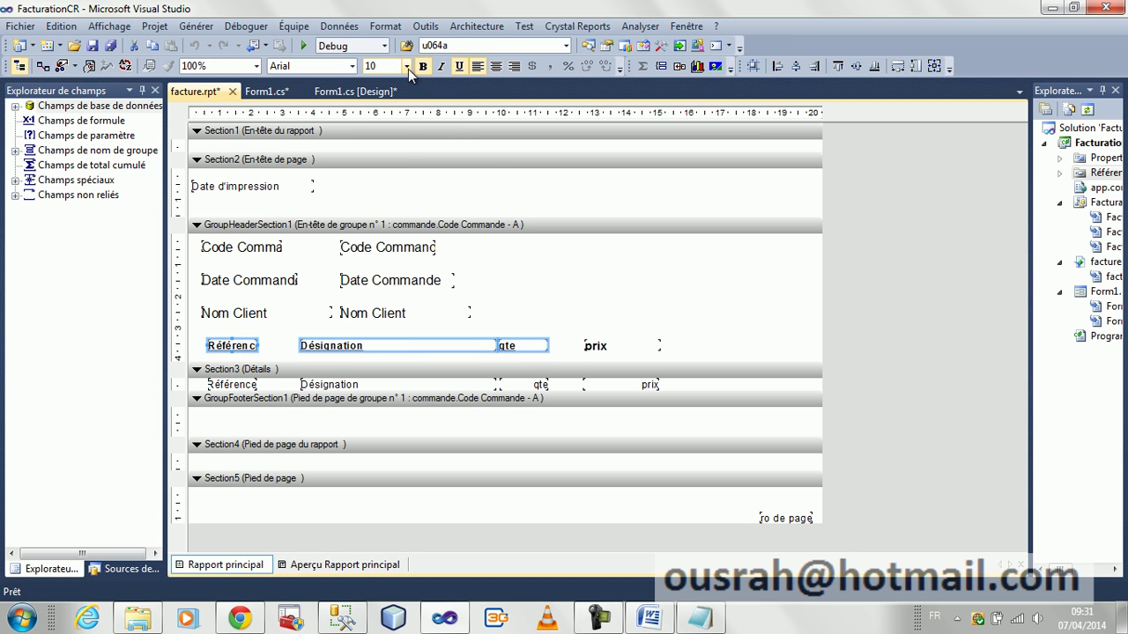
pyautogui.click(407, 66)
pyautogui.click(386, 124)
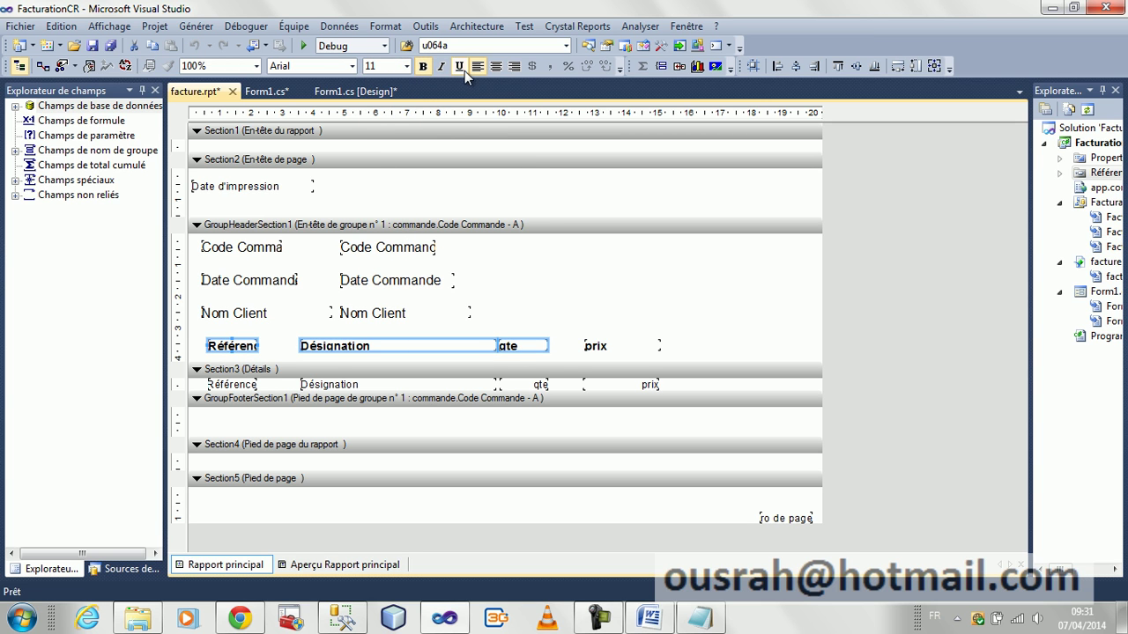
pyautogui.click(232, 355)
pyautogui.moveTo(232, 356); pyautogui.dragTo(234, 358)
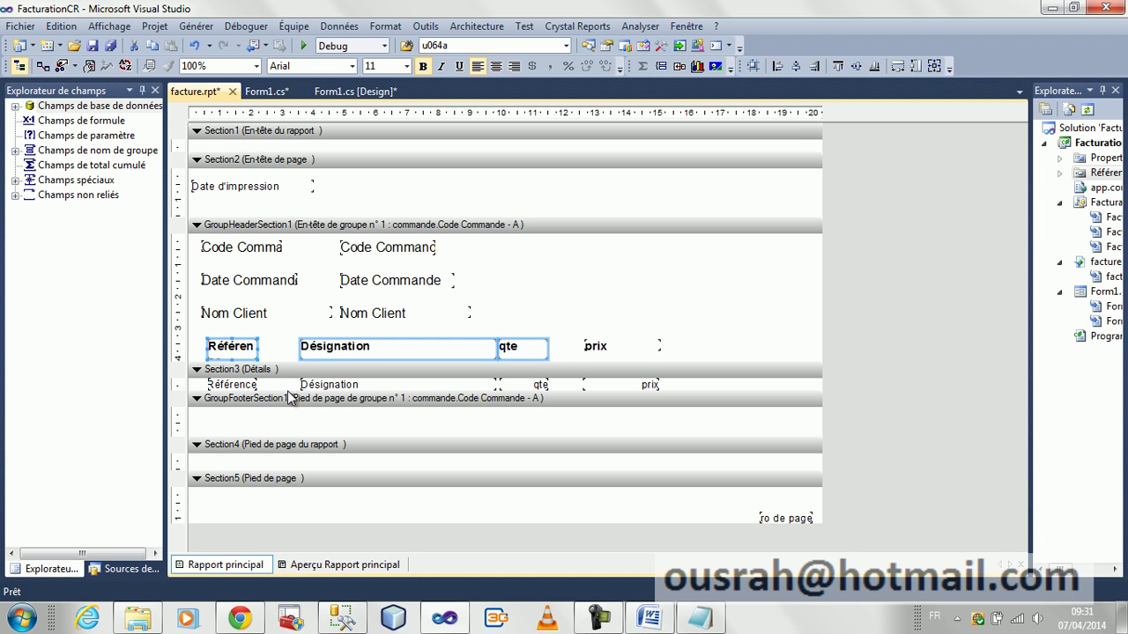
# Increase the Details section's height and move the Référence, Désignation, qte and prix fields lower within it.
pyautogui.moveTo(288, 391); pyautogui.dragTo(288, 403)
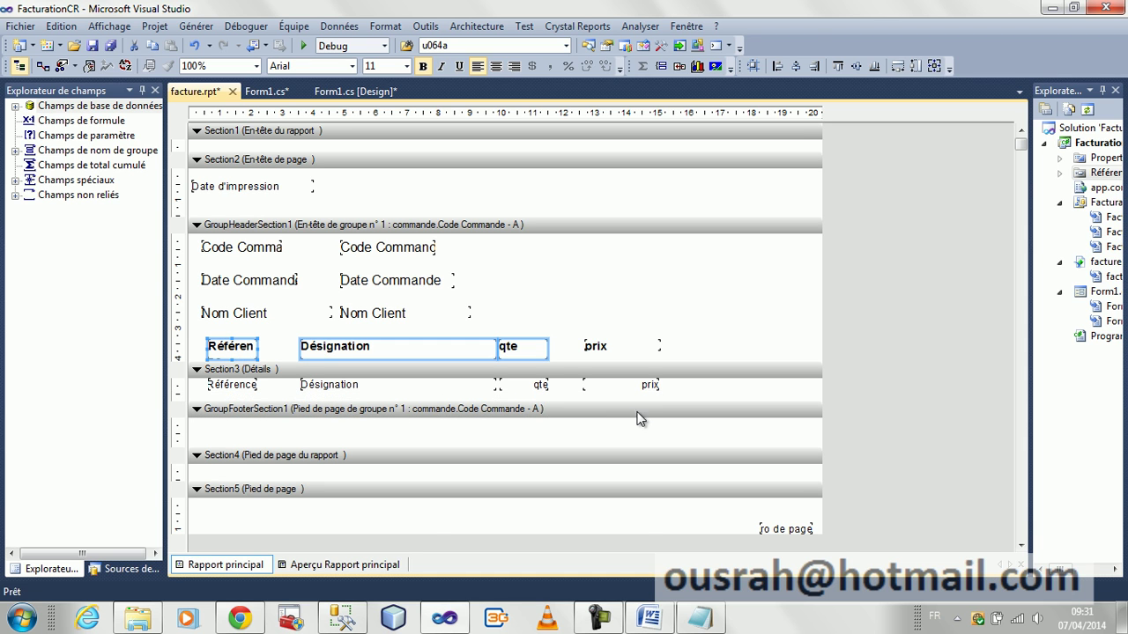
pyautogui.moveTo(647, 403); pyautogui.dragTo(180, 390)
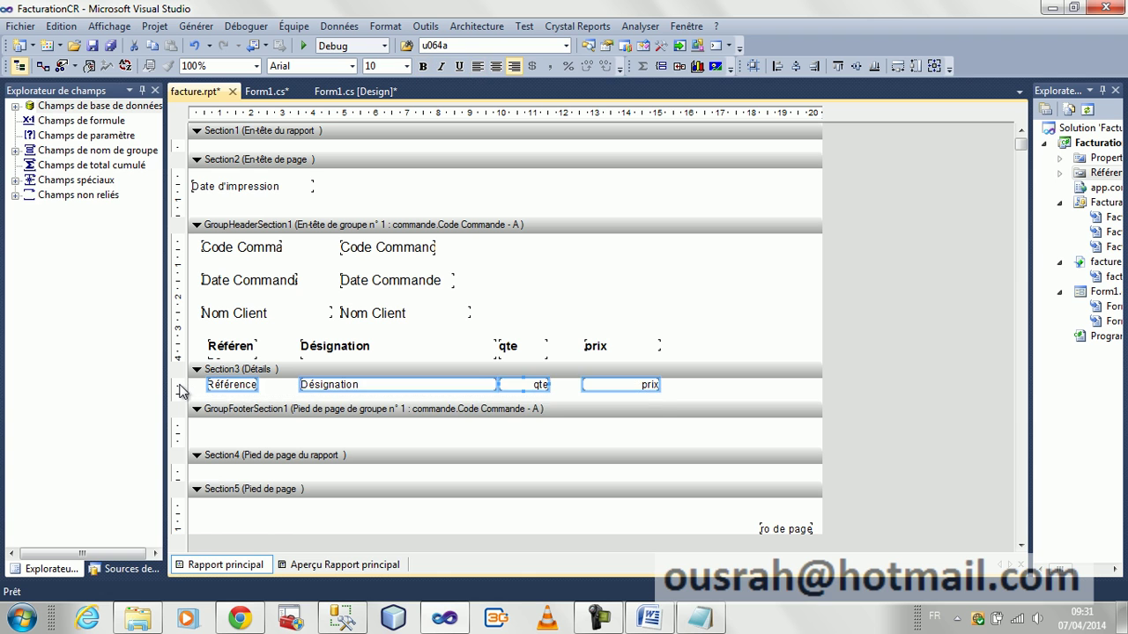
pyautogui.press('Down')
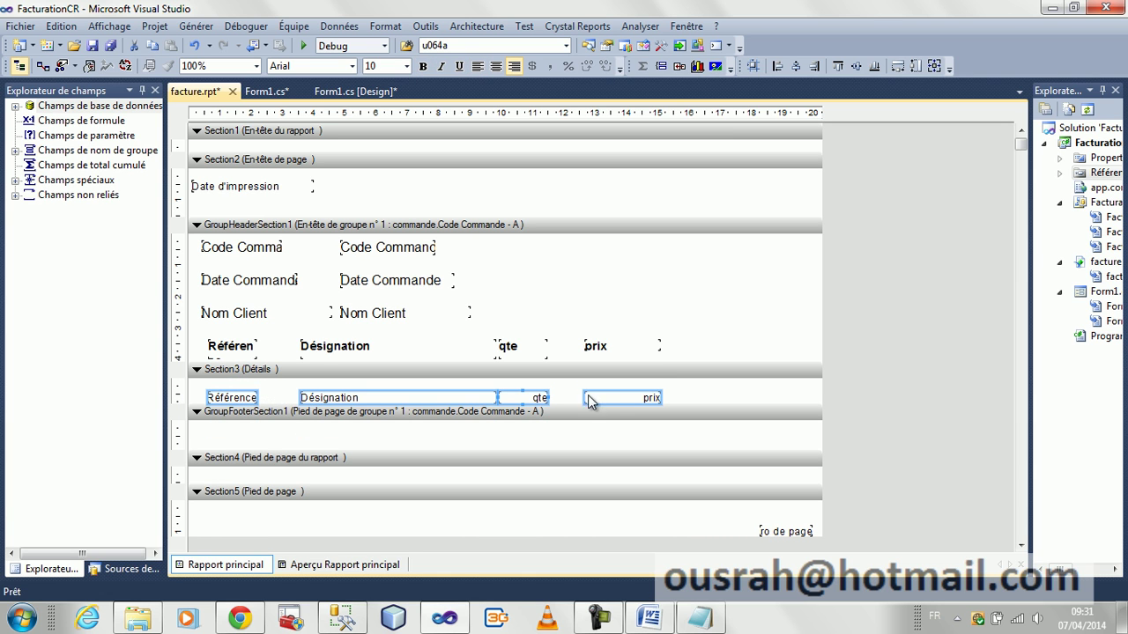
pyautogui.moveTo(573, 411); pyautogui.dragTo(573, 421)
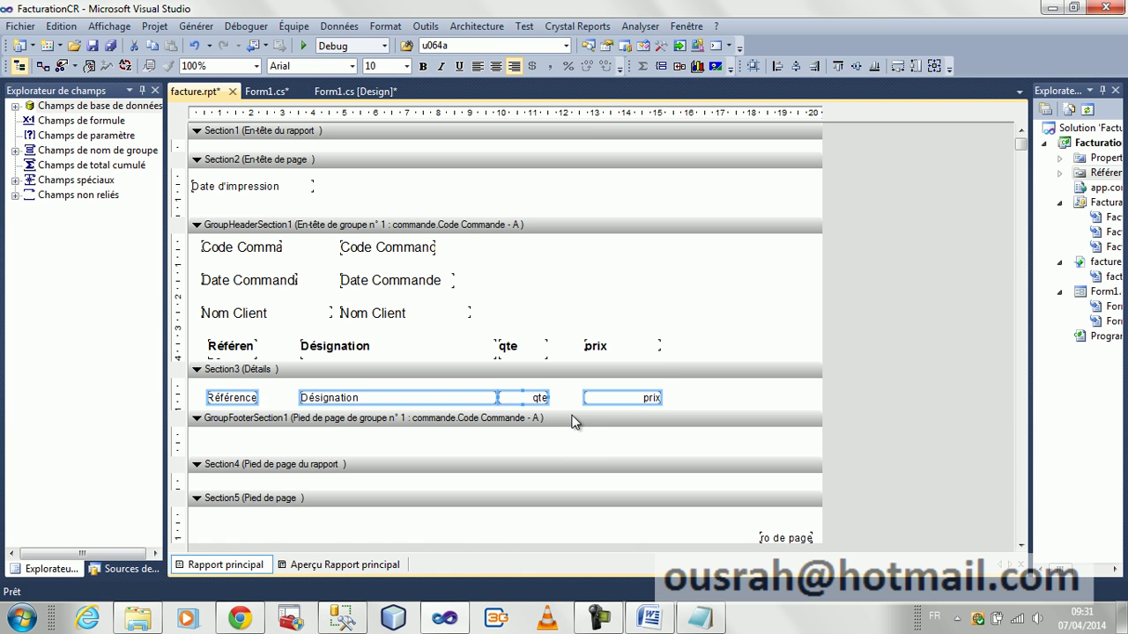
# Draw a box around the column headings and detail fields, from the group header into the group footer across almost the full page width.
pyautogui.click(740, 293)
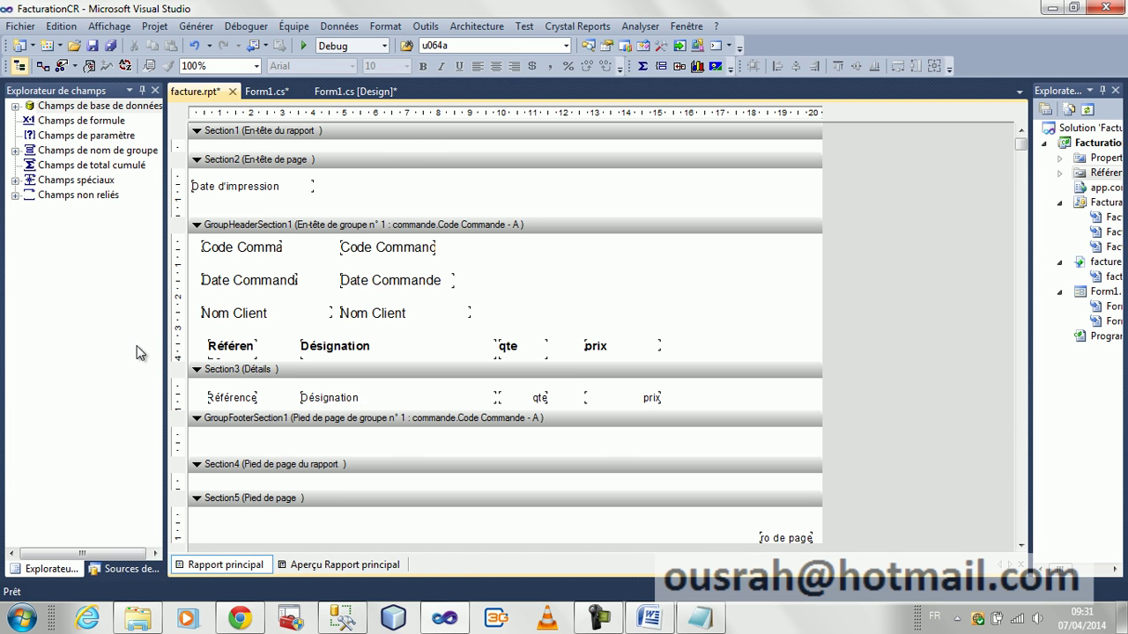
pyautogui.click(656, 49)
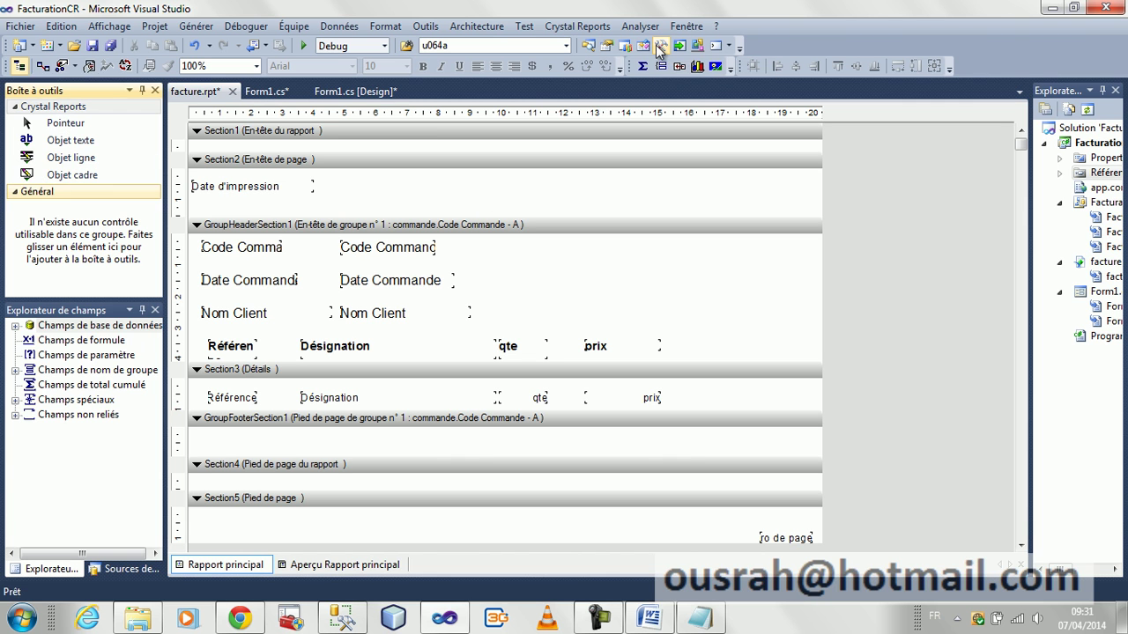
pyautogui.click(70, 179)
pyautogui.moveTo(201, 334); pyautogui.dragTo(820, 436)
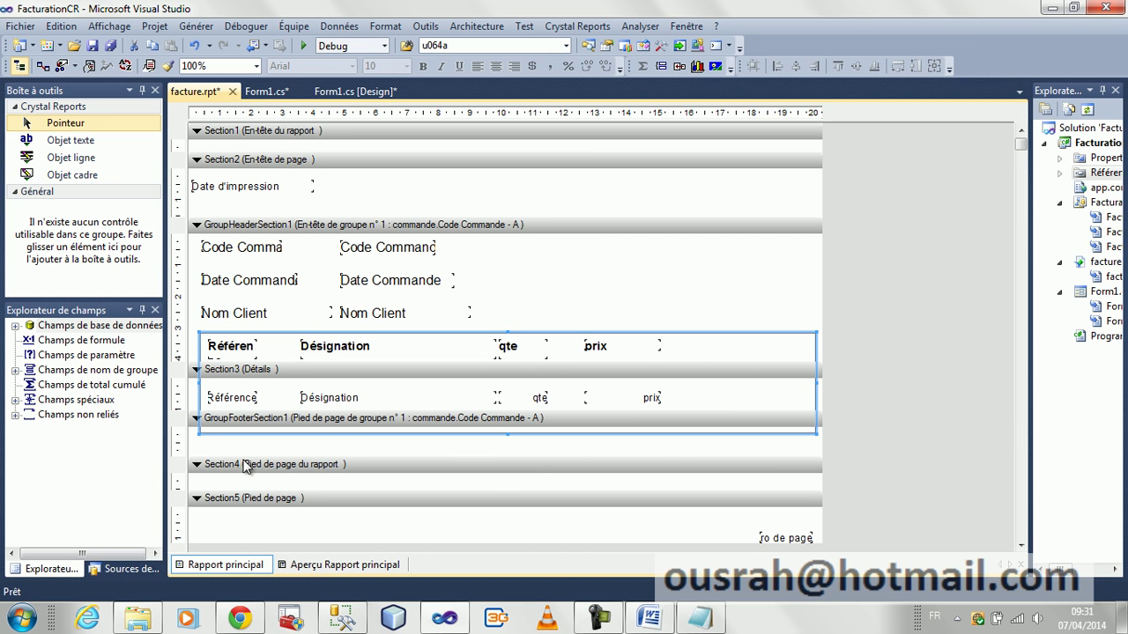
# Draw two full-width horizontal lines inside the box, one beneath the detail fields and one beneath the column headings.
pyautogui.click(77, 161)
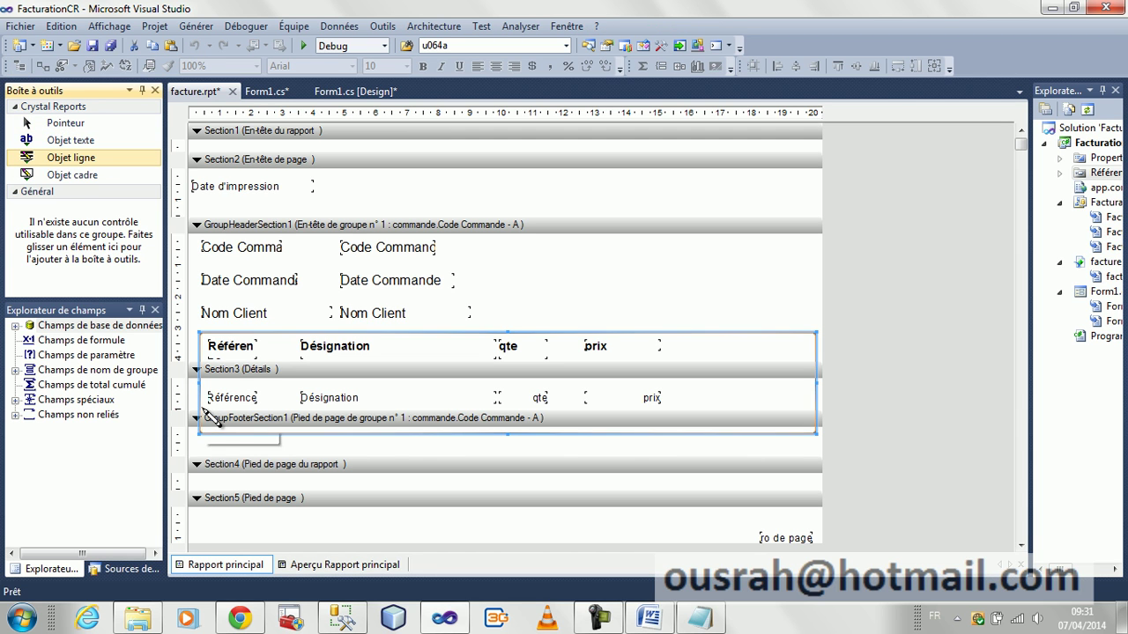
pyautogui.moveTo(203, 408)
pyautogui.mouseDown()
pyautogui.moveTo(832, 425)
pyautogui.moveTo(819, 423)
pyautogui.mouseUp()
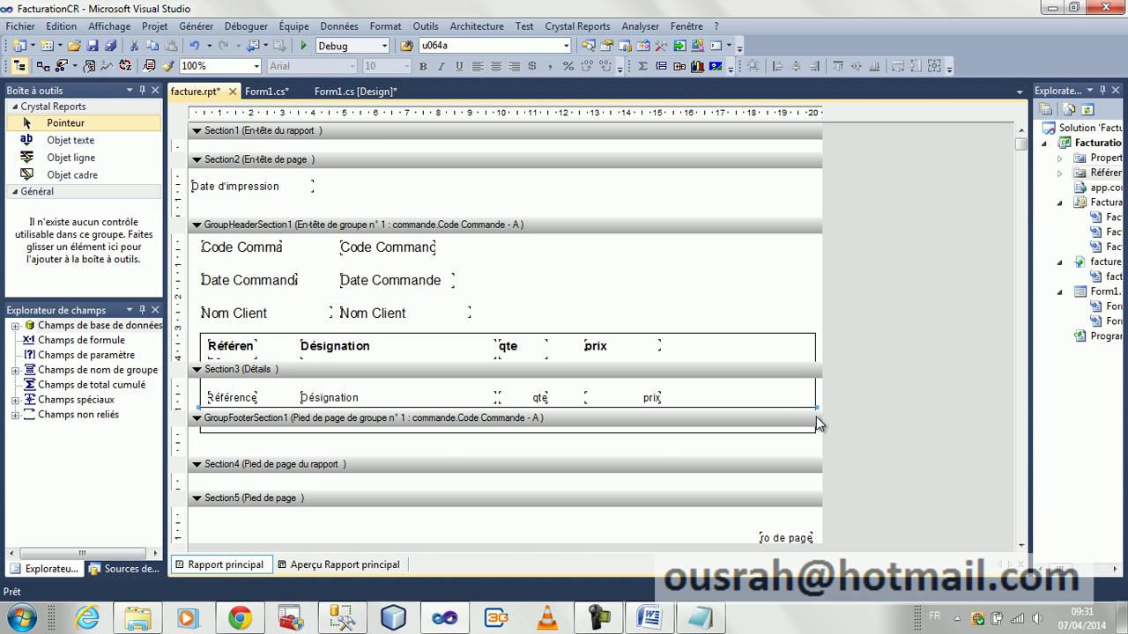
pyautogui.click(80, 164)
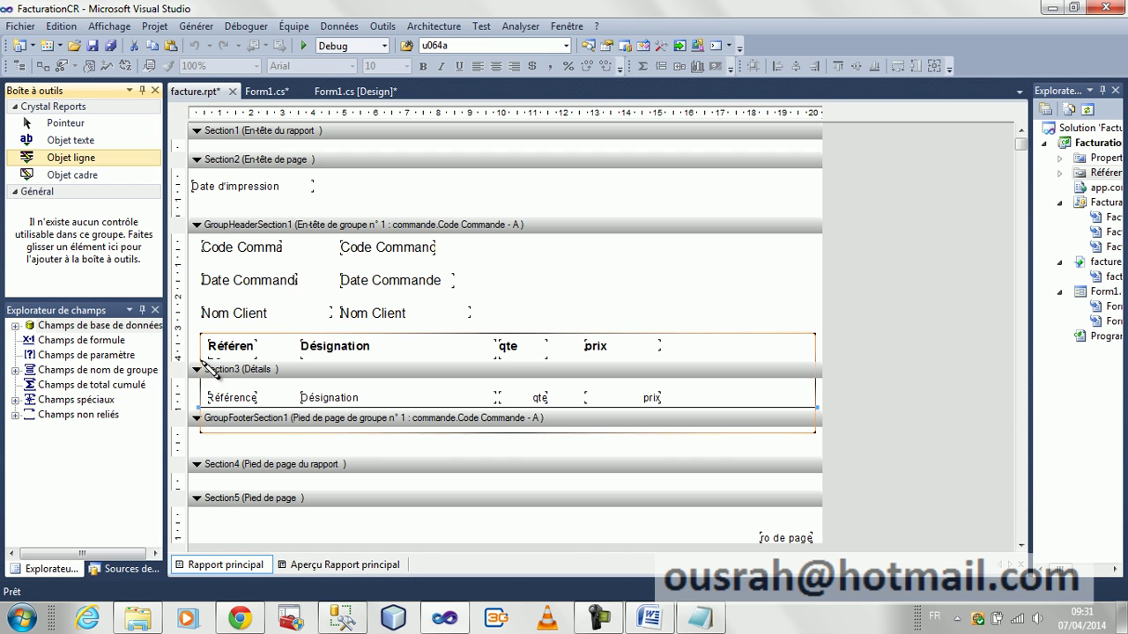
pyautogui.moveTo(202, 362)
pyautogui.mouseDown()
pyautogui.moveTo(608, 398)
pyautogui.moveTo(820, 392)
pyautogui.mouseUp()
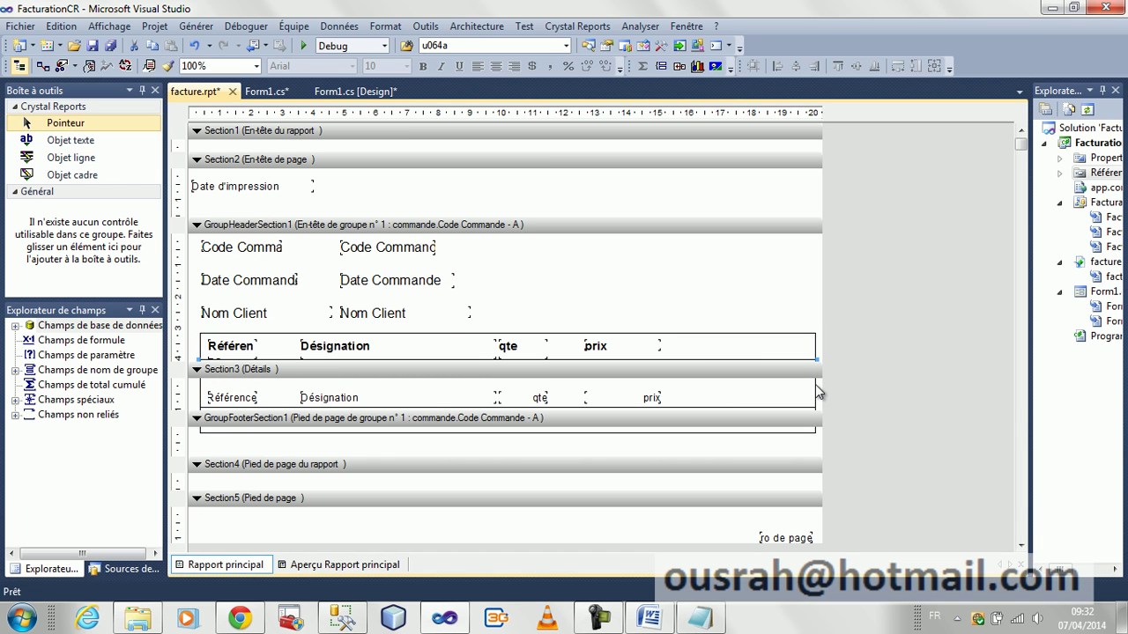
# Draw four vertical lines down the box to separate the Référence, Désignation, qte and prix columns and leave an empty last column.
pyautogui.click(61, 158)
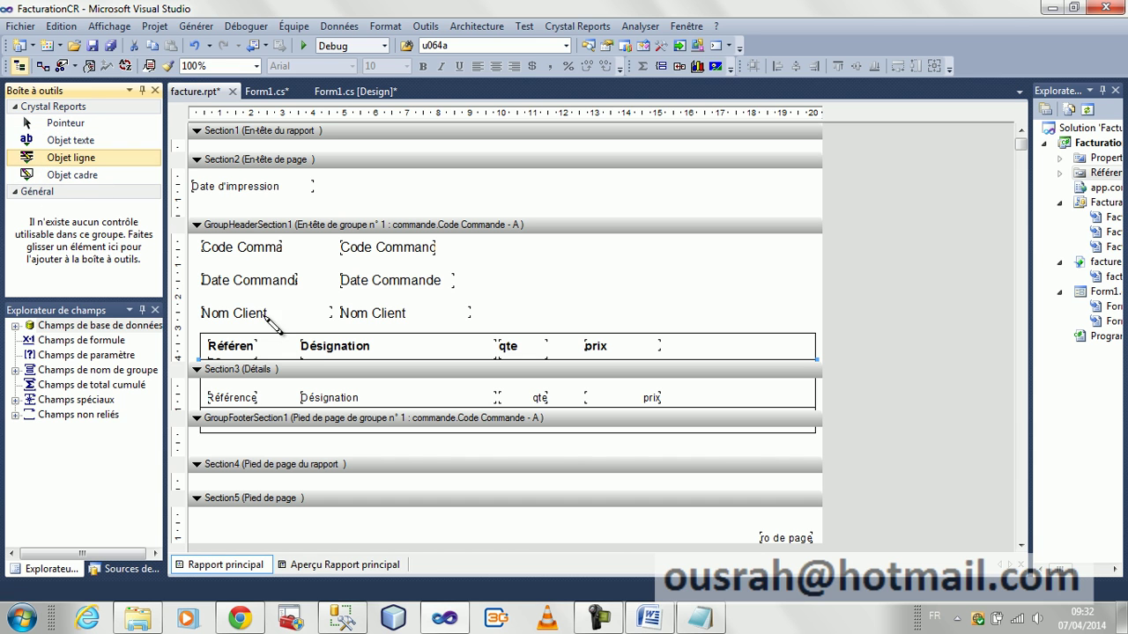
pyautogui.moveTo(297, 340); pyautogui.dragTo(310, 443)
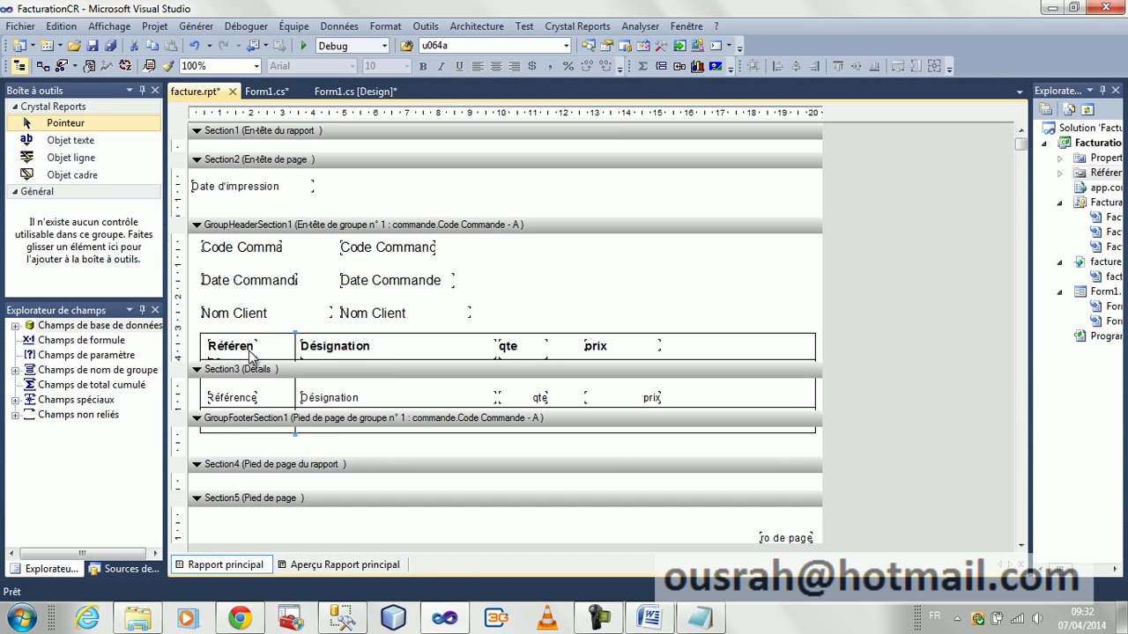
pyautogui.click(83, 162)
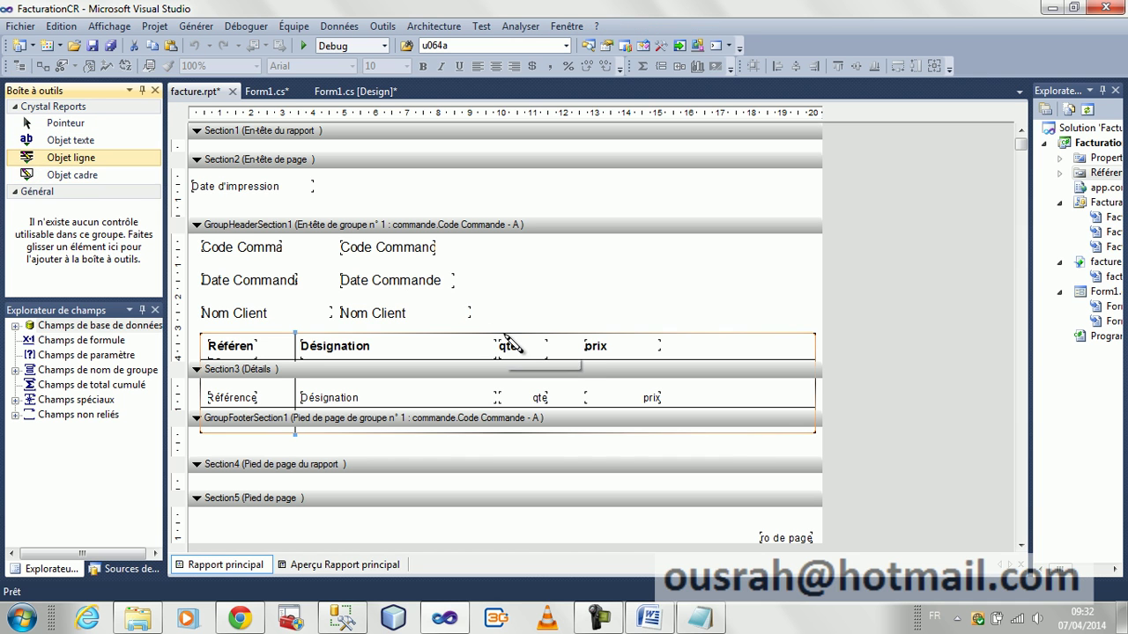
pyautogui.moveTo(499, 335); pyautogui.dragTo(502, 436)
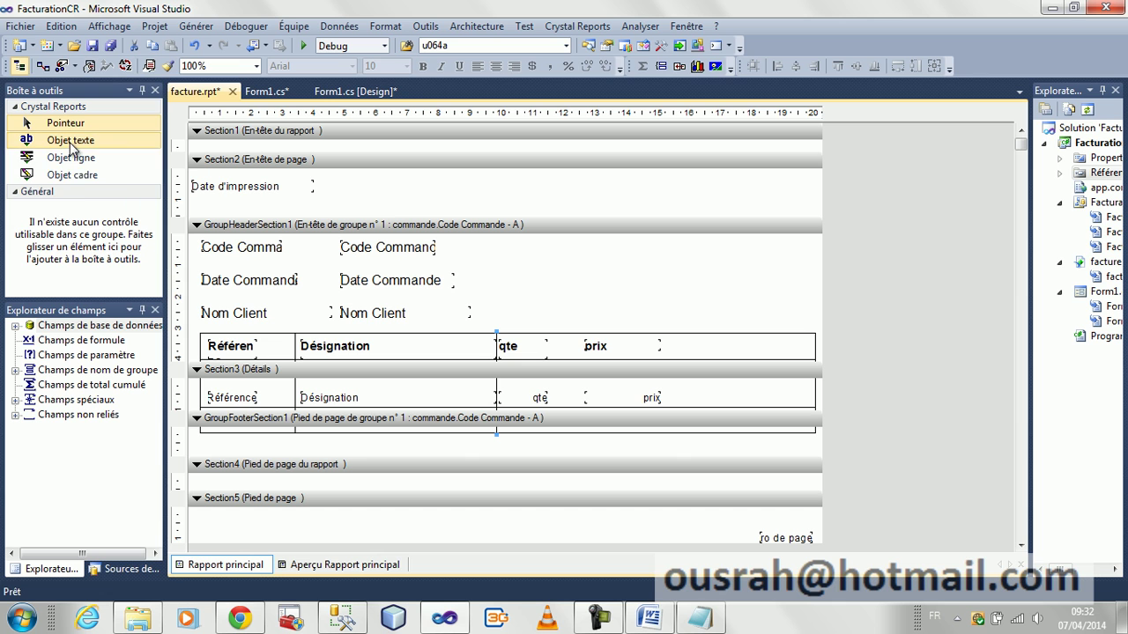
pyautogui.click(83, 157)
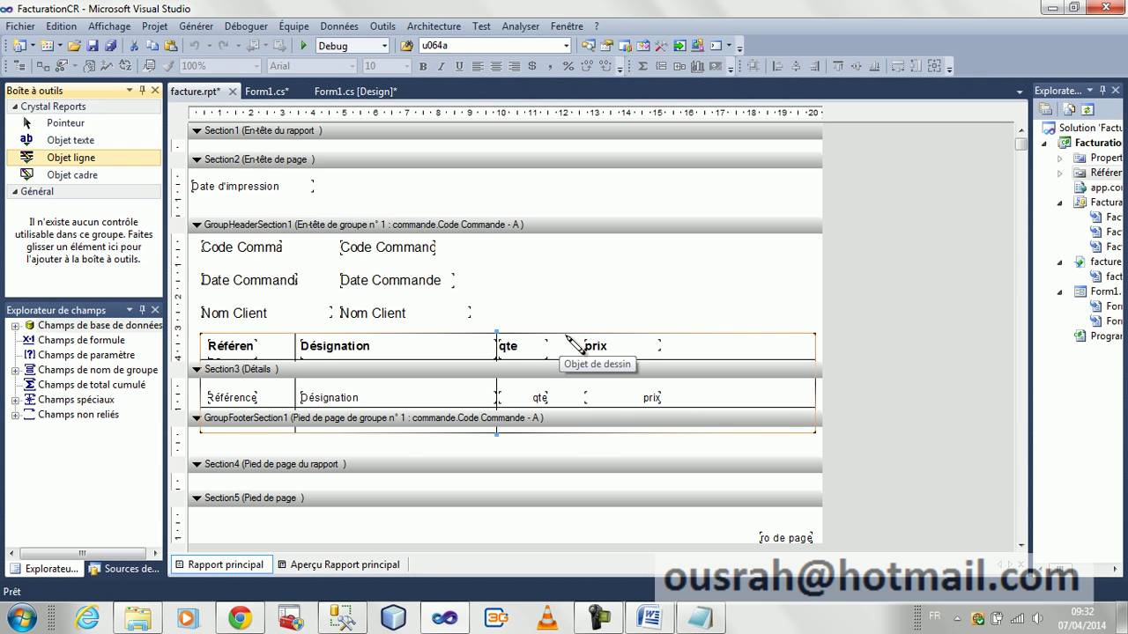
pyautogui.moveTo(568, 338)
pyautogui.mouseDown()
pyautogui.moveTo(573, 453)
pyautogui.moveTo(574, 443)
pyautogui.mouseUp()
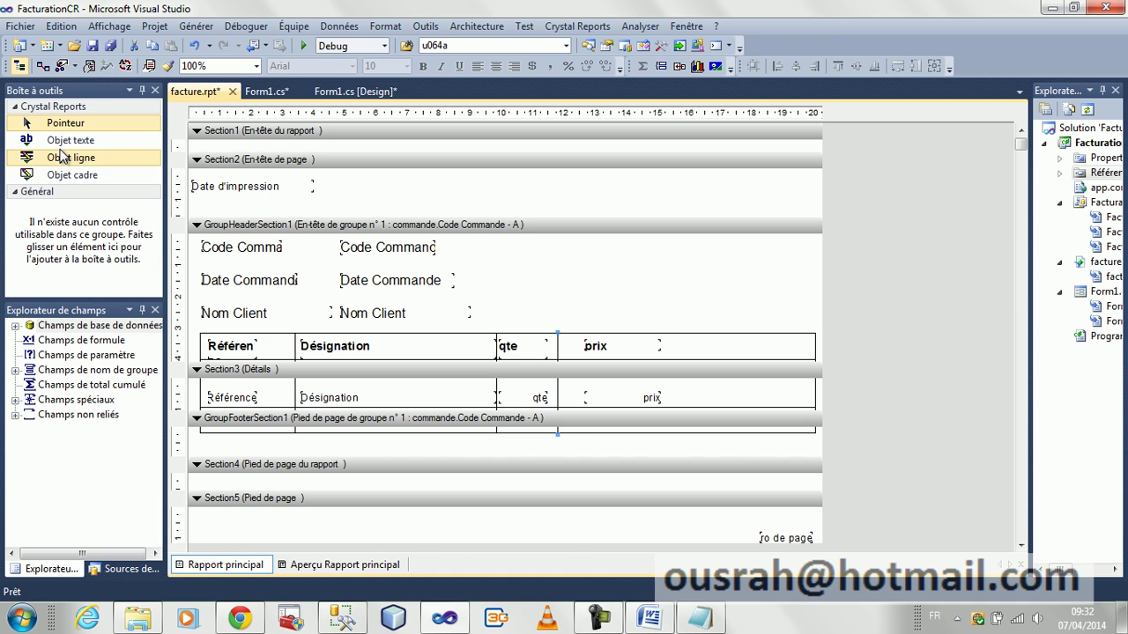
pyautogui.click(67, 157)
pyautogui.moveTo(680, 340); pyautogui.dragTo(677, 434)
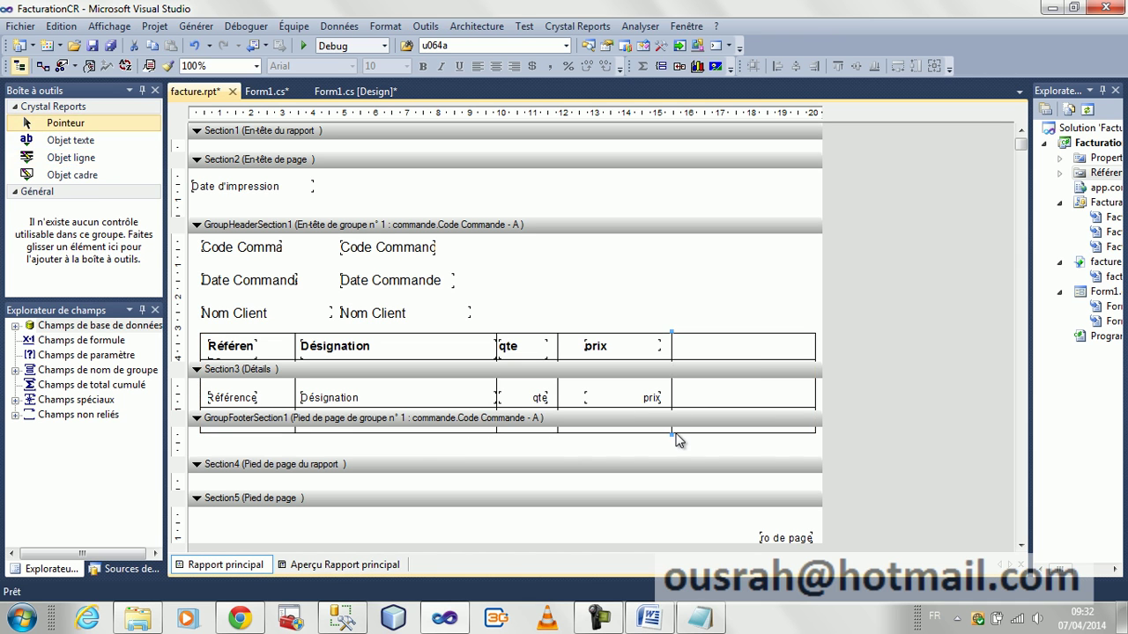
# Widen the prix heading and field to start at their column line, and widen the Référence heading to its column's edge.
pyautogui.click(652, 346)
pyautogui.moveTo(582, 347); pyautogui.dragTo(562, 347)
pyautogui.click(620, 401)
pyautogui.moveTo(583, 397); pyautogui.dragTo(562, 398)
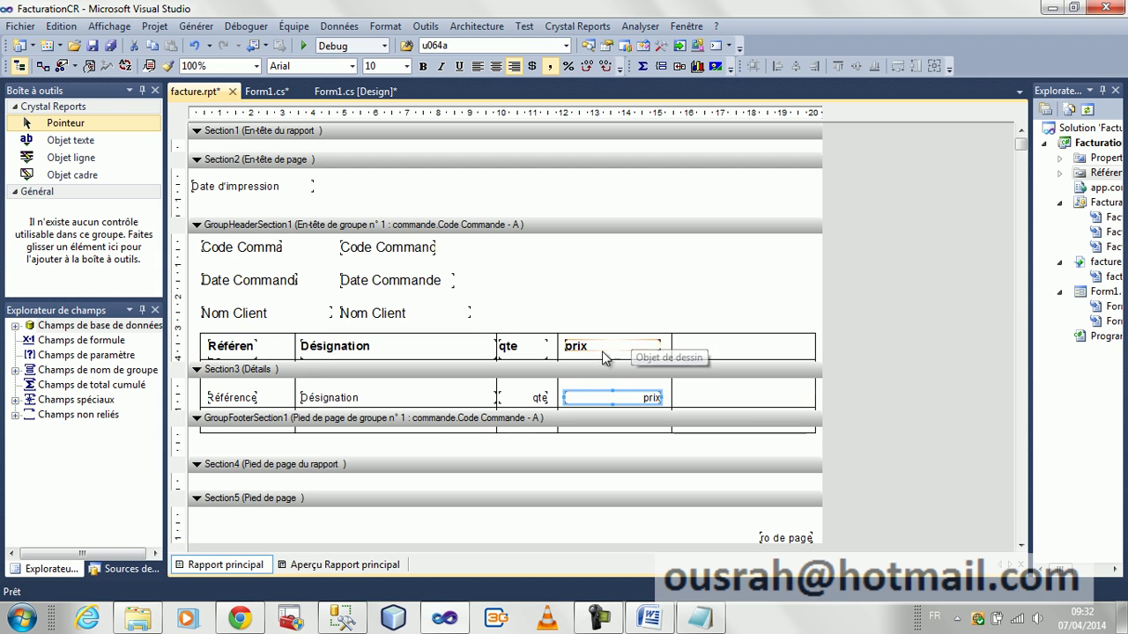
pyautogui.click(262, 352)
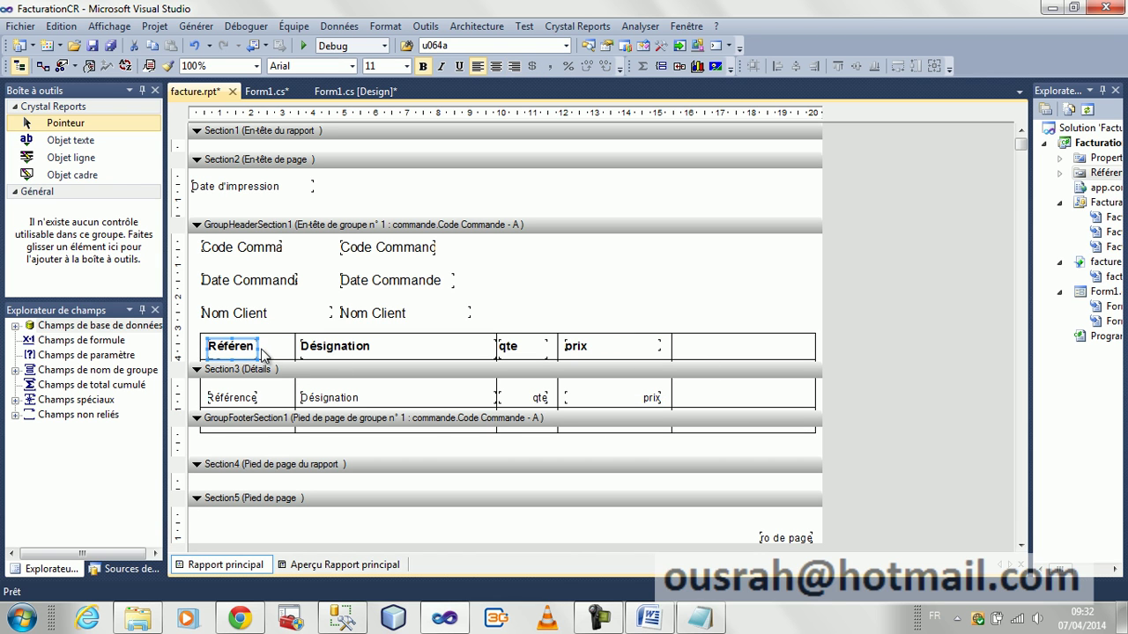
pyautogui.moveTo(258, 348); pyautogui.dragTo(293, 348)
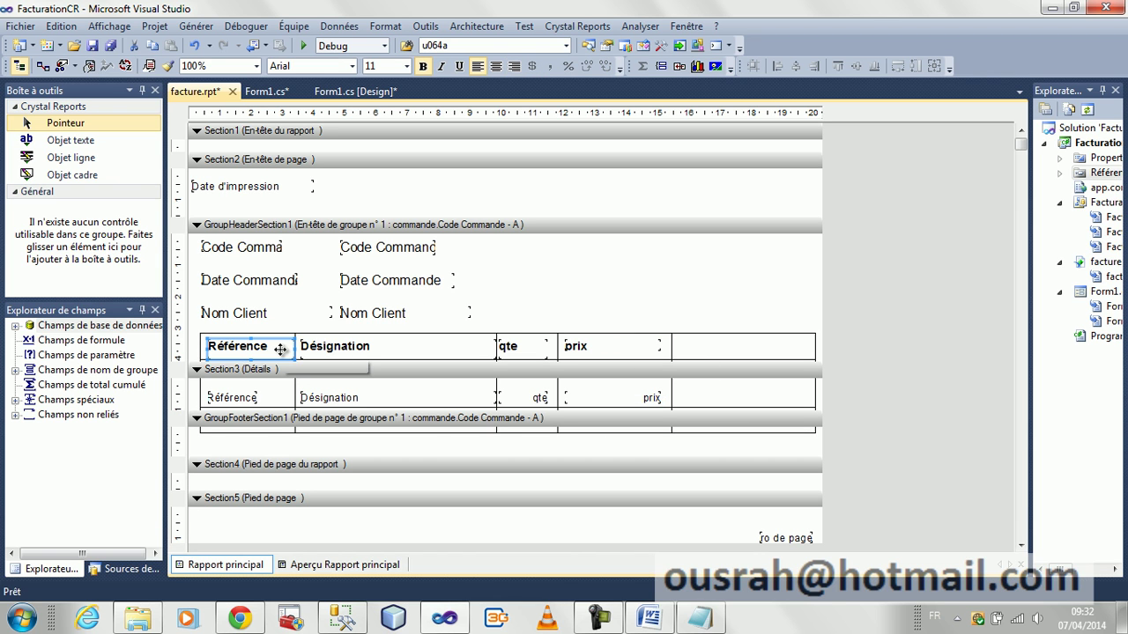
# Place a copy of the Référence heading in the empty last column and change its text to Total.
pyautogui.click(698, 350)
pyautogui.click(684, 340)
pyautogui.write('Référence')
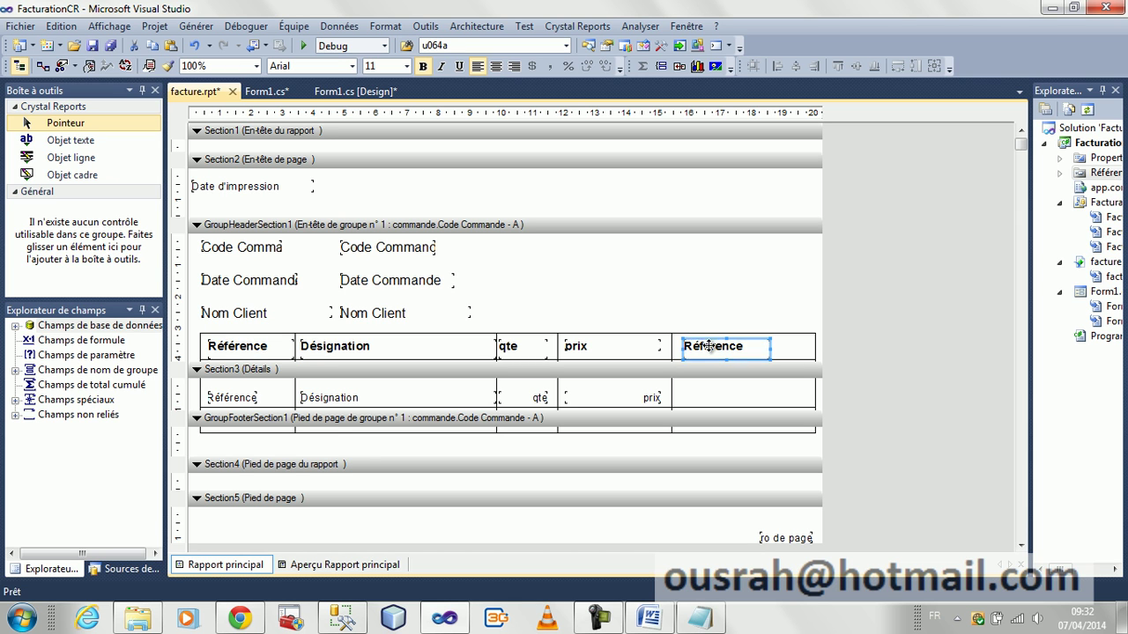
pyautogui.moveTo(755, 346); pyautogui.dragTo(654, 338)
pyautogui.press('Delete')
pyautogui.write('Total')
pyautogui.click(690, 425)
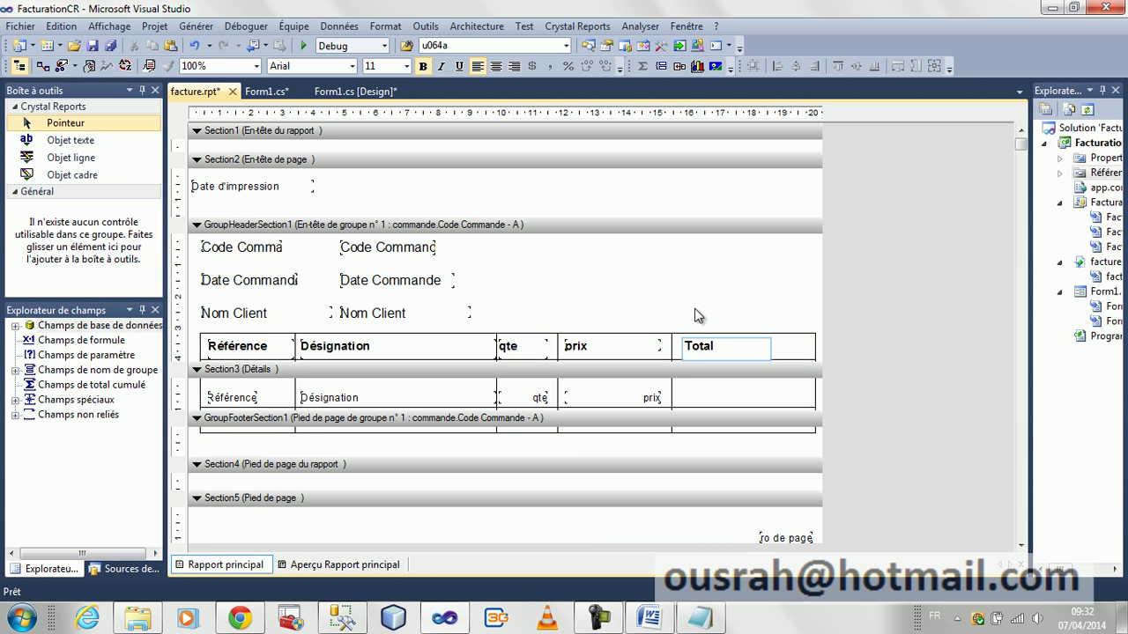
# Place a copy of the Total heading in the page header, stretch it across the page, centre it and change its text to Facture.
pyautogui.click(704, 347)
pyautogui.moveTo(704, 347); pyautogui.dragTo(207, 177)
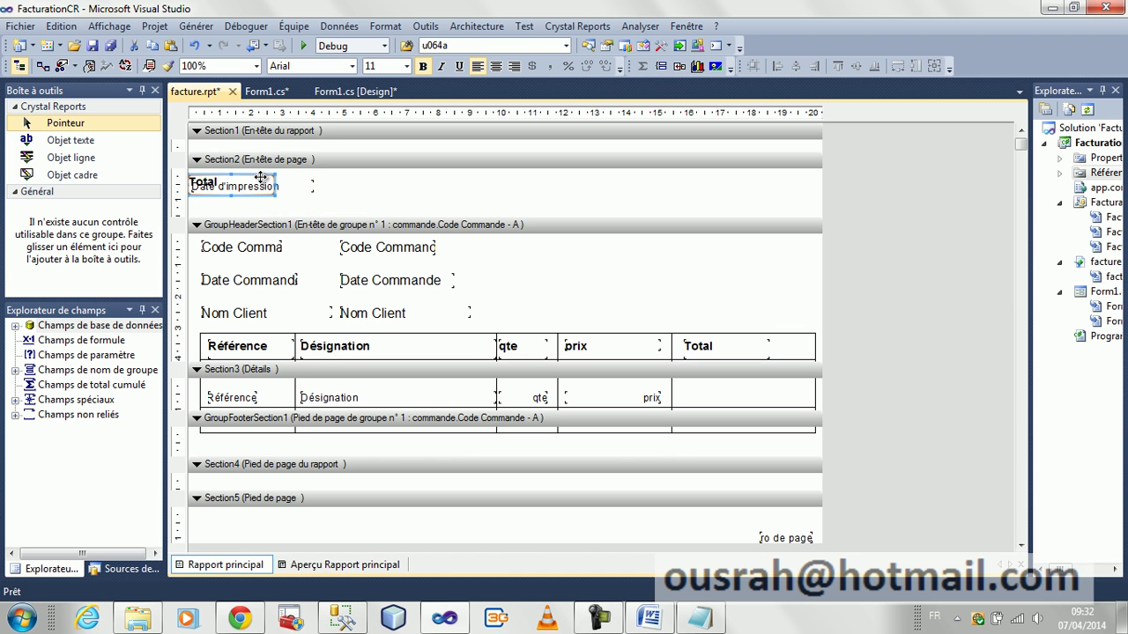
pyautogui.moveTo(273, 193); pyautogui.dragTo(819, 206)
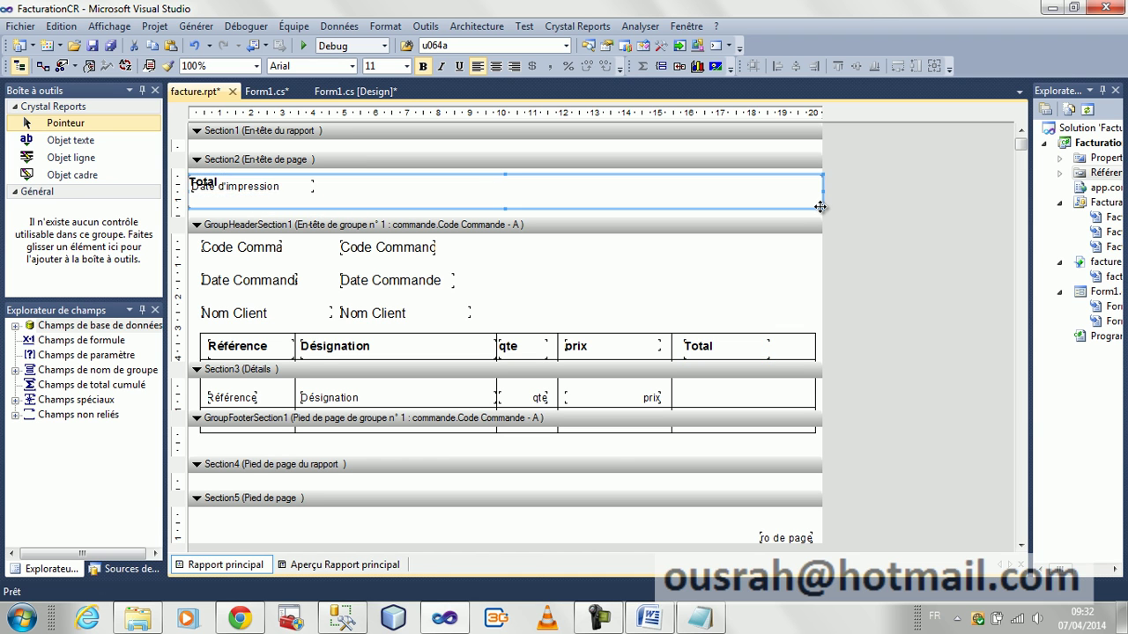
pyautogui.click(496, 66)
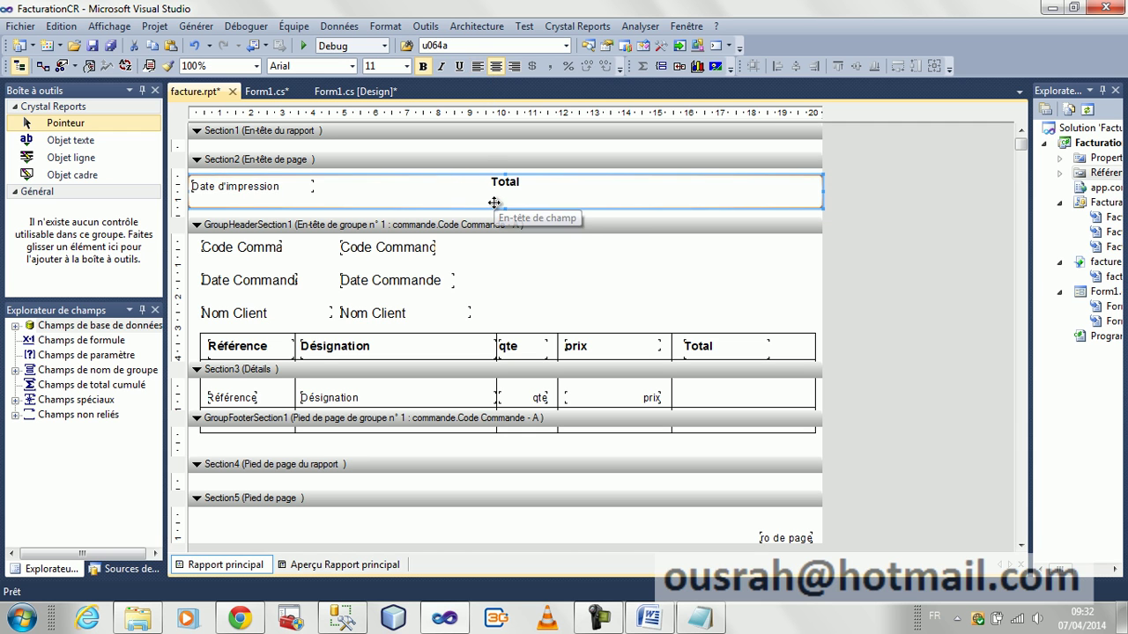
pyautogui.doubleClick(529, 191)
pyautogui.moveTo(529, 189); pyautogui.dragTo(384, 180)
pyautogui.write('Facture')
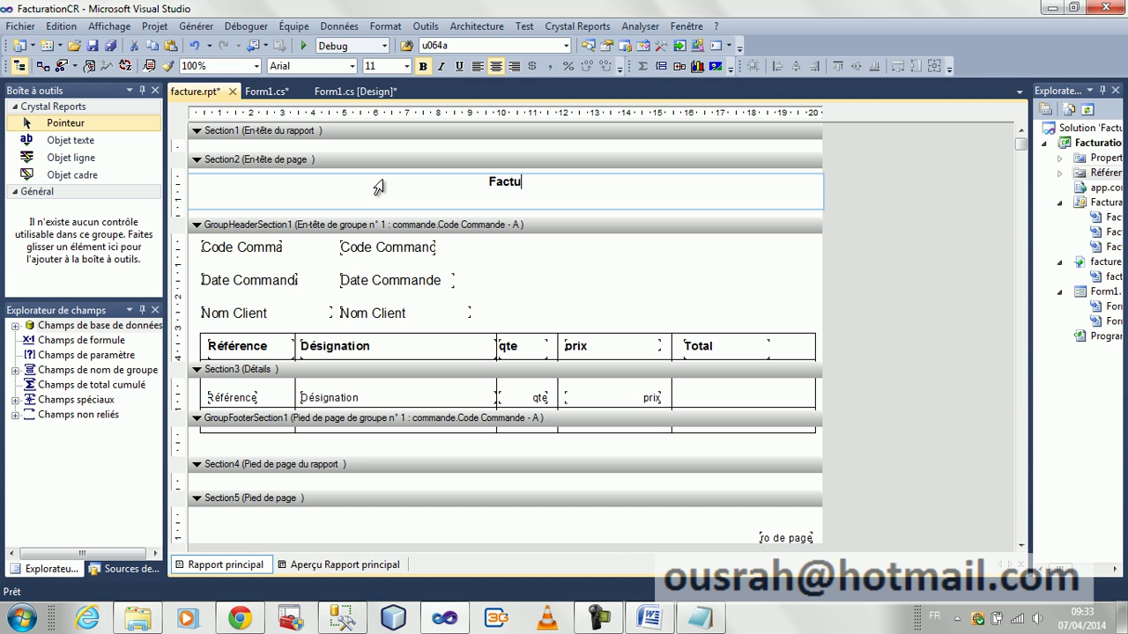
pyautogui.click(622, 264)
# Increase the page header's height and move the Date d'impression field below the title, to the right edge of the page.
pyautogui.click(287, 203)
pyautogui.click(275, 186)
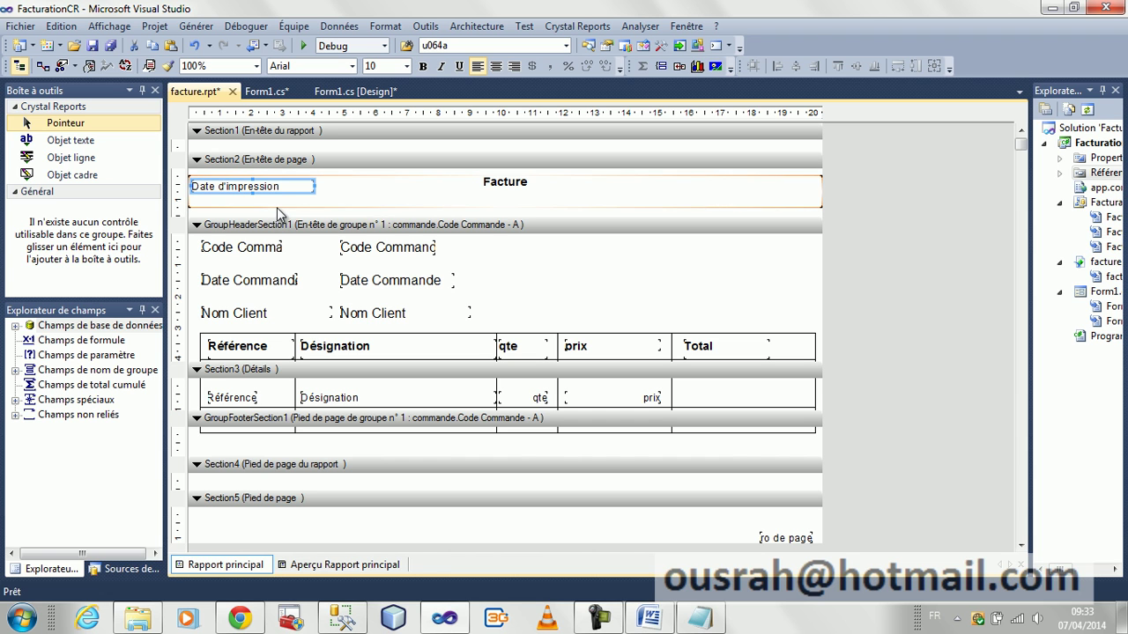
pyautogui.moveTo(274, 186); pyautogui.dragTo(274, 209)
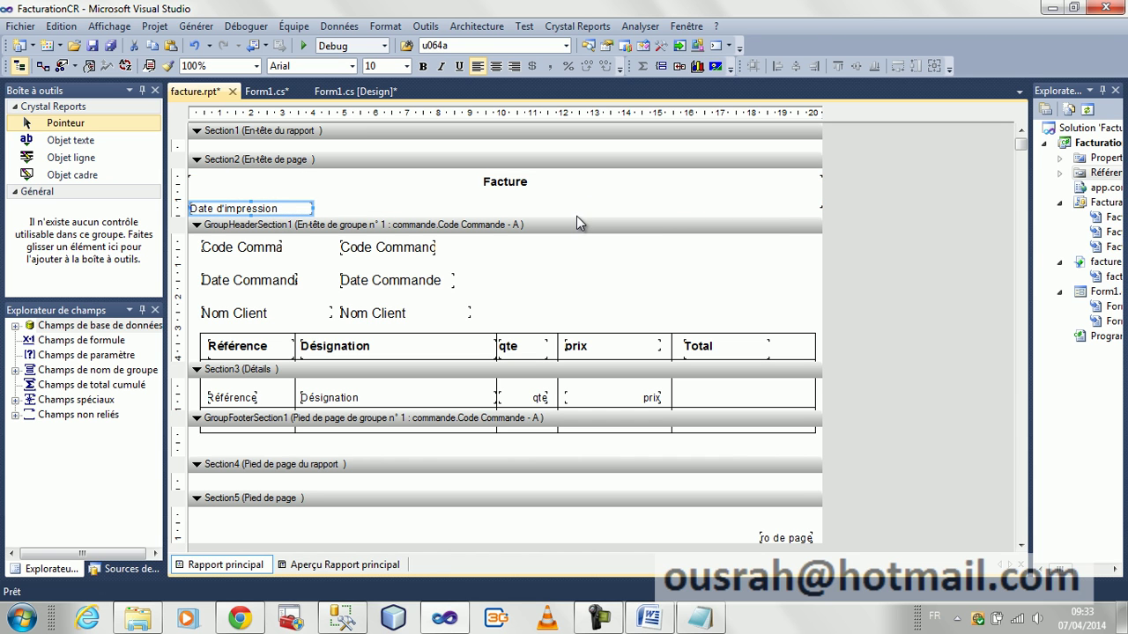
pyautogui.moveTo(576, 222); pyautogui.dragTo(576, 243)
pyautogui.moveTo(293, 216); pyautogui.dragTo(793, 227)
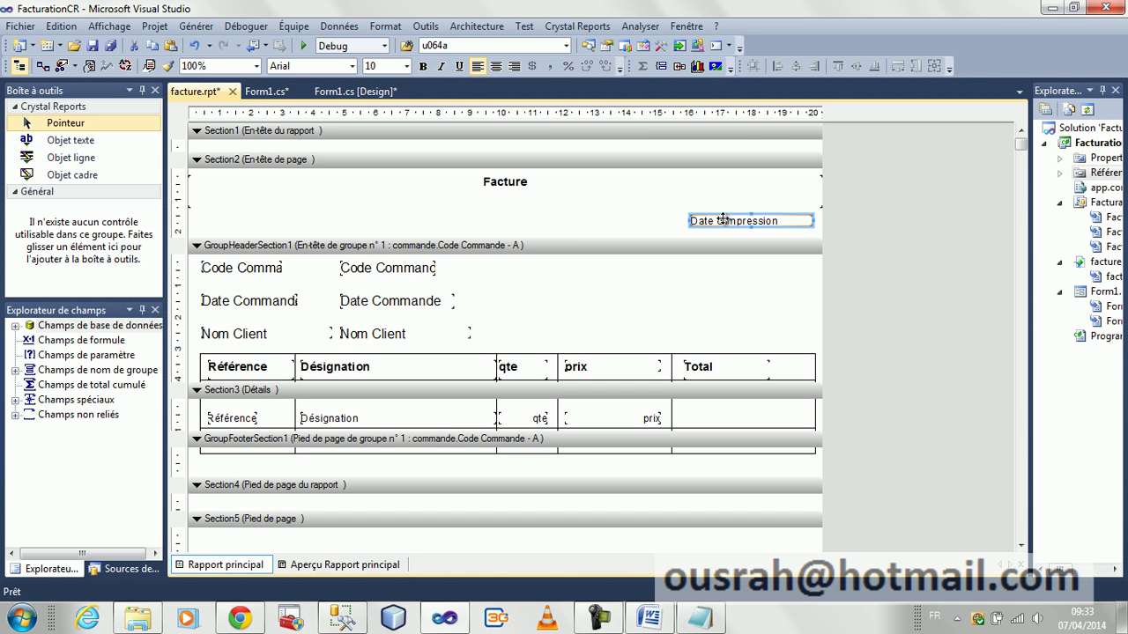
pyautogui.click(487, 221)
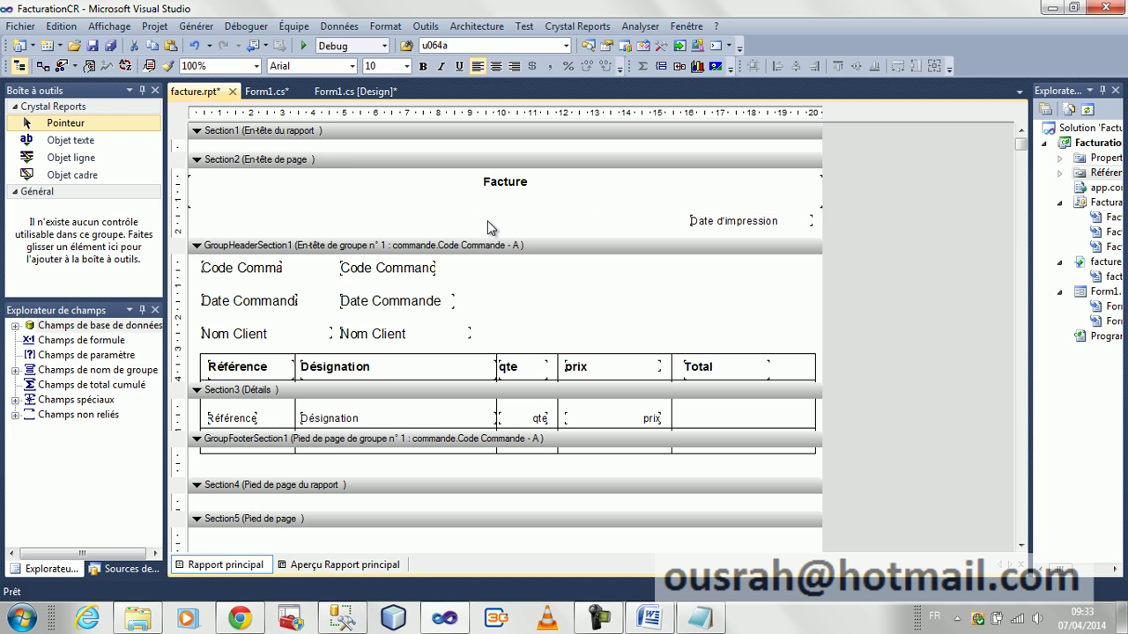
# Add a bold label reading "Imprimé le :" in front of the Date d'impression field and align it with the date.
pyautogui.click(597, 221)
pyautogui.write('Total')
pyautogui.moveTo(626, 215); pyautogui.dragTo(540, 211)
pyautogui.press('BackSpace')
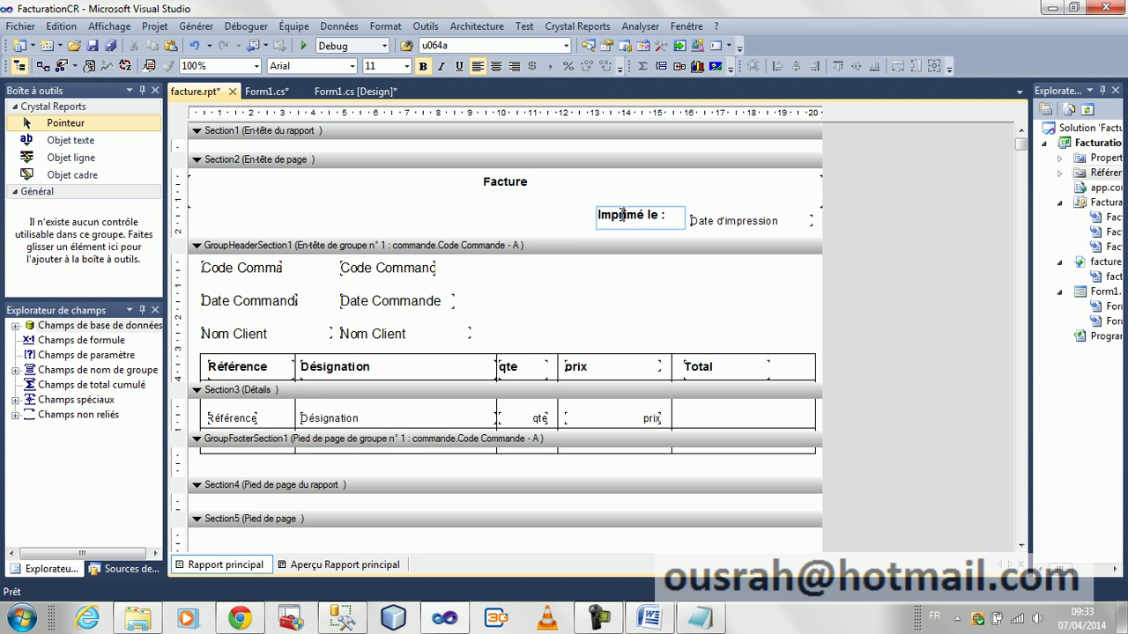
pyautogui.click(579, 229)
pyautogui.click(642, 218)
pyautogui.moveTo(642, 218); pyautogui.dragTo(634, 223)
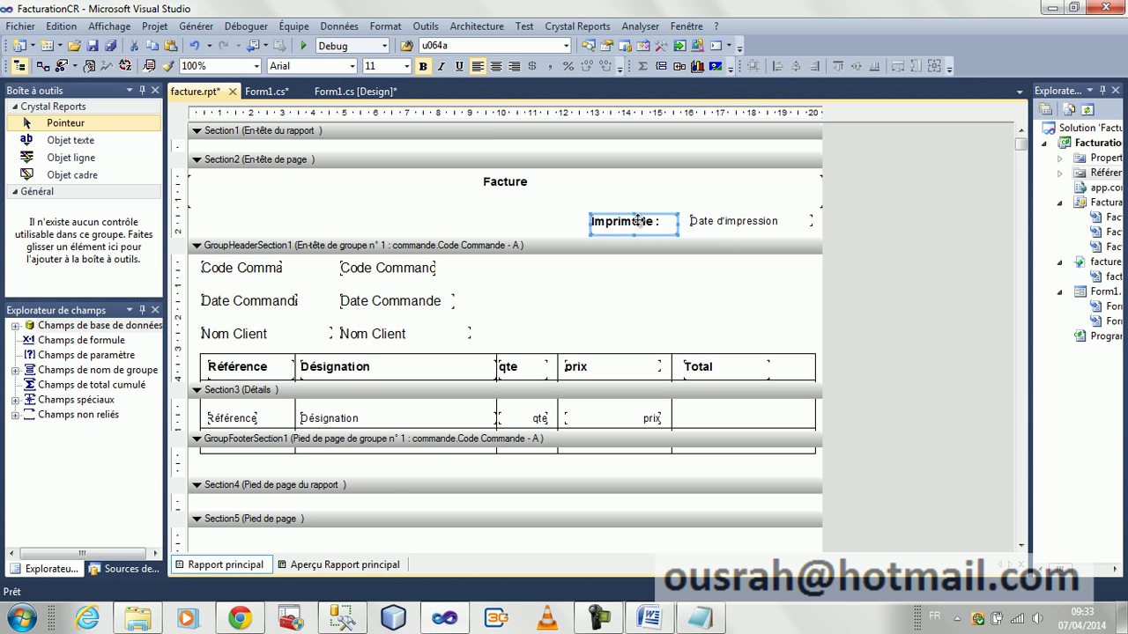
# Set the order-code group footer section to start a new page after it (Nouvelle page après).
pyautogui.click(391, 473)
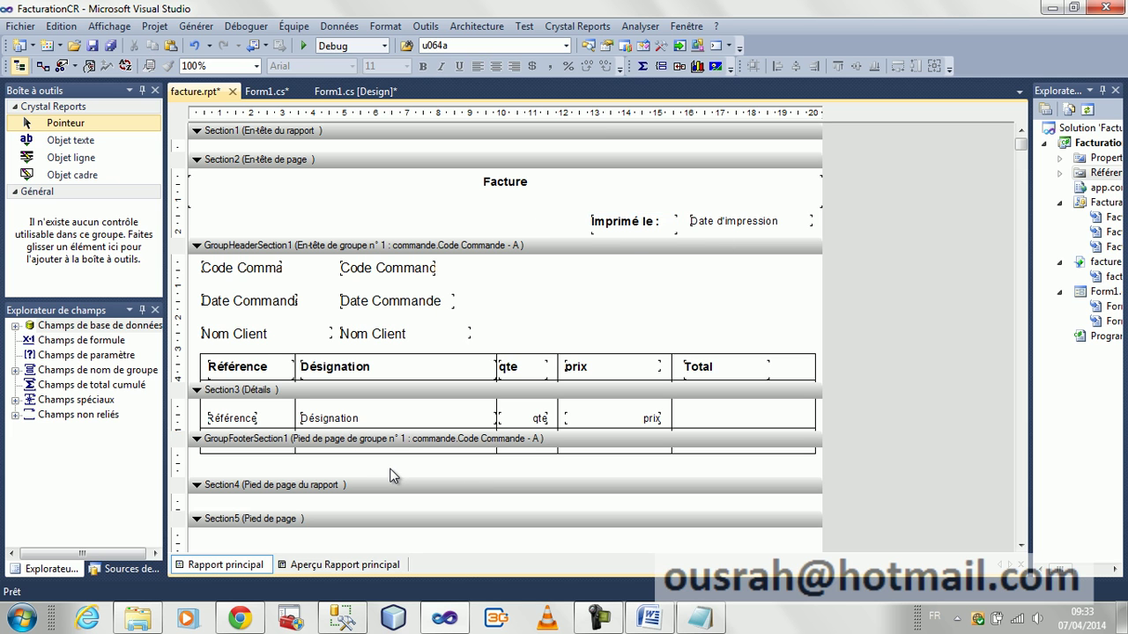
pyautogui.rightClick(333, 469)
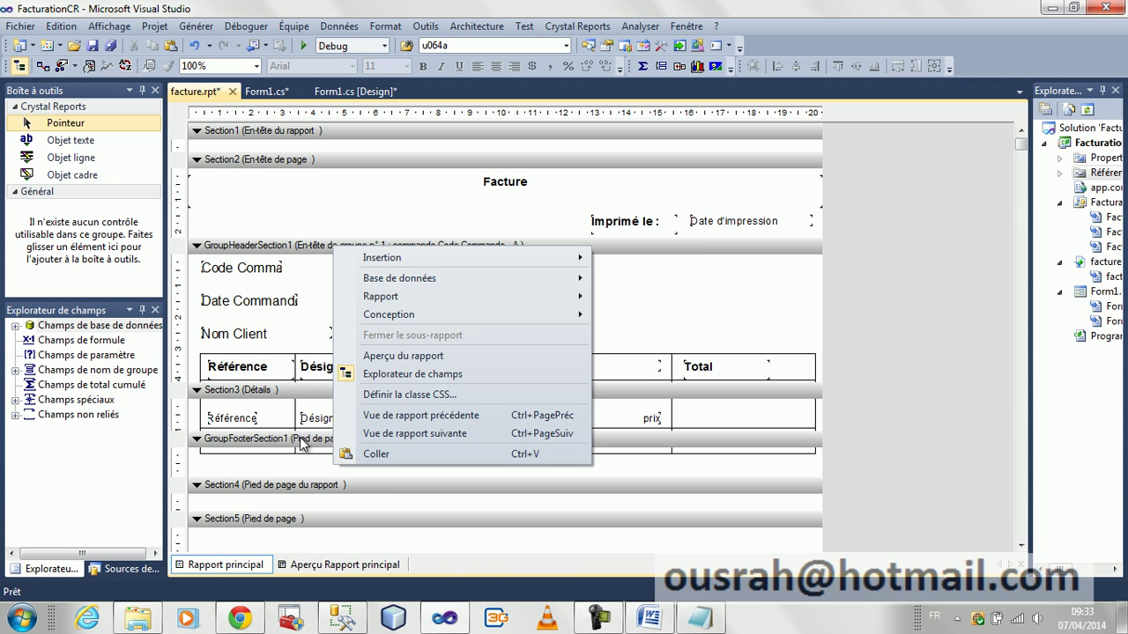
pyautogui.moveTo(464, 315)
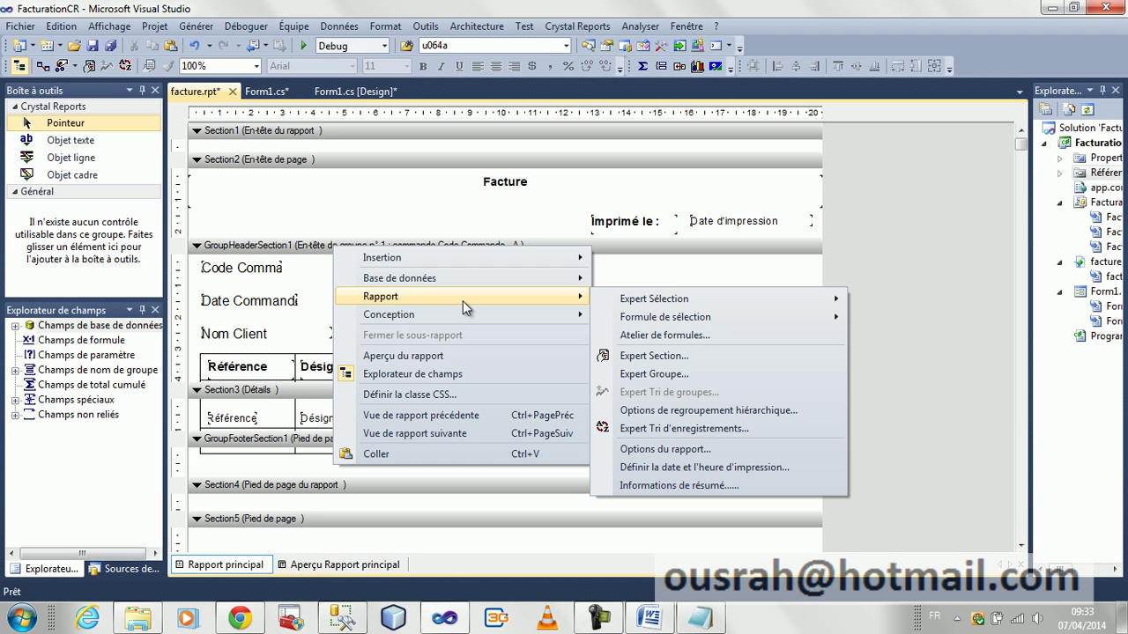
pyautogui.click(247, 444)
pyautogui.rightClick(247, 449)
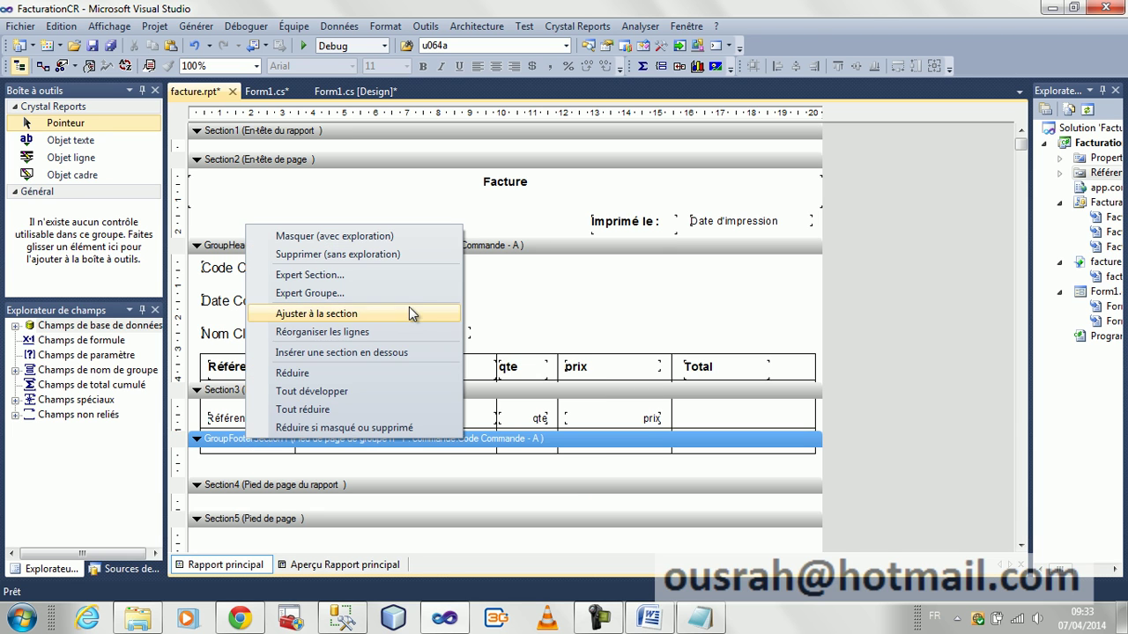
pyautogui.click(332, 275)
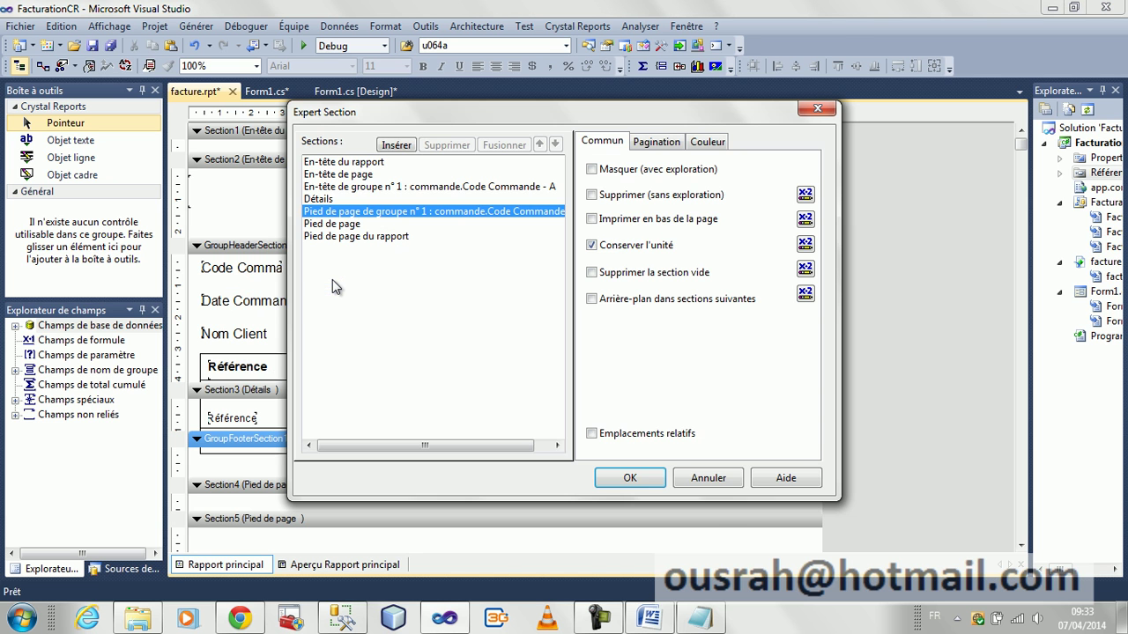
pyautogui.click(663, 145)
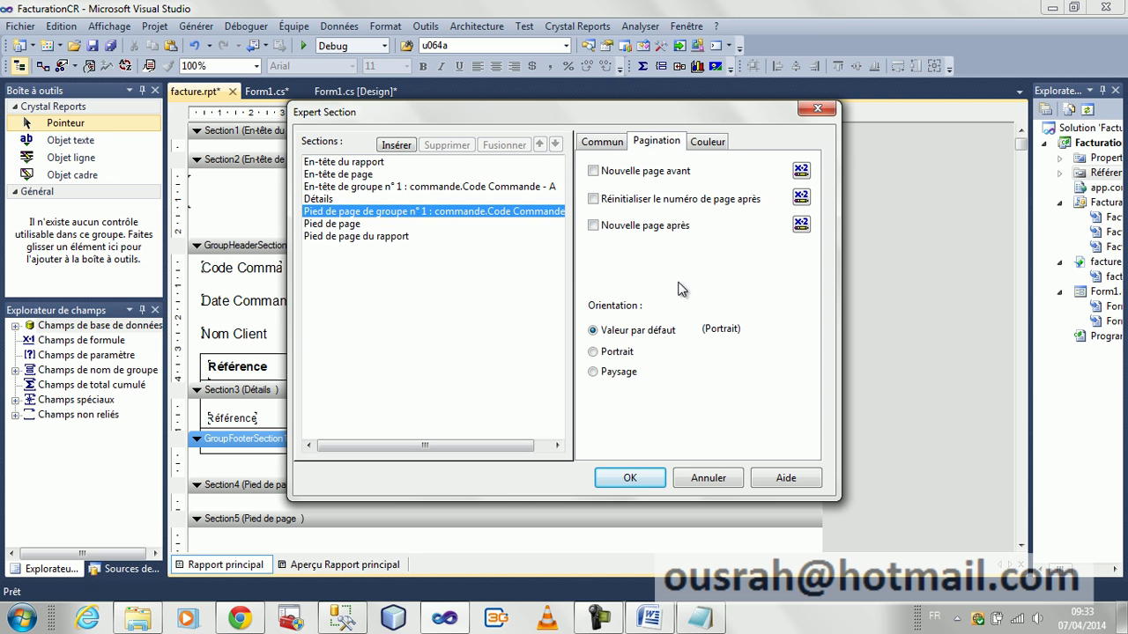
pyautogui.click(639, 228)
pyautogui.click(653, 477)
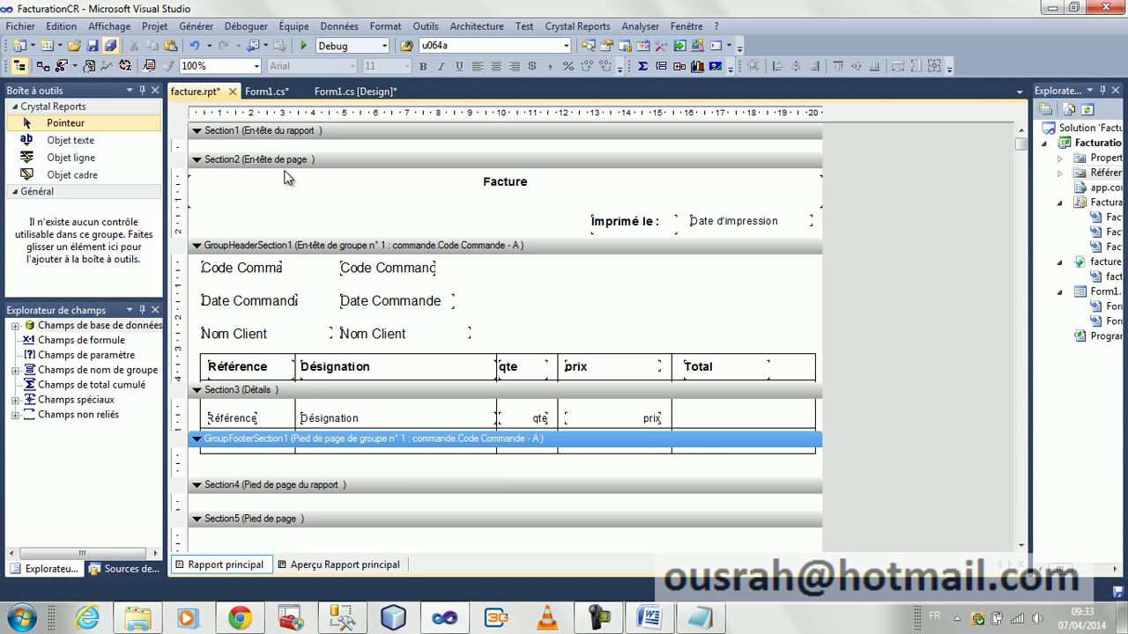
# Save all the project files and widen the Date Commande label in the group header so its full text fits.
pyautogui.hotkey('ctrl', 'shift', 's')
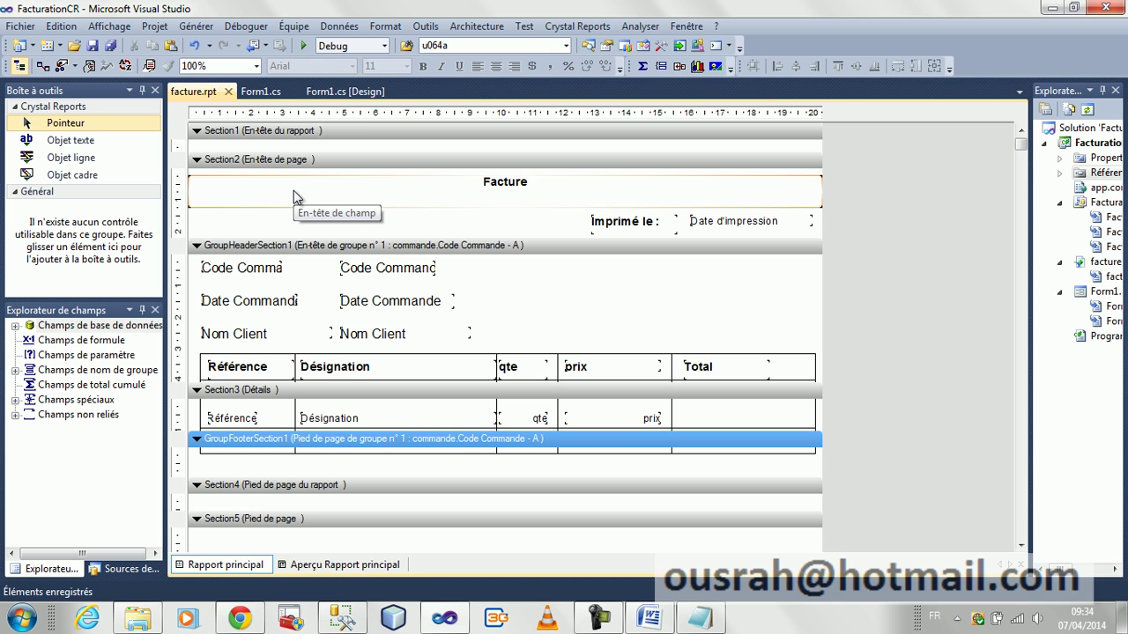
pyautogui.click(296, 300)
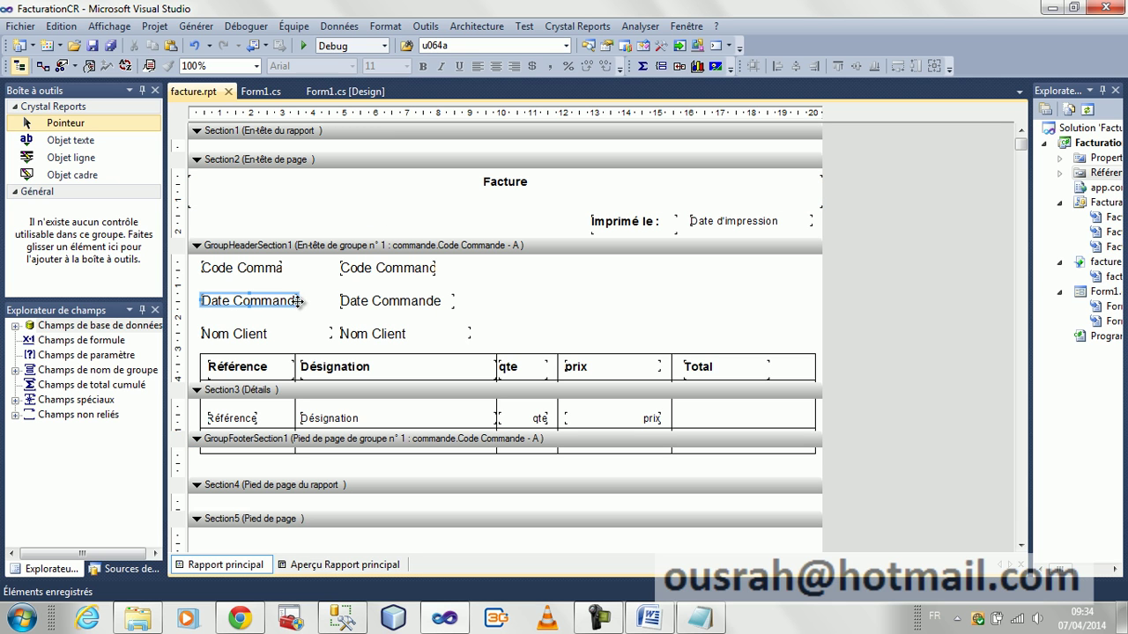
pyautogui.moveTo(301, 300); pyautogui.dragTo(328, 300)
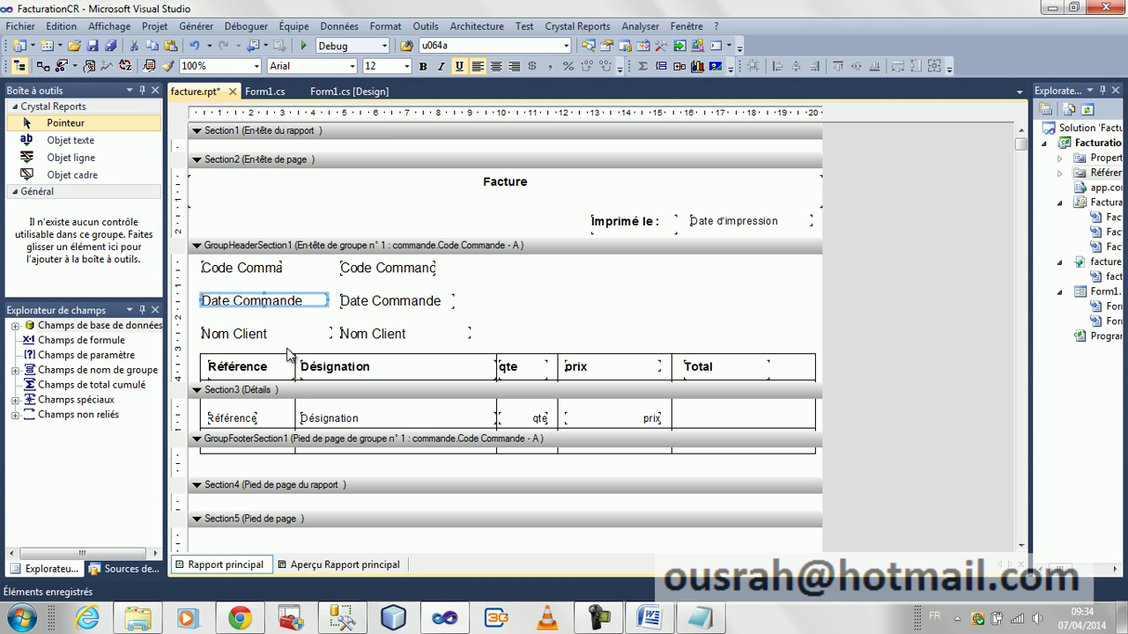
# Open Form1 in the form designer and place a CrystalReportViewer on it.
pyautogui.click(1059, 203)
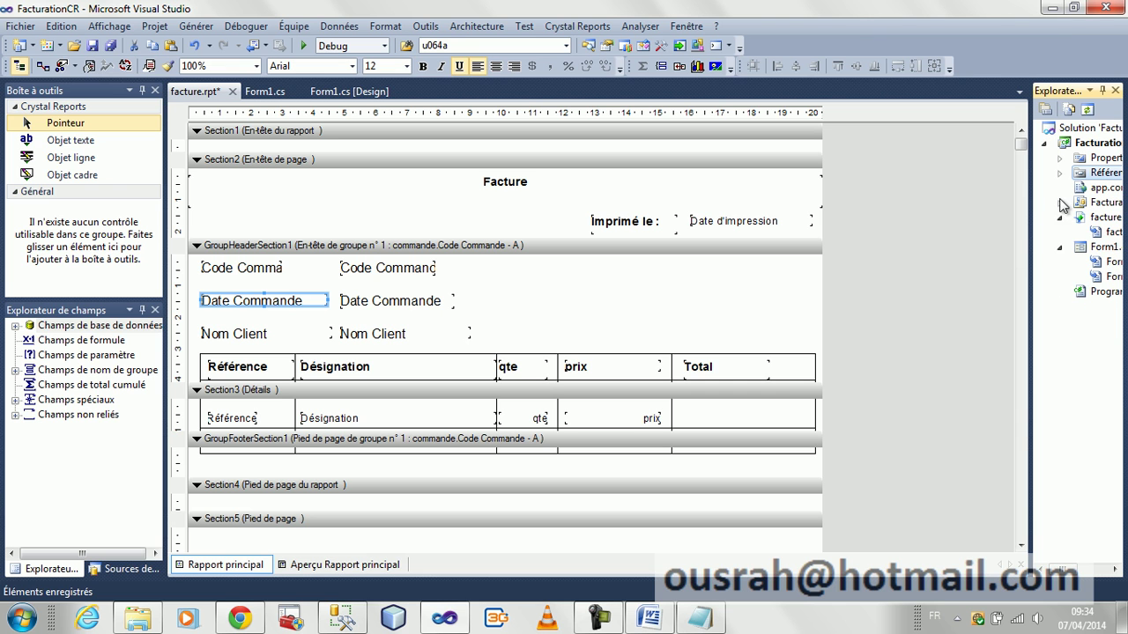
pyautogui.click(1059, 218)
pyautogui.click(1060, 248)
pyautogui.click(1059, 232)
pyautogui.doubleClick(1101, 233)
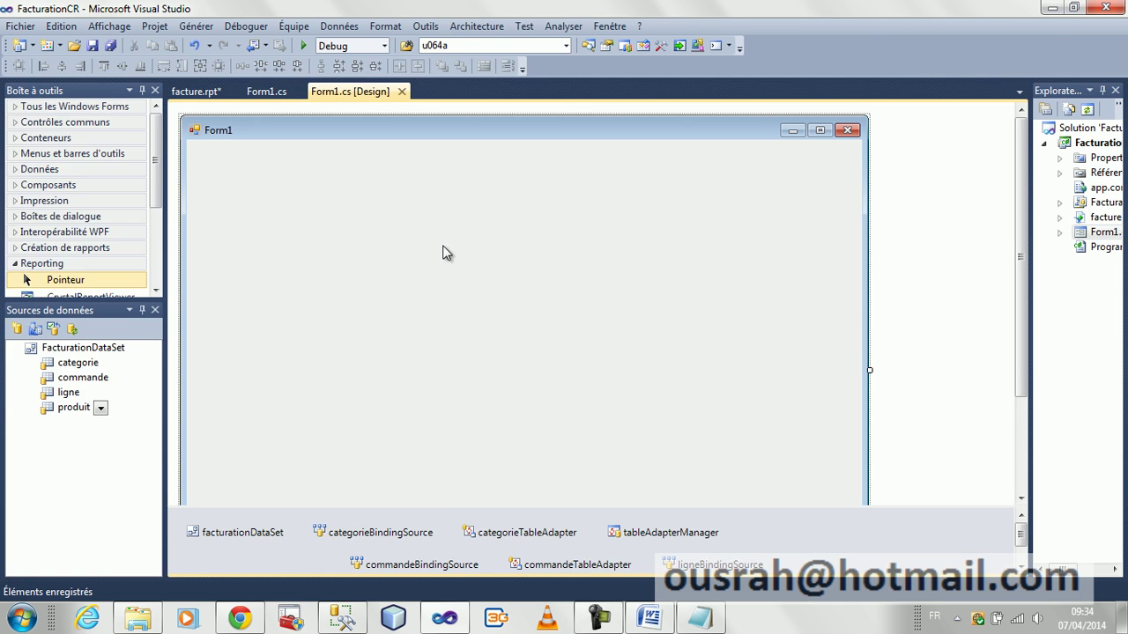
pyautogui.scroll(-2, 148, 212)
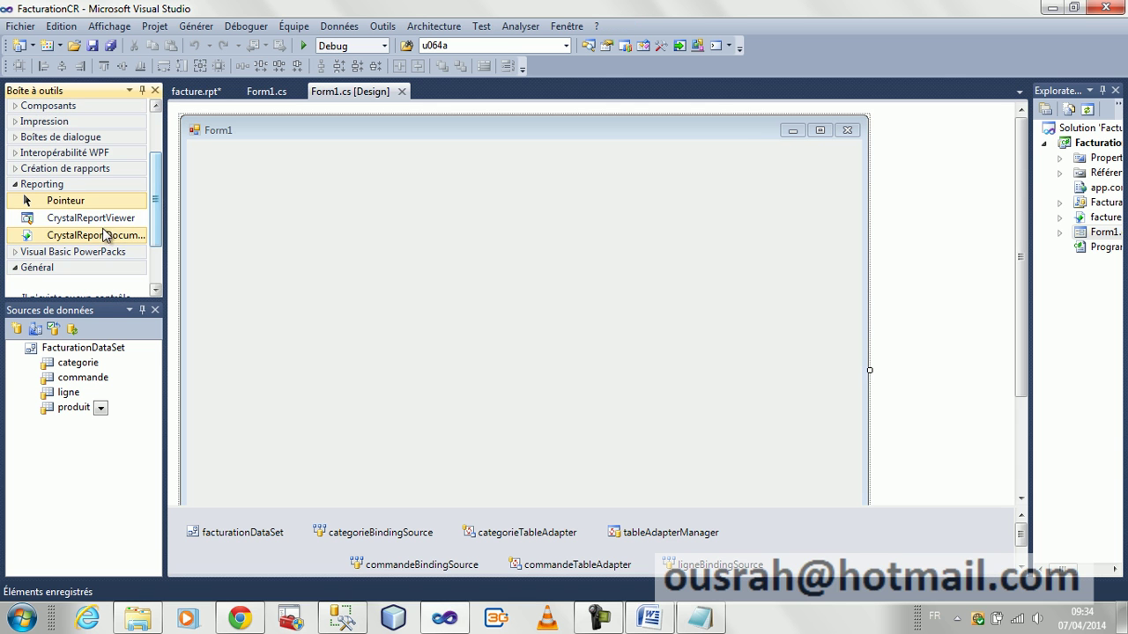
pyautogui.moveTo(88, 218); pyautogui.dragTo(302, 219)
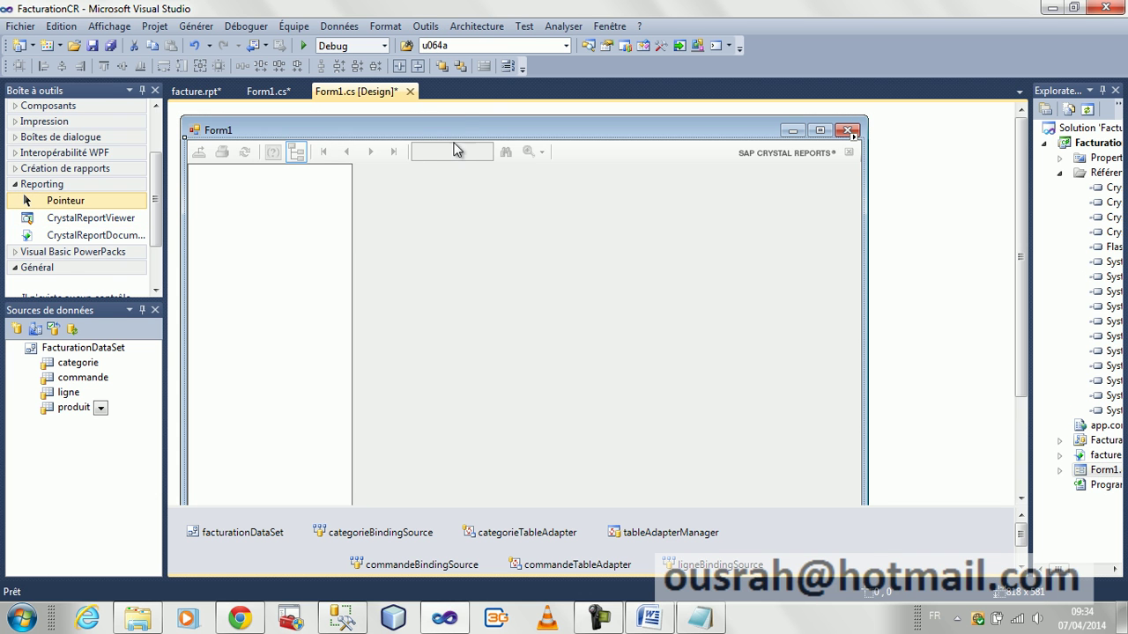
# Open the Form1_Load handler's code and add blank lines after the last table adapter Fill call.
pyautogui.doubleClick(465, 130)
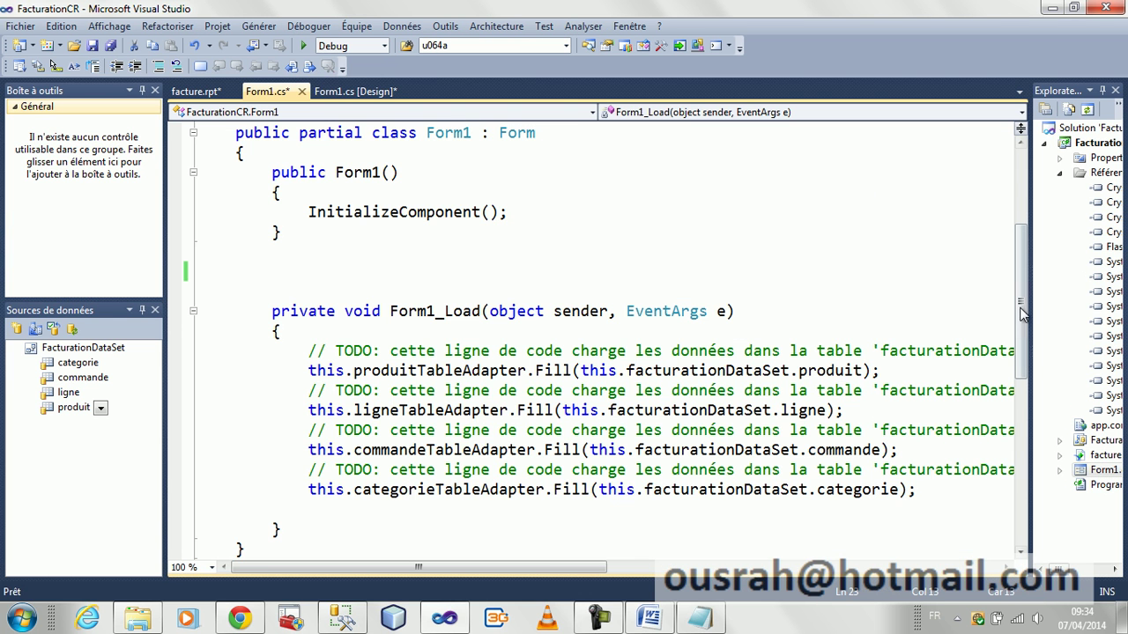
pyautogui.moveTo(1024, 295); pyautogui.dragTo(1025, 363)
pyautogui.click(933, 309)
pyautogui.press('Return')
pyautogui.press('Return')
pyautogui.press('Return')
pyautogui.press('Return')
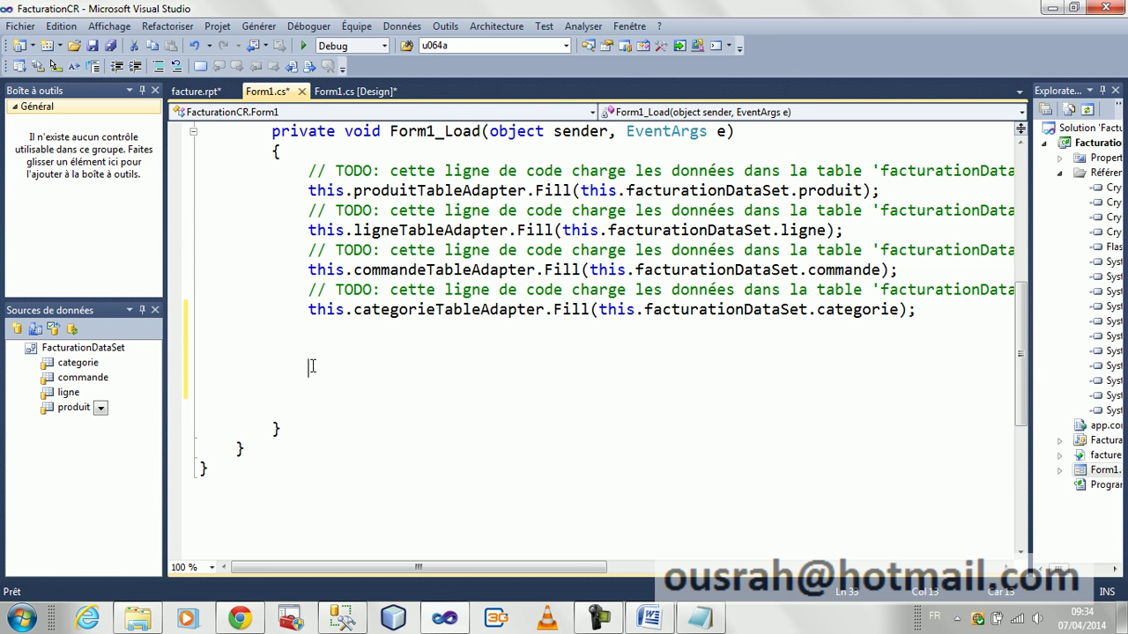
# In Form1_Load, create an instance of the report with the line "facture f = new facture();".
pyautogui.write('fa')
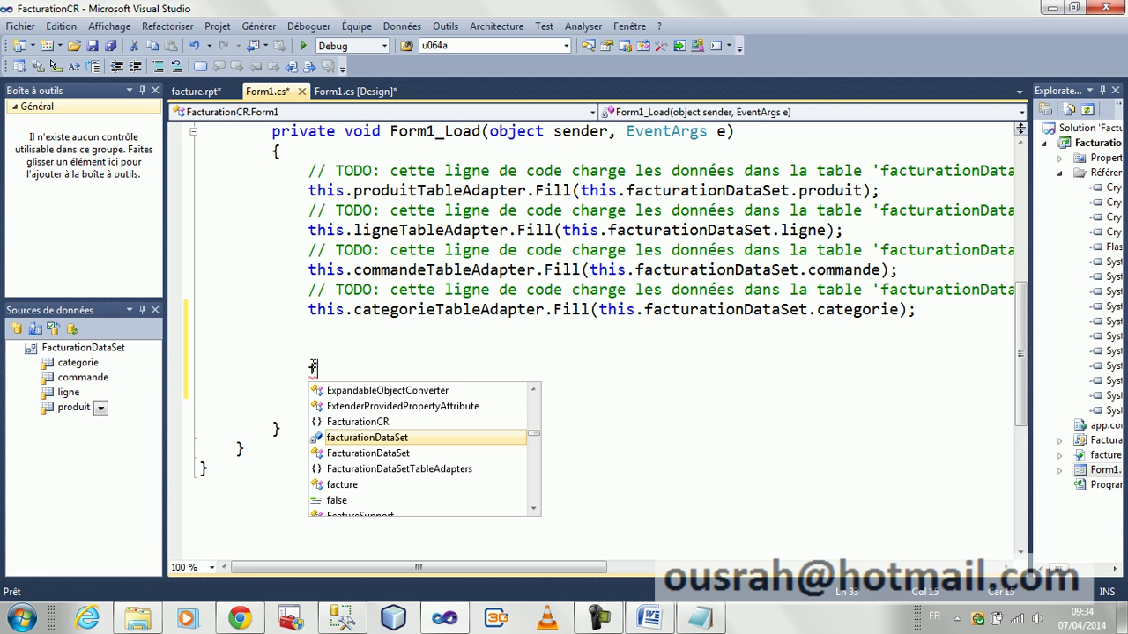
pyautogui.write('c')
pyautogui.press('BackSpace')
pyautogui.write('ac')
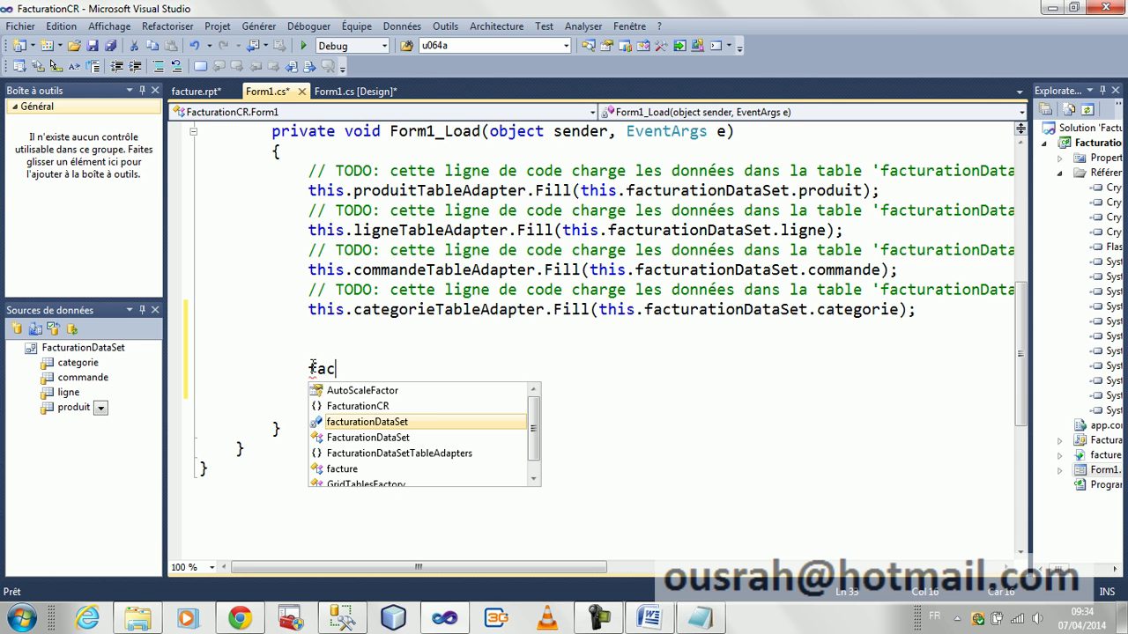
pyautogui.press('Down')
pyautogui.press('Down')
pyautogui.press('Down')
pyautogui.press('Return')
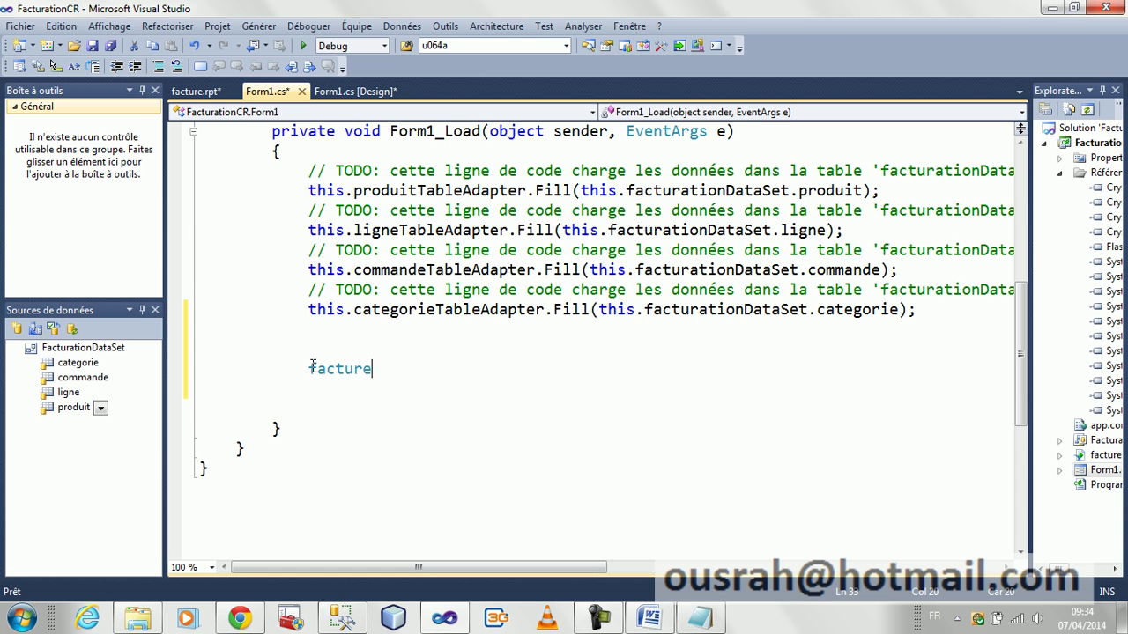
pyautogui.write('f = new')
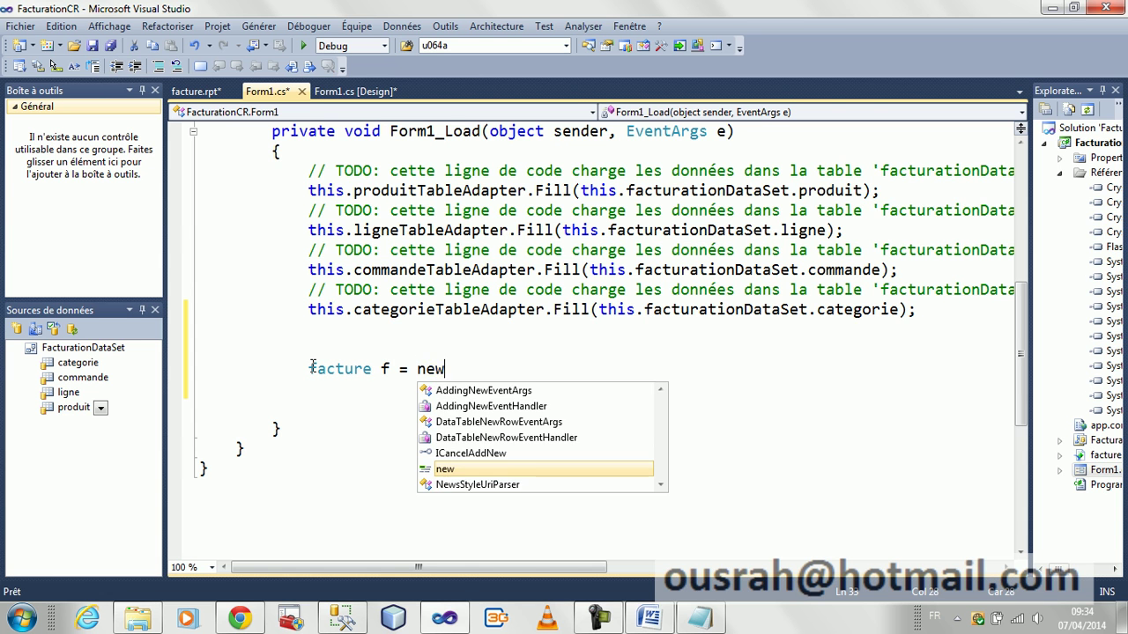
pyautogui.write(' fac')
pyautogui.press('Return')
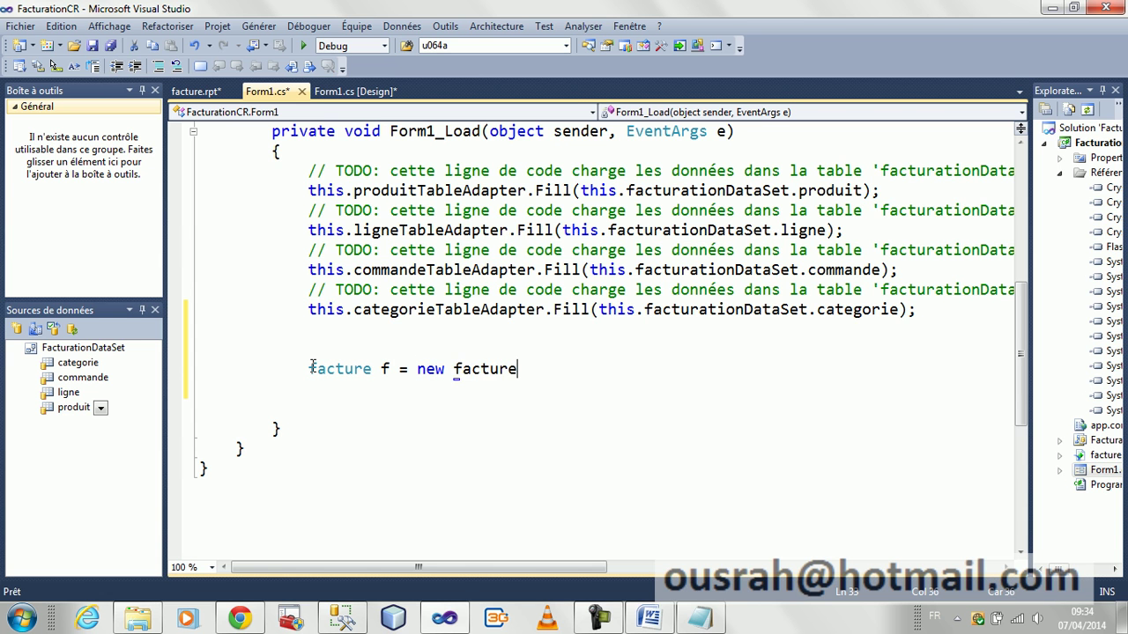
pyautogui.write('();')
pyautogui.press('Return')
pyautogui.write('facture.set')
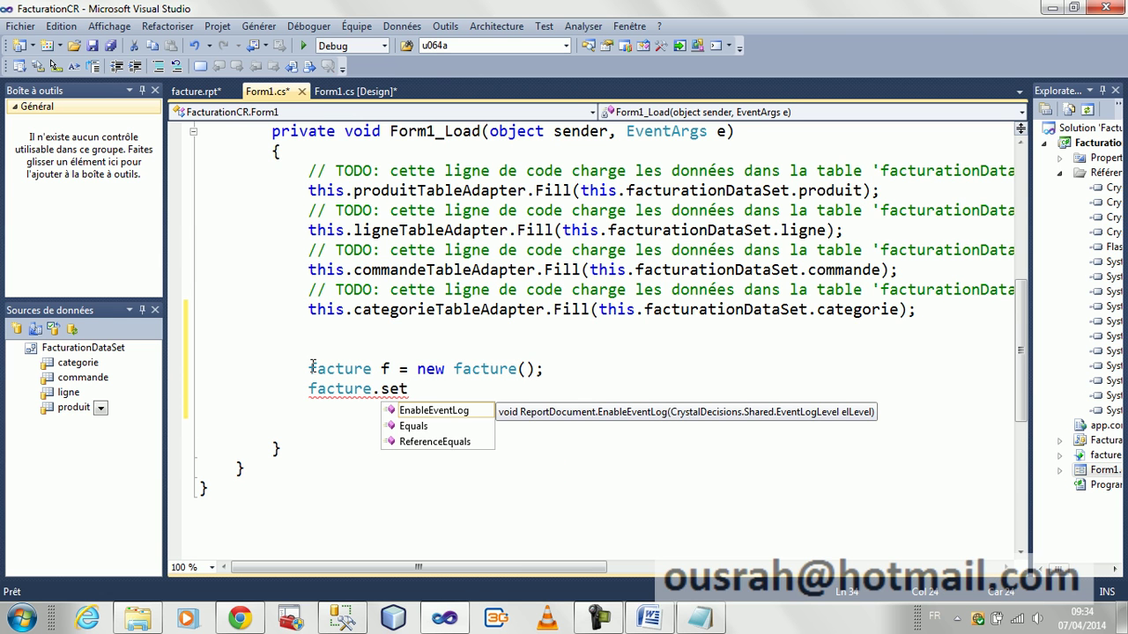
pyautogui.press('BackSpace')
pyautogui.press('BackSpace')
pyautogui.press('BackSpace')
pyautogui.press('BackSpace')
pyautogui.press('BackSpace')
pyautogui.press('BackSpace')
pyautogui.press('BackSpace')
pyautogui.press('BackSpace')
pyautogui.press('BackSpace')
pyautogui.press('BackSpace')
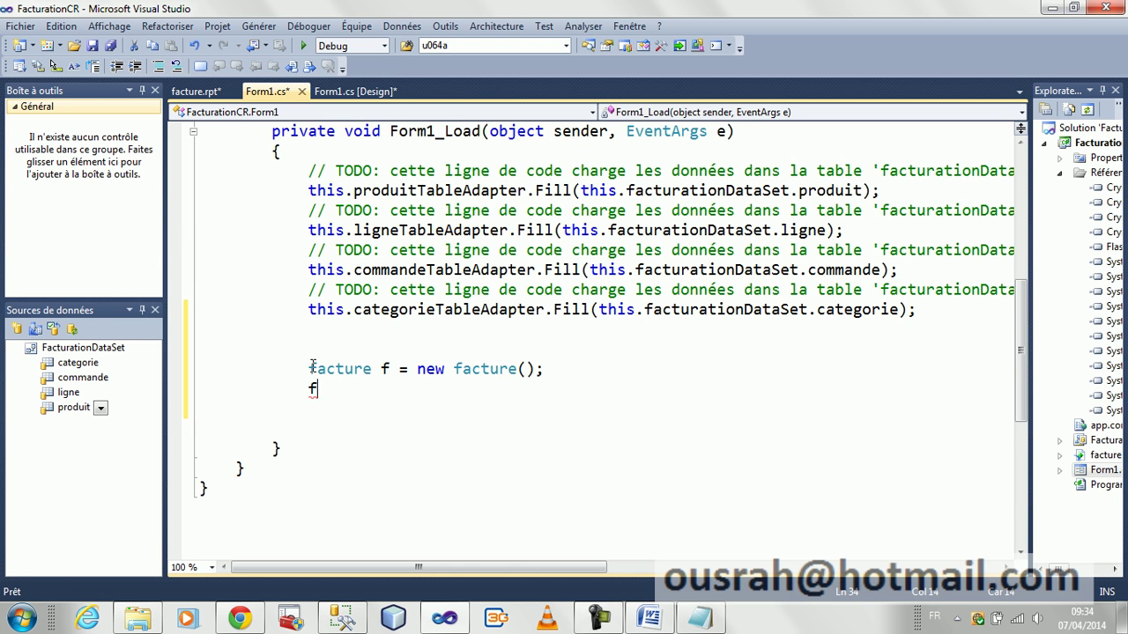
# Bind the report instance to the dataset with the line "f.SetDataSource(facturationDataSet);".
pyautogui.write('f.set')
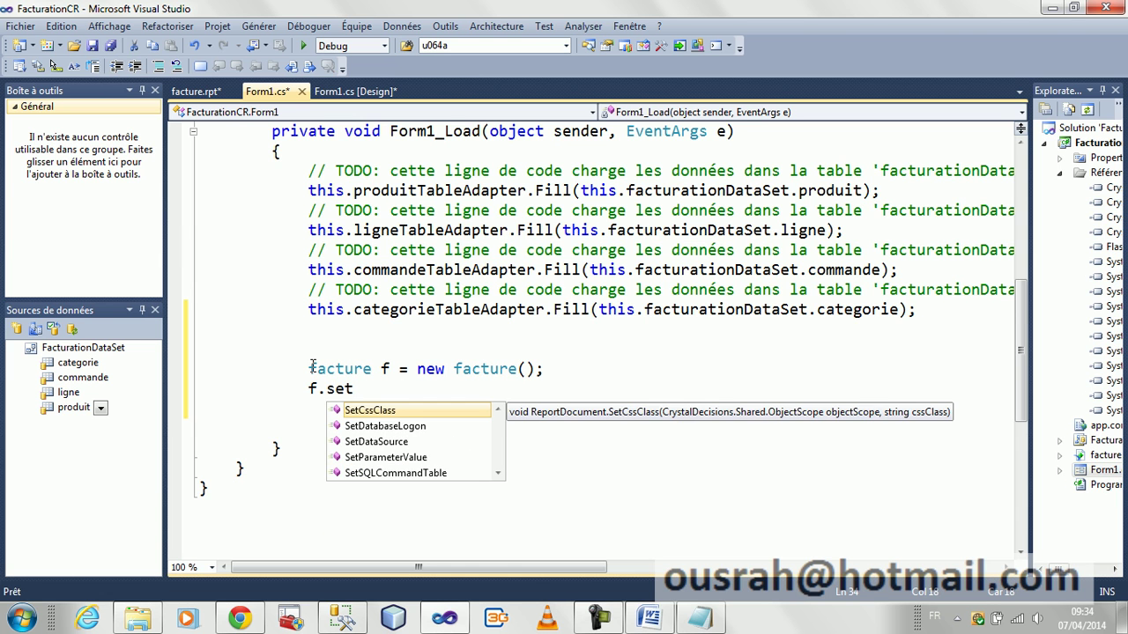
pyautogui.press('Down')
pyautogui.press('Down')
pyautogui.press('Return')
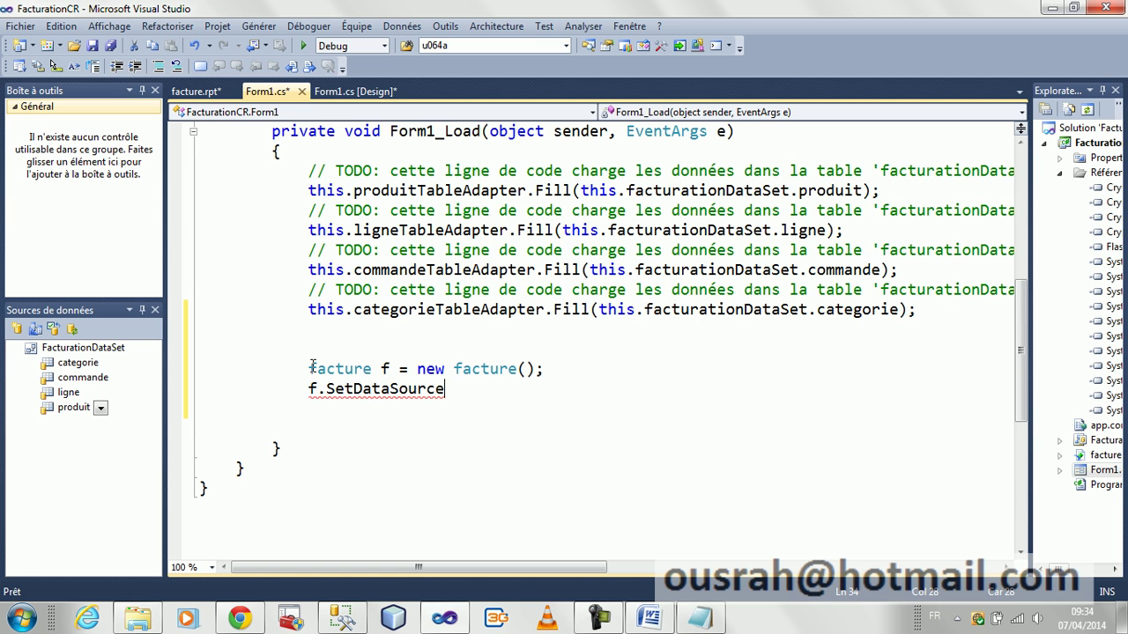
pyautogui.write('(')
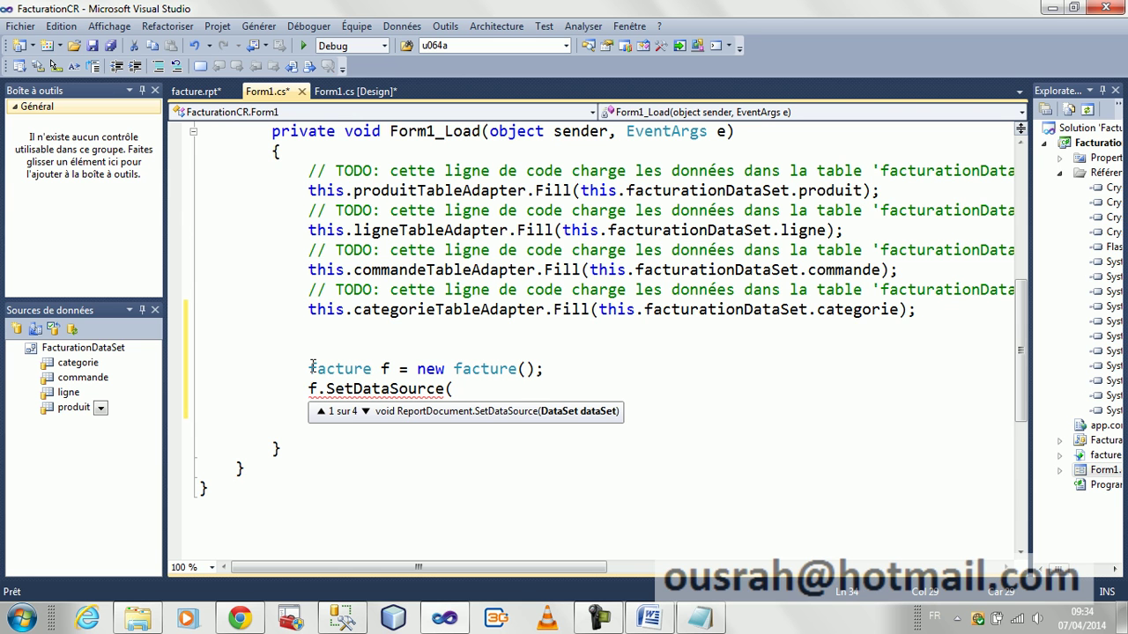
pyautogui.write('fac')
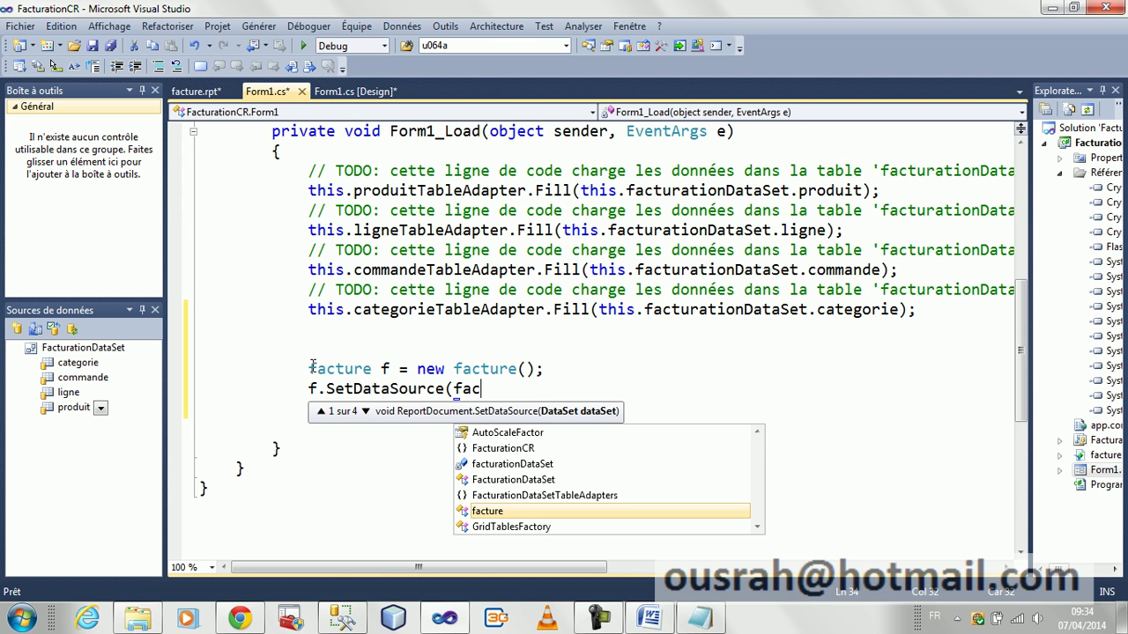
pyautogui.press('Up')
pyautogui.press('Up')
pyautogui.press('Return')
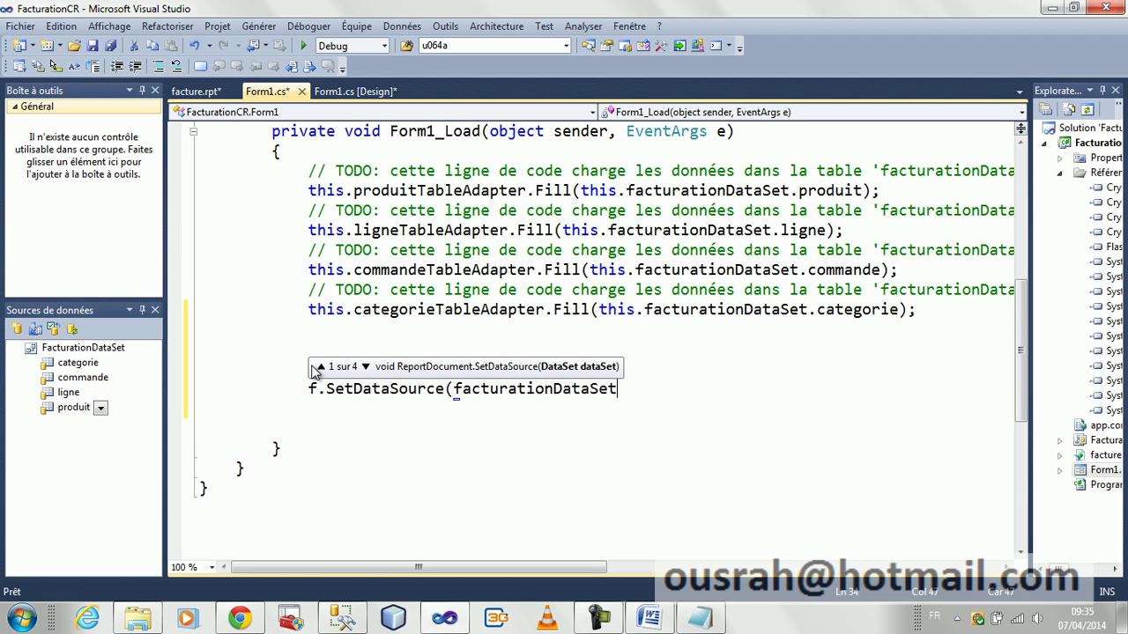
pyautogui.write(');')
pyautogui.press('Return')
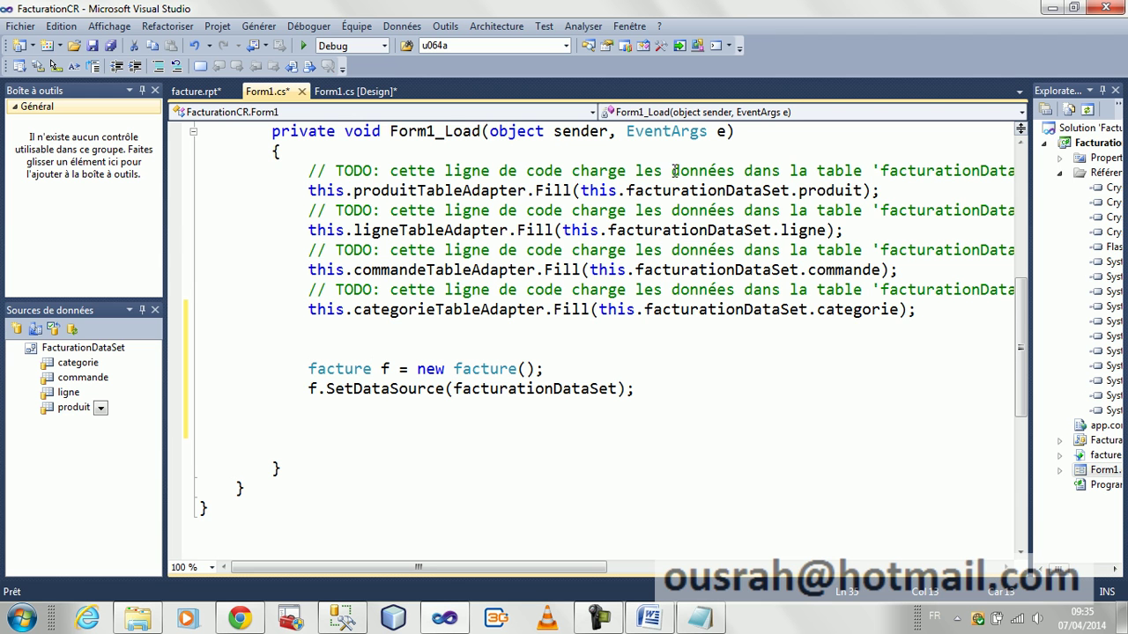
pyautogui.moveTo(627, 190); pyautogui.dragTo(785, 194)
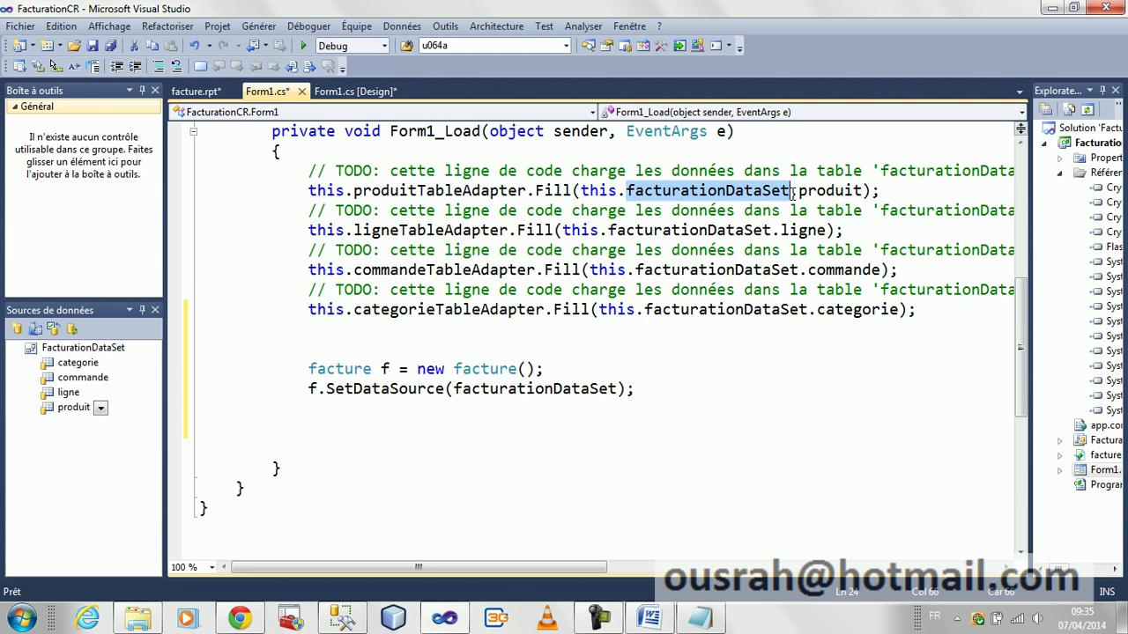
# Assign the report to the viewer with the line "crystalReportViewer1.ReportSource = f;" below the SetDataSource call.
pyautogui.click(400, 410)
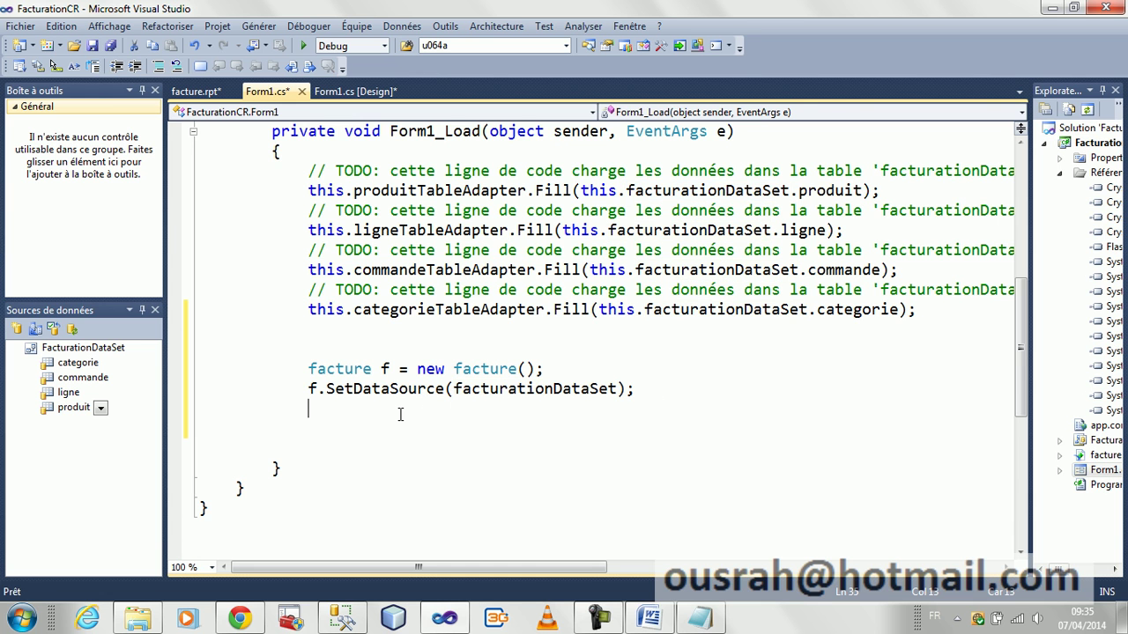
pyautogui.write('cry')
pyautogui.press('Tab')
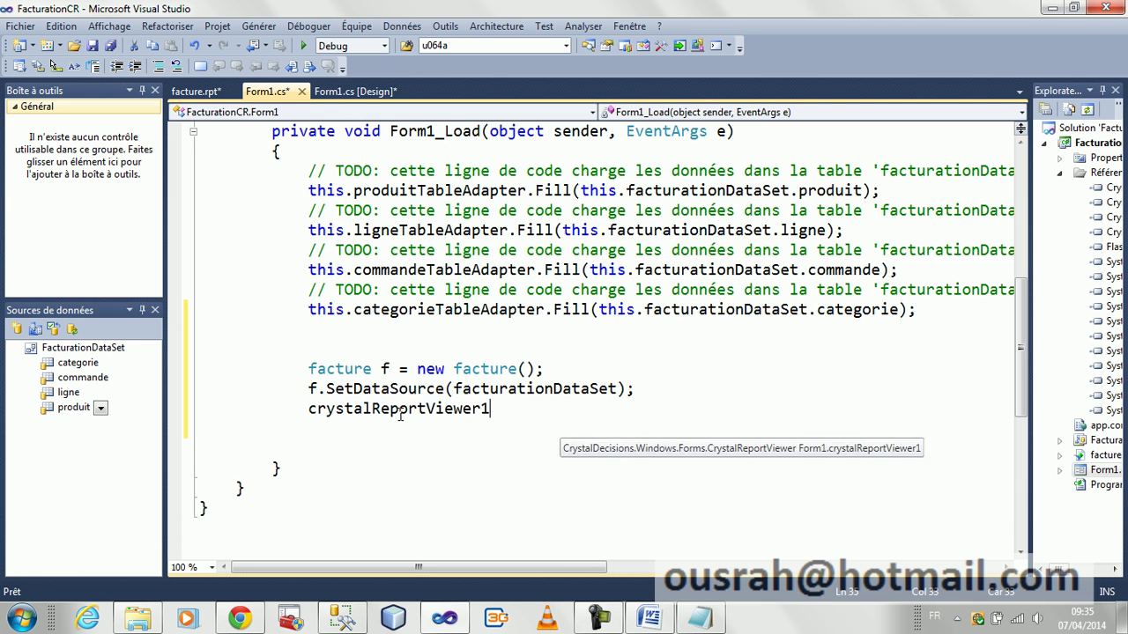
pyautogui.write('.re')
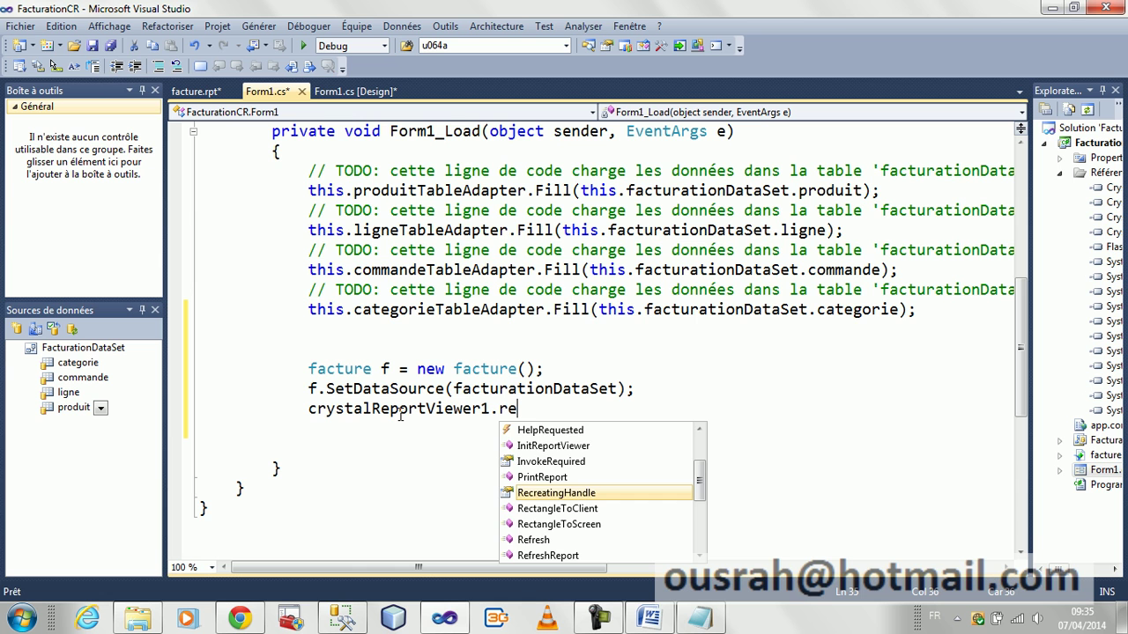
pyautogui.write('^p')
pyautogui.press('BackSpace')
pyautogui.press('BackSpace')
pyautogui.press('BackSpace')
pyautogui.press('BackSpace')
pyautogui.press('BackSpace')
pyautogui.press('BackSpace')
pyautogui.press('BackSpace')
pyautogui.press('BackSpace')
pyautogui.press('BackSpace')
pyautogui.press('BackSpace')
pyautogui.press('BackSpace')
pyautogui.press('BackSpace')
pyautogui.press('BackSpace')
pyautogui.press('BackSpace')
pyautogui.press('BackSpace')
pyautogui.press('BackSpace')
pyautogui.press('BackSpace')
pyautogui.write('.rep')
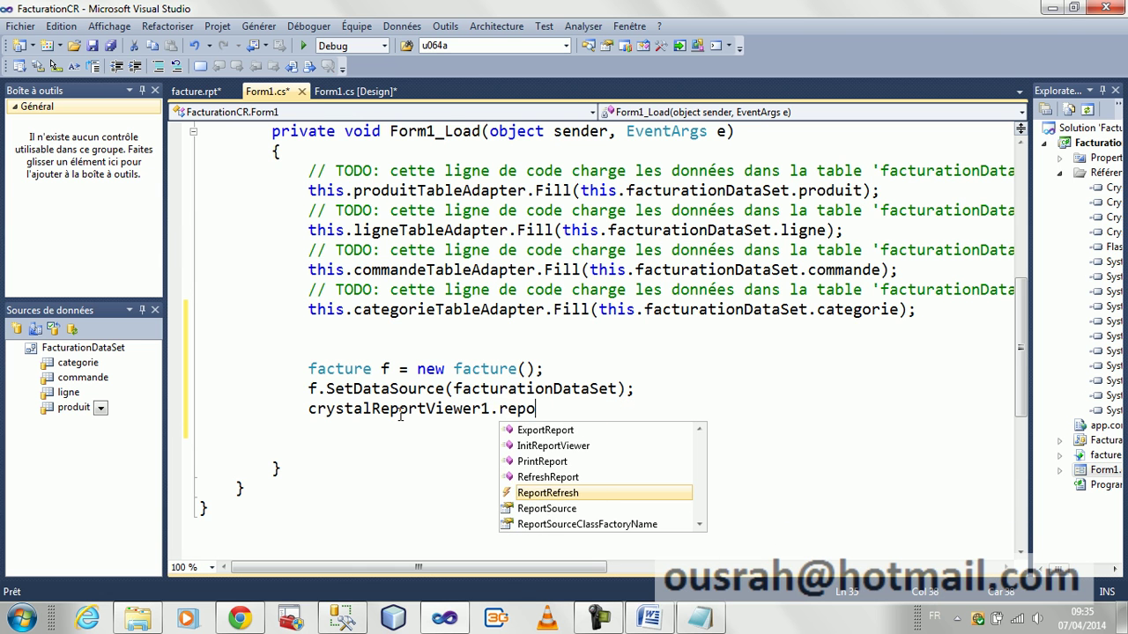
pyautogui.write('o')
pyautogui.press('Down')
pyautogui.press('Tab')
pyautogui.write('= f;')
pyautogui.press('Return')
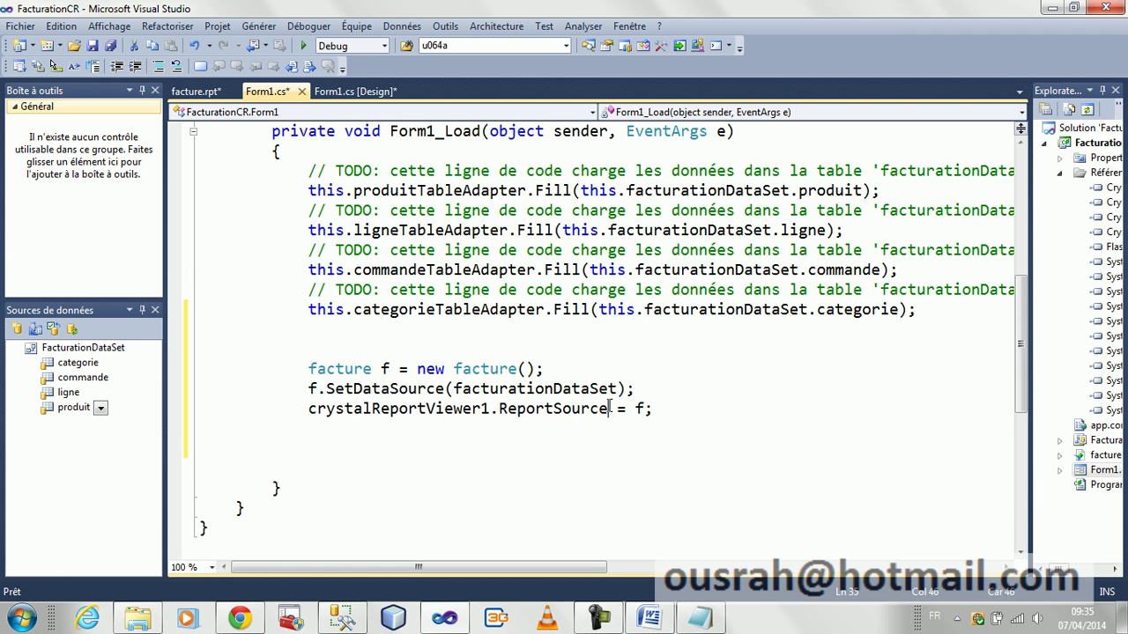
pyautogui.moveTo(609, 408); pyautogui.dragTo(420, 408)
pyautogui.click(399, 445)
pyautogui.moveTo(299, 389); pyautogui.dragTo(321, 388)
pyautogui.doubleClick(335, 364)
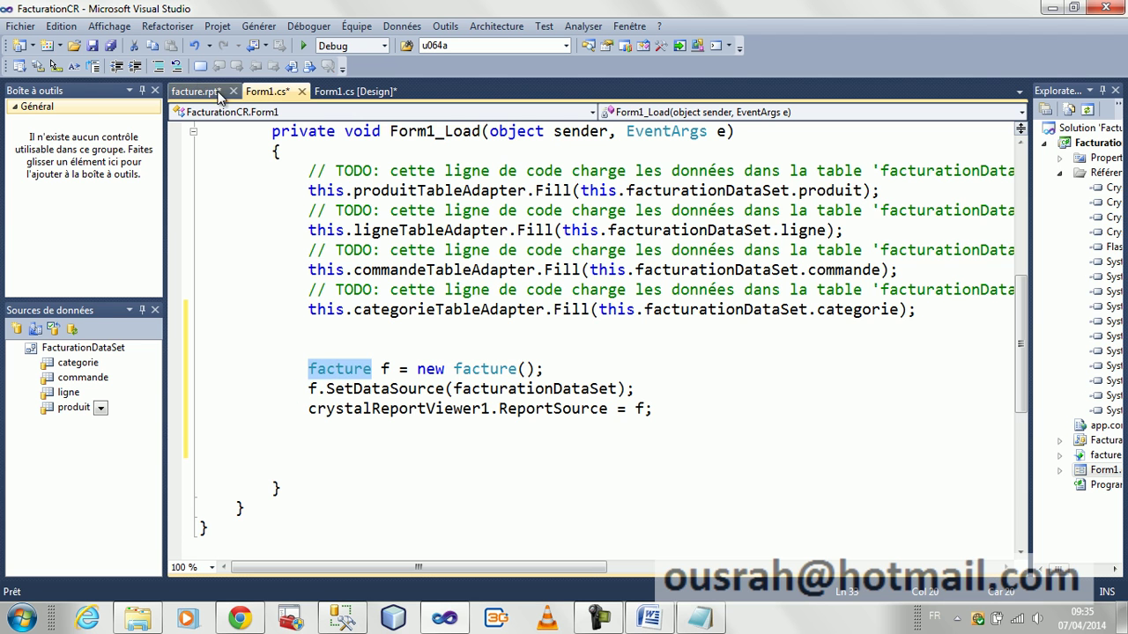
# Return to the facture.rpt design, run the application and view the invoice pages of orders 1 and 2 in the maximized Form1.
pyautogui.click(185, 91)
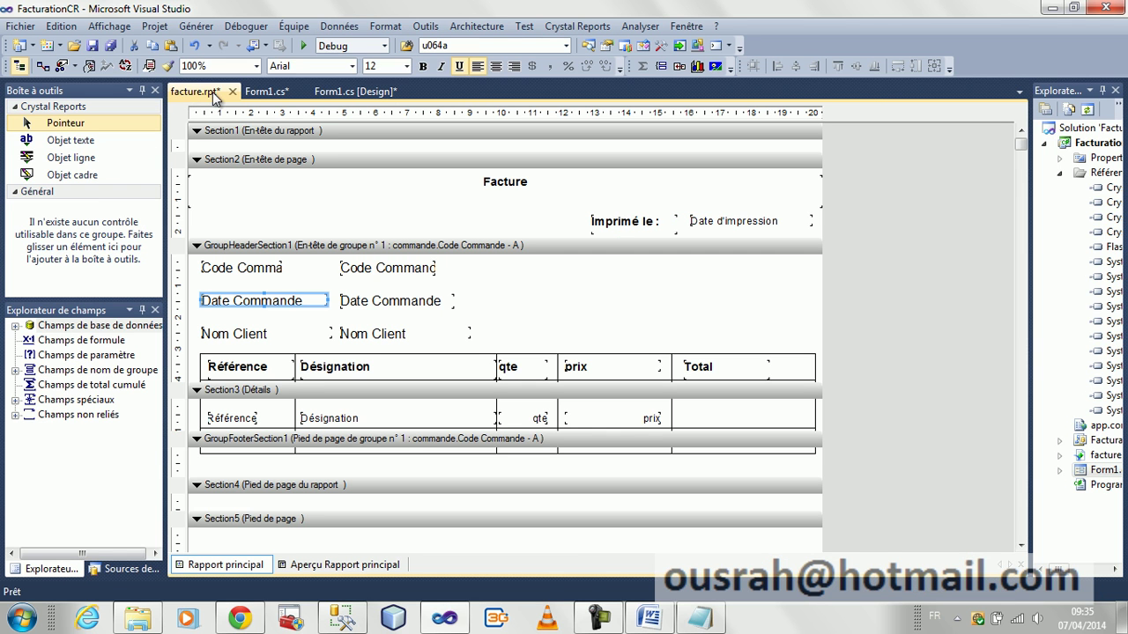
pyautogui.click(306, 48)
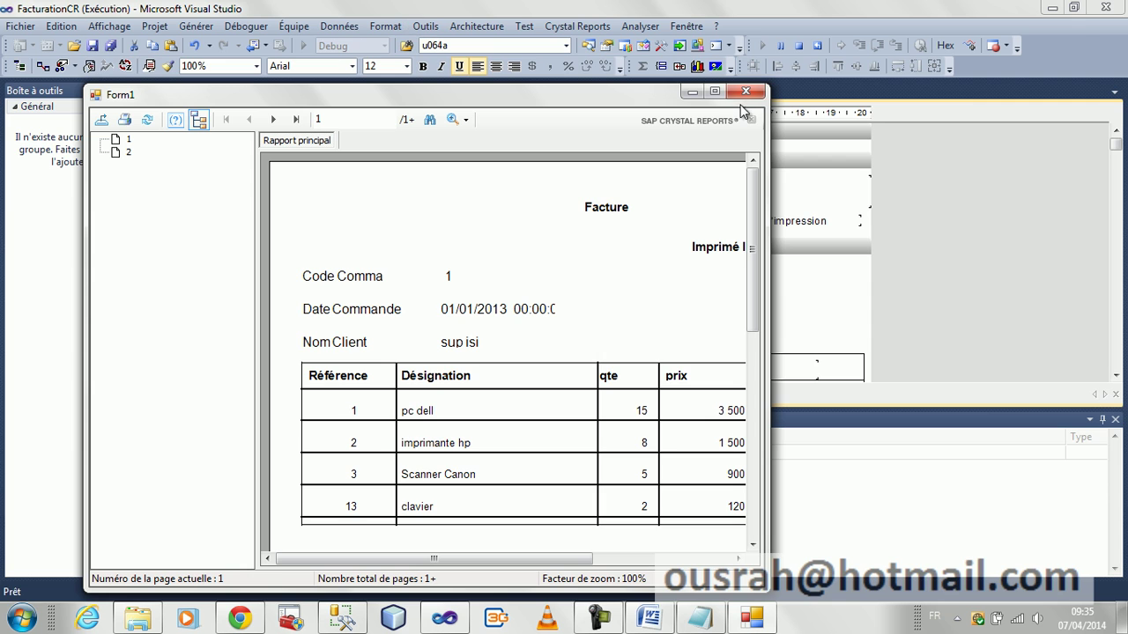
pyautogui.click(716, 92)
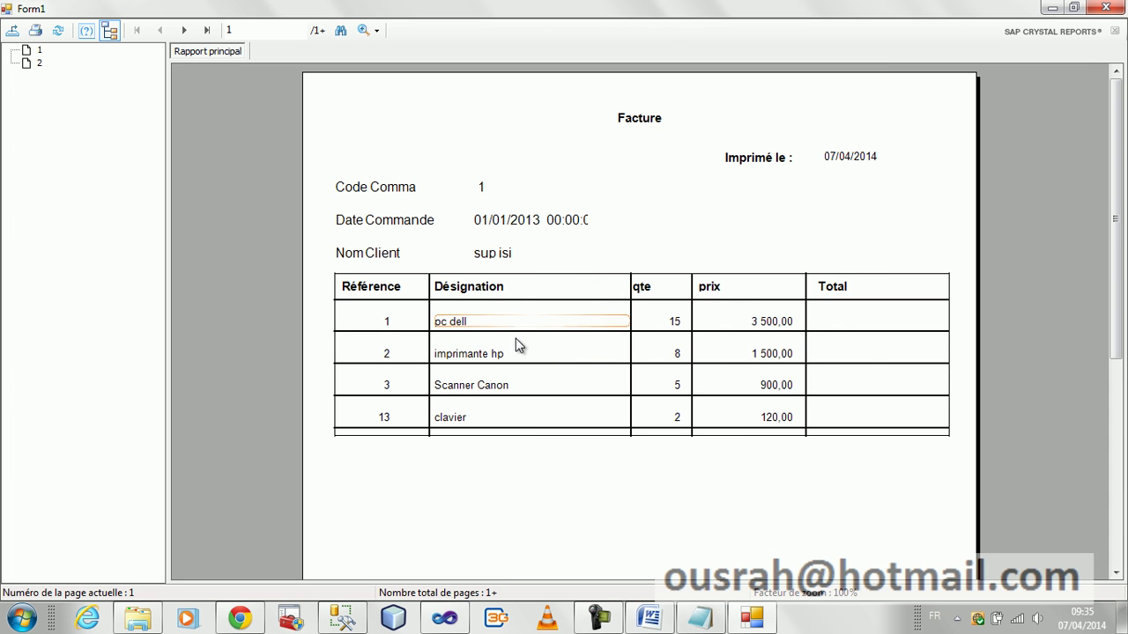
pyautogui.click(25, 62)
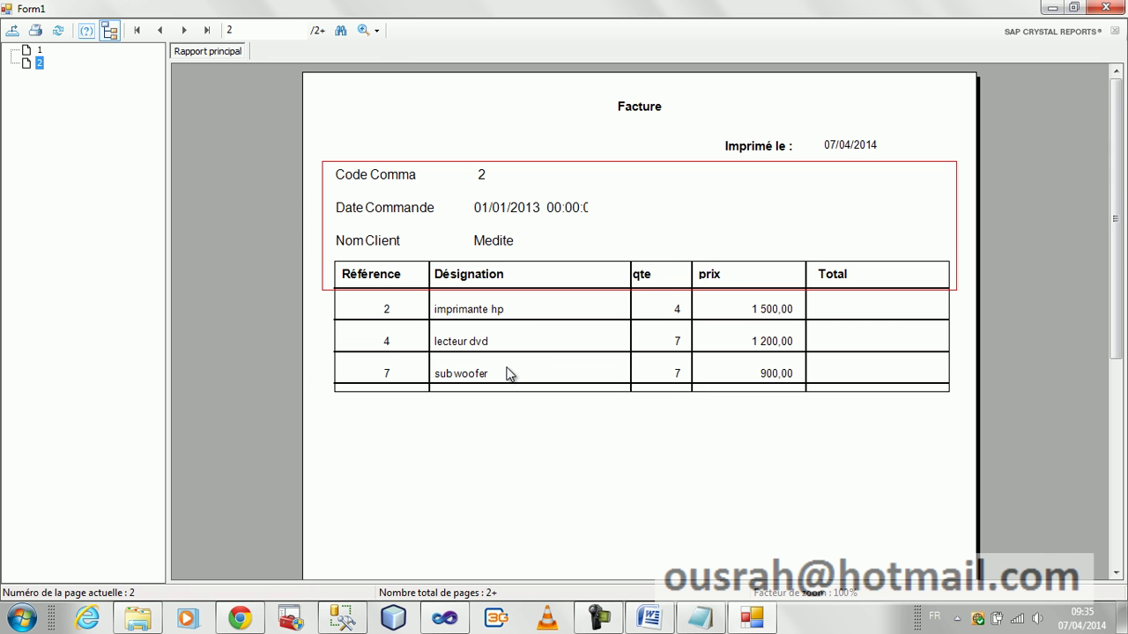
# Switch to SQL Server Management Studio and query the top 1000 rows of the Facturation database's dbo.ligne table.
pyautogui.click(342, 618)
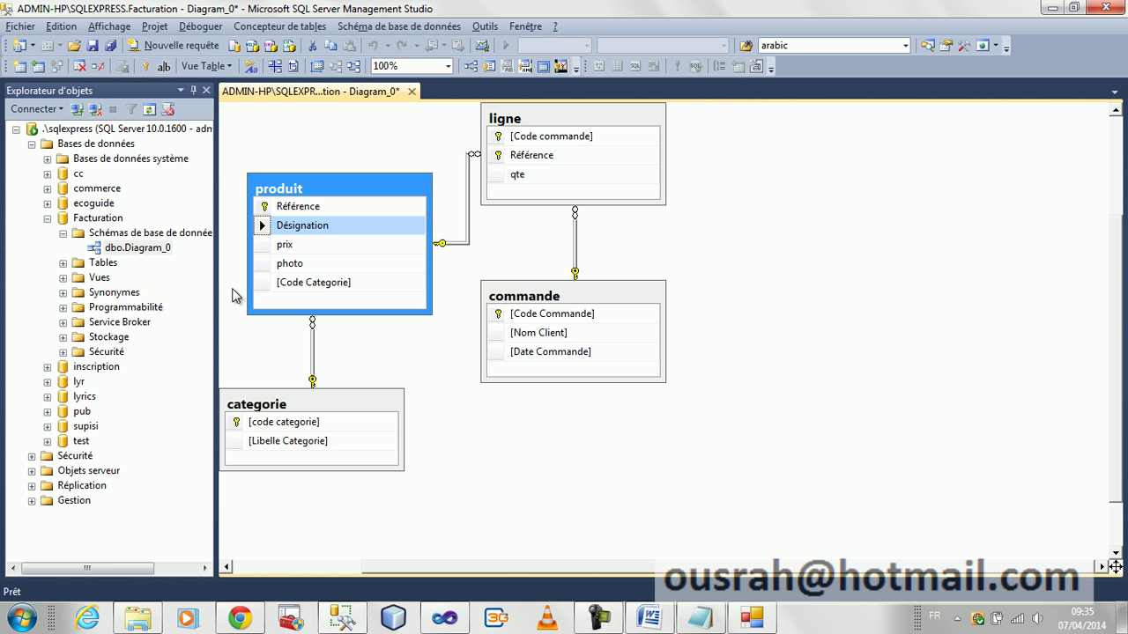
pyautogui.click(62, 263)
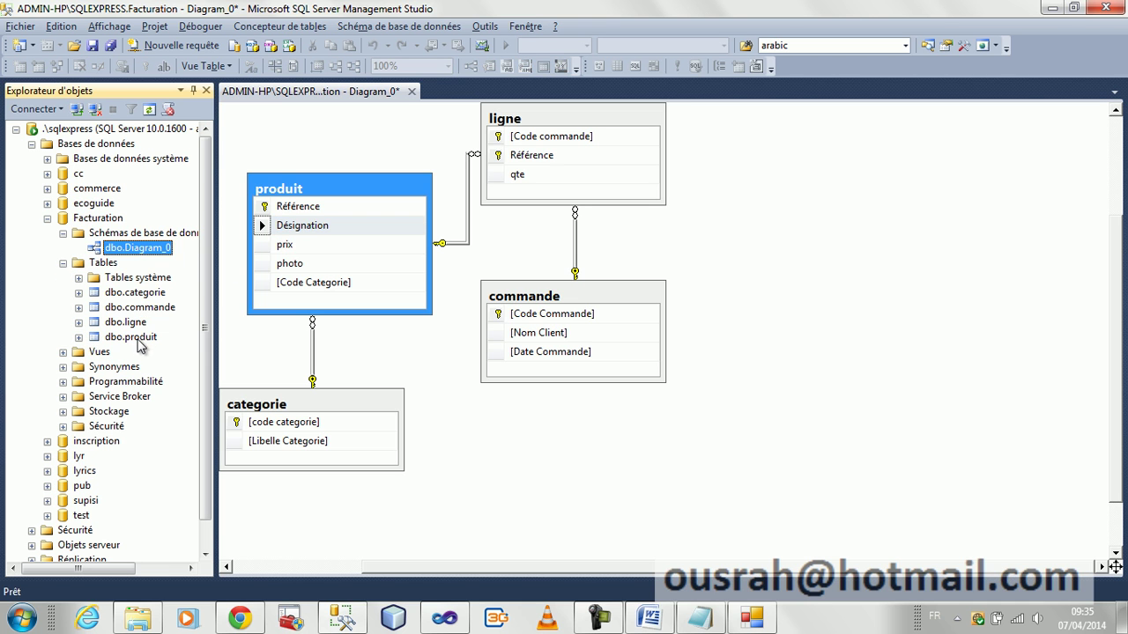
pyautogui.click(141, 310)
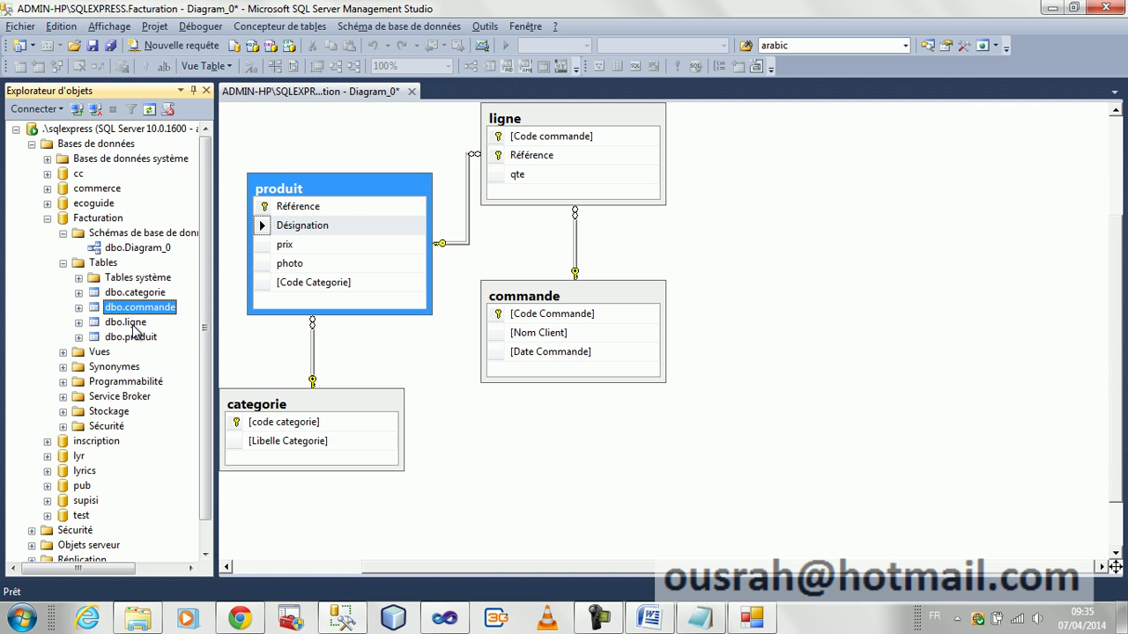
pyautogui.click(132, 323)
pyautogui.click(132, 323)
pyautogui.rightClick(133, 325)
pyautogui.press('Escape')
pyautogui.press('Escape')
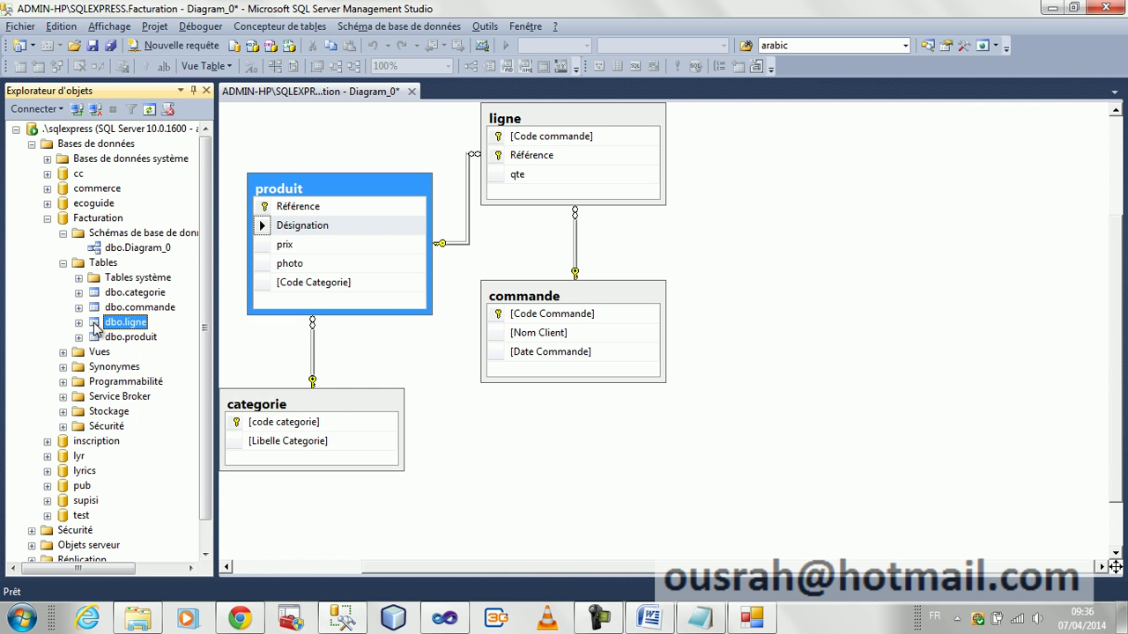
pyautogui.rightClick(97, 322)
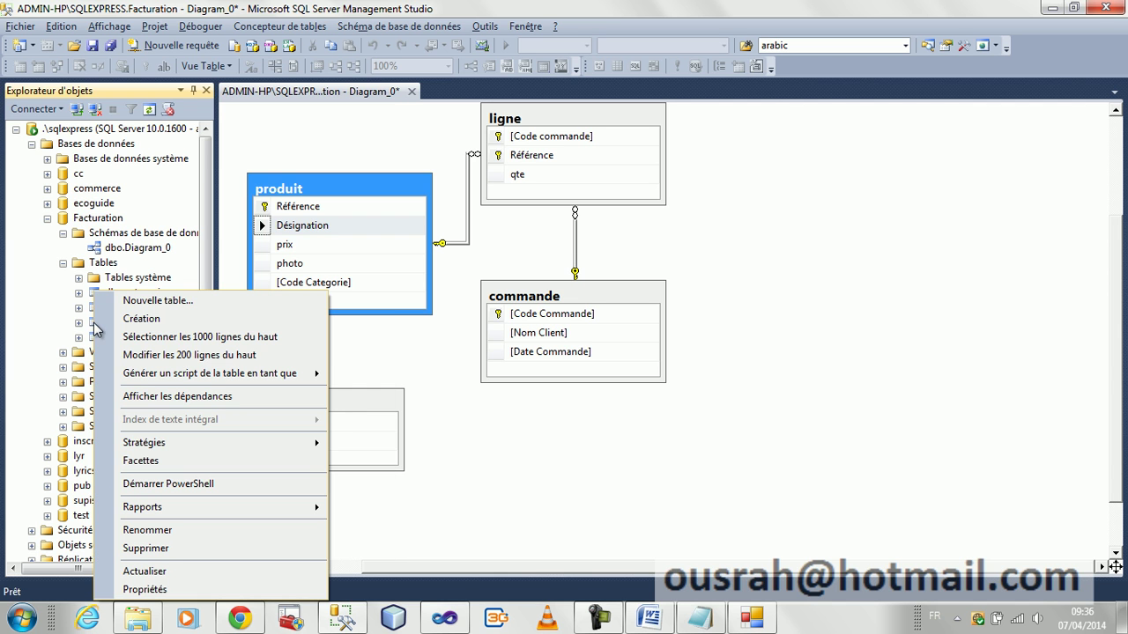
pyautogui.click(195, 339)
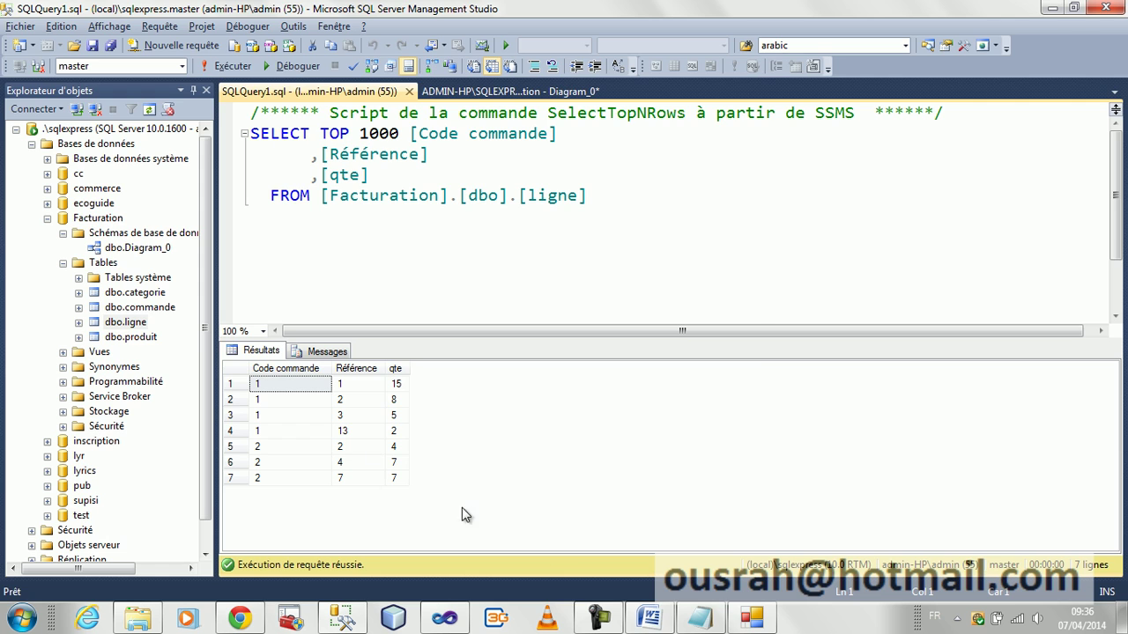
# Switch back to the running Form1, compare the invoice pages of orders 1 and 2 with the table rows, and close the form.
pyautogui.click(752, 618)
pyautogui.click(486, 448)
pyautogui.click(38, 50)
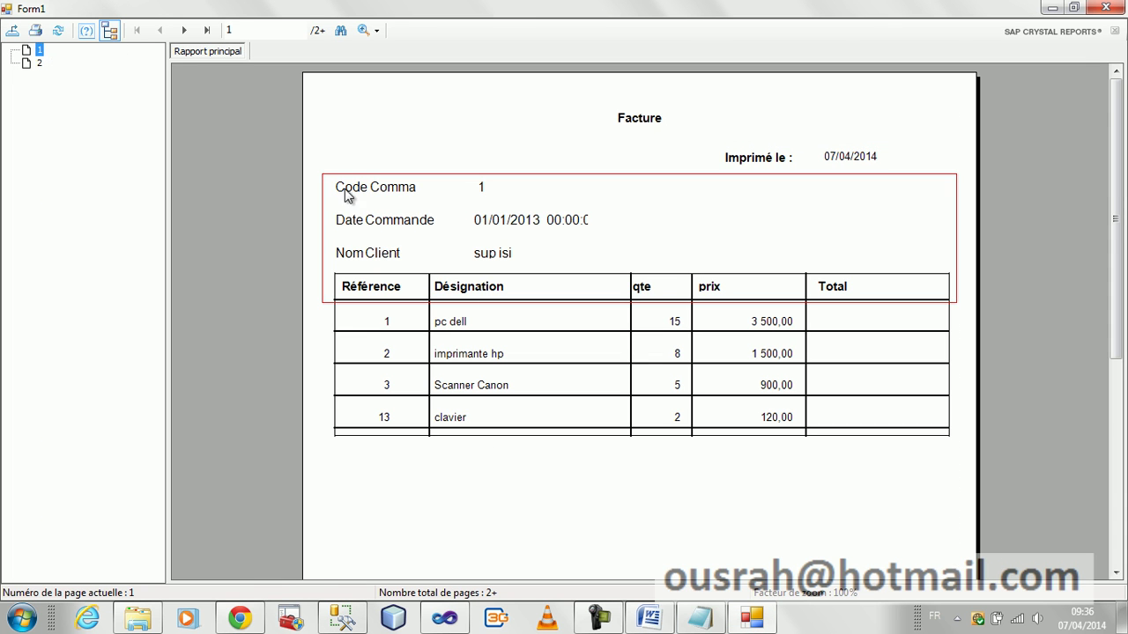
pyautogui.click(457, 322)
pyautogui.click(38, 63)
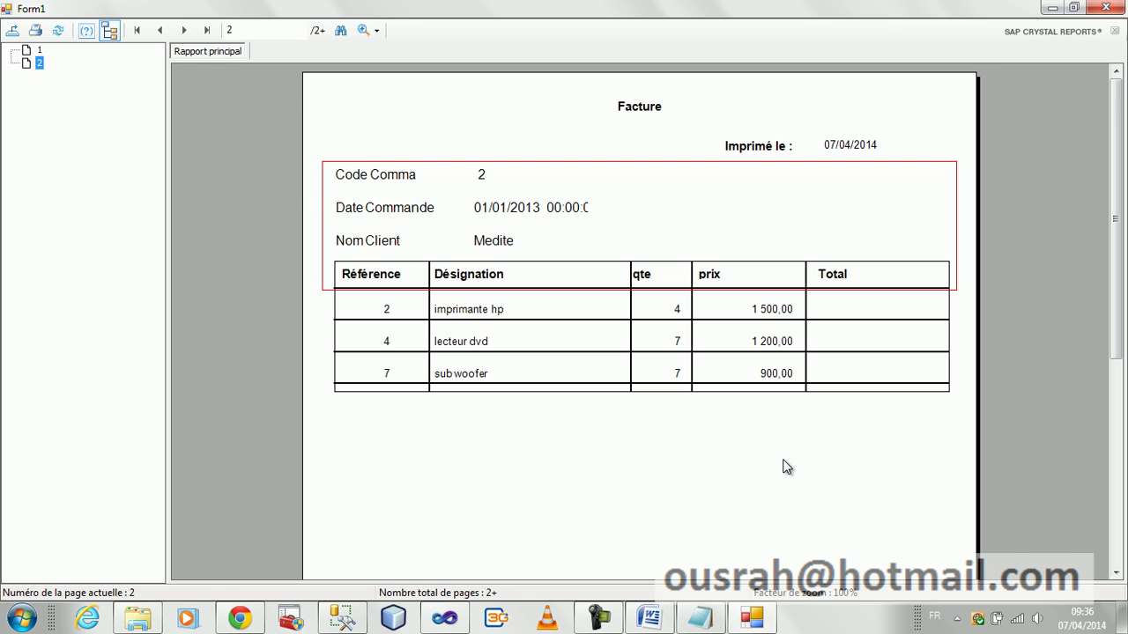
pyautogui.click(1108, 8)
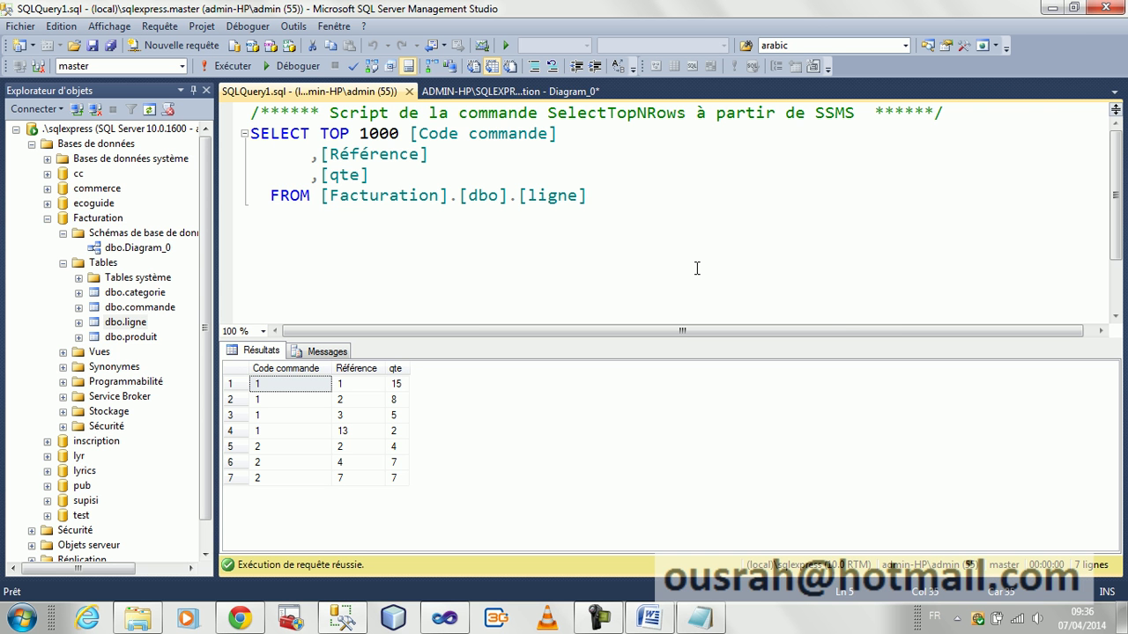
# In Visual Studio, widen the Code Commande label and append " :" to the Code Commande, Date Commande and Nom Client labels.
pyautogui.hotkey('alt', 'Tab')
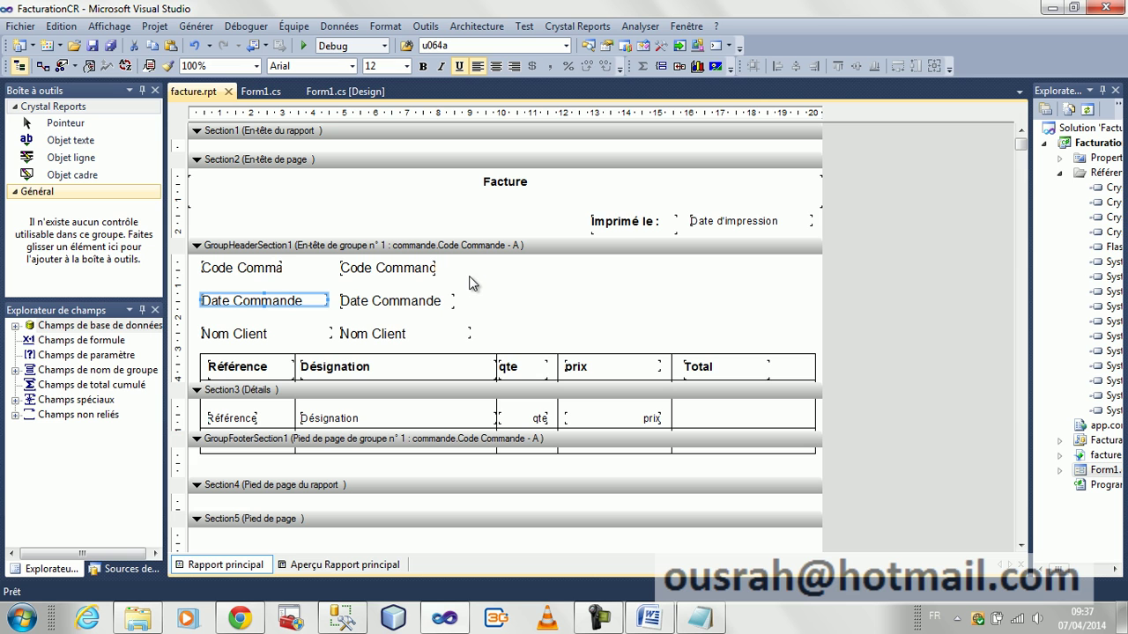
pyautogui.click(242, 268)
pyautogui.moveTo(284, 267); pyautogui.dragTo(331, 268)
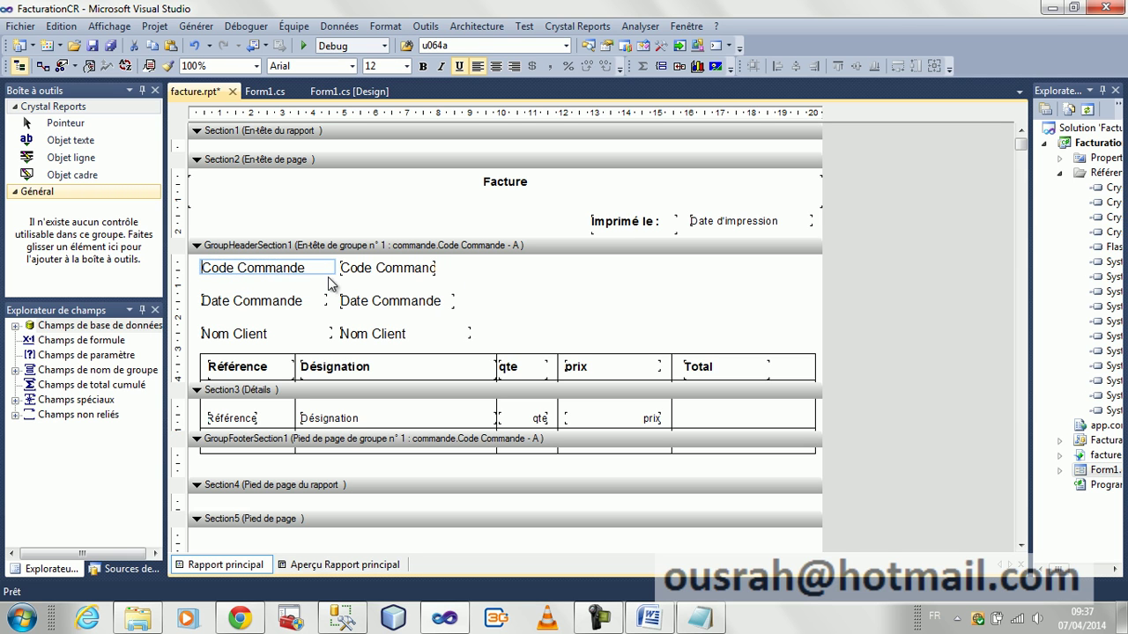
pyautogui.click(310, 294)
pyautogui.doubleClick(312, 299)
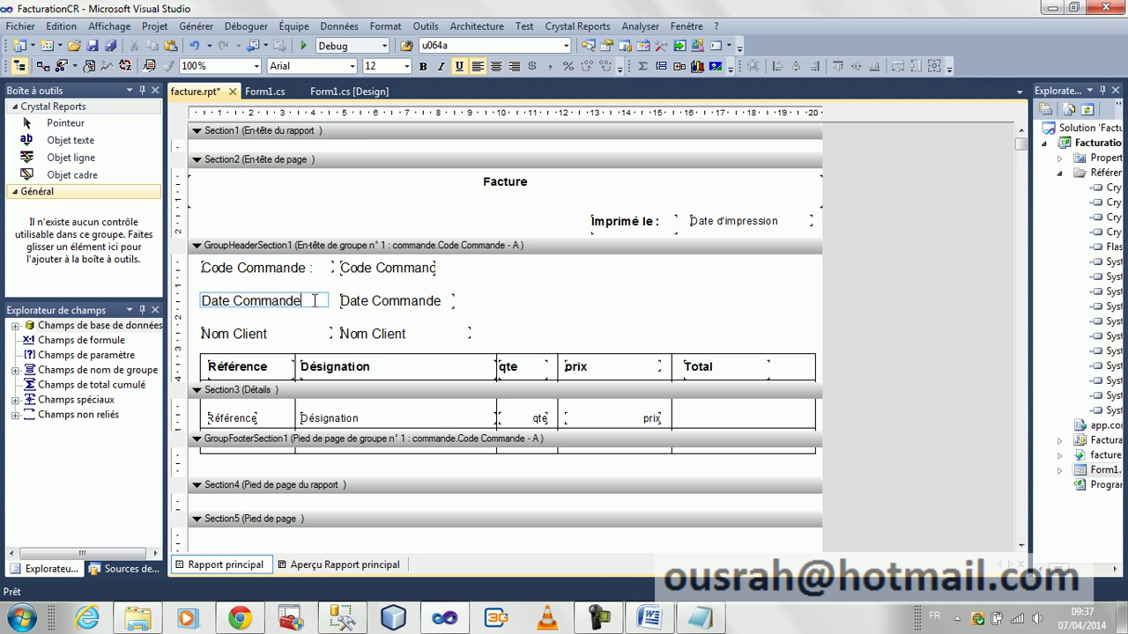
pyautogui.doubleClick(294, 336)
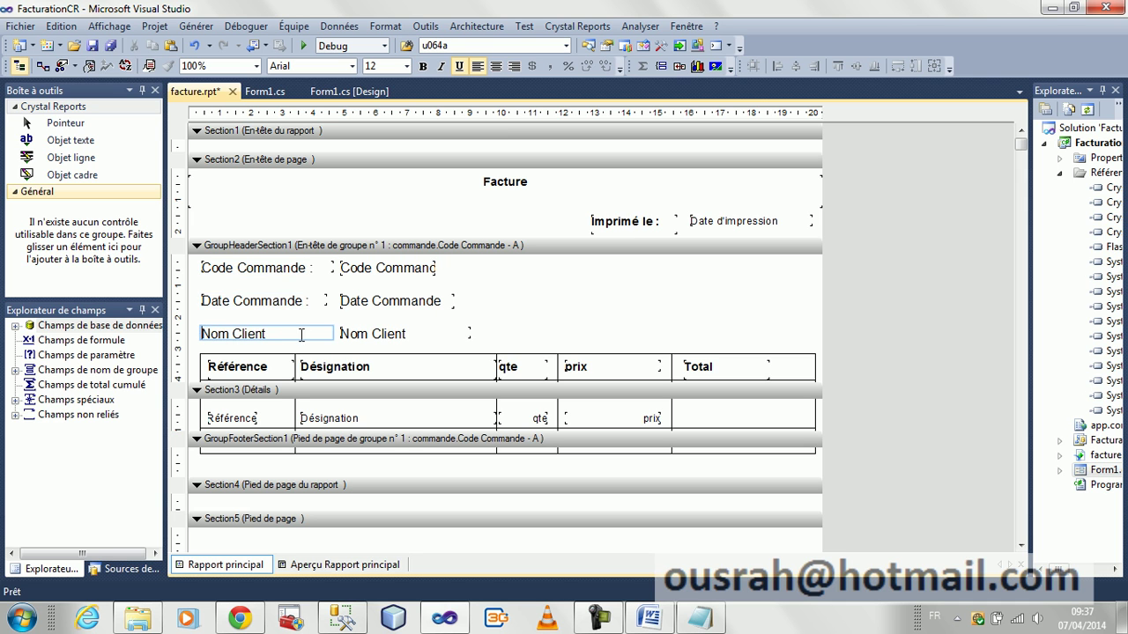
pyautogui.click(587, 335)
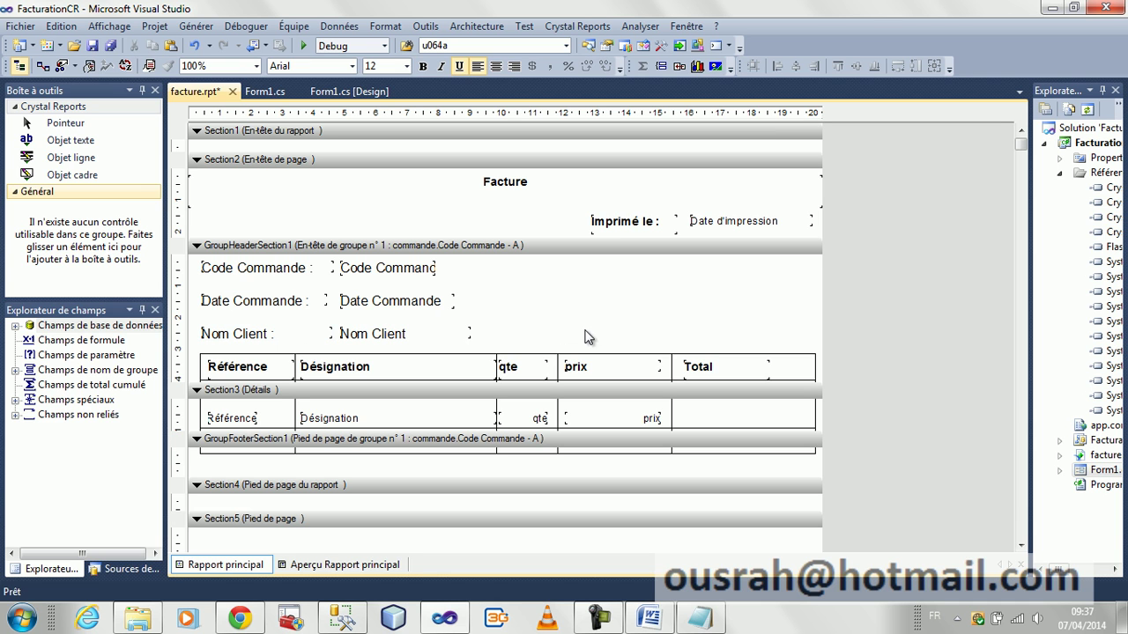
# Draw a box about 13 cm wide around the group header's order fields, divided by one vertical line and two horizontal lines between the rows.
pyautogui.click(81, 175)
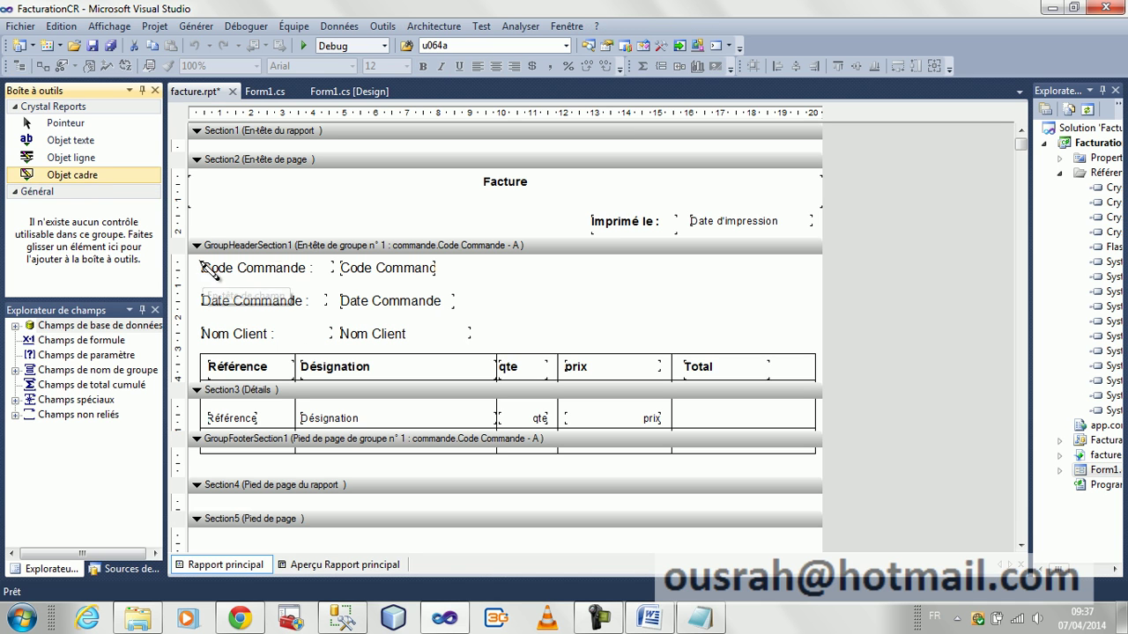
pyautogui.moveTo(194, 257); pyautogui.dragTo(605, 347)
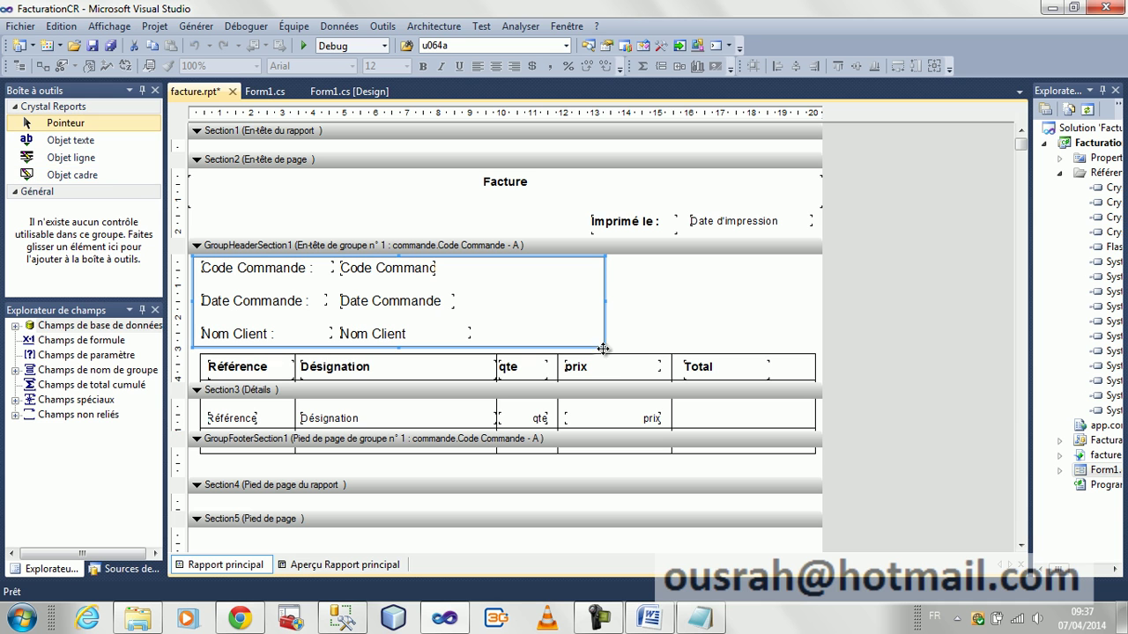
pyautogui.click(55, 160)
pyautogui.moveTo(335, 258); pyautogui.dragTo(338, 348)
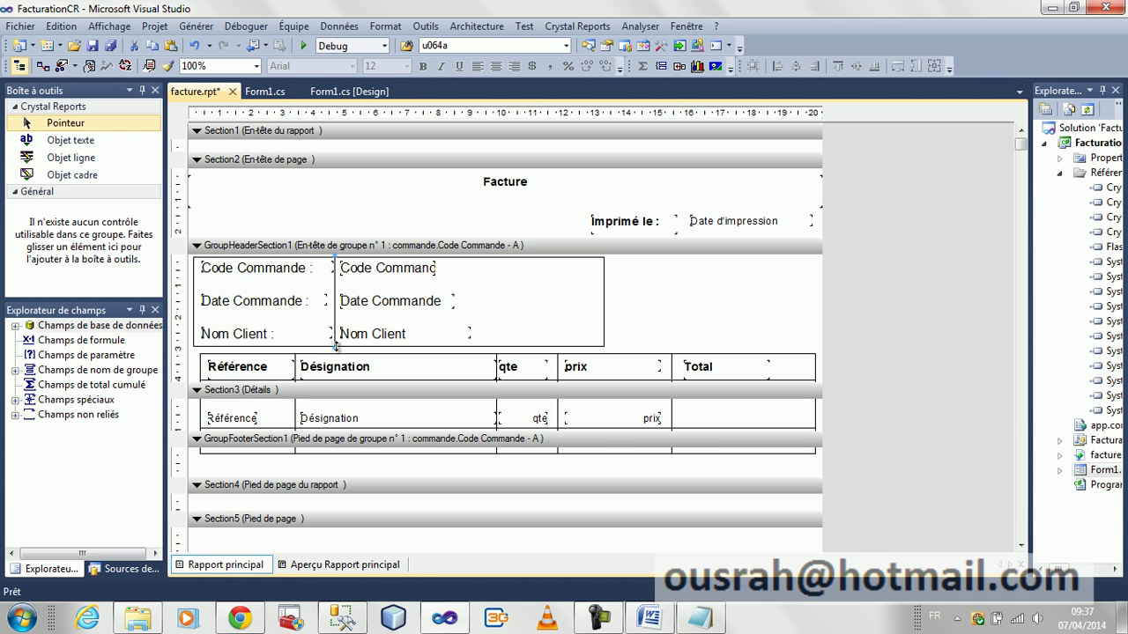
pyautogui.click(70, 157)
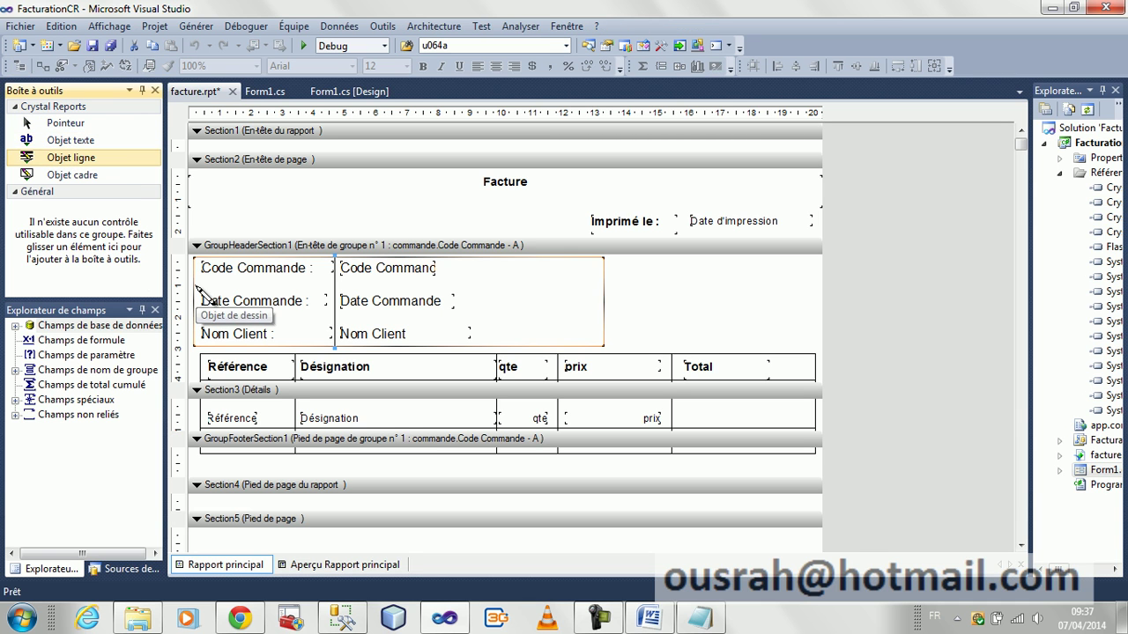
pyautogui.moveTo(197, 287); pyautogui.dragTo(604, 309)
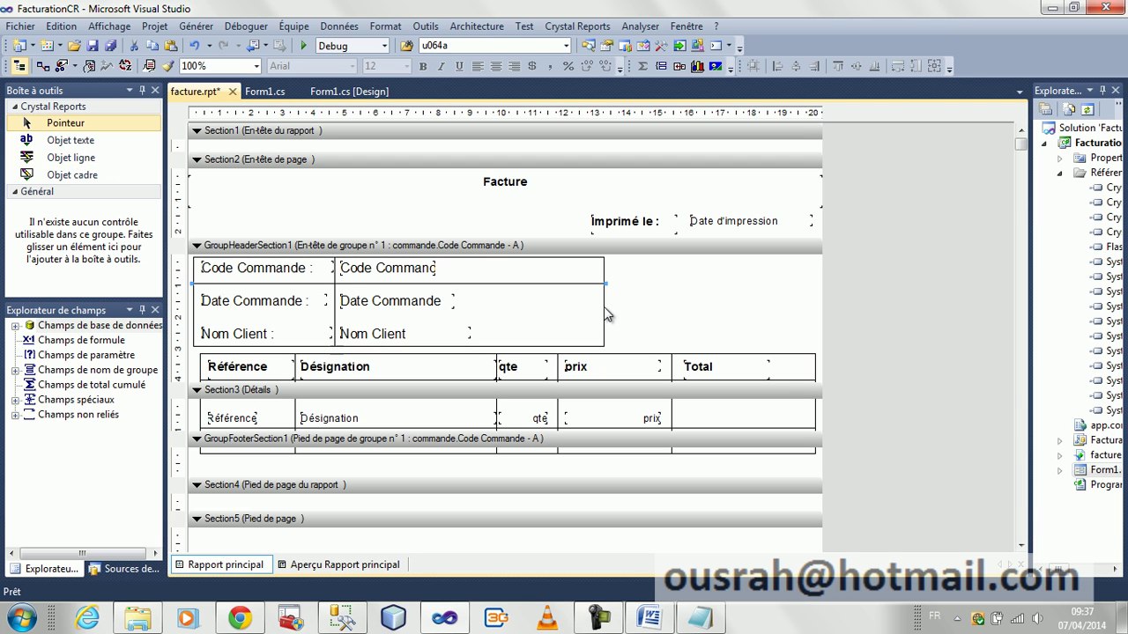
pyautogui.click(84, 161)
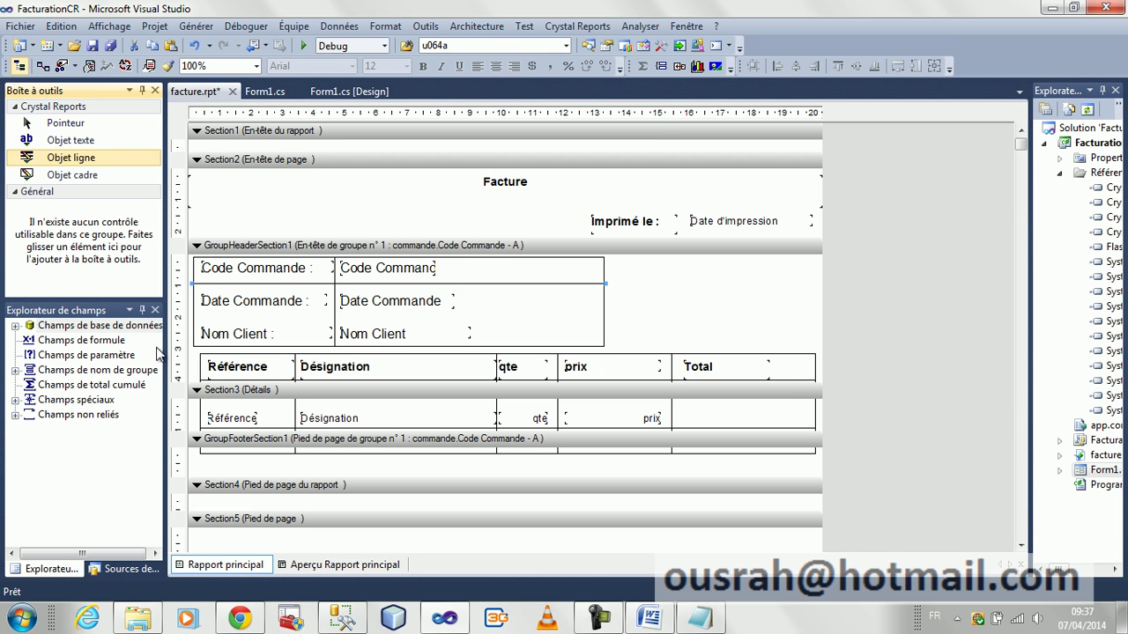
pyautogui.moveTo(296, 318); pyautogui.dragTo(605, 366)
# Set the font size of the Facture title in the page header to 20.
pyautogui.click(506, 178)
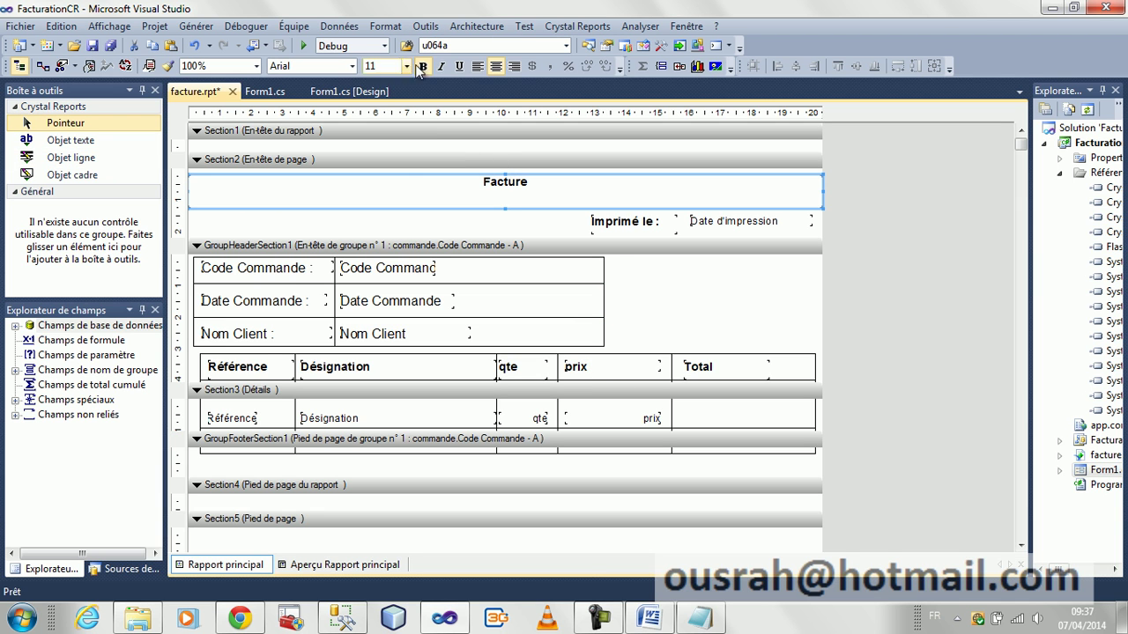
pyautogui.click(406, 66)
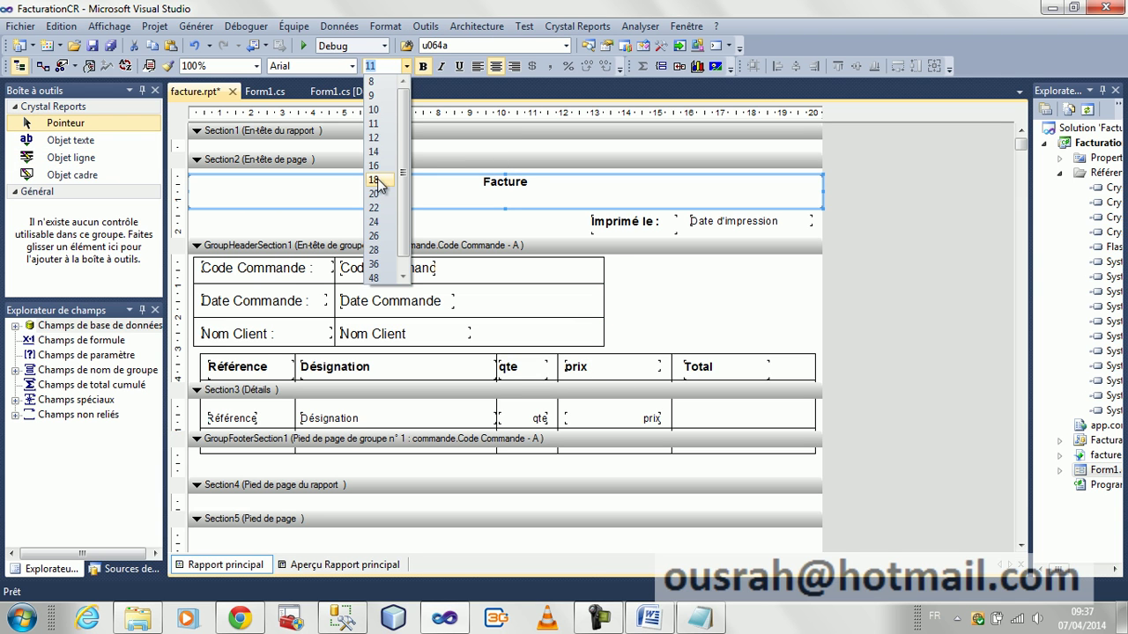
pyautogui.click(381, 180)
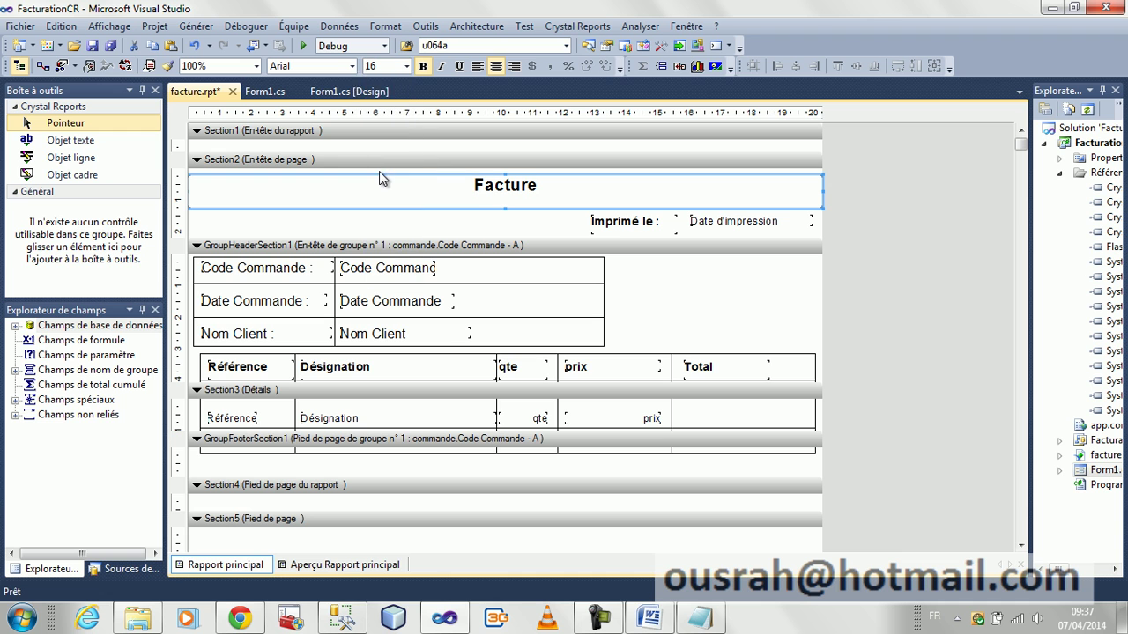
pyautogui.click(352, 67)
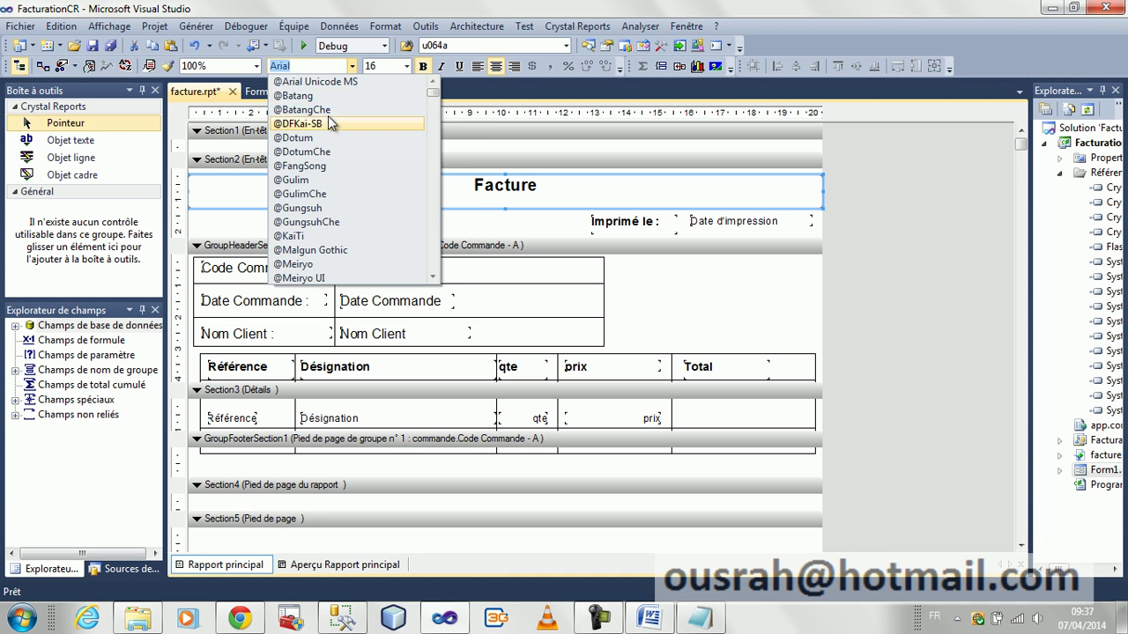
pyautogui.click(407, 69)
pyautogui.click(407, 68)
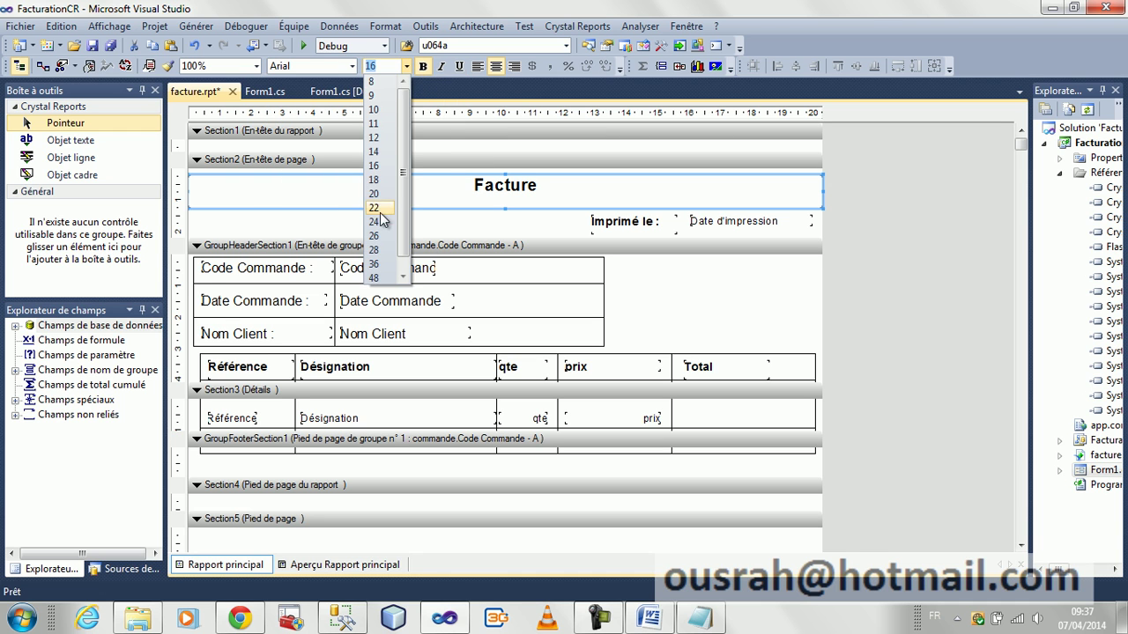
pyautogui.click(383, 195)
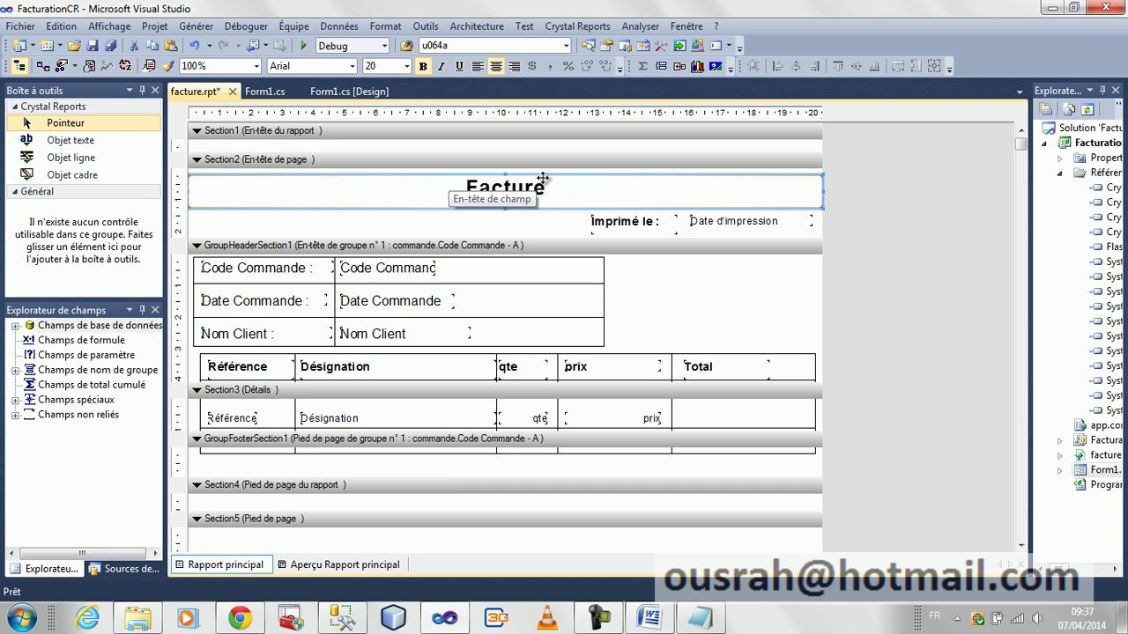
pyautogui.click(773, 314)
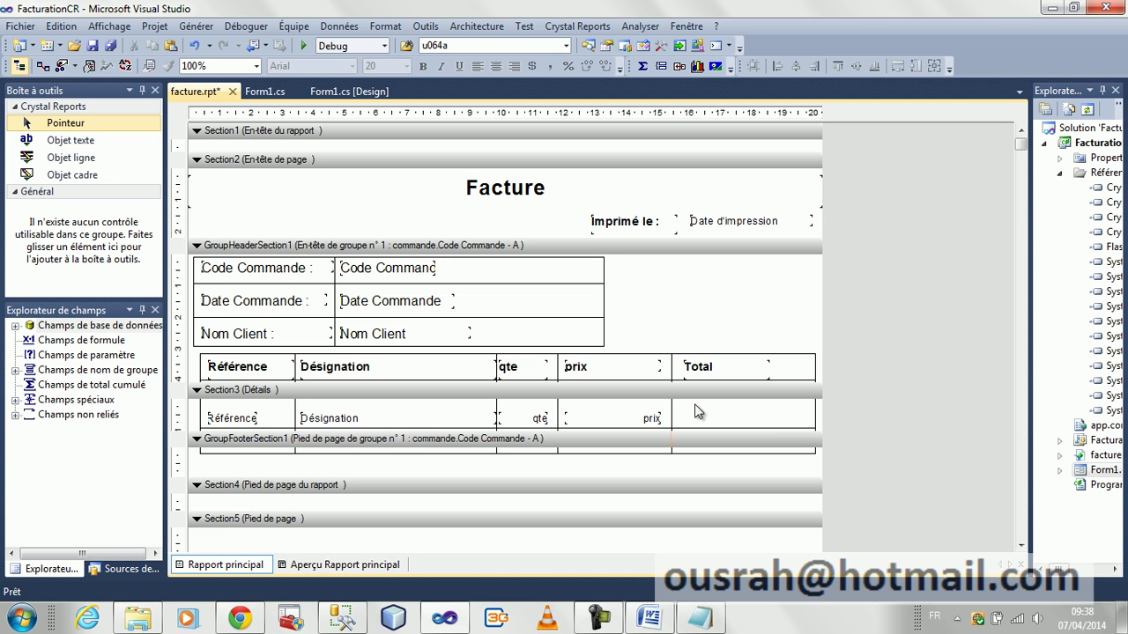
# Create a new formula field named total and open it in the formula editor.
pyautogui.click(57, 343)
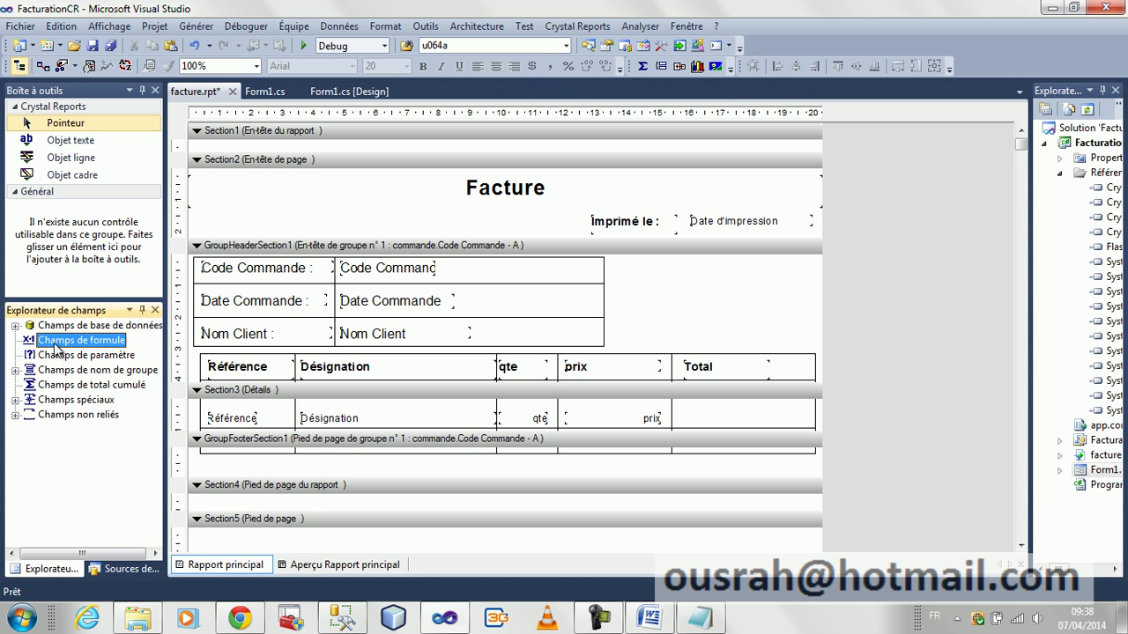
pyautogui.rightClick(63, 347)
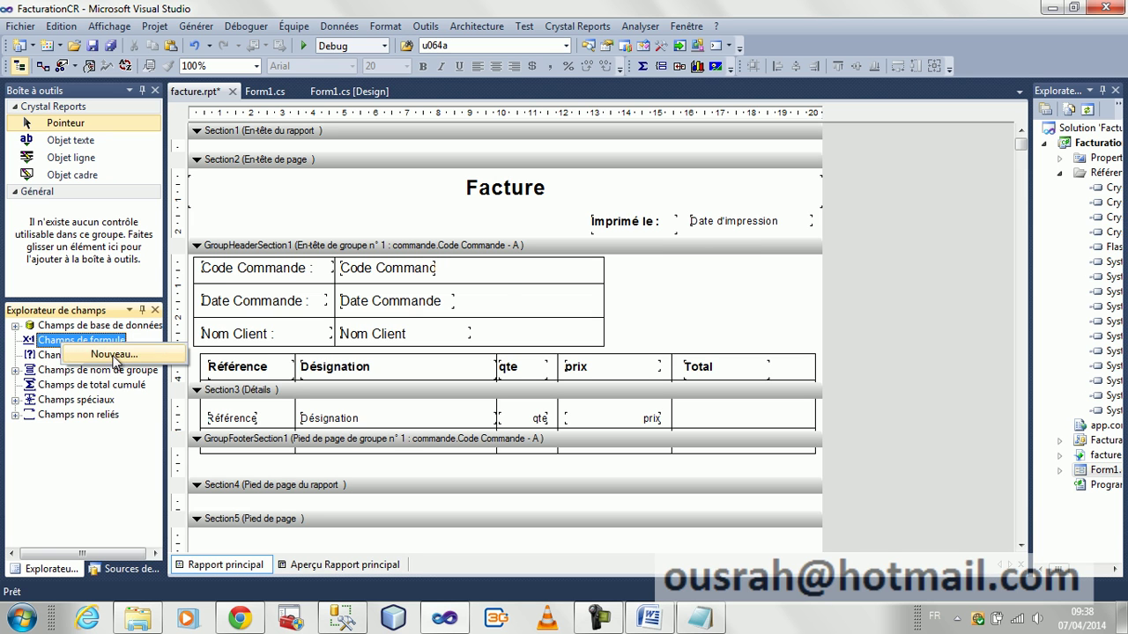
pyautogui.click(113, 358)
pyautogui.write('total')
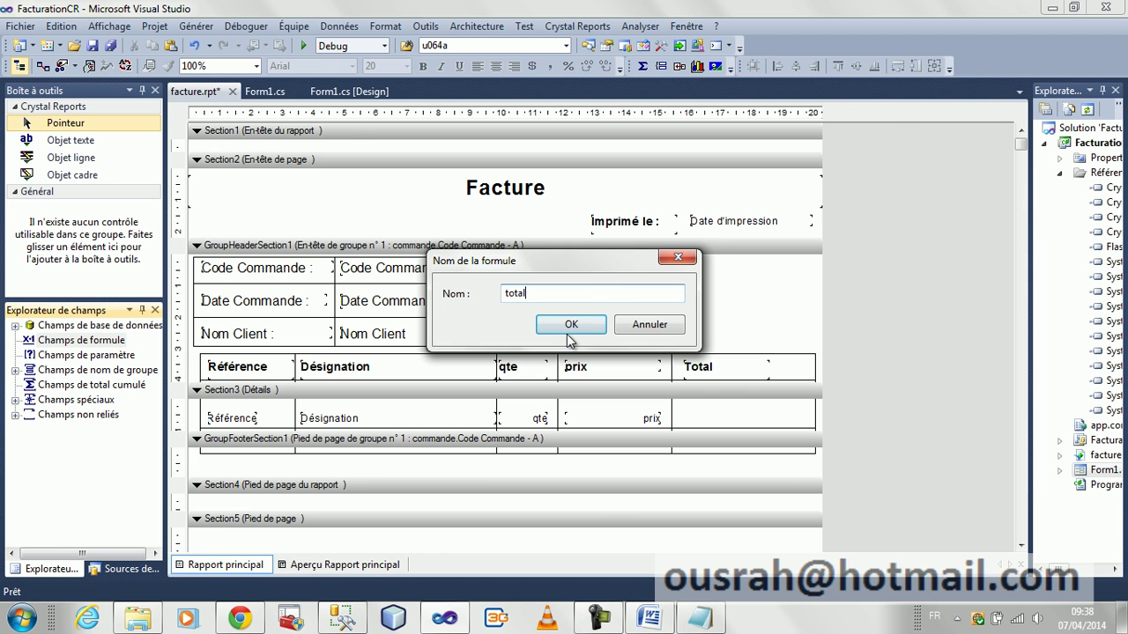
pyautogui.click(573, 325)
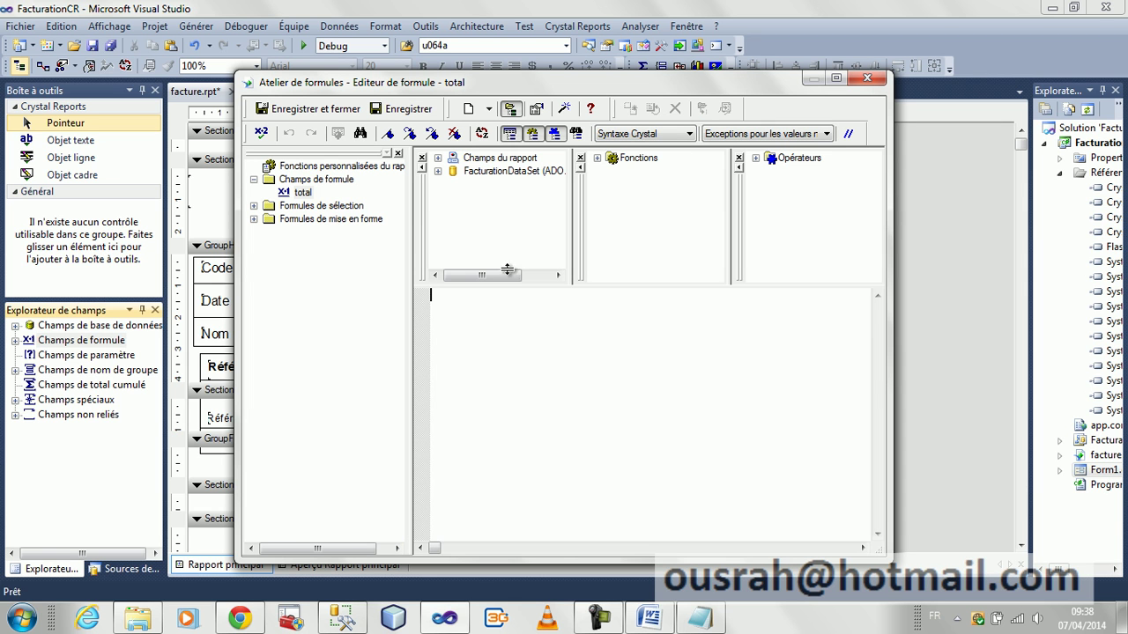
# Define the total formula as {ligne.qte}*{produit.prix}, then save and close it.
pyautogui.click(438, 171)
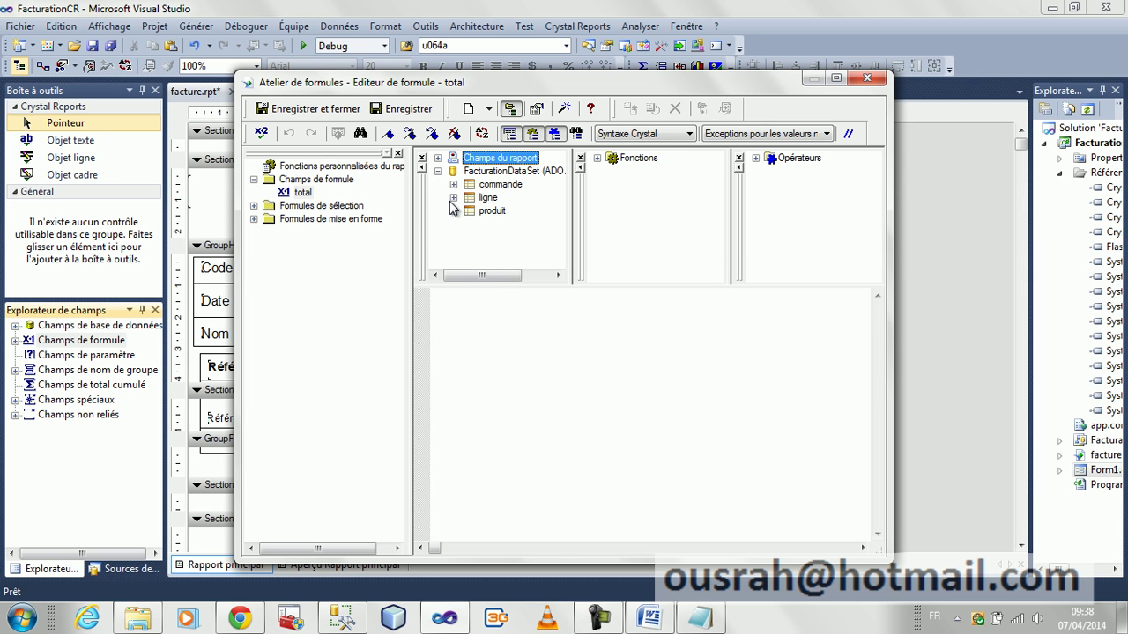
pyautogui.click(452, 197)
pyautogui.doubleClick(501, 239)
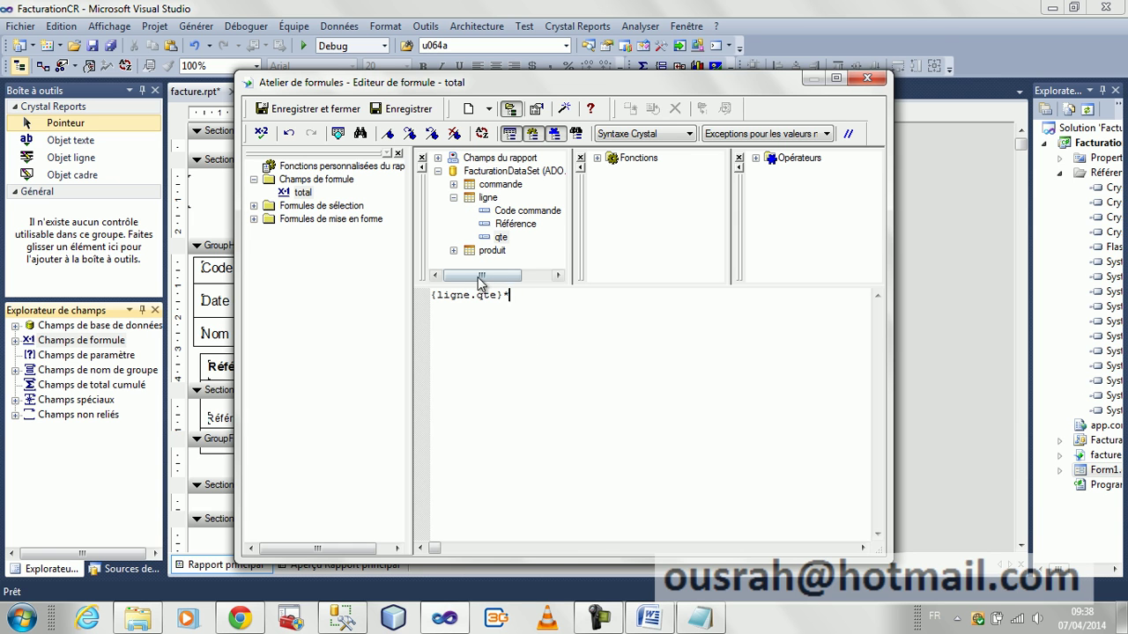
pyautogui.click(453, 250)
pyautogui.click(498, 224)
pyautogui.doubleClick(499, 224)
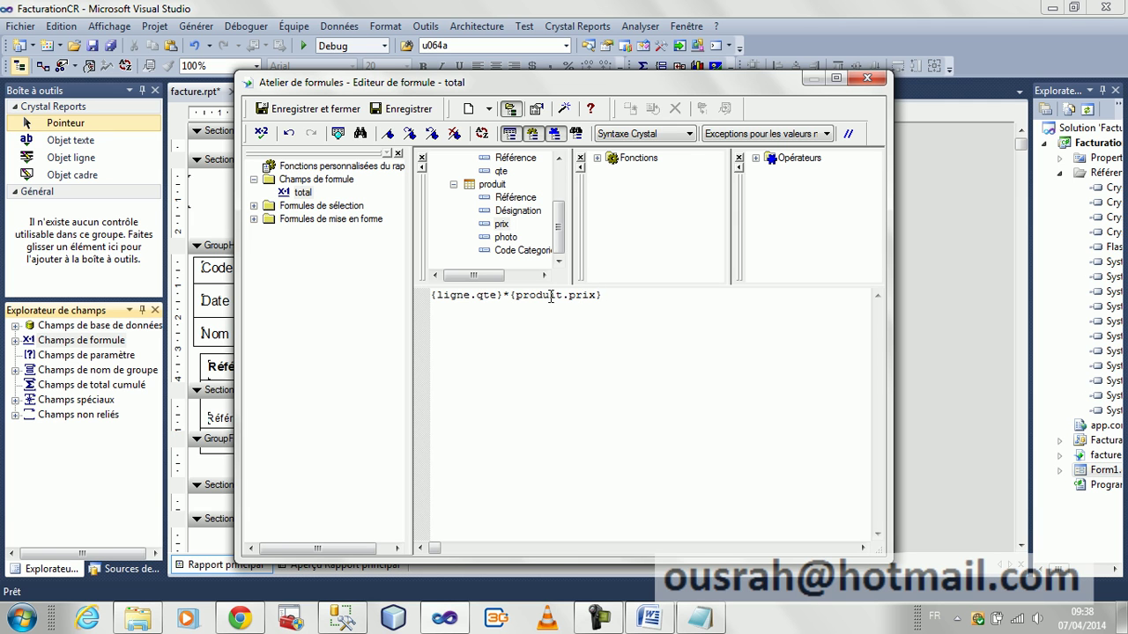
pyautogui.click(346, 109)
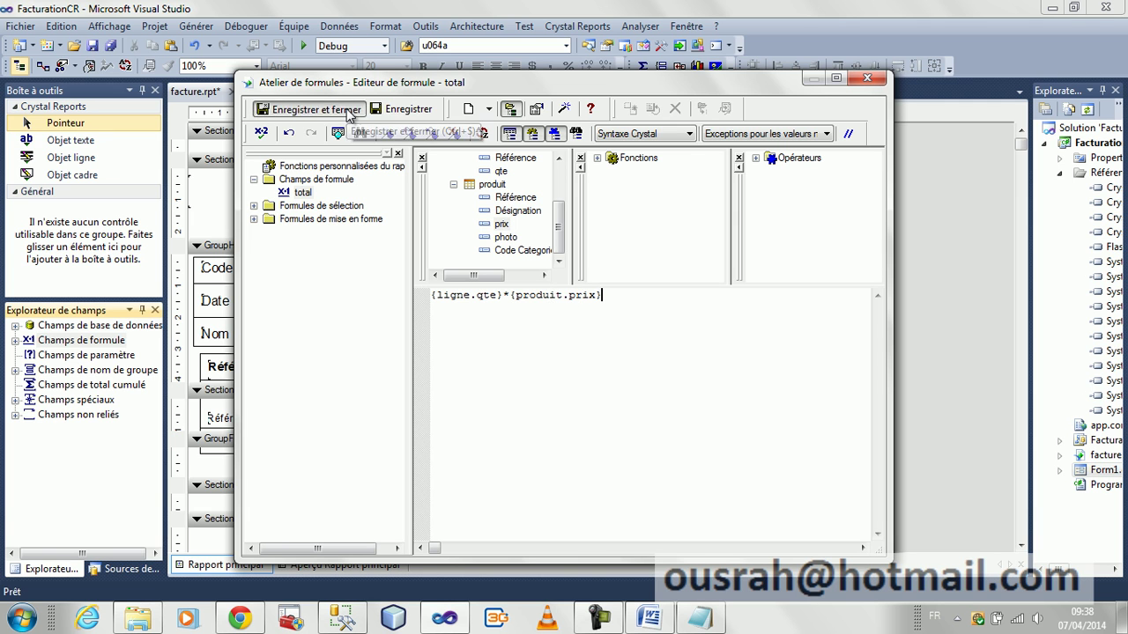
# Place the total formula in the Details section's Total column and widen both it and the Total heading to nearly fill the column.
pyautogui.click(15, 325)
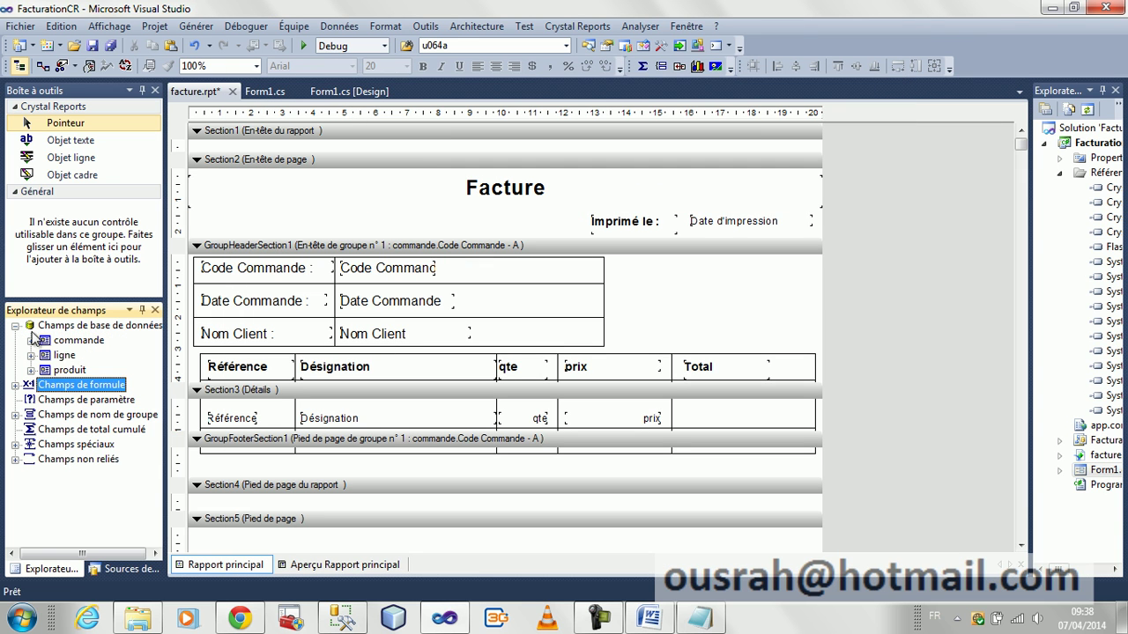
pyautogui.click(15, 385)
pyautogui.moveTo(53, 401); pyautogui.dragTo(689, 422)
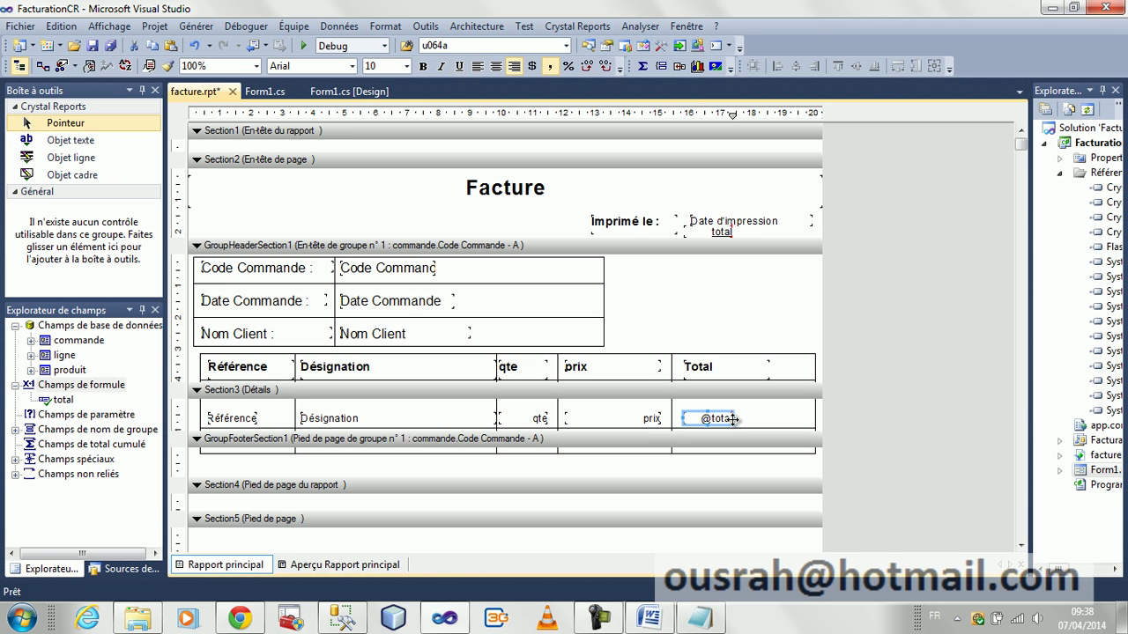
pyautogui.moveTo(734, 419); pyautogui.dragTo(813, 419)
pyautogui.click(756, 367)
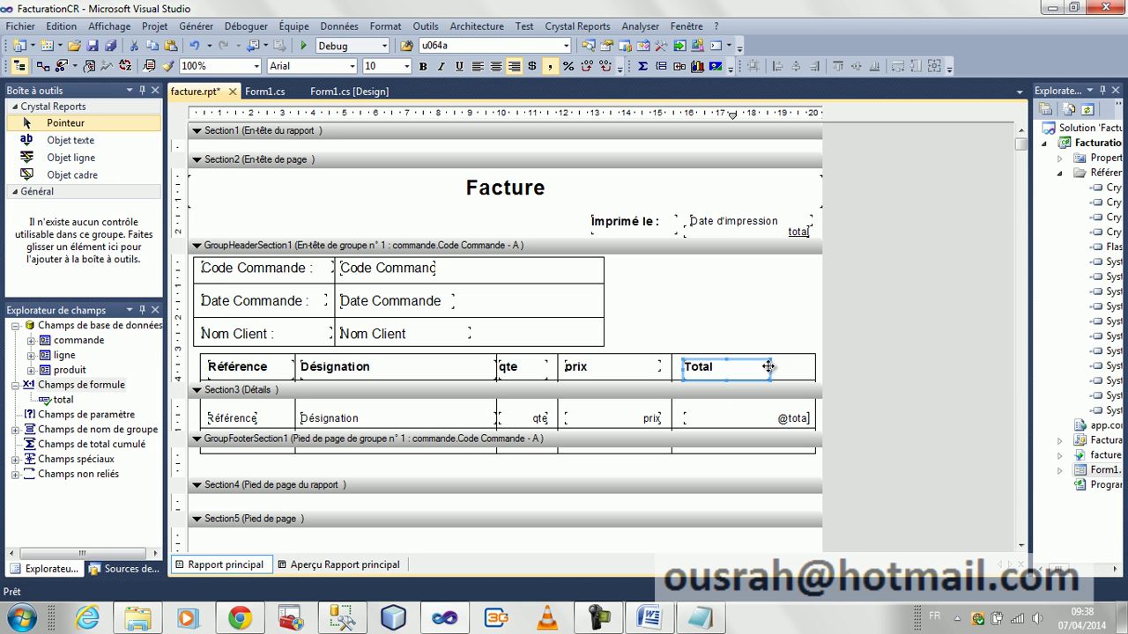
pyautogui.moveTo(770, 370); pyautogui.dragTo(805, 370)
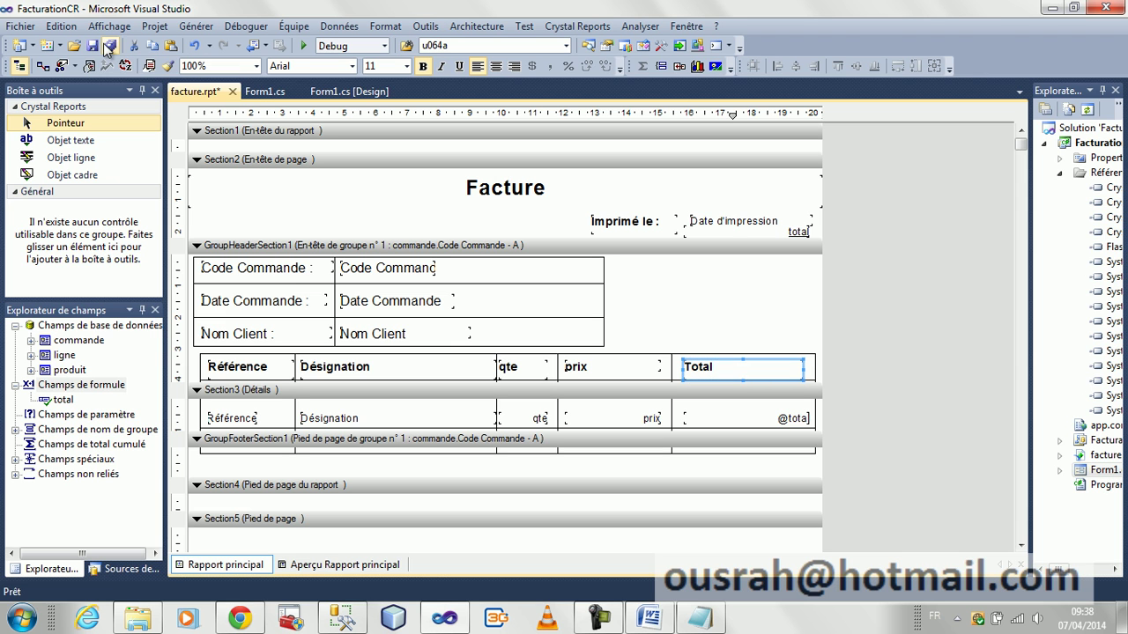
# Run the project, check the line totals on the invoice in the maximized Form1, and close the form.
pyautogui.click(303, 45)
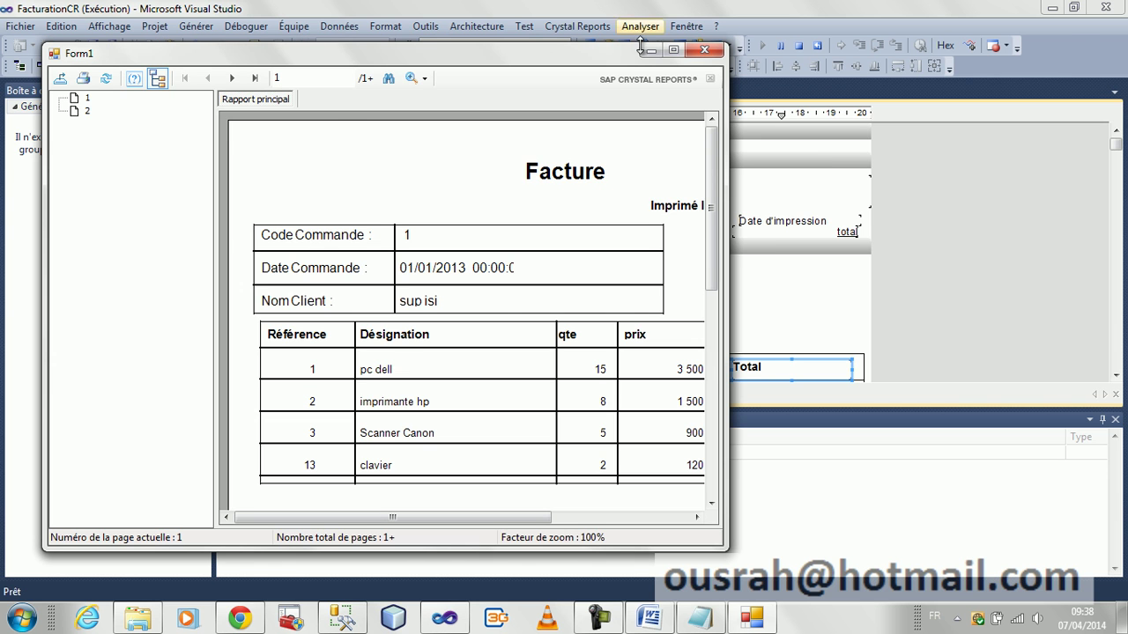
pyautogui.click(673, 51)
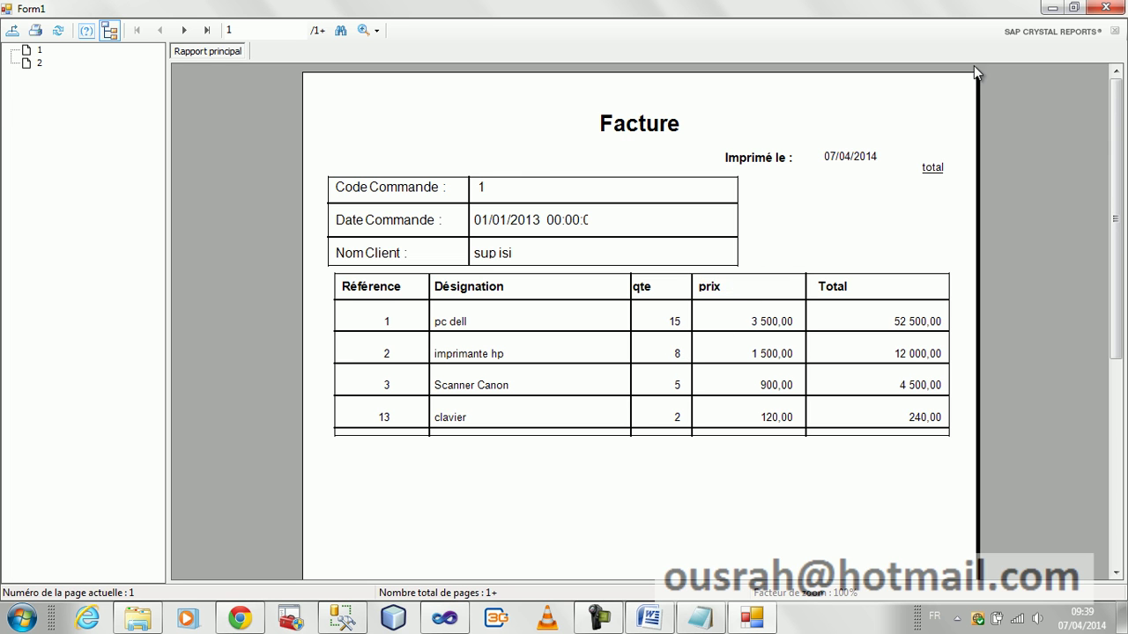
pyautogui.click(1101, 8)
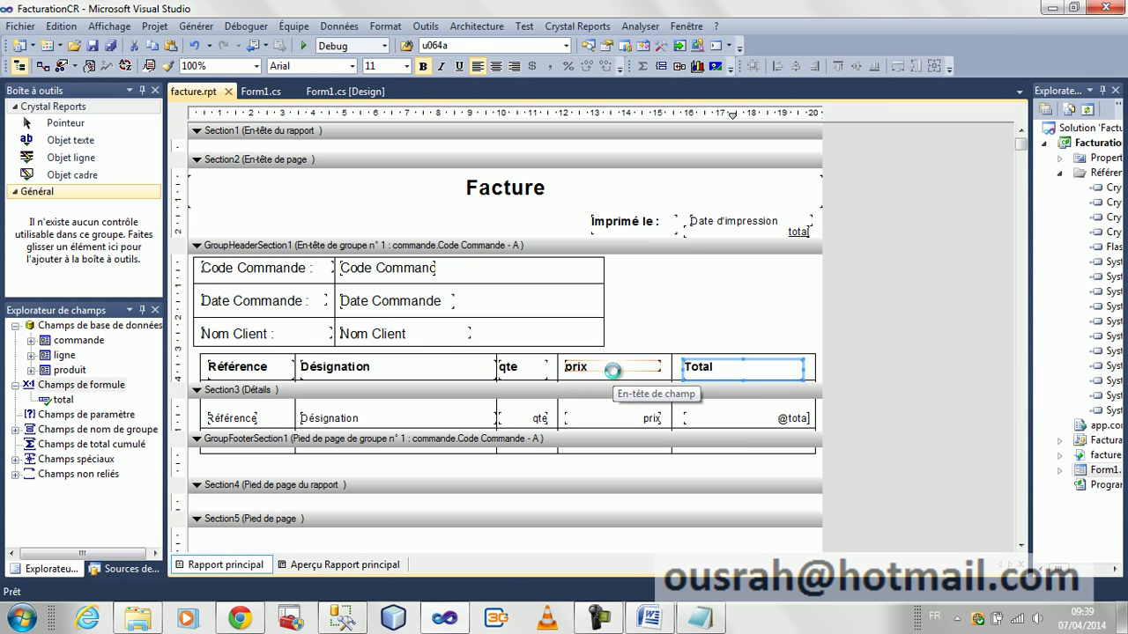
# Change the prix column heading to "prix unitaire" and delete the extra total heading under the print date.
pyautogui.click(613, 370)
pyautogui.click(615, 370)
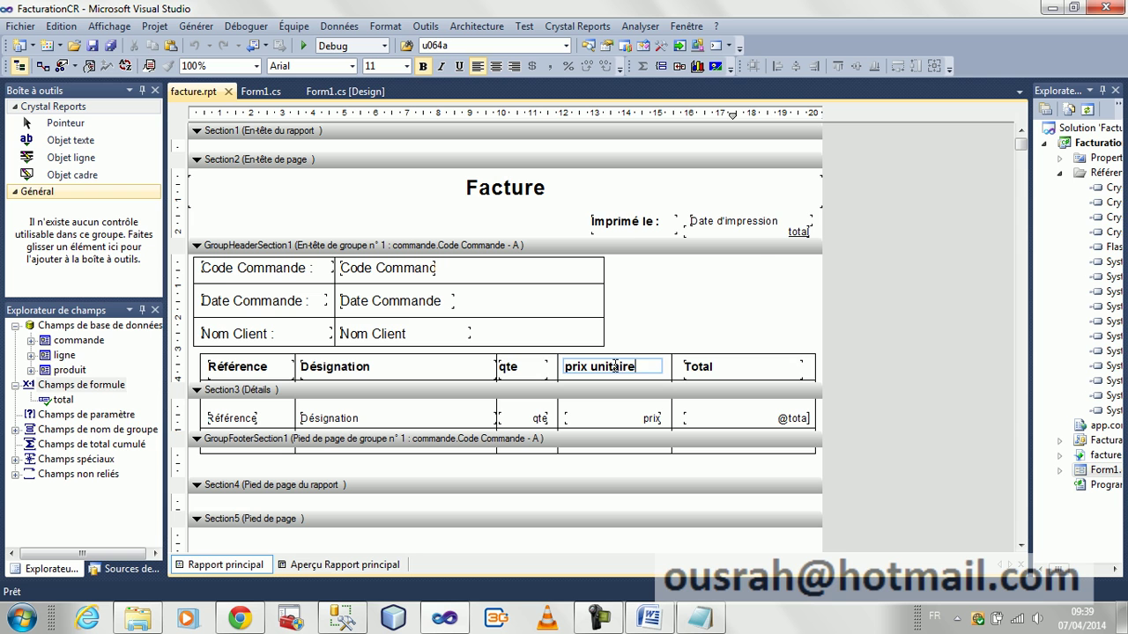
pyautogui.click(791, 231)
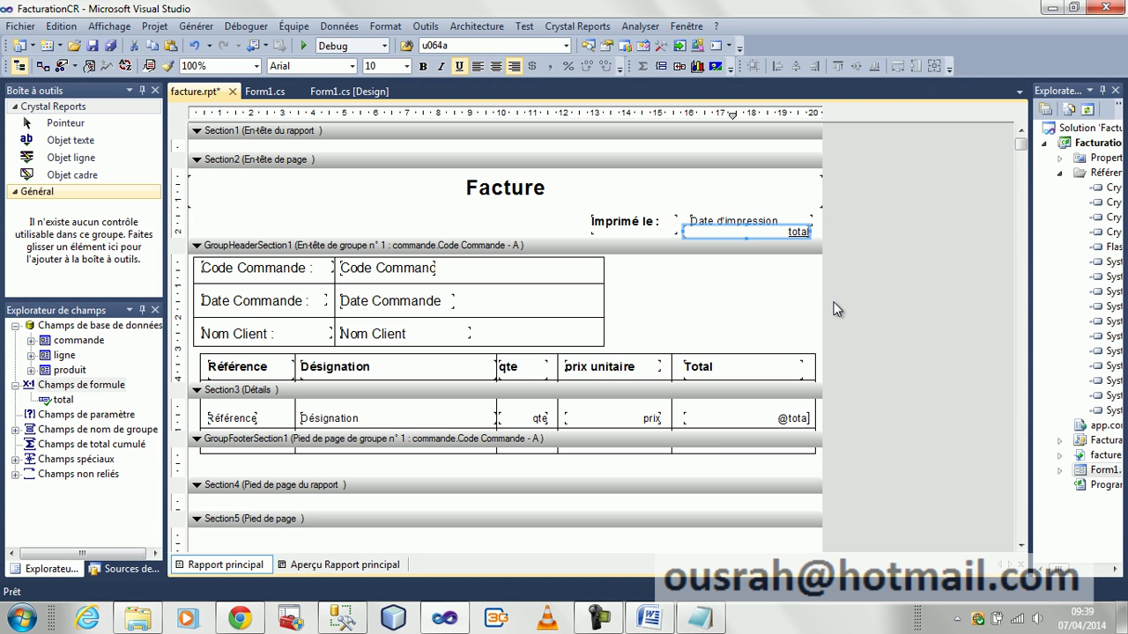
pyautogui.press('Delete')
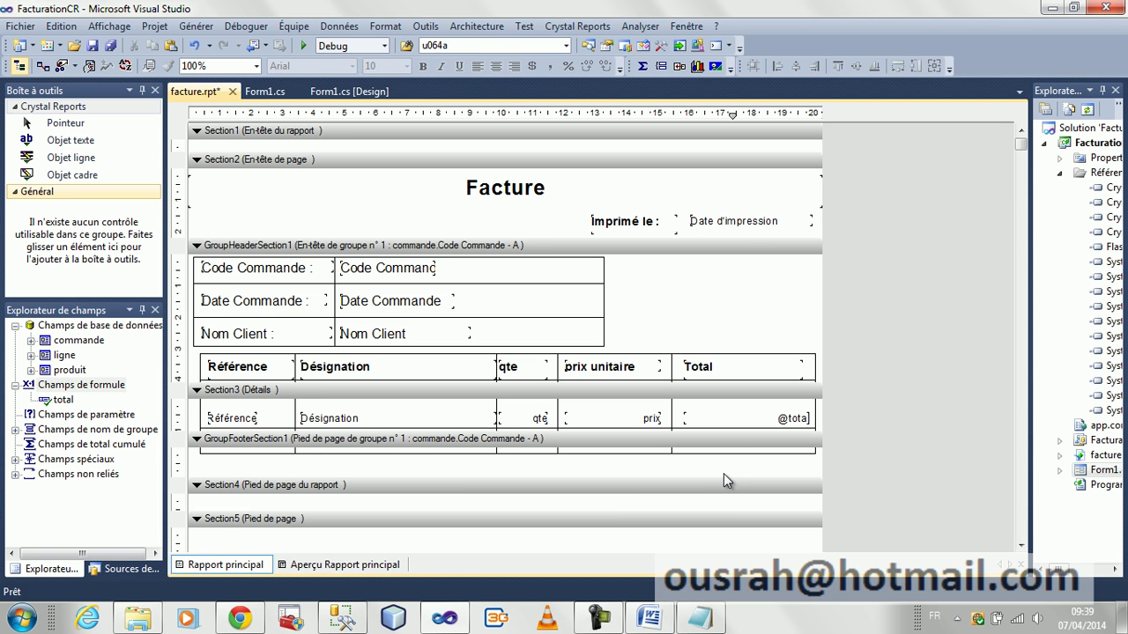
# Increase the group footer's height and add a copy of the Total heading below the prix column, reading "Total HT :".
pyautogui.moveTo(723, 482); pyautogui.dragTo(728, 527)
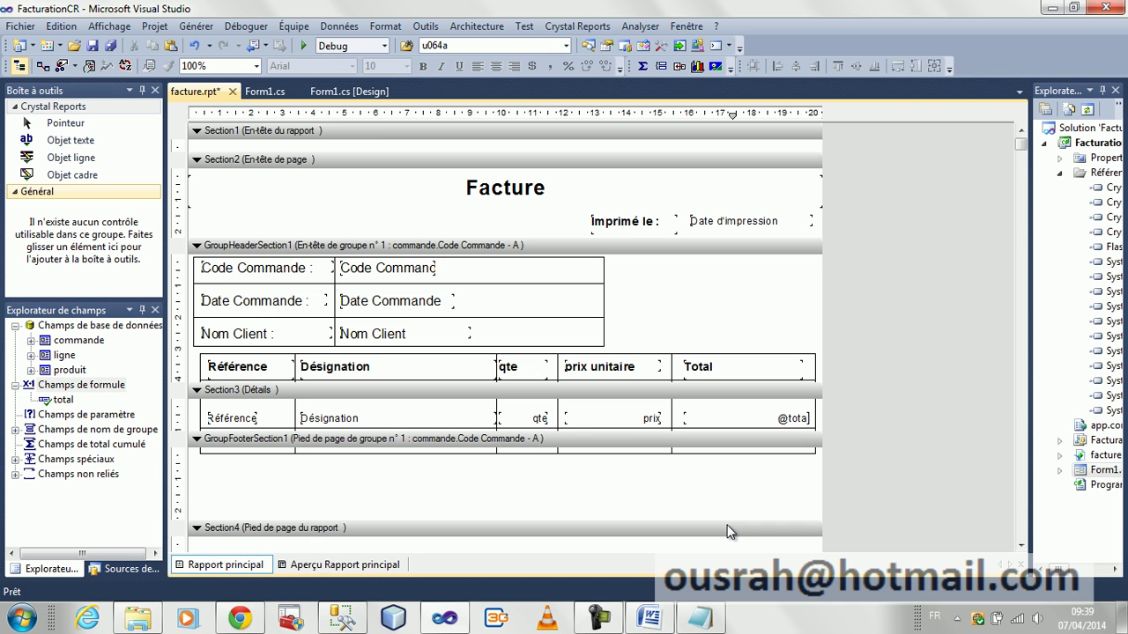
pyautogui.click(718, 365)
pyautogui.hotkey('ctrl', 'c')
pyautogui.hotkey('ctrl', 'v')
pyautogui.click(558, 463)
pyautogui.doubleClick(614, 473)
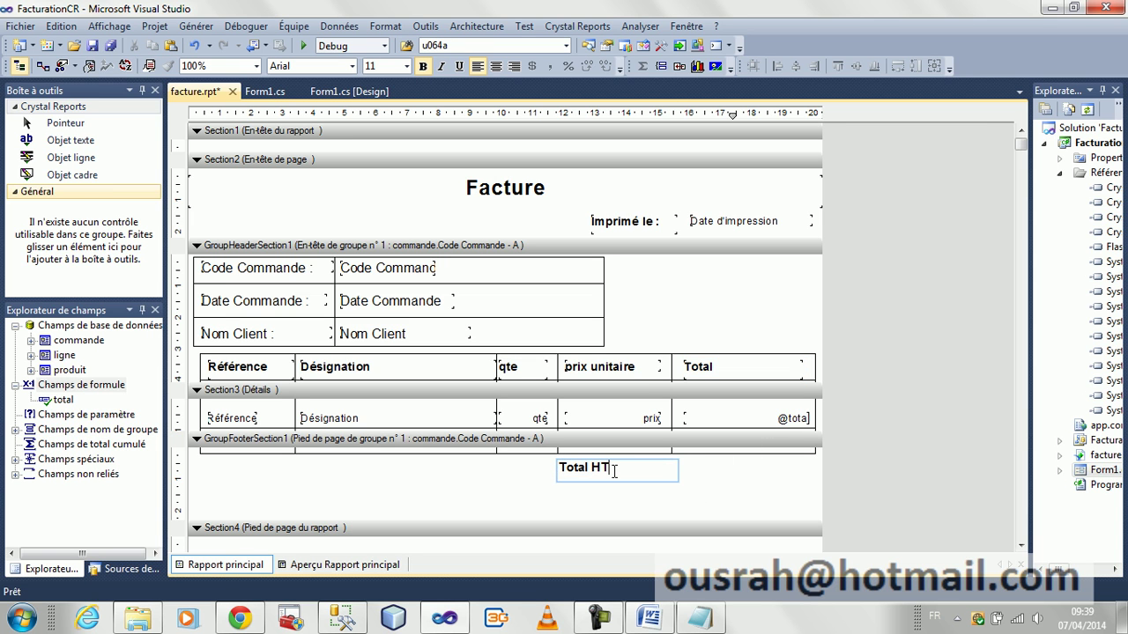
pyautogui.click(613, 505)
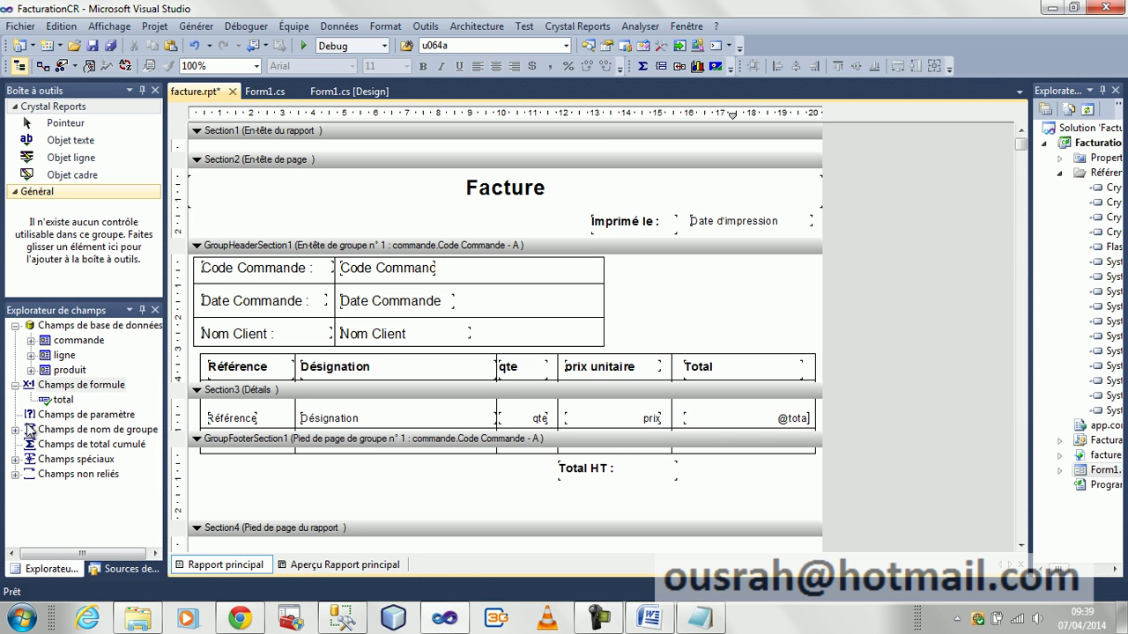
# Create a second formula field named ht and open it in the formula editor.
pyautogui.rightClick(59, 390)
pyautogui.click(110, 395)
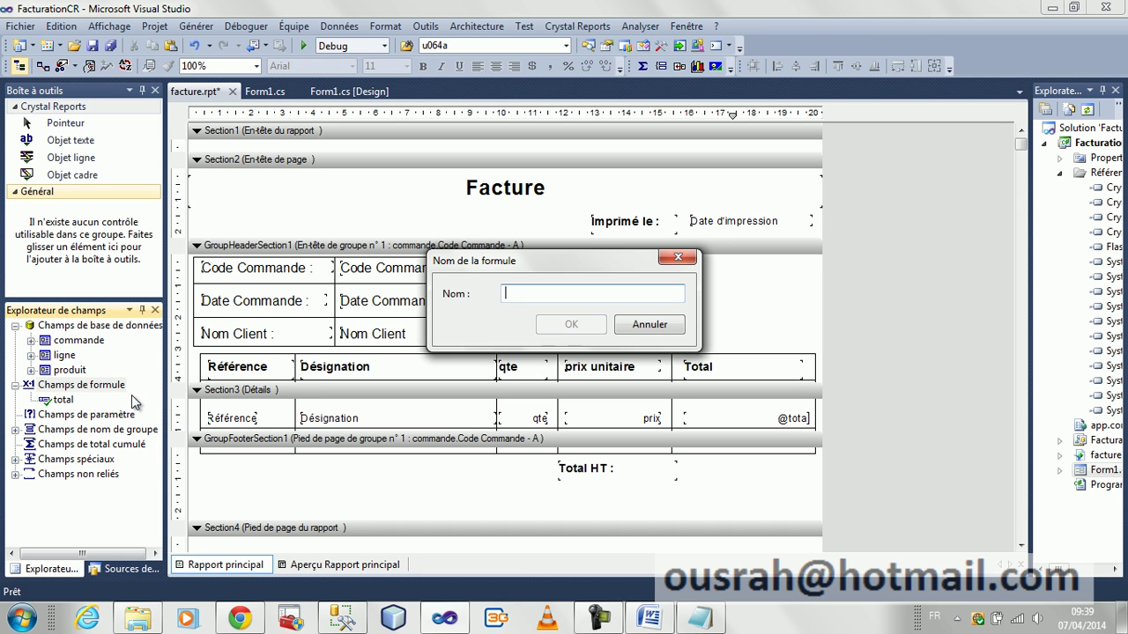
pyautogui.write('ht')
pyautogui.click(583, 326)
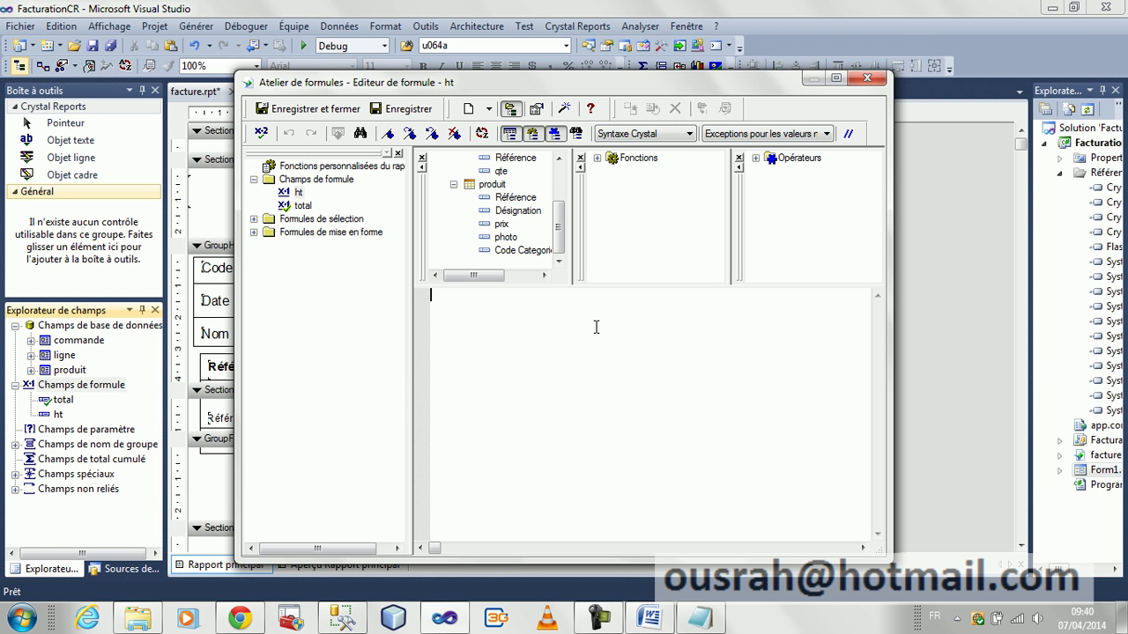
# Look through the available functions and operators and insert the Sum (chp) summary function into the ht formula.
pyautogui.click(596, 159)
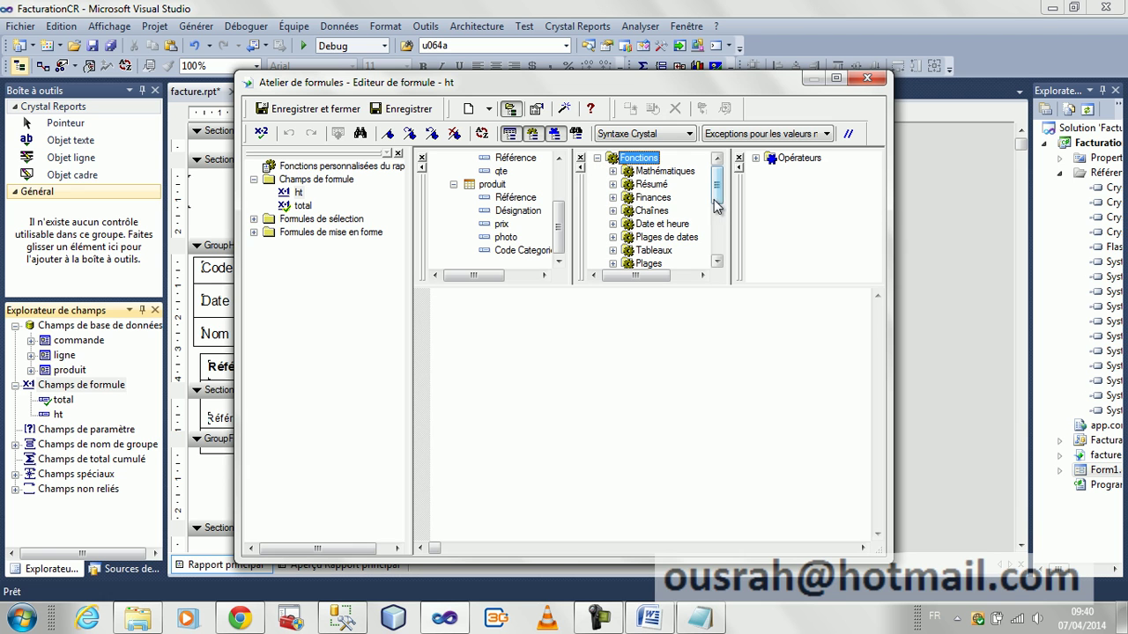
pyautogui.moveTo(717, 202); pyautogui.dragTo(717, 251)
pyautogui.click(755, 159)
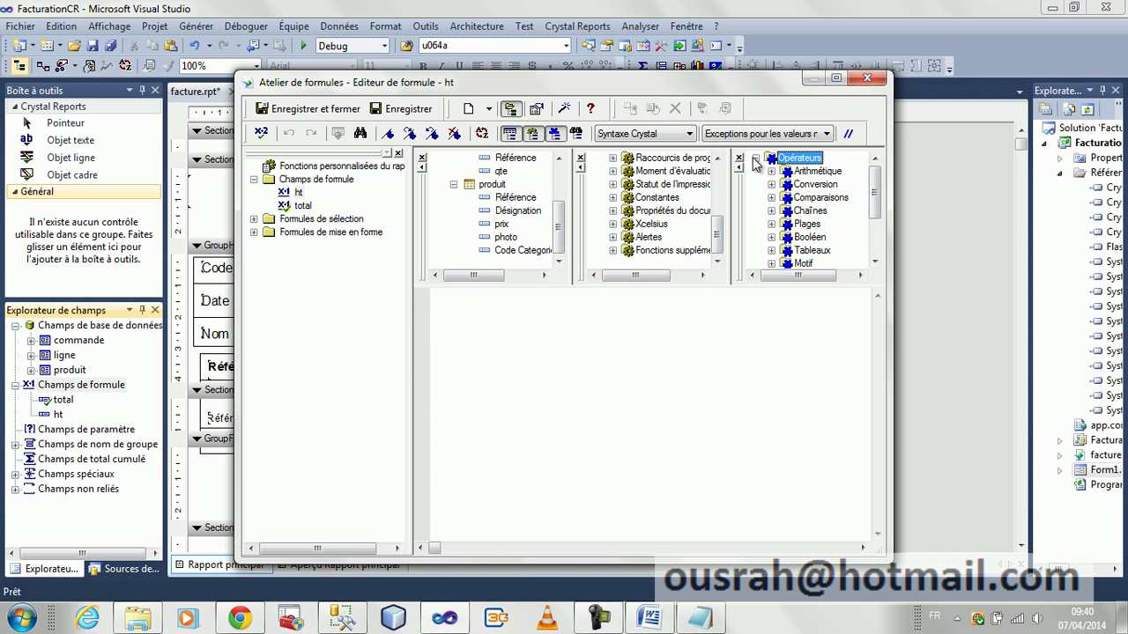
pyautogui.click(772, 171)
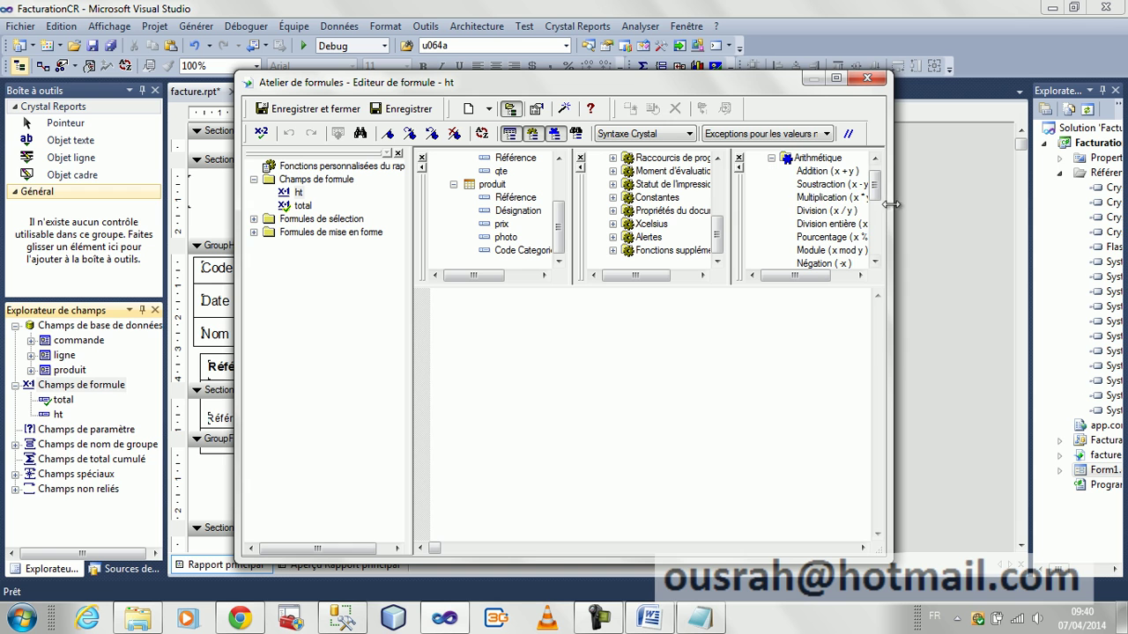
pyautogui.moveTo(878, 191)
pyautogui.mouseDown()
pyautogui.moveTo(879, 232)
pyautogui.moveTo(878, 187)
pyautogui.mouseUp()
pyautogui.moveTo(729, 188); pyautogui.dragTo(790, 188)
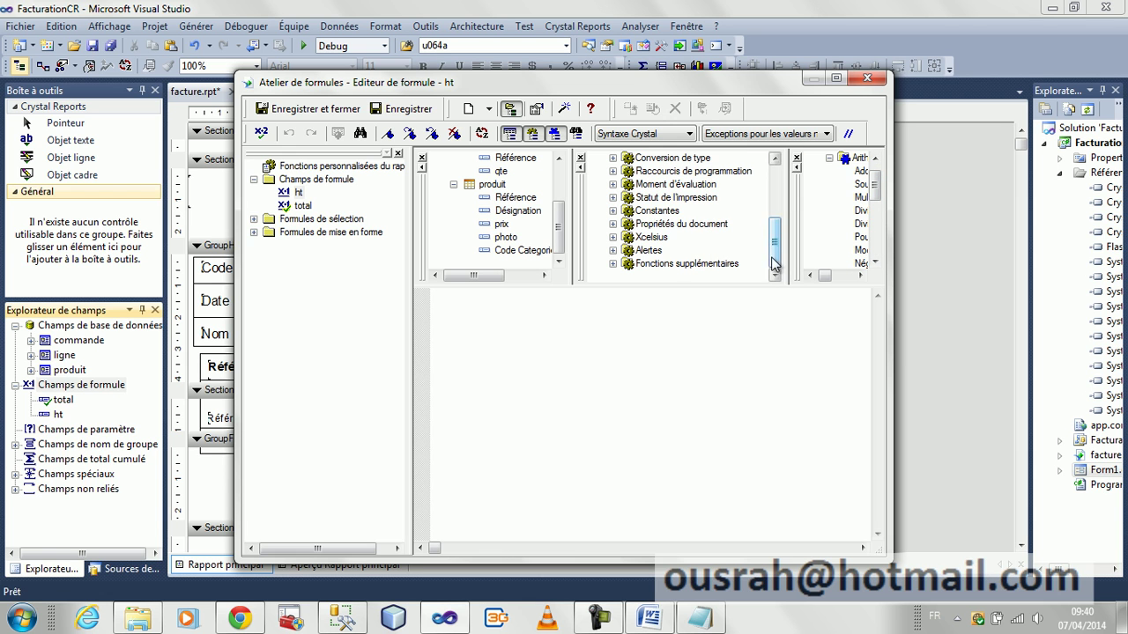
pyautogui.moveTo(766, 262); pyautogui.dragTo(776, 197)
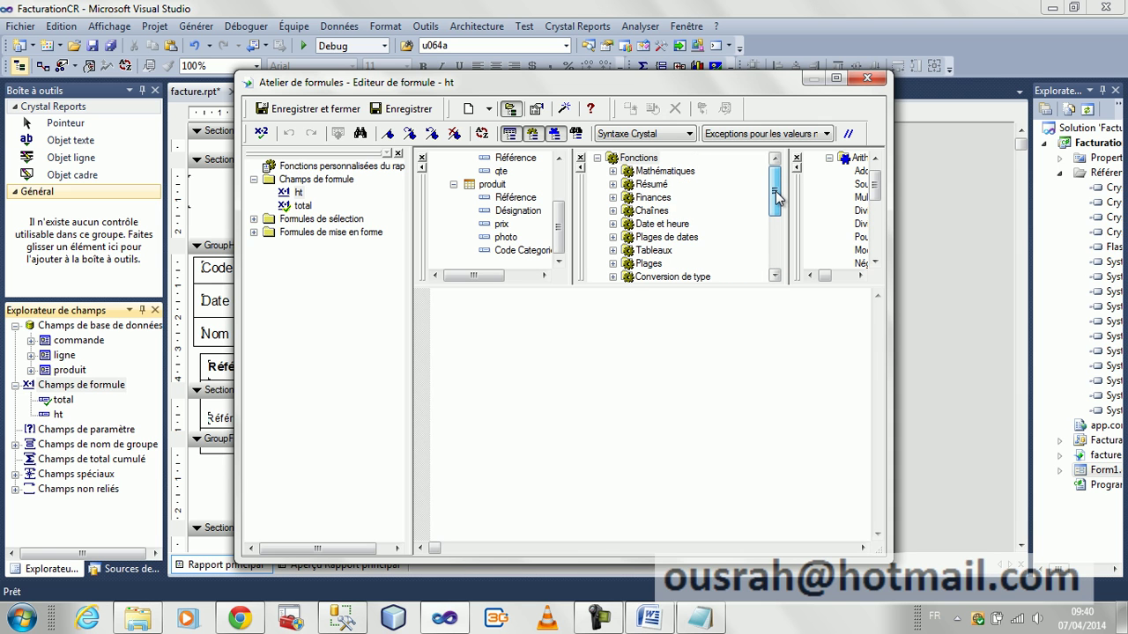
pyautogui.click(613, 184)
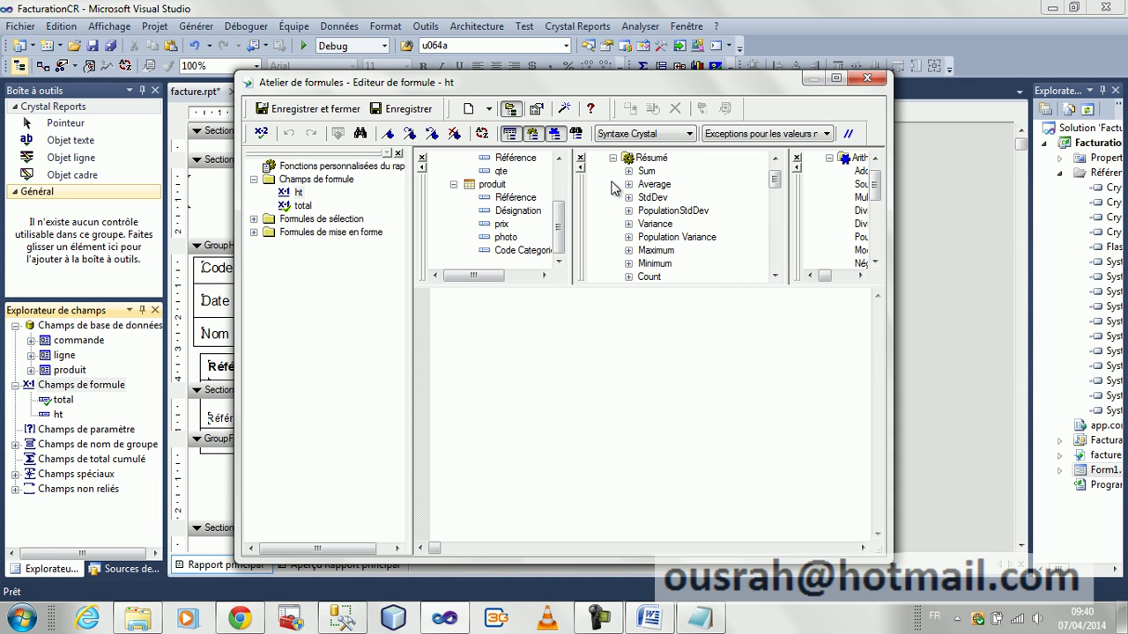
pyautogui.click(644, 171)
pyautogui.click(775, 158)
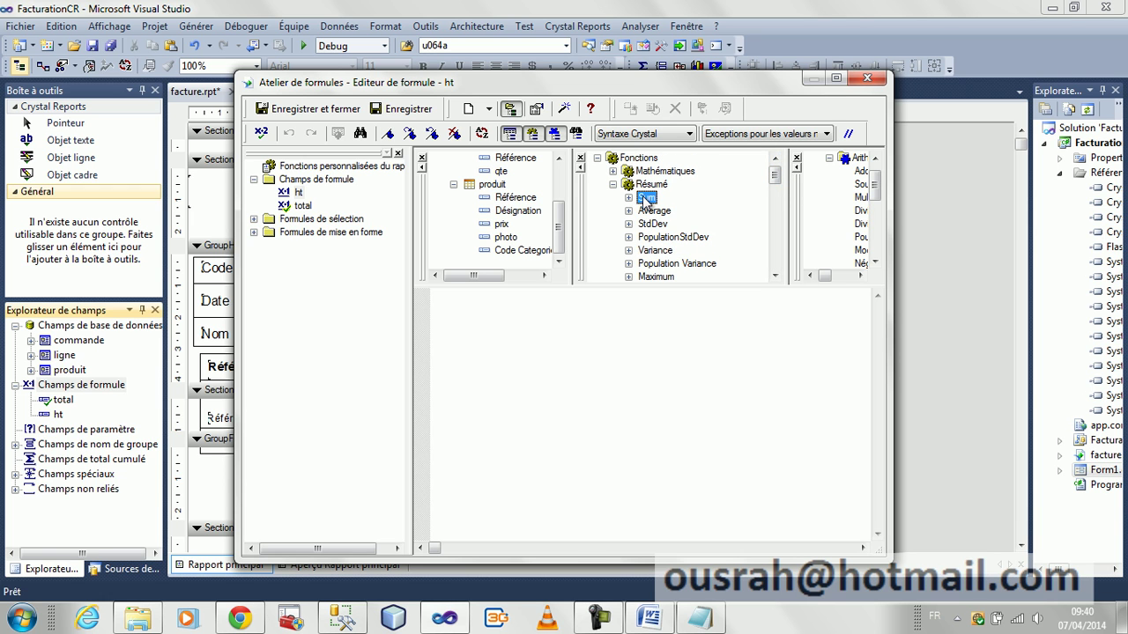
pyautogui.doubleClick(646, 199)
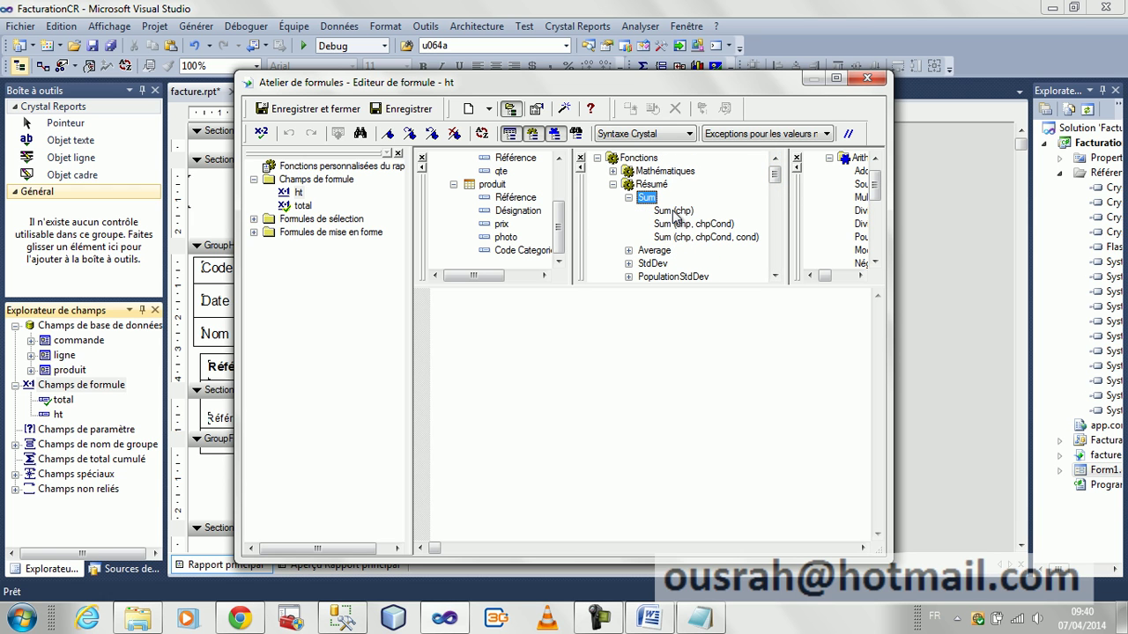
pyautogui.doubleClick(674, 214)
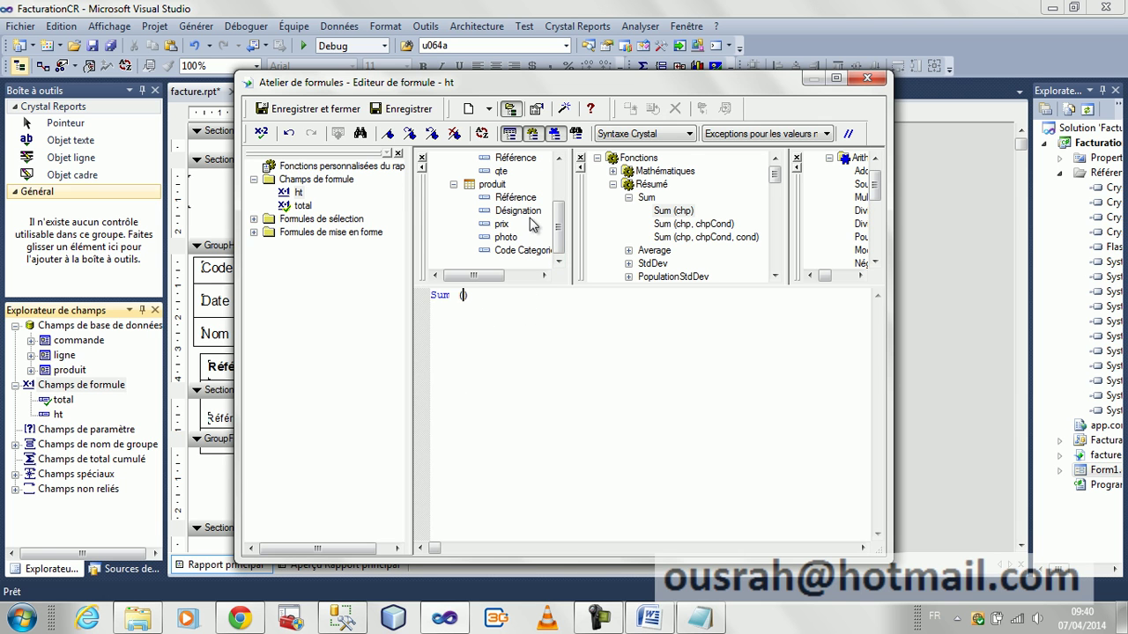
# Insert the total formula field from the report fields as the argument of Sum in the ht formula.
pyautogui.click(296, 206)
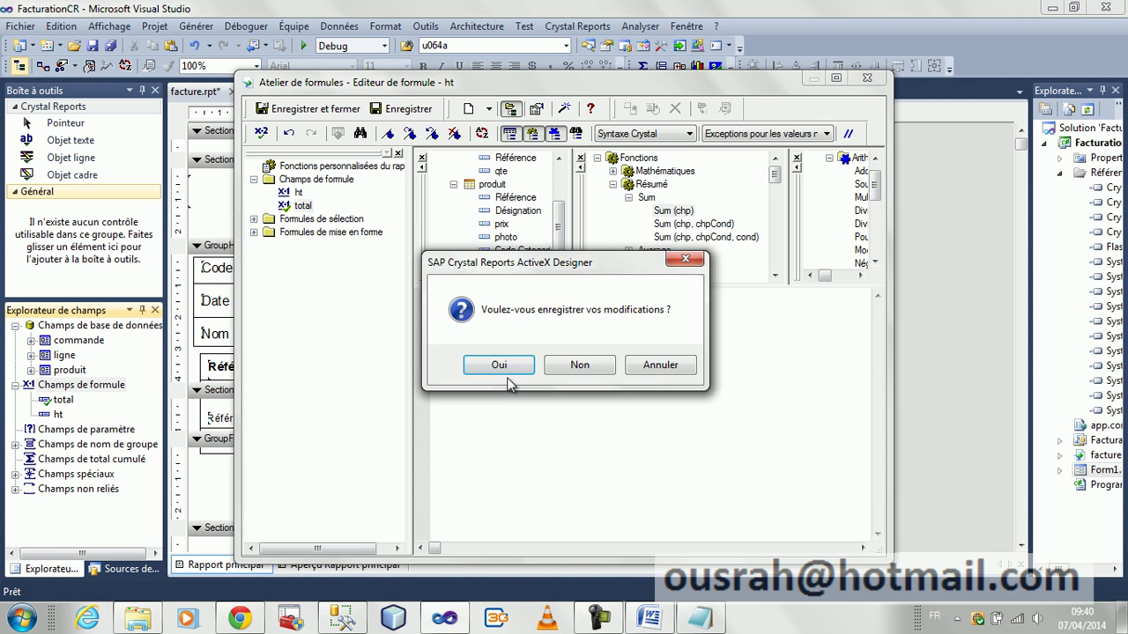
pyautogui.click(641, 368)
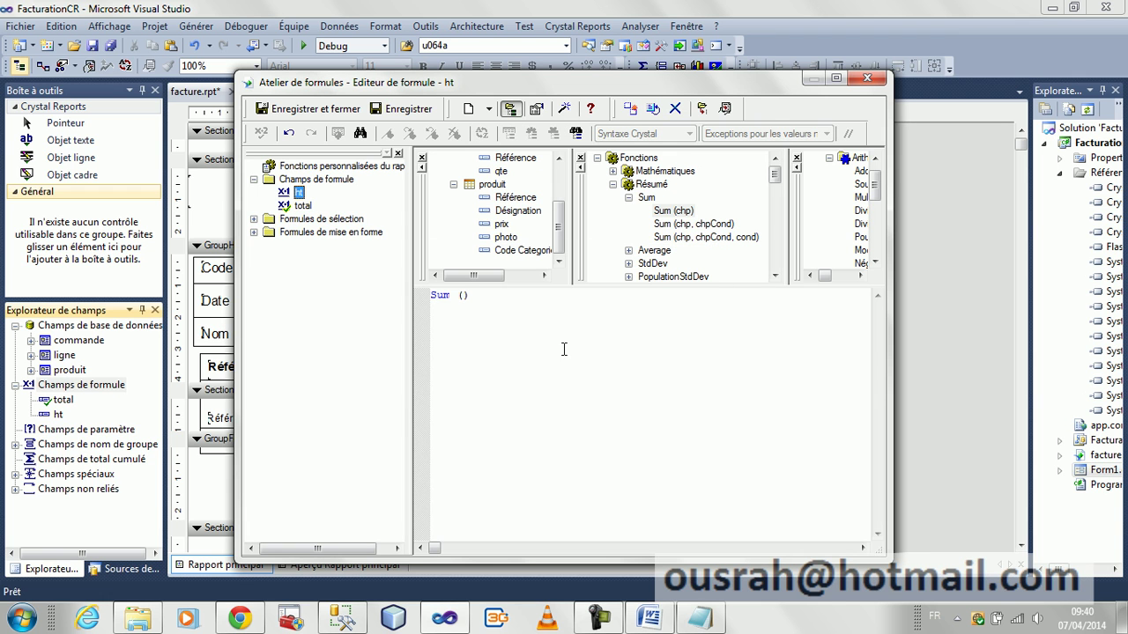
pyautogui.scroll(2, 520, 238)
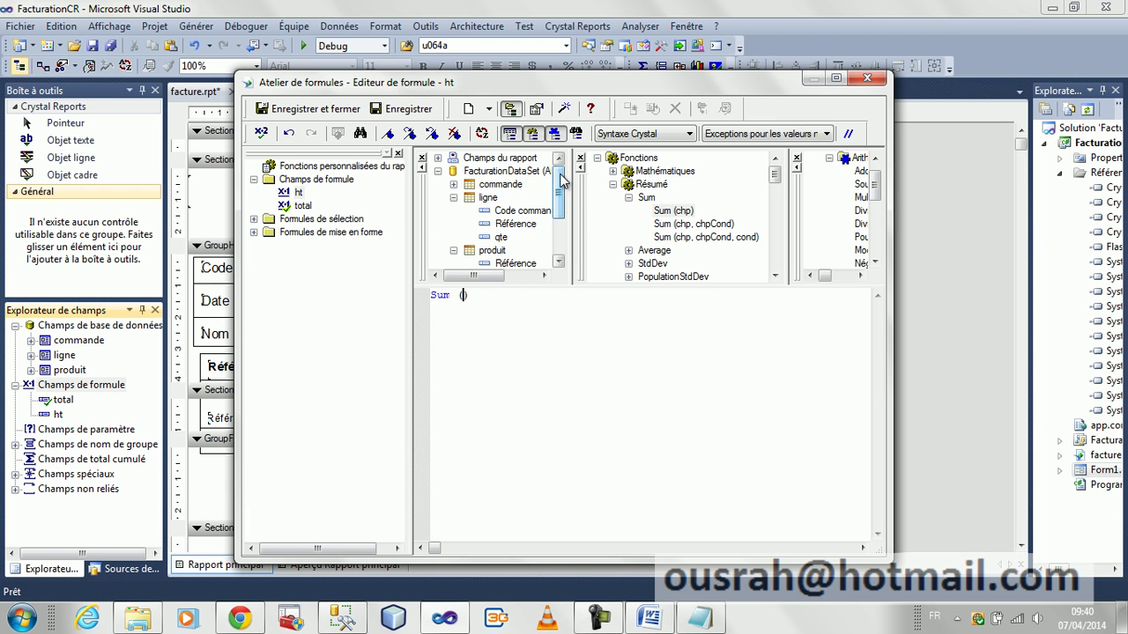
pyautogui.click(453, 198)
pyautogui.click(452, 210)
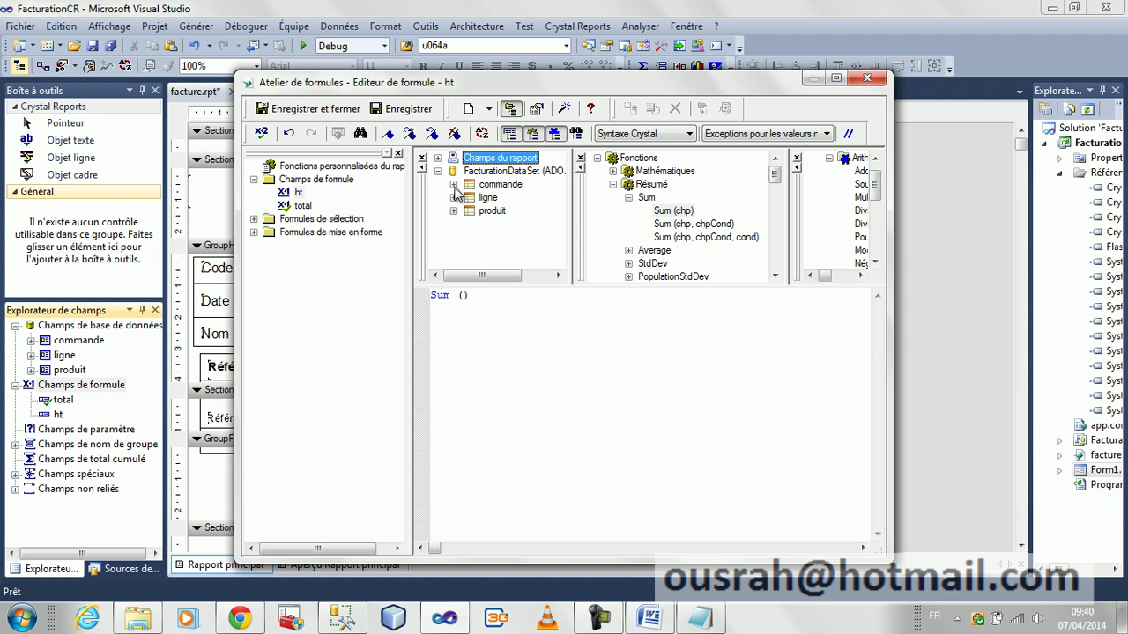
pyautogui.click(438, 159)
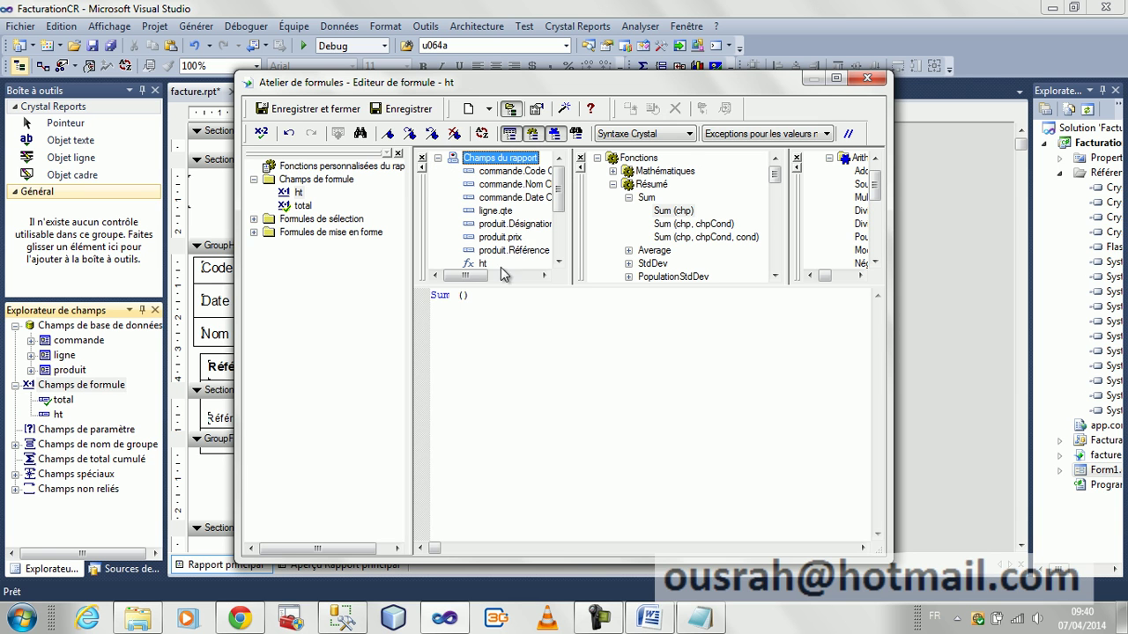
pyautogui.scroll(-2, 554, 204)
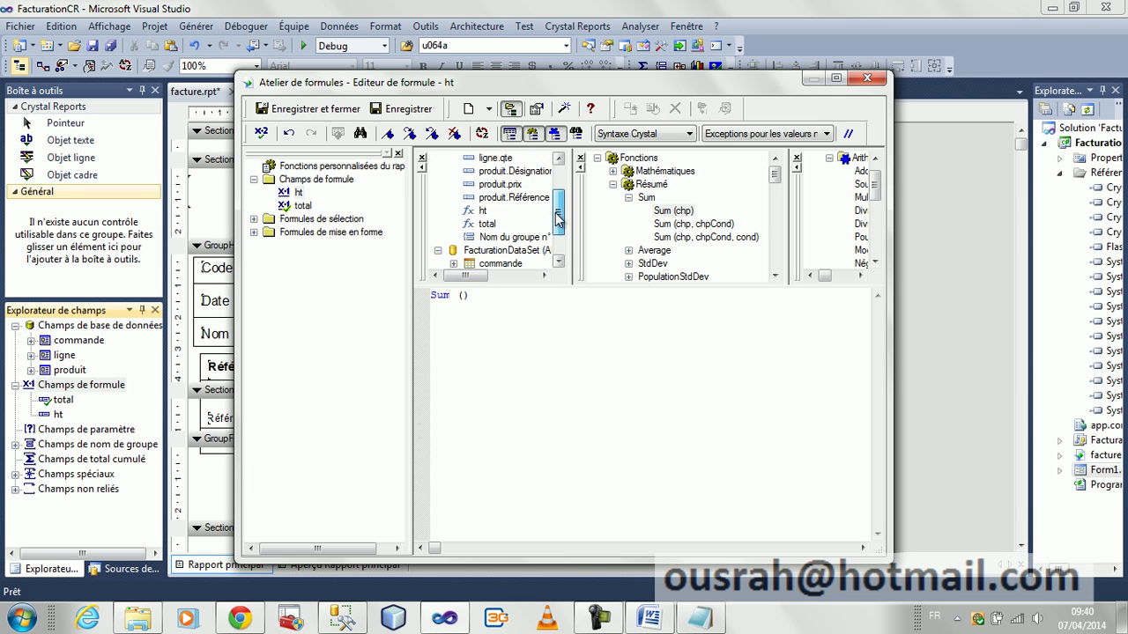
pyautogui.doubleClick(485, 212)
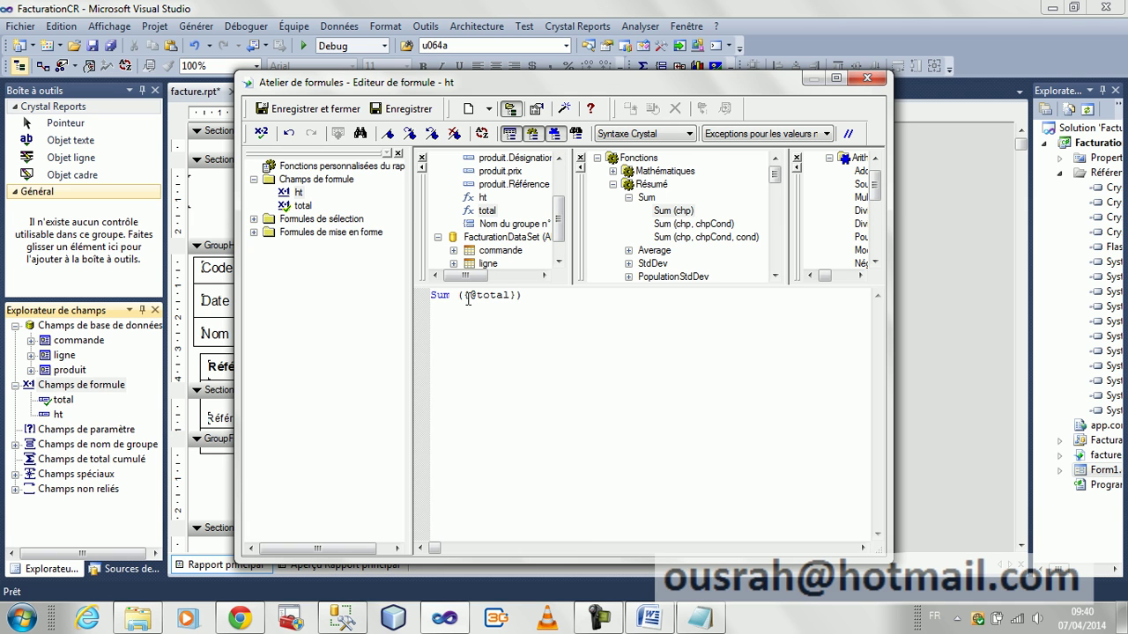
pyautogui.moveTo(465, 296); pyautogui.dragTo(515, 300)
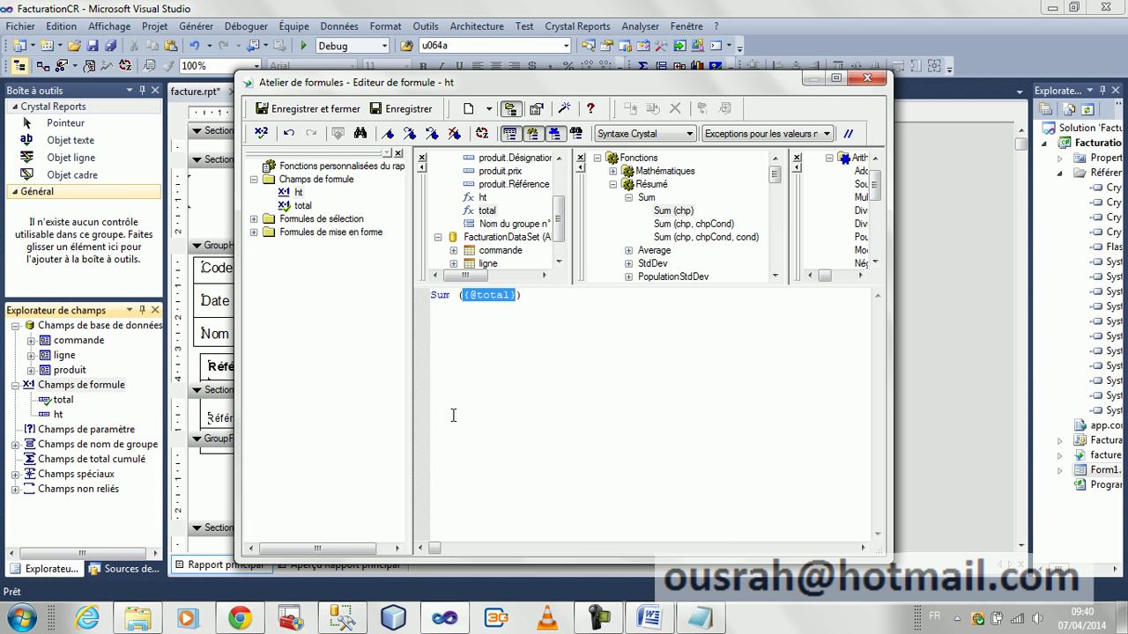
pyautogui.scroll(2, 559, 215)
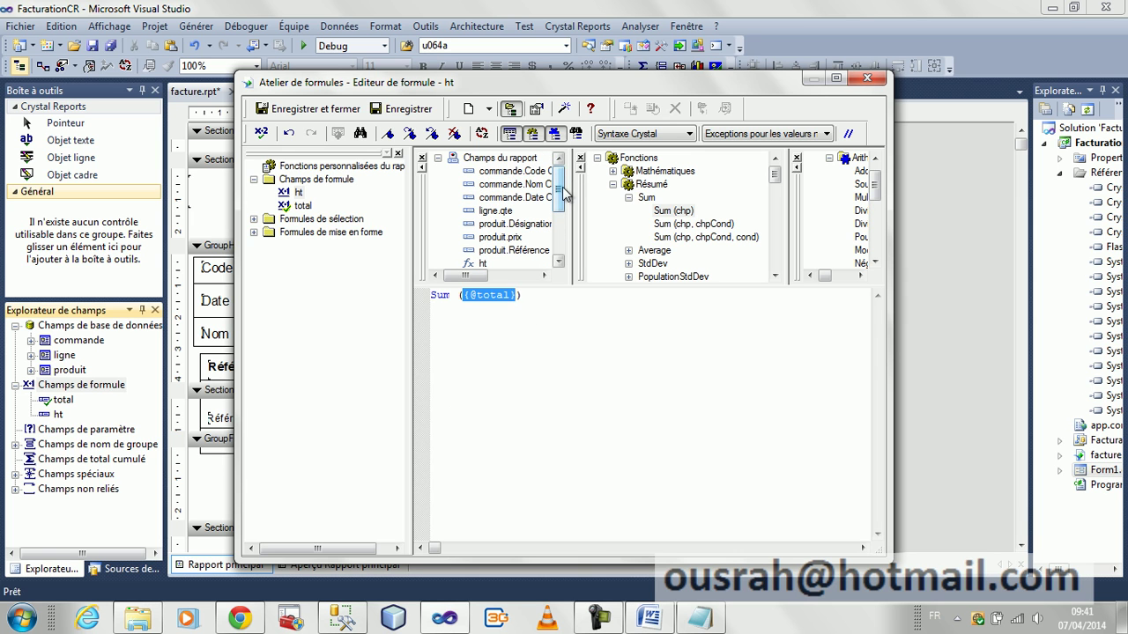
pyautogui.scroll(-1, 562, 201)
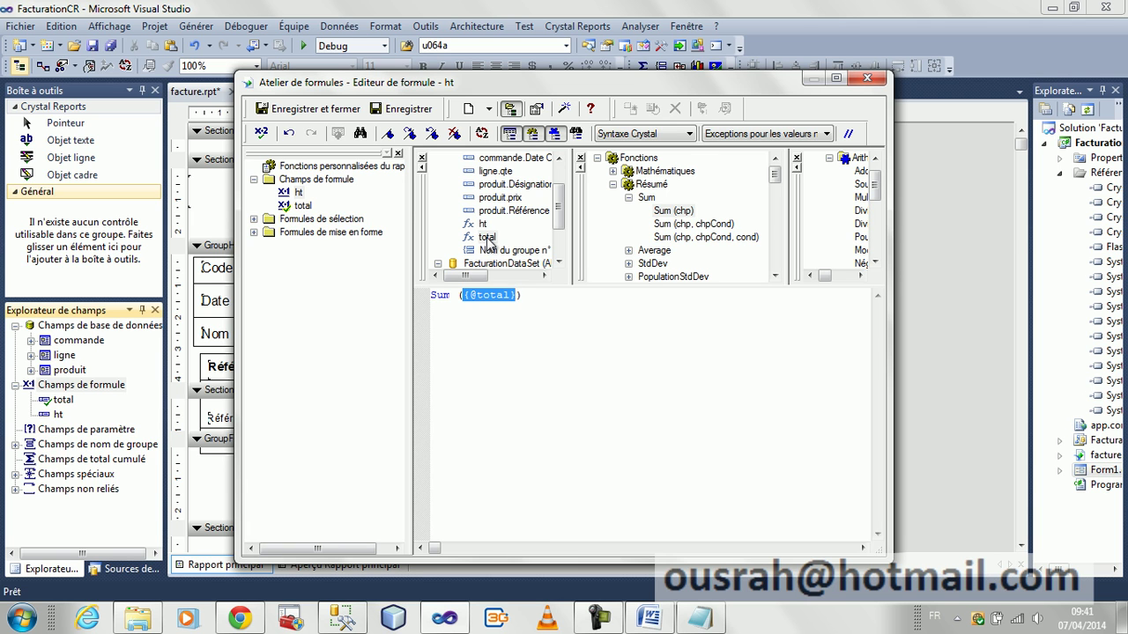
pyautogui.click(540, 300)
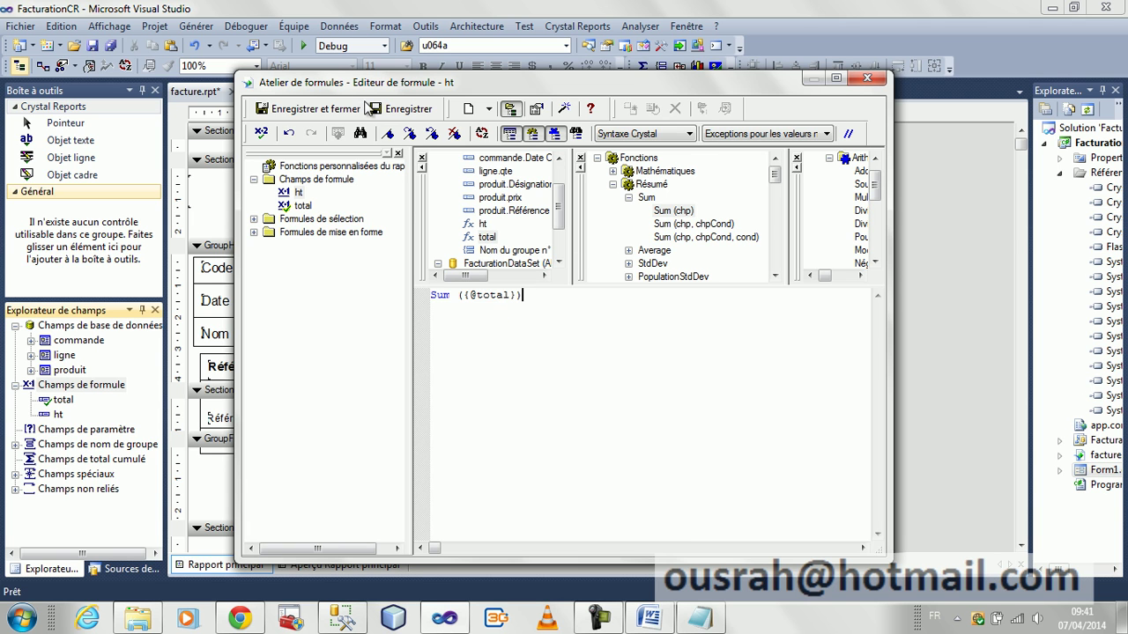
pyautogui.click(317, 109)
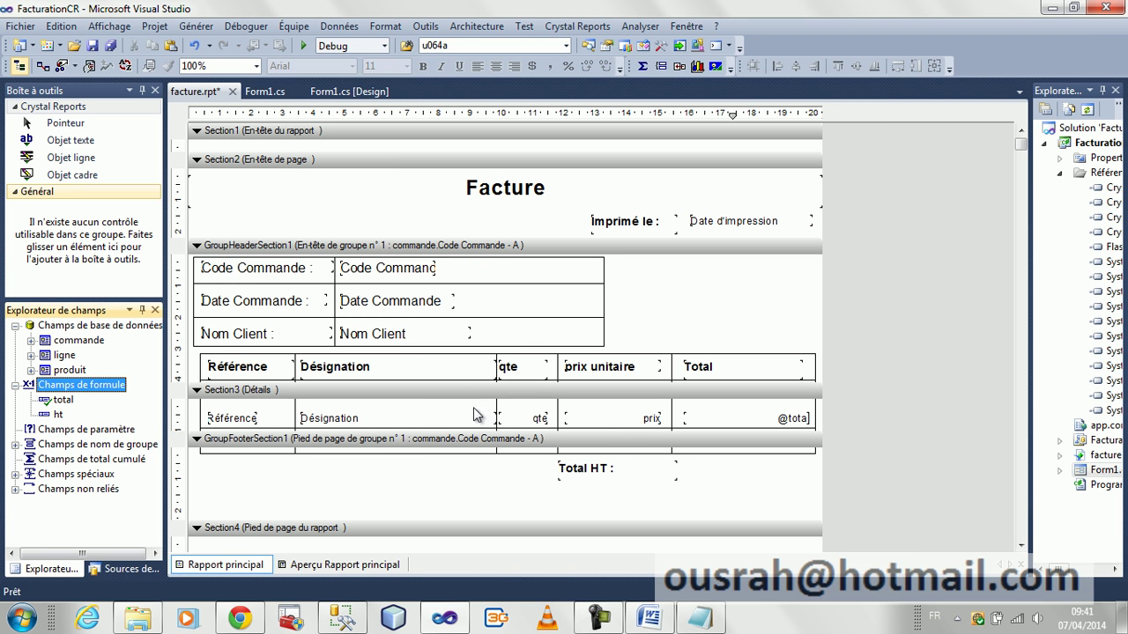
# Place the ht formula field beside the Total HT heading in the group footer, set its font size to 12 and fit it under the Total column.
pyautogui.moveTo(58, 414); pyautogui.dragTo(812, 473)
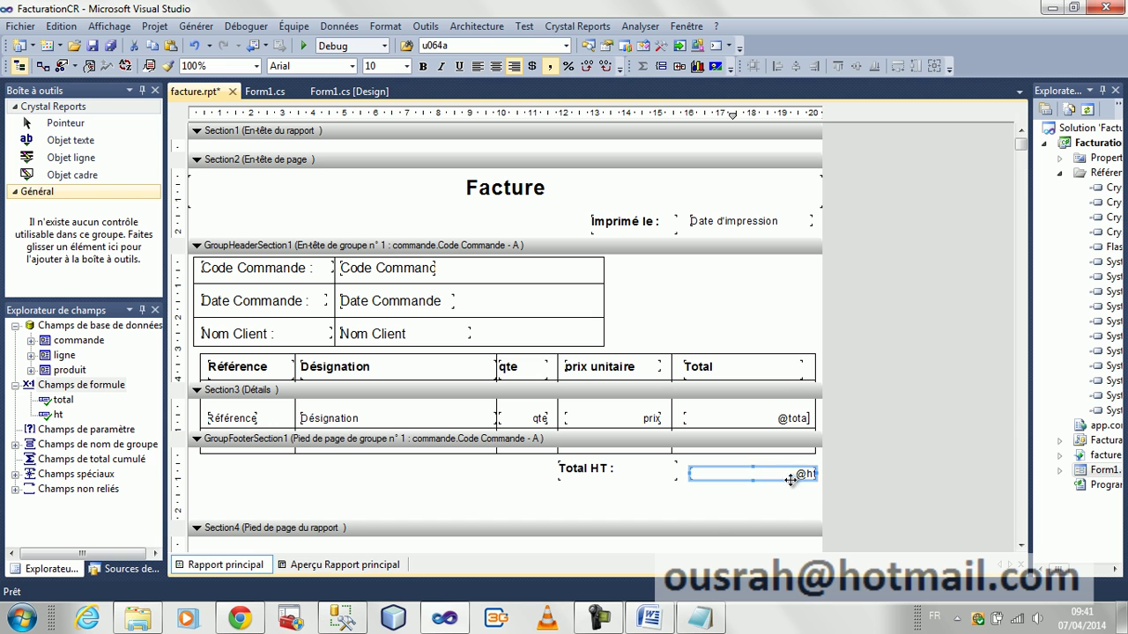
pyautogui.click(775, 474)
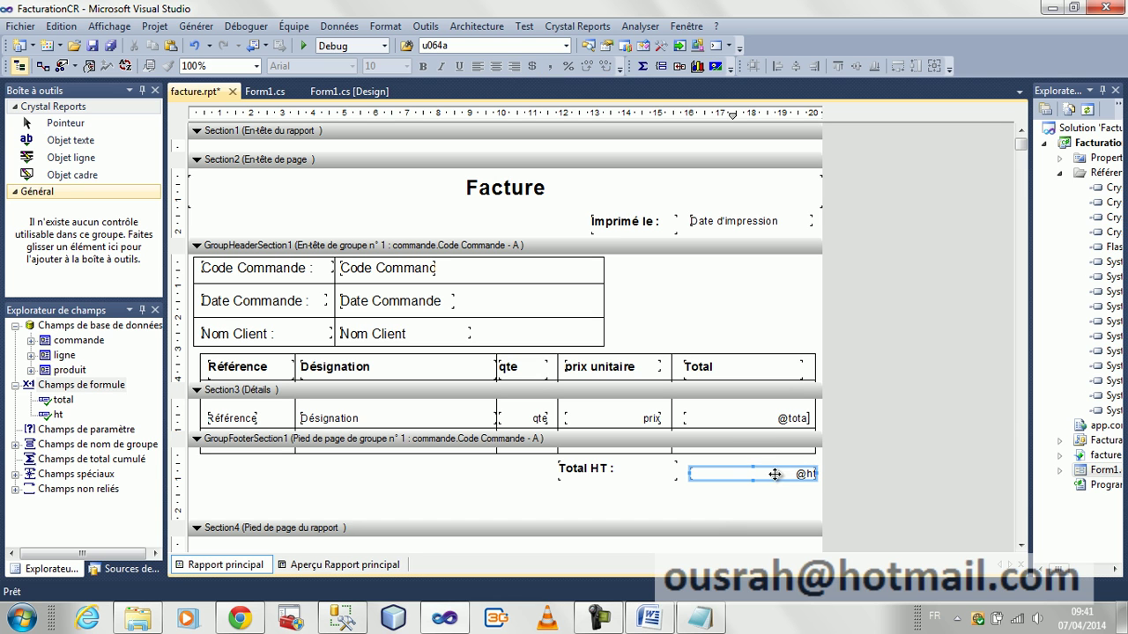
pyautogui.click(406, 66)
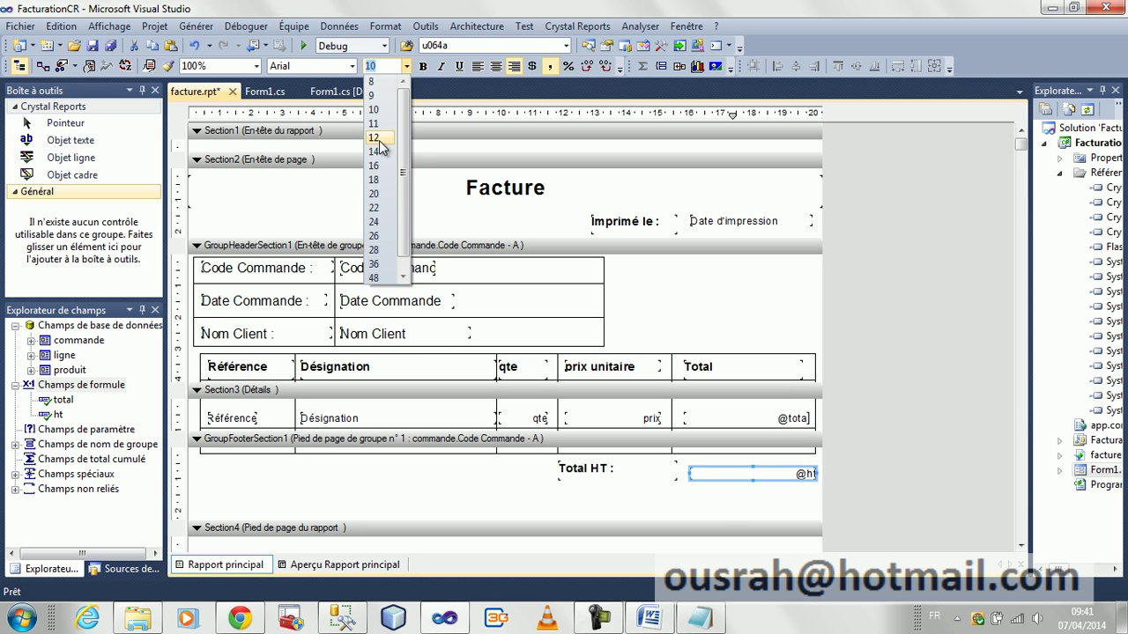
pyautogui.click(379, 138)
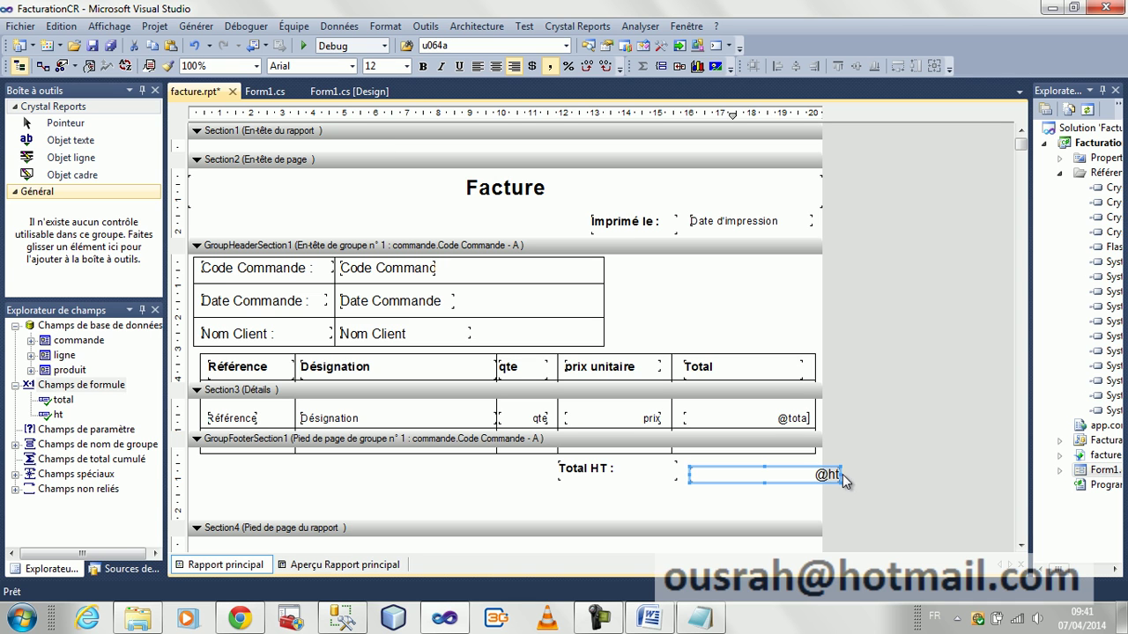
pyautogui.moveTo(843, 475); pyautogui.dragTo(749, 459)
# Run the project, maximize Form1, compare the Total HT on the invoices of orders 1 and 2, and close the form.
pyautogui.click(303, 46)
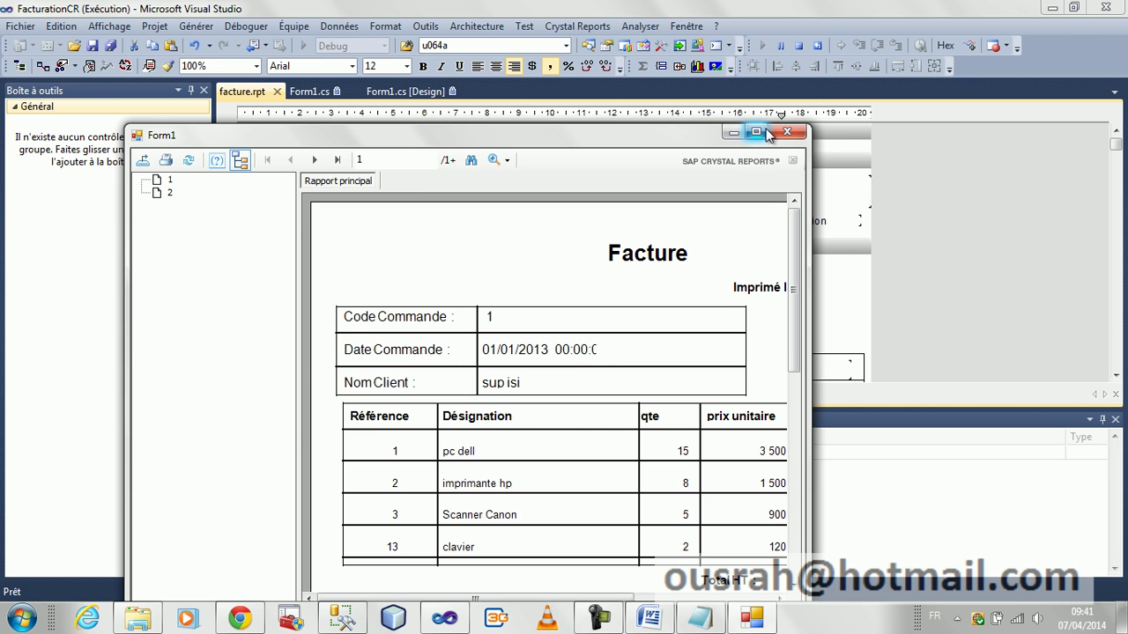
pyautogui.doubleClick(763, 123)
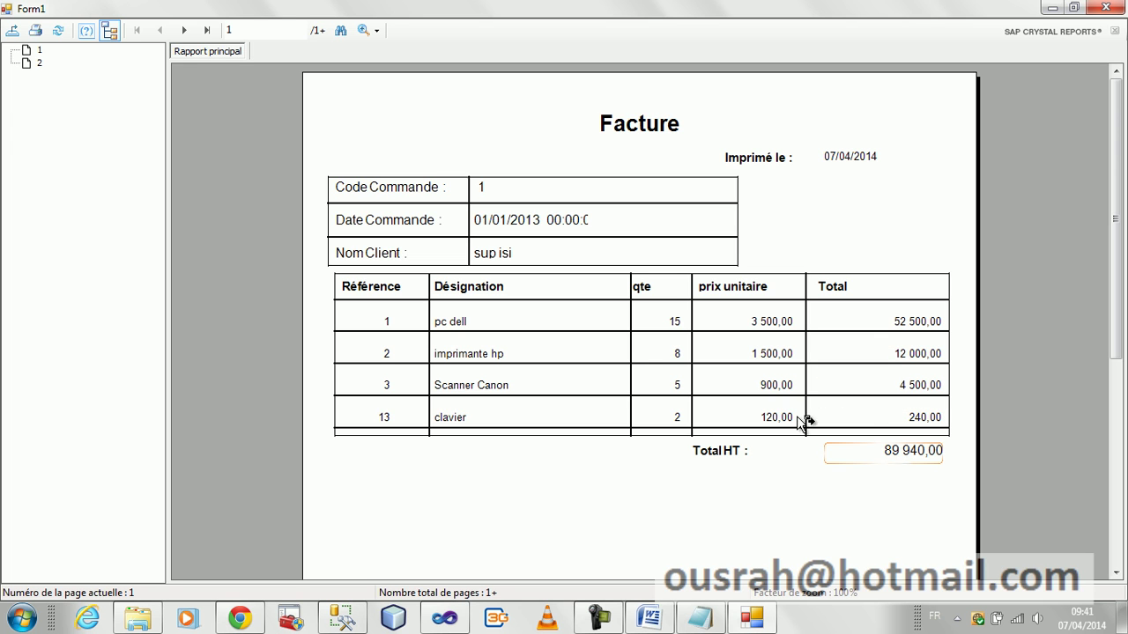
pyautogui.click(40, 64)
pyautogui.click(40, 50)
pyautogui.click(38, 64)
pyautogui.click(39, 51)
pyautogui.click(39, 64)
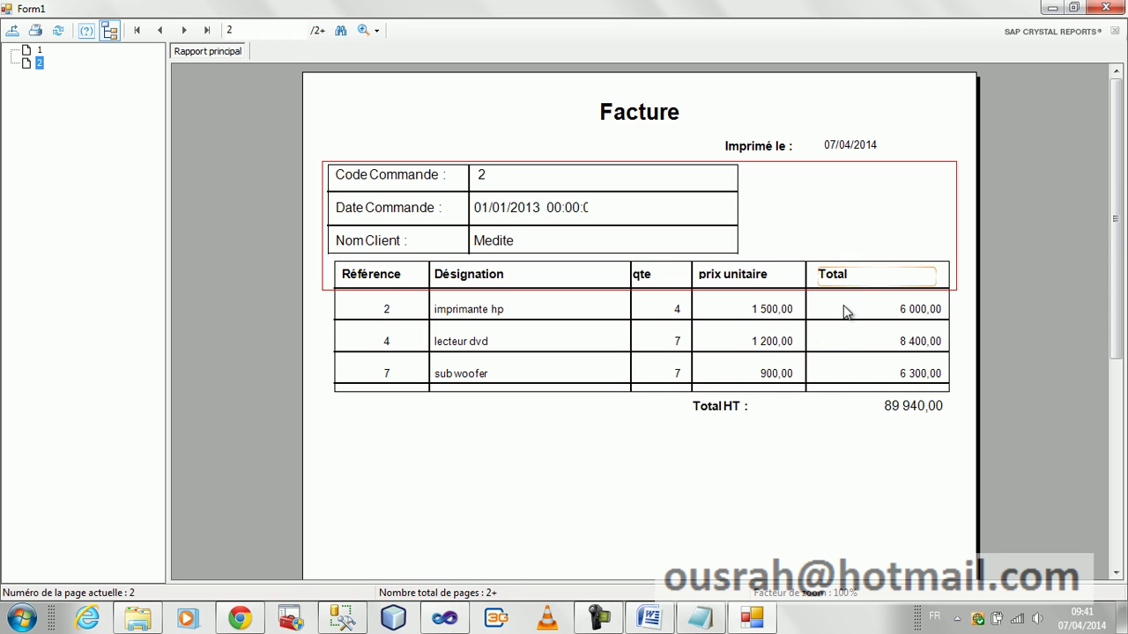
pyautogui.click(39, 50)
pyautogui.click(39, 64)
pyautogui.click(1112, 8)
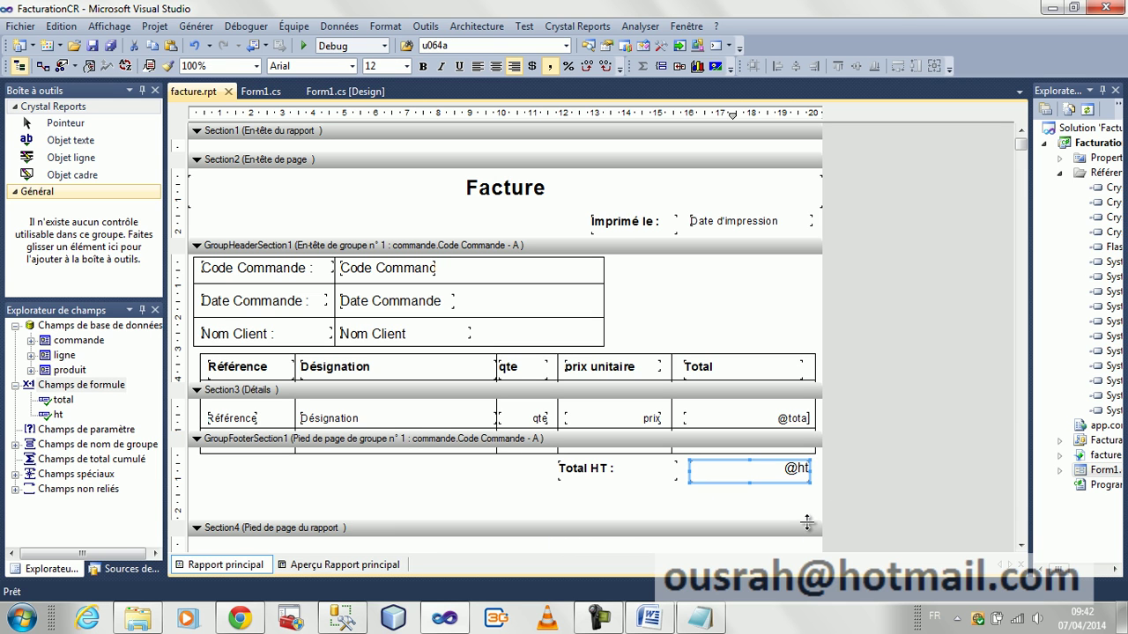
# Increase the group footer's height and paste two copies of the Total HT heading, one under the other, below the original.
pyautogui.moveTo(805, 525); pyautogui.dragTo(807, 534)
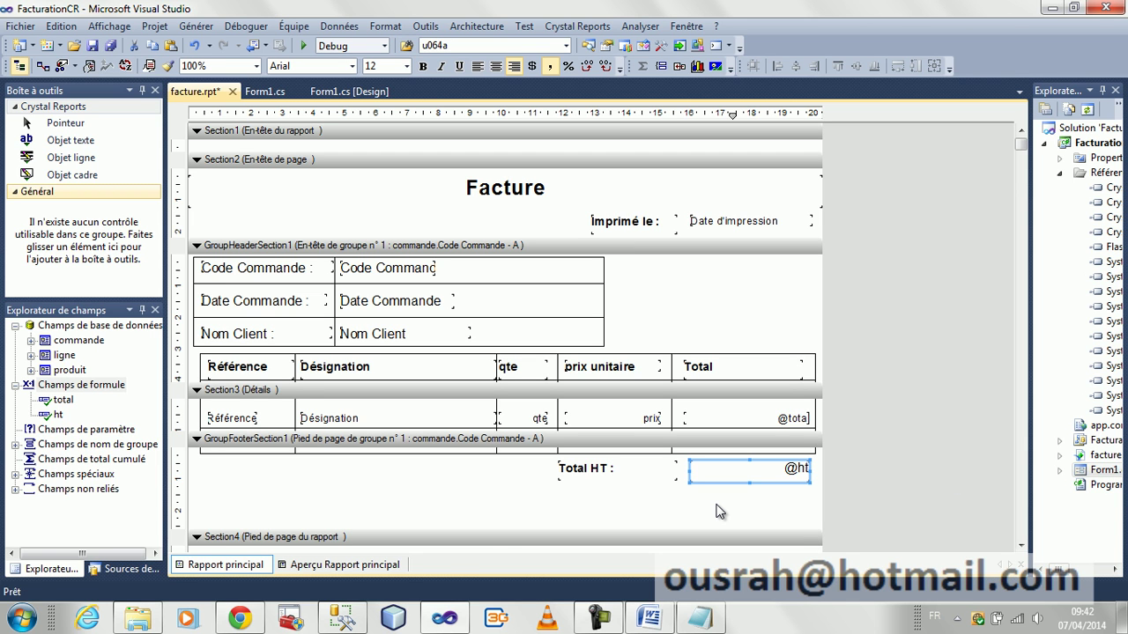
pyautogui.click(620, 465)
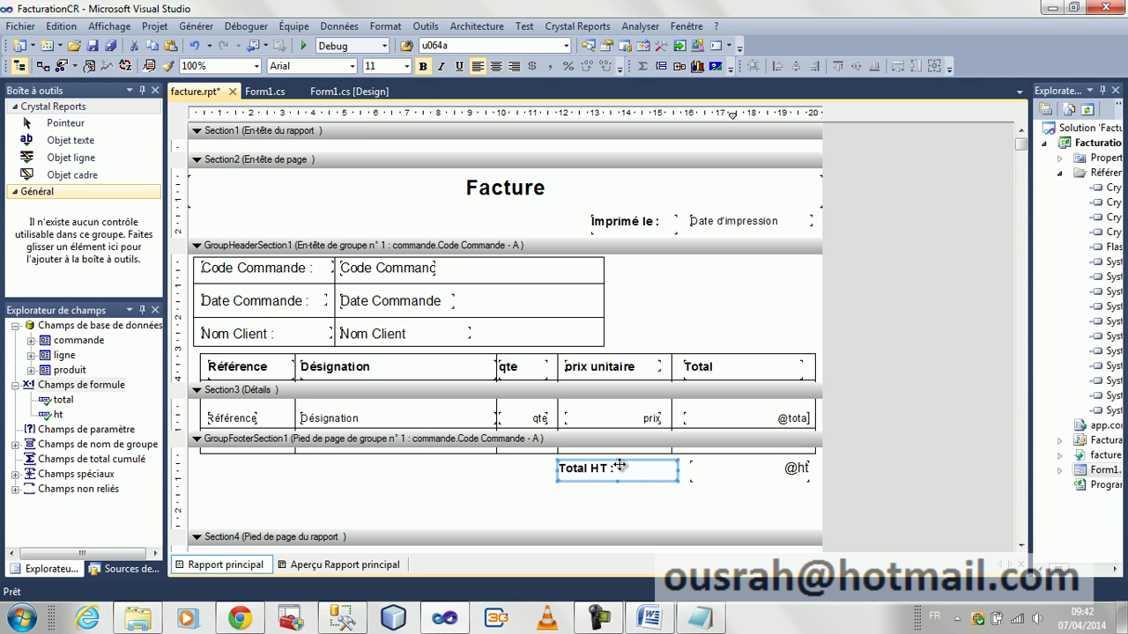
pyautogui.hotkey('ctrl', 'c')
pyautogui.hotkey('ctrl', 'v')
pyautogui.click(562, 489)
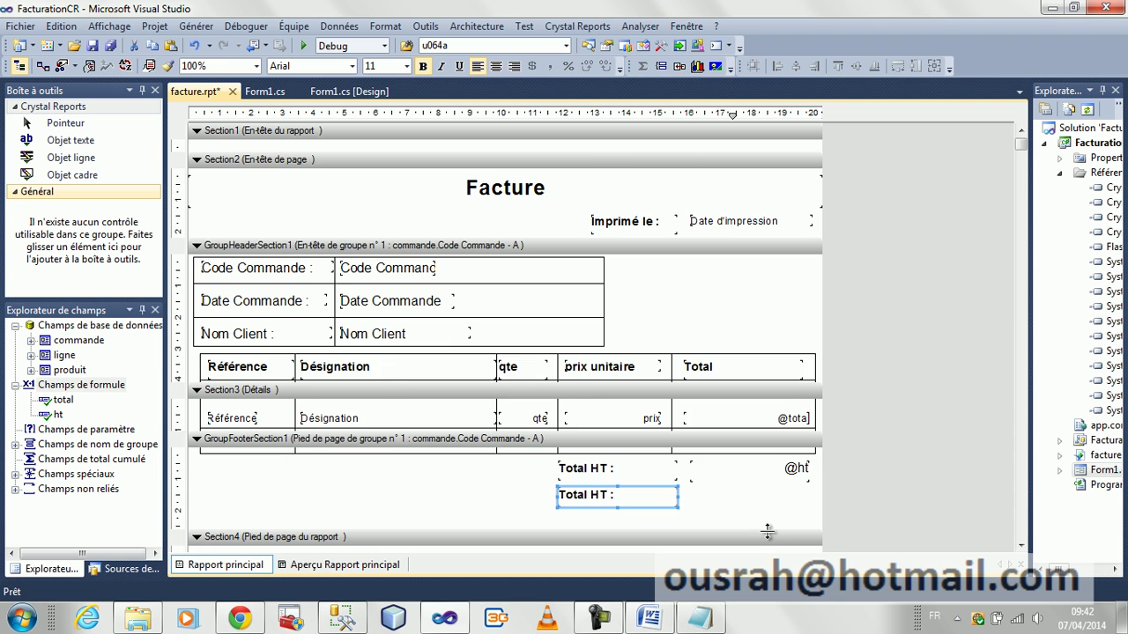
pyautogui.scroll(-2, 767, 531)
pyautogui.click(619, 460)
pyautogui.hotkey('ctrl', 'v')
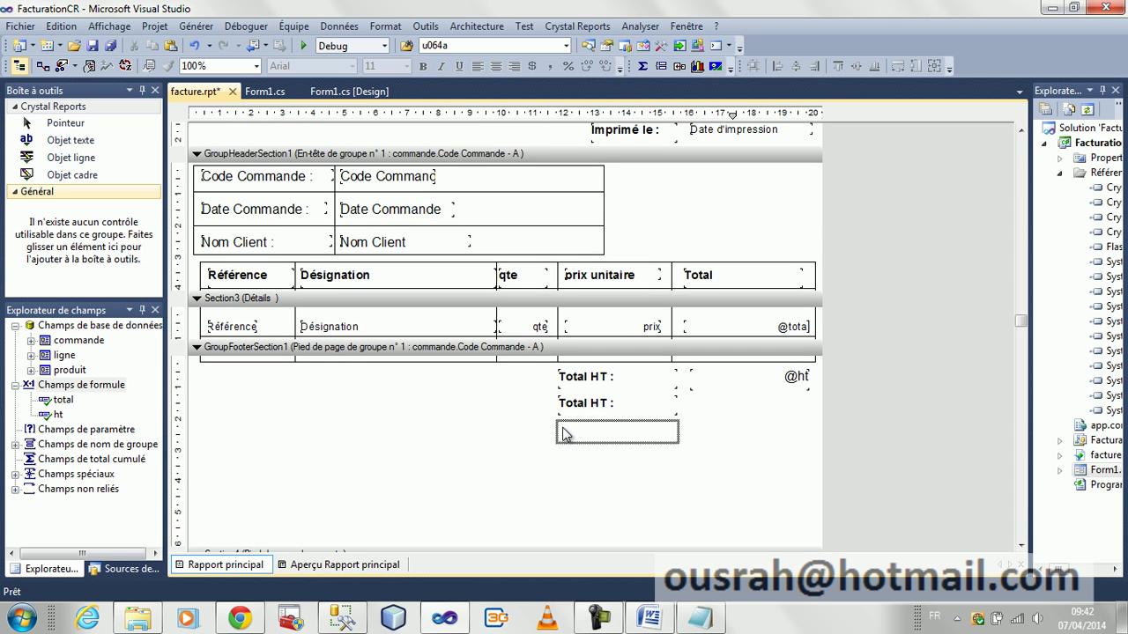
pyautogui.click(564, 433)
# Change the two copied headings to read "TVA 20% :" and "Total TTC :".
pyautogui.click(586, 402)
pyautogui.click(614, 402)
pyautogui.moveTo(615, 403); pyautogui.dragTo(512, 397)
pyautogui.write('TVA 20%')
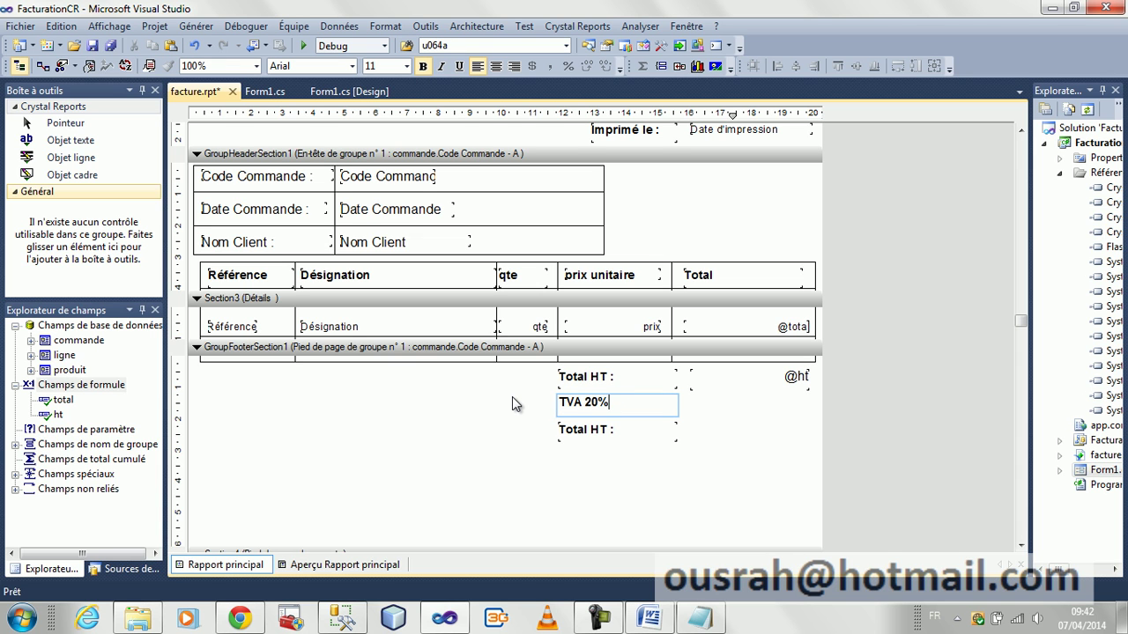
pyautogui.doubleClick(599, 431)
pyautogui.moveTo(630, 430); pyautogui.dragTo(483, 429)
pyautogui.write('TC')
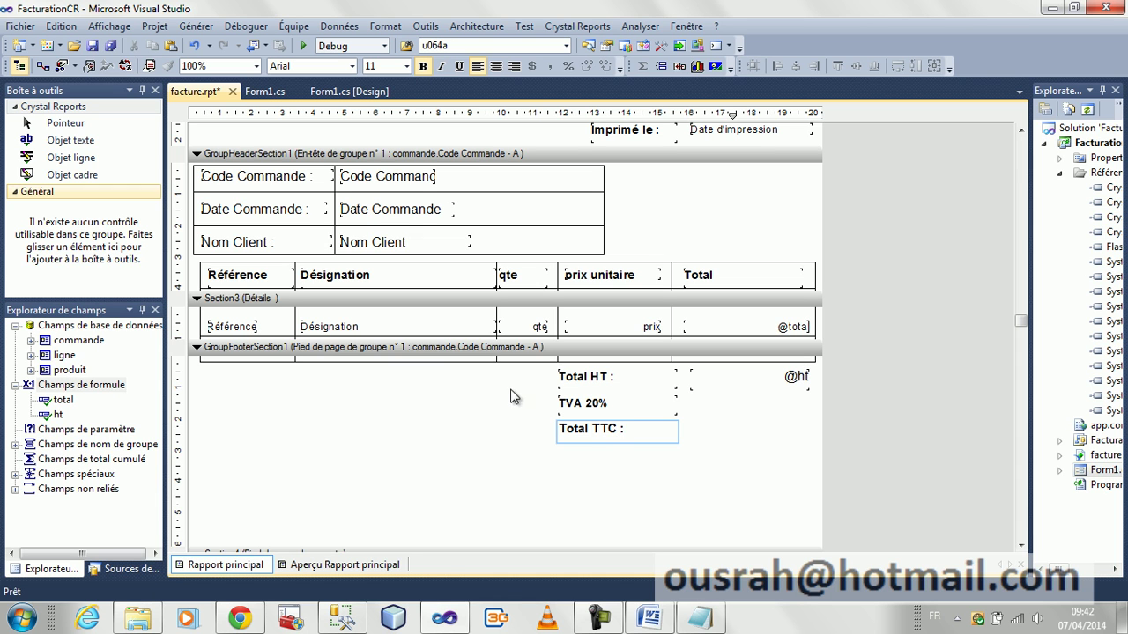
pyautogui.doubleClick(644, 407)
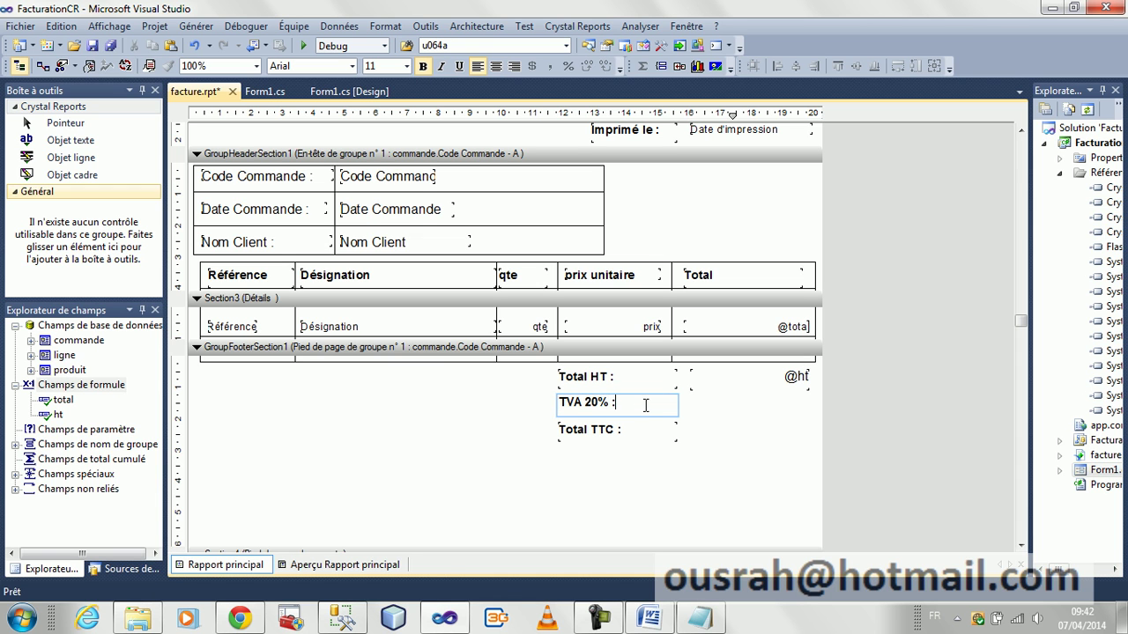
pyautogui.click(380, 430)
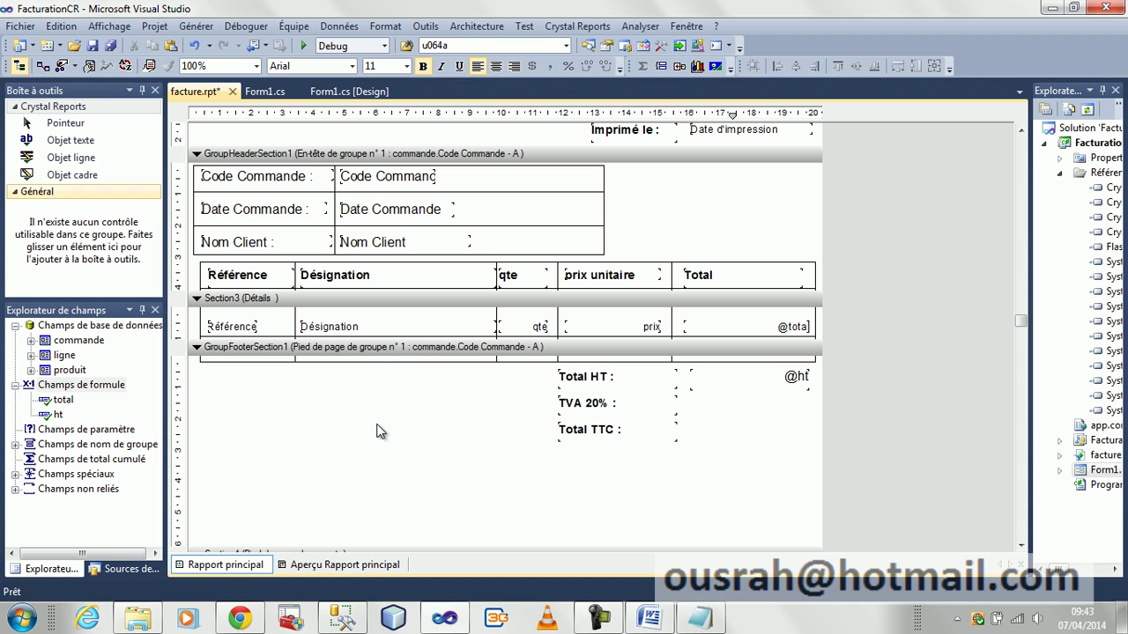
pyautogui.click(85, 388)
pyautogui.rightClick(84, 392)
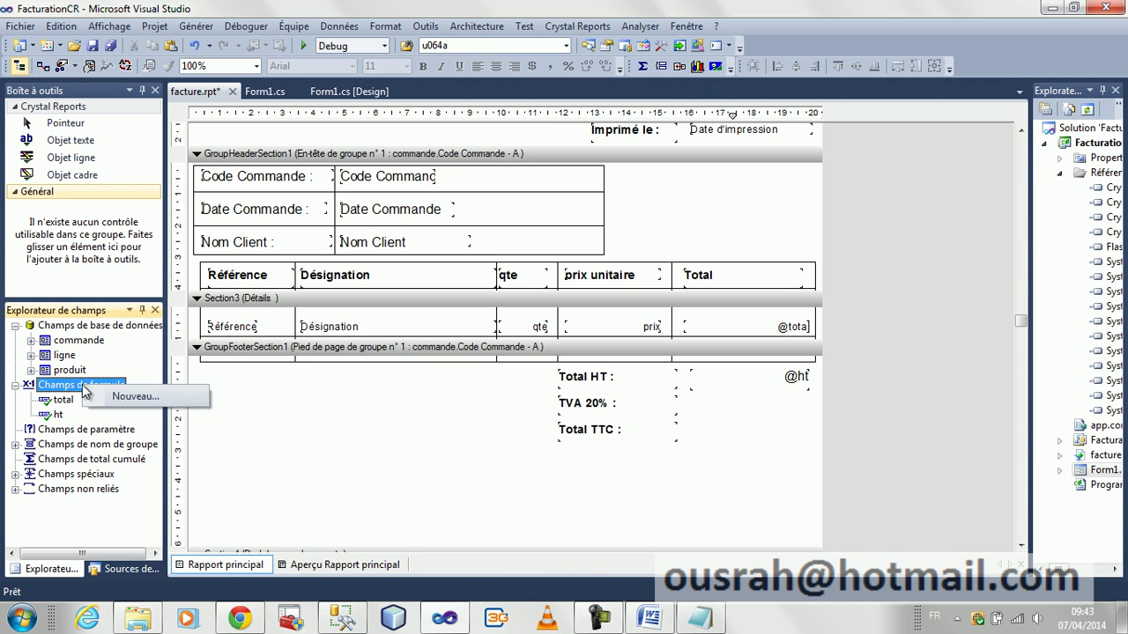
pyautogui.click(143, 395)
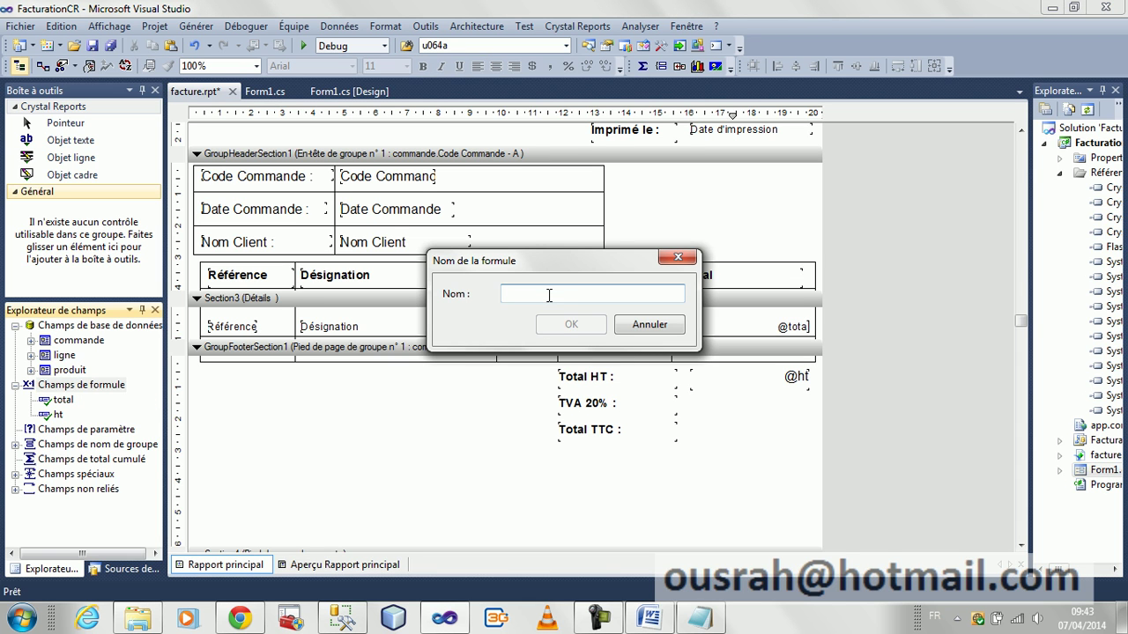
pyautogui.write('tva')
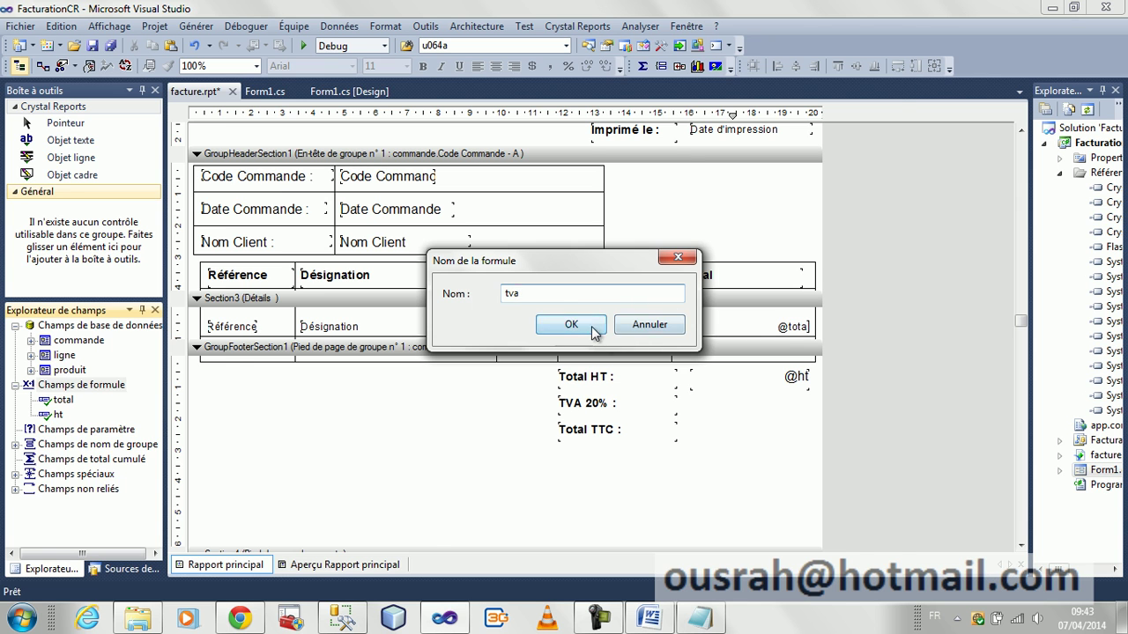
pyautogui.click(572, 324)
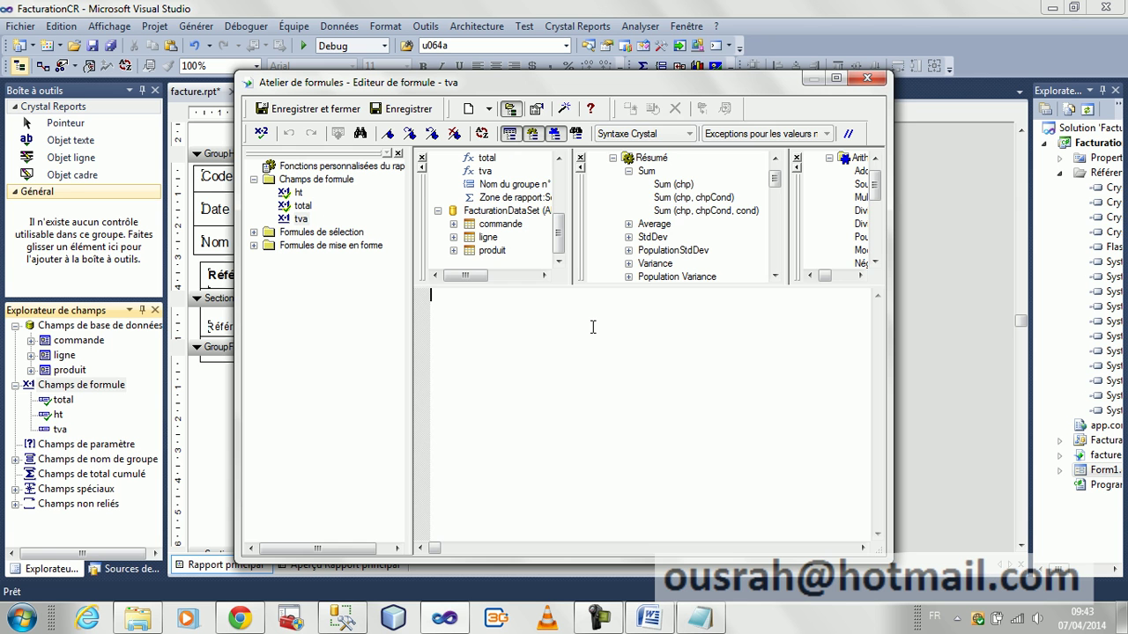
pyautogui.doubleClick(490, 160)
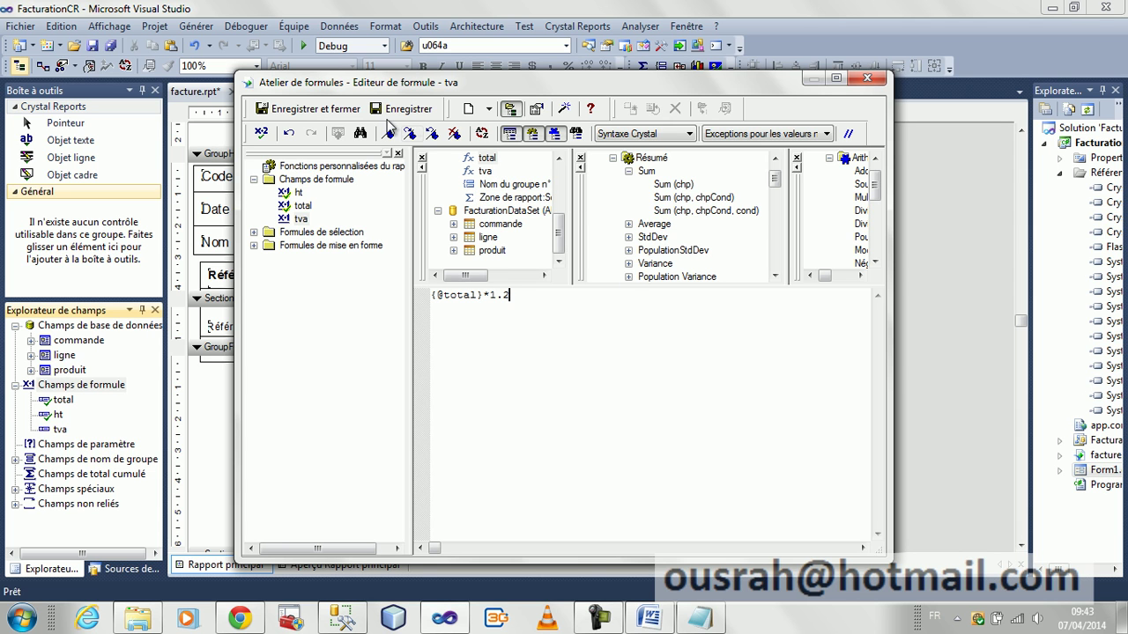
pyautogui.click(337, 112)
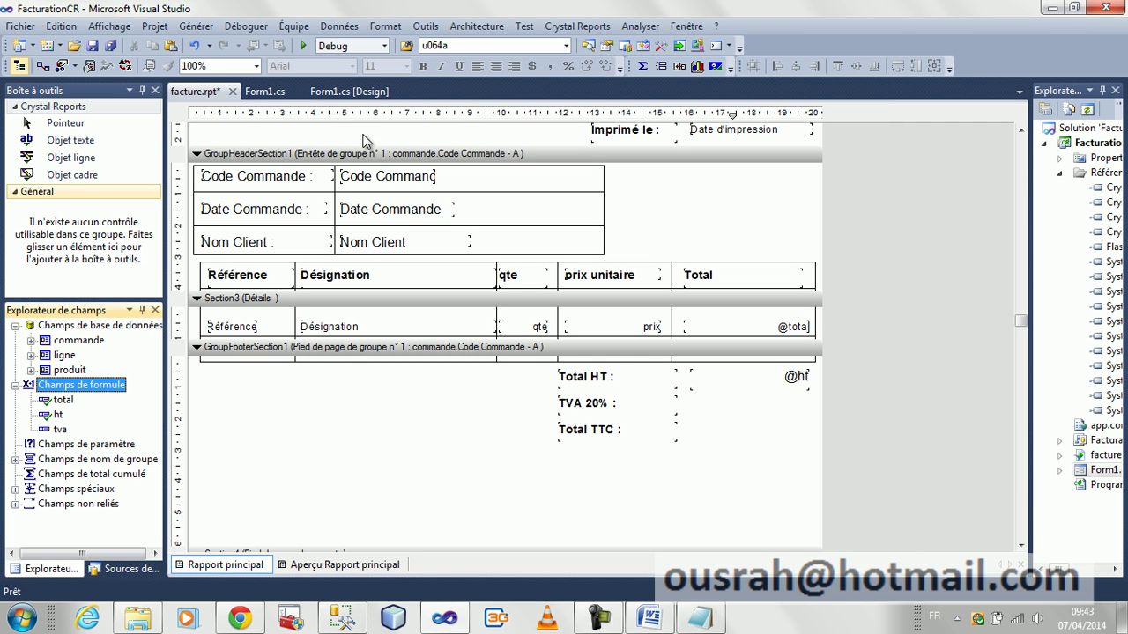
# Place the tva formula field beside the TVA 20% heading in the group footer and copy the ht field's formatting onto it.
pyautogui.moveTo(58, 430); pyautogui.dragTo(811, 409)
pyautogui.click(735, 371)
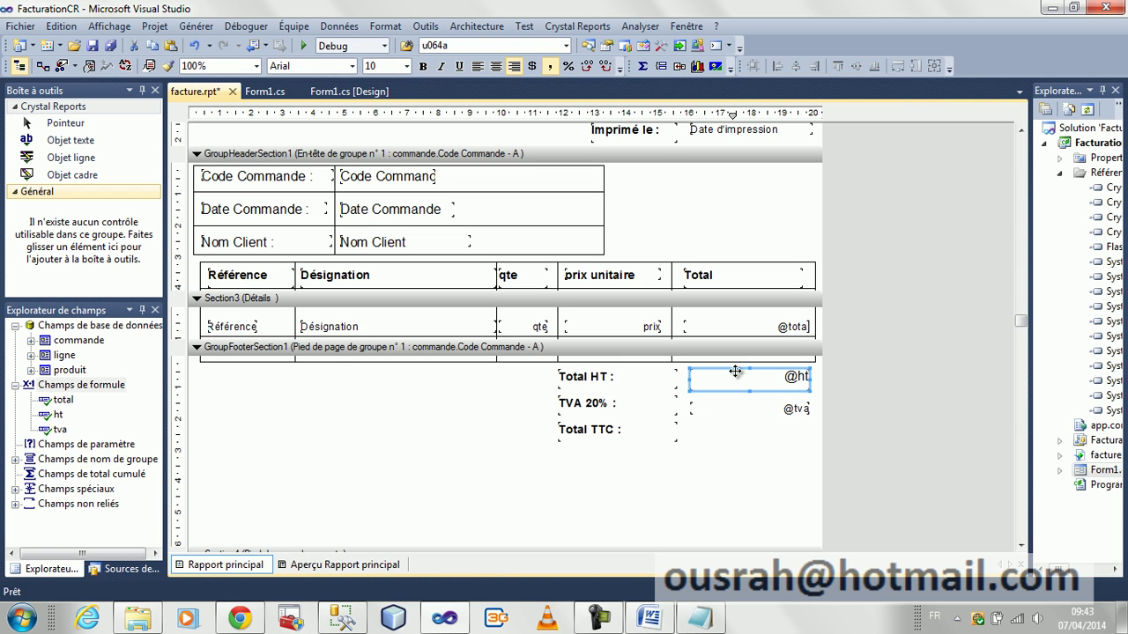
pyautogui.click(168, 71)
pyautogui.click(721, 405)
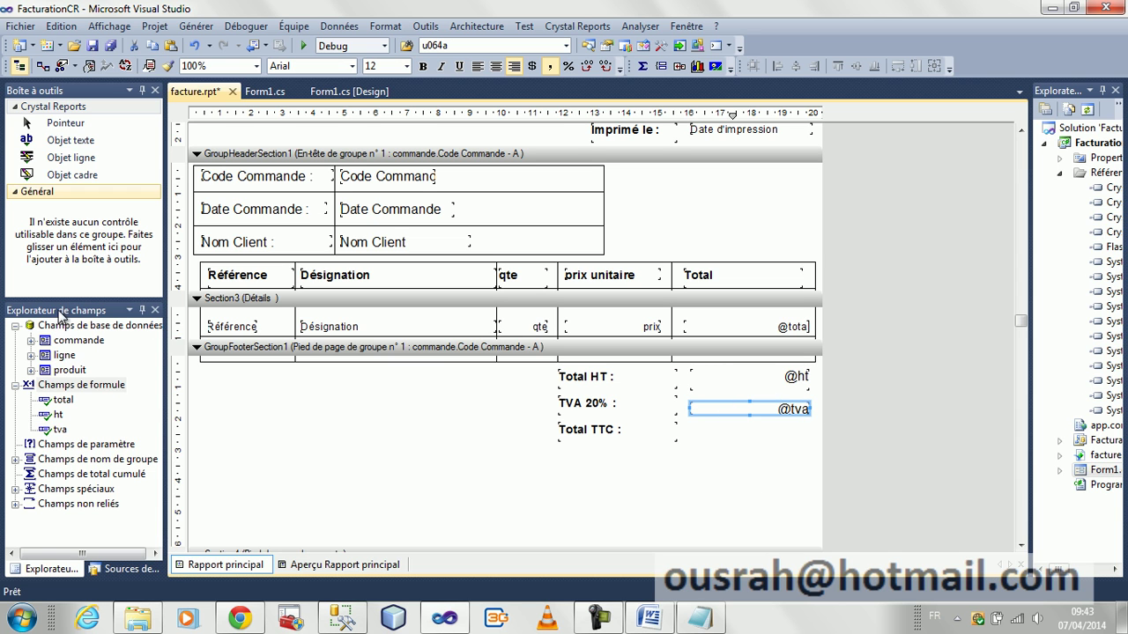
pyautogui.click(79, 385)
pyautogui.rightClick(79, 385)
pyautogui.click(134, 395)
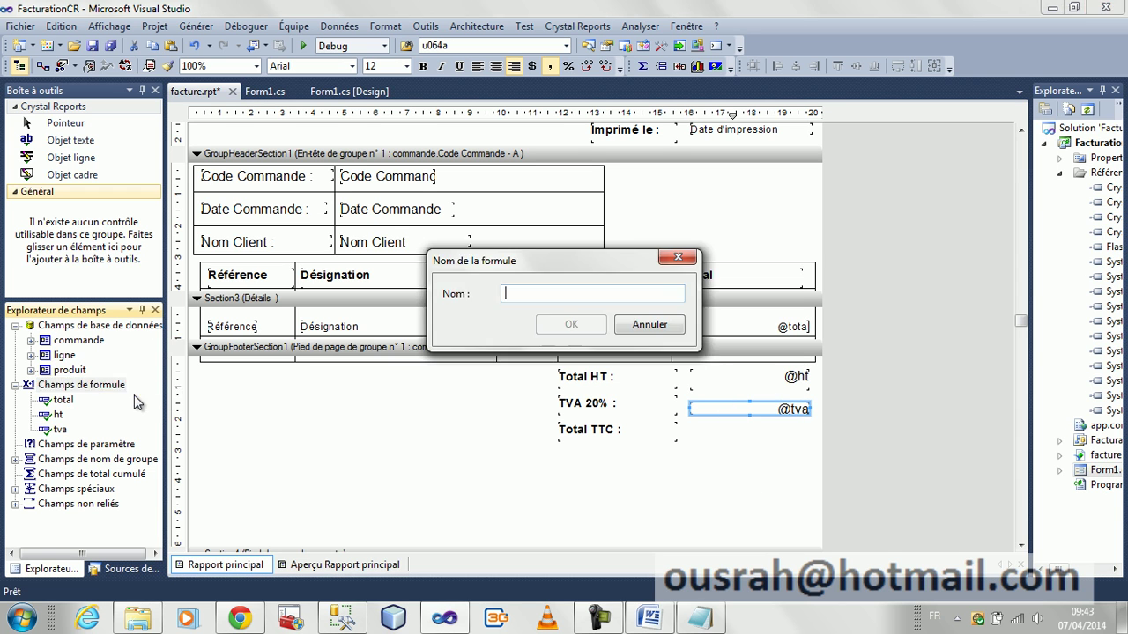
pyautogui.write('ttc')
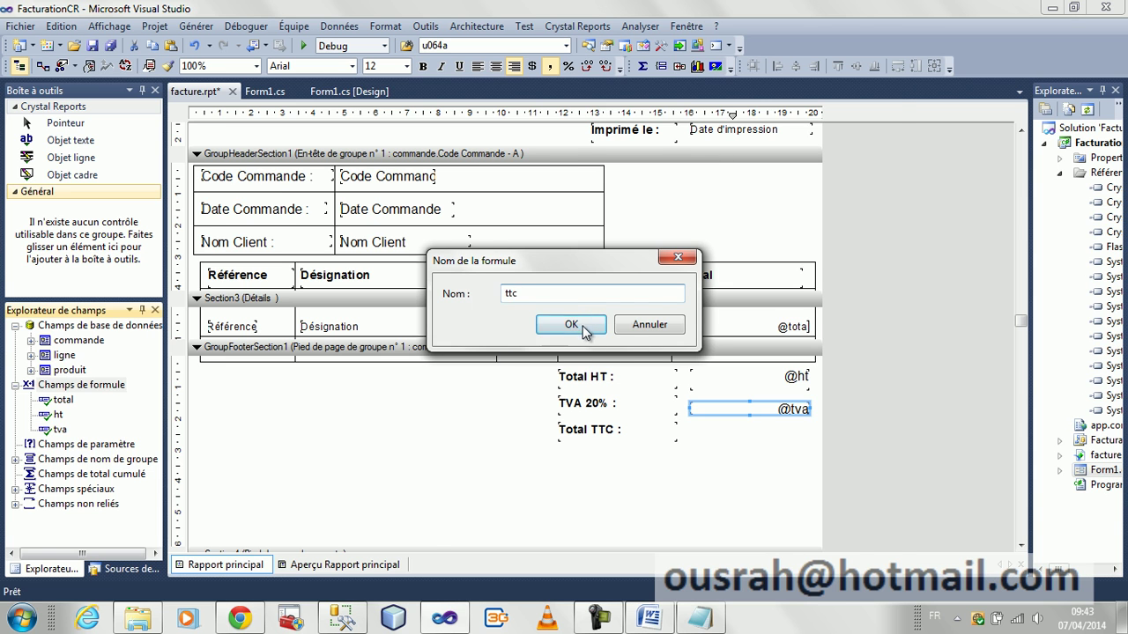
pyautogui.click(585, 328)
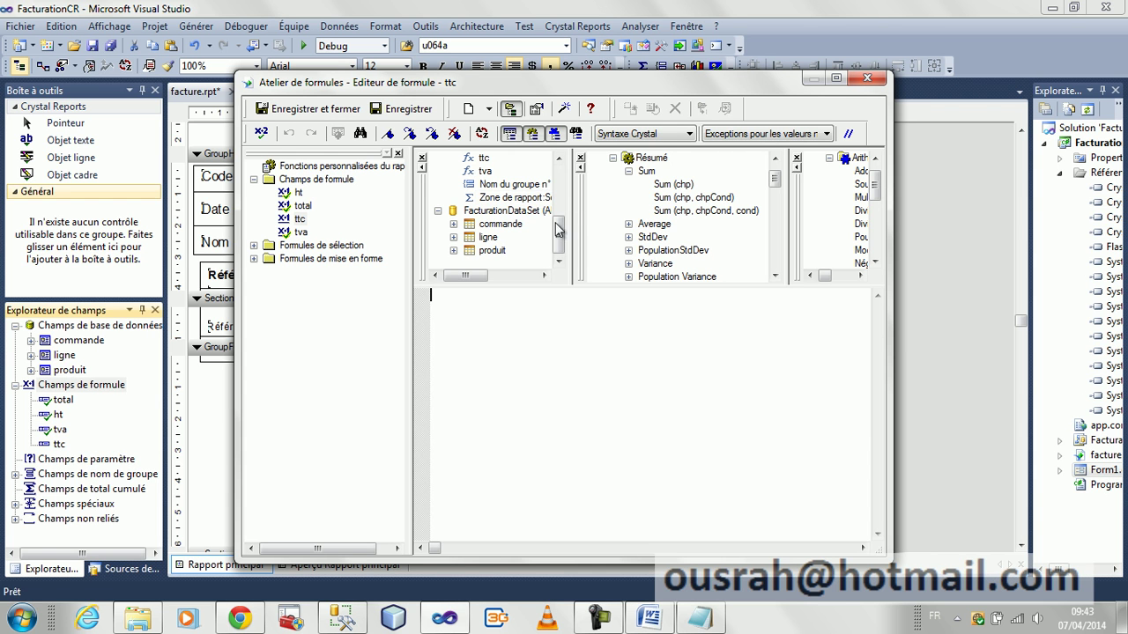
pyautogui.scroll(1, 560, 229)
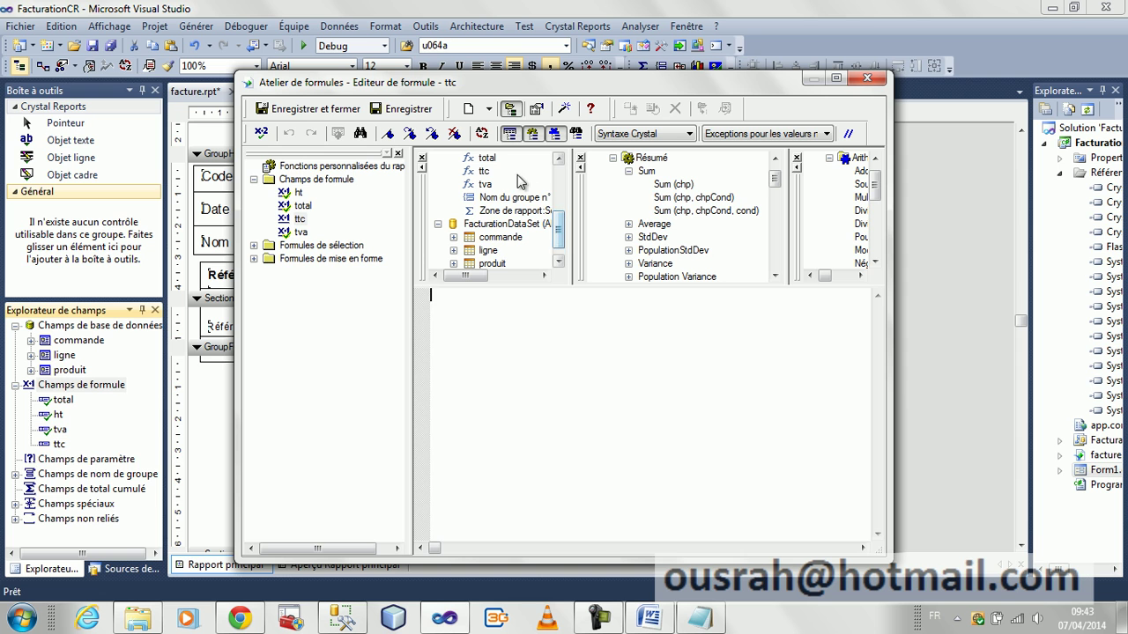
pyautogui.moveTo(558, 226); pyautogui.dragTo(559, 220)
pyautogui.doubleClick(482, 172)
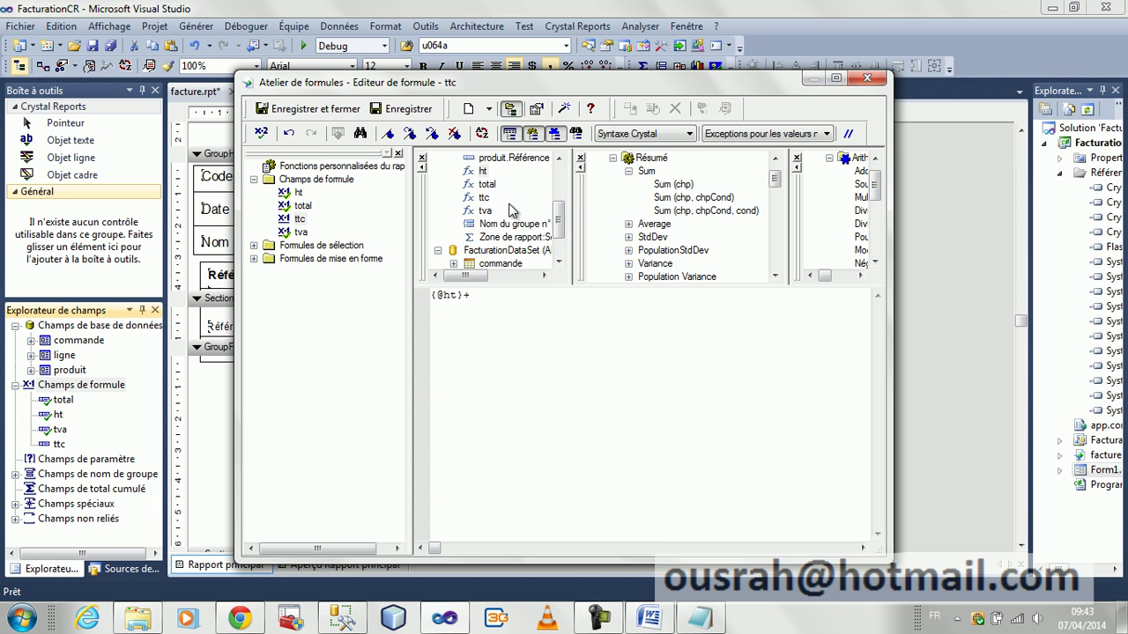
pyautogui.doubleClick(484, 213)
pyautogui.click(304, 109)
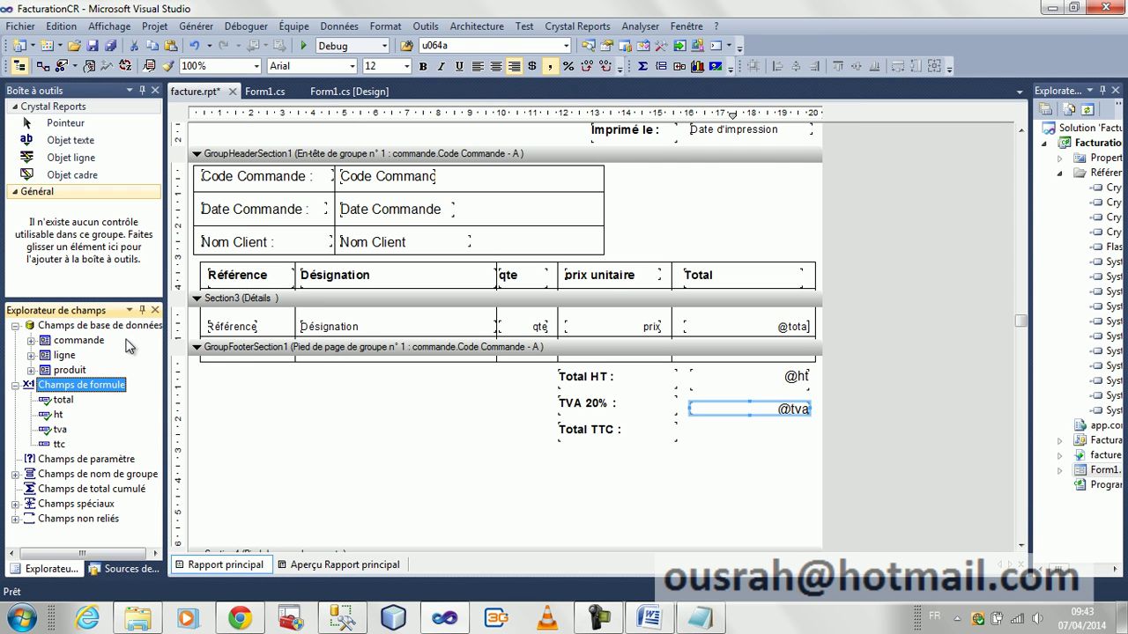
# Place the ttc formula field beside the Total TTC heading and copy the tva field's formatting onto it.
pyautogui.moveTo(58, 444); pyautogui.dragTo(812, 429)
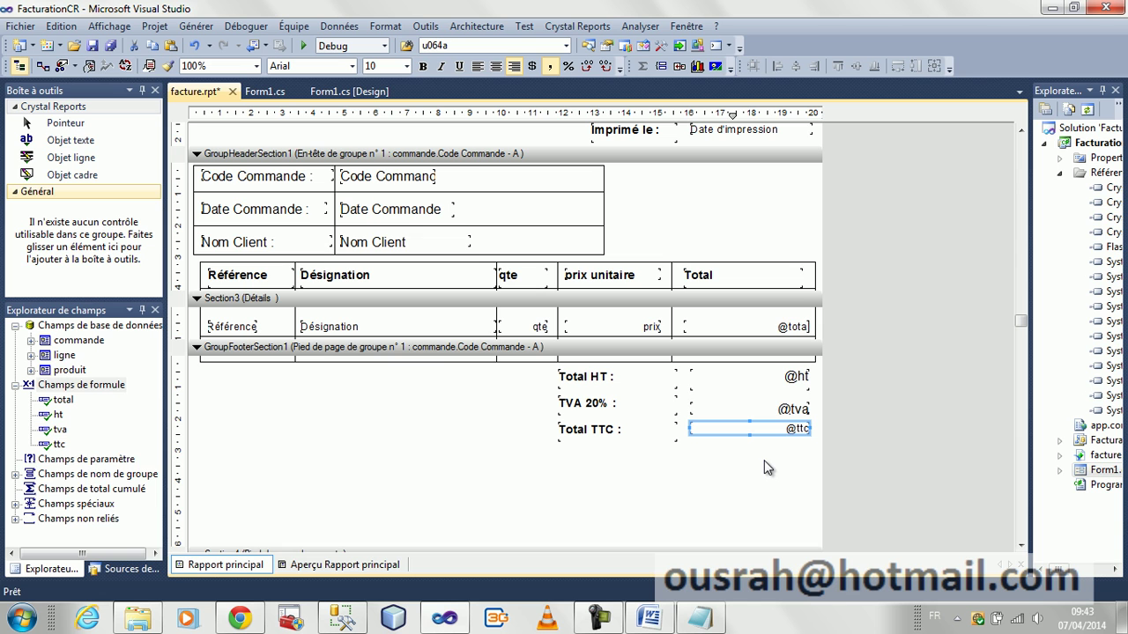
pyautogui.click(755, 408)
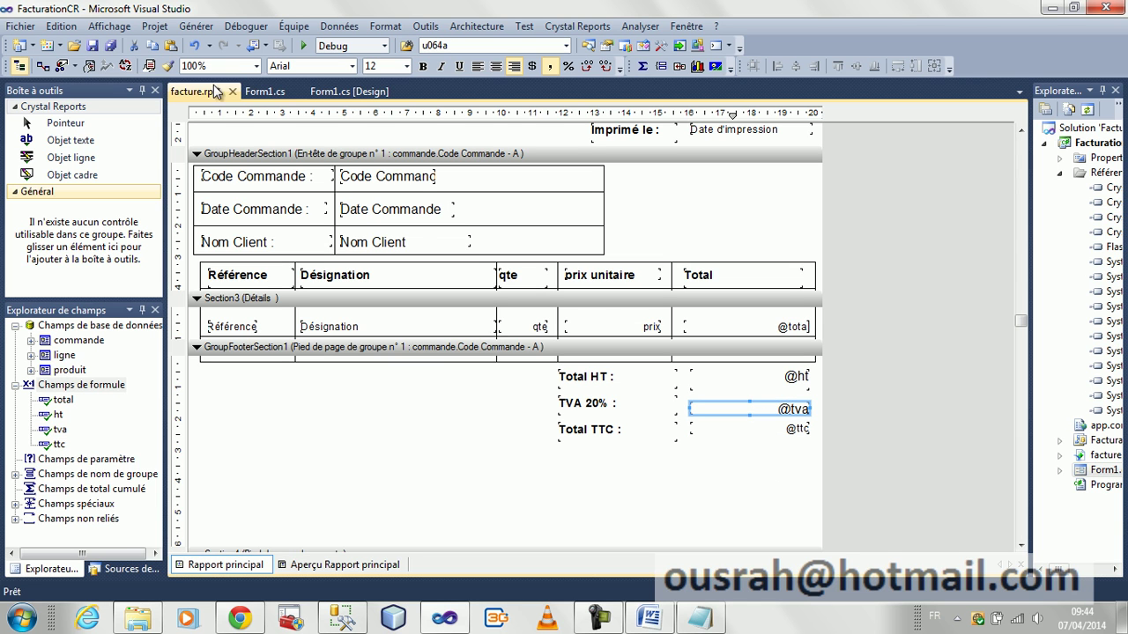
pyautogui.click(167, 66)
pyautogui.click(777, 432)
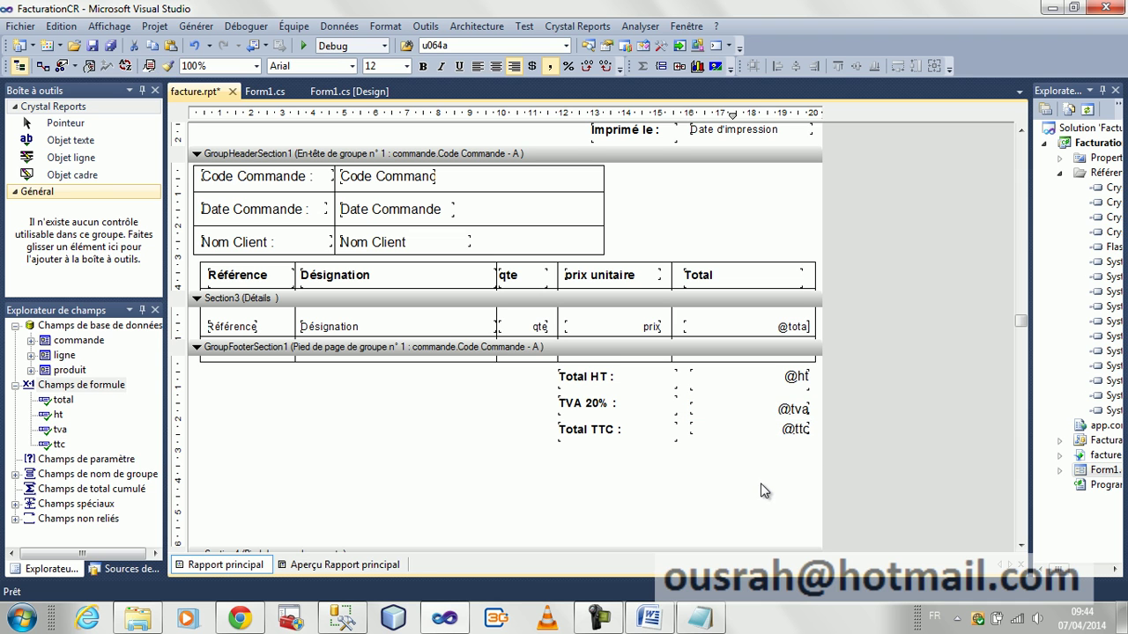
# Draw a box around the three totals in the group footer and a vertical line separating the headings from the values.
pyautogui.click(73, 175)
pyautogui.moveTo(554, 364)
pyautogui.mouseDown()
pyautogui.moveTo(756, 460)
pyautogui.moveTo(816, 462)
pyautogui.mouseUp()
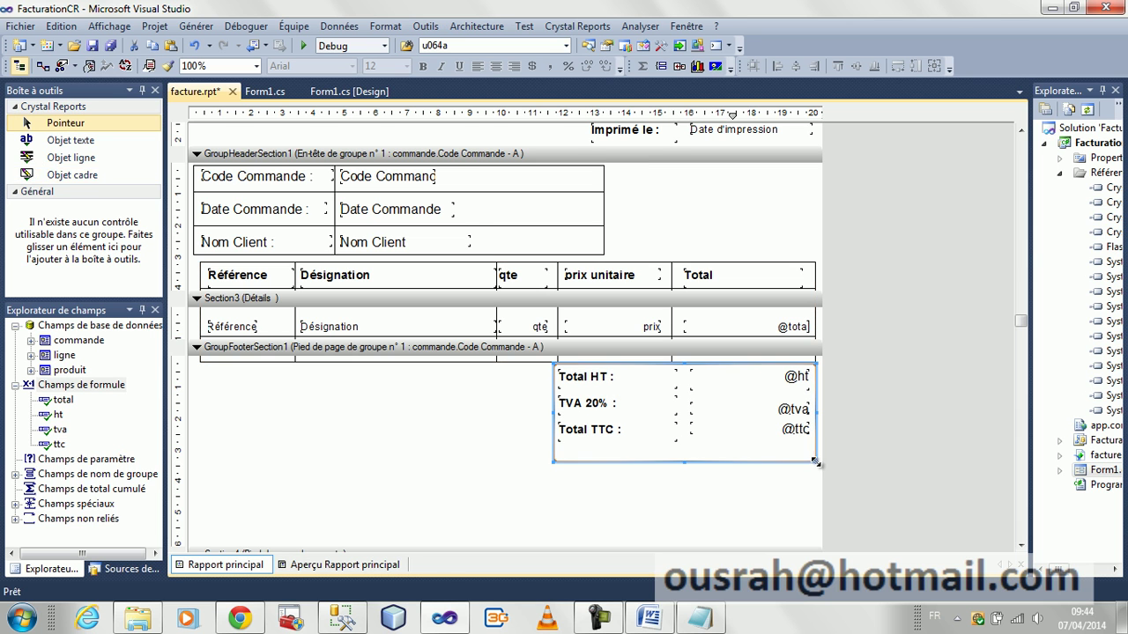
pyautogui.click(74, 156)
pyautogui.moveTo(683, 364); pyautogui.dragTo(684, 460)
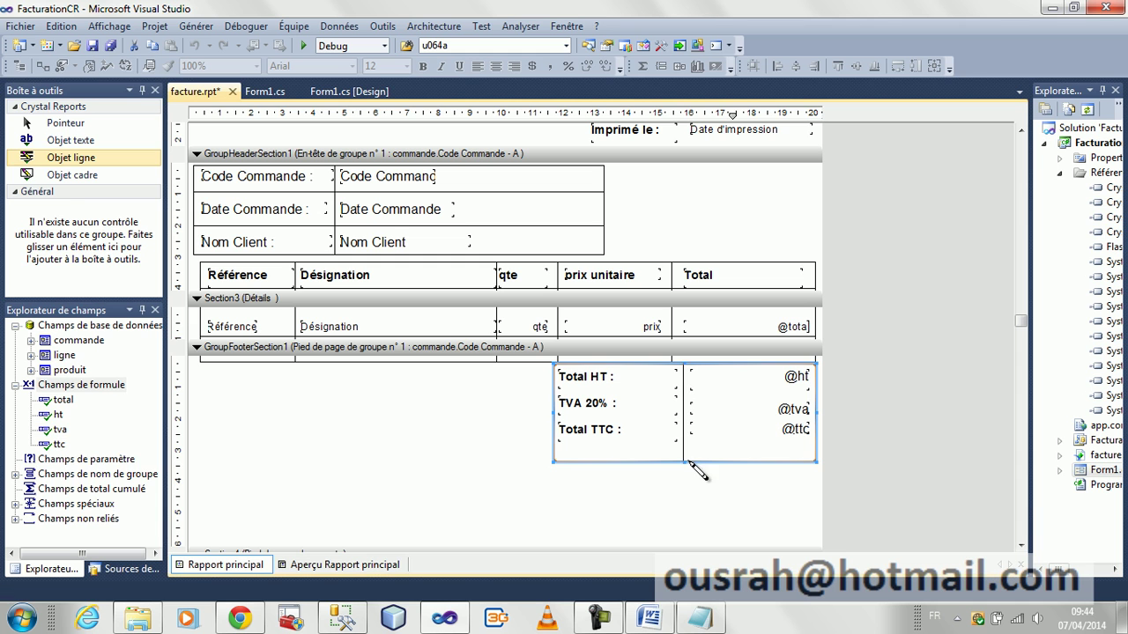
# Draw two horizontal lines across the totals box, one below the Total HT row and one below the TVA 20% row.
pyautogui.click(55, 160)
pyautogui.moveTo(687, 394); pyautogui.dragTo(818, 428)
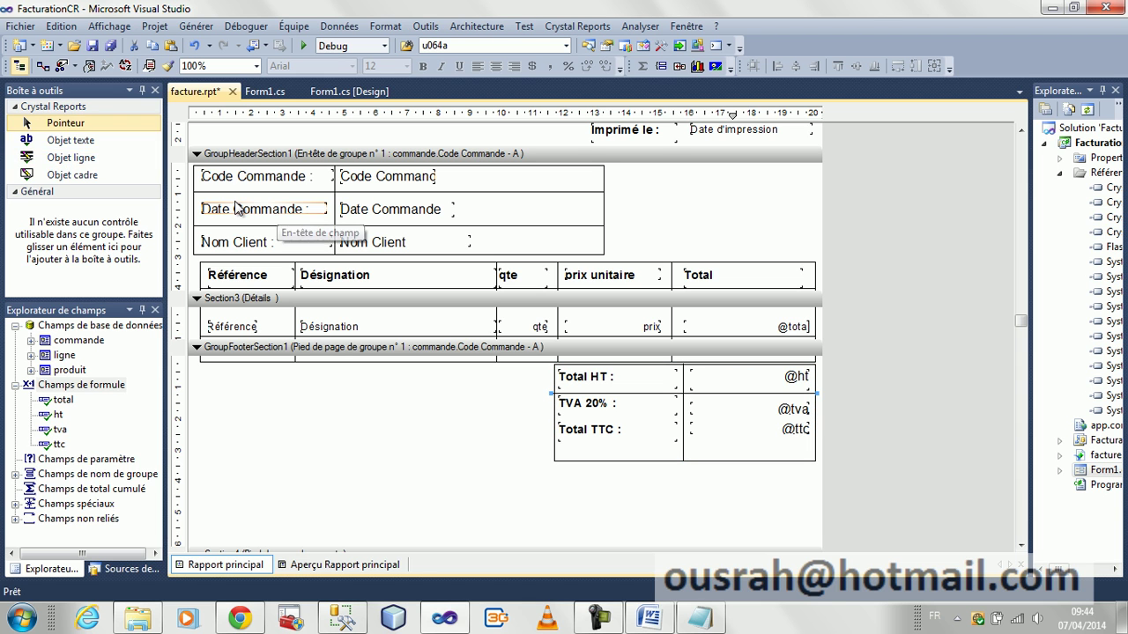
pyautogui.click(60, 159)
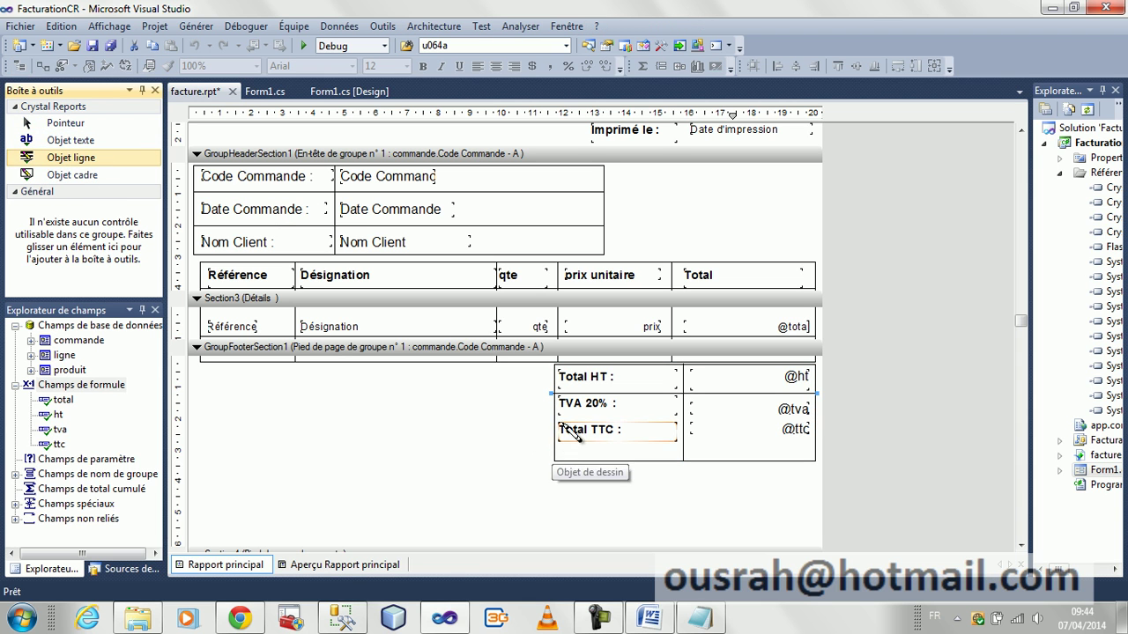
pyautogui.moveTo(555, 419); pyautogui.dragTo(818, 450)
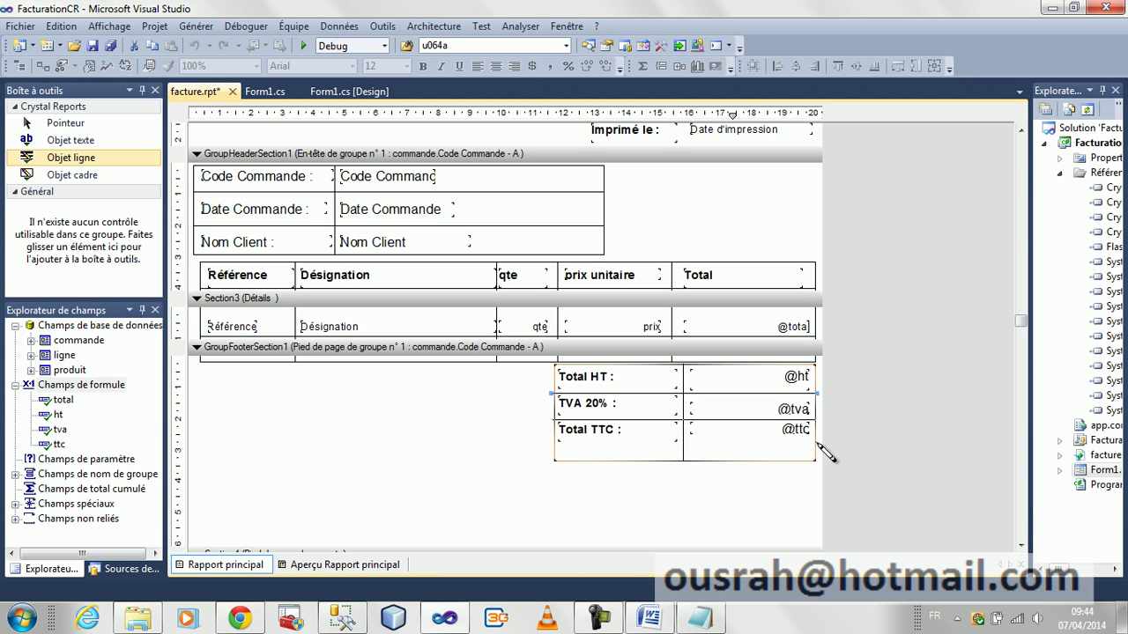
# Shorten the totals box and its vertical divider so both end just below the Total TTC row.
pyautogui.click(710, 461)
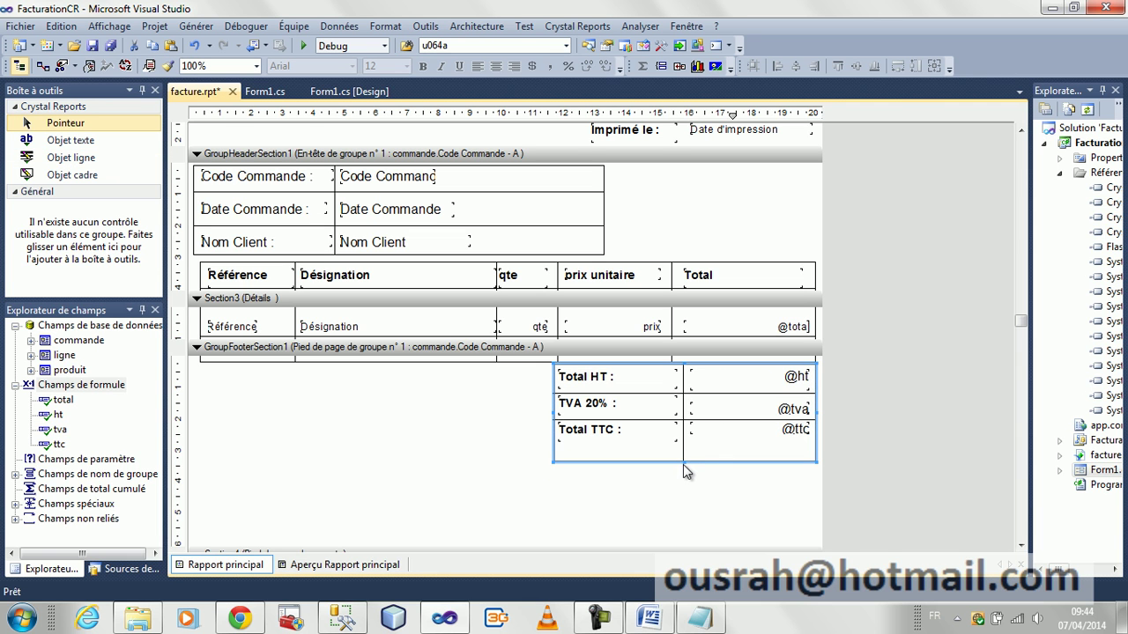
pyautogui.moveTo(685, 463); pyautogui.dragTo(685, 440)
pyautogui.click(682, 460)
pyautogui.click(670, 466)
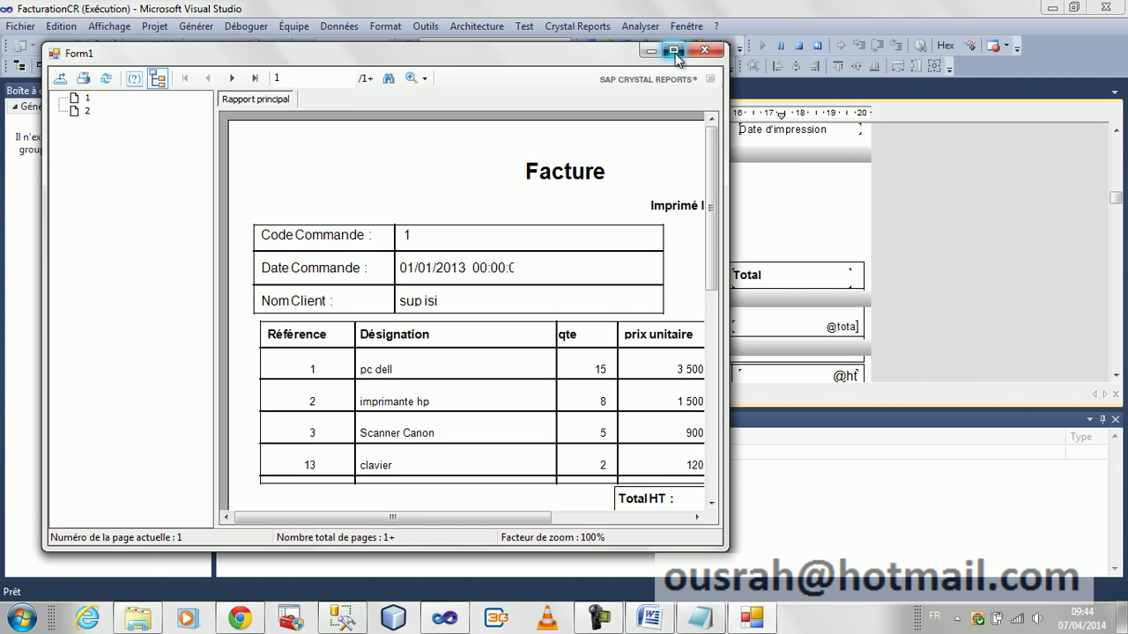
# Run the project with Form1 maximized, check the TVA and Total TTC amounts on order 1's invoice, and close the form.
pyautogui.click(673, 51)
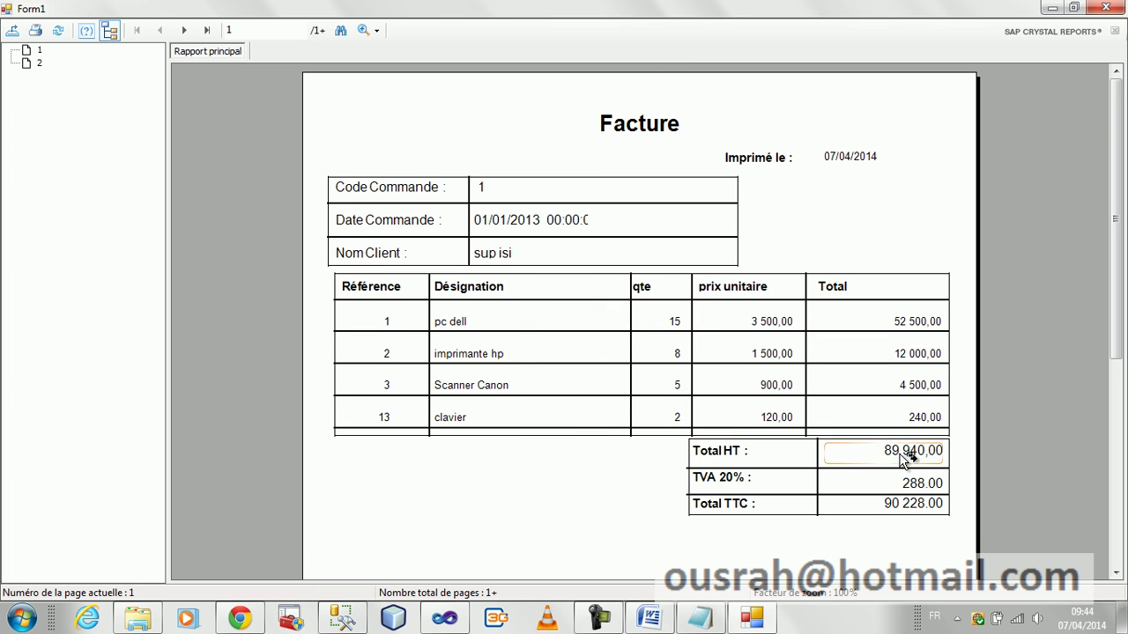
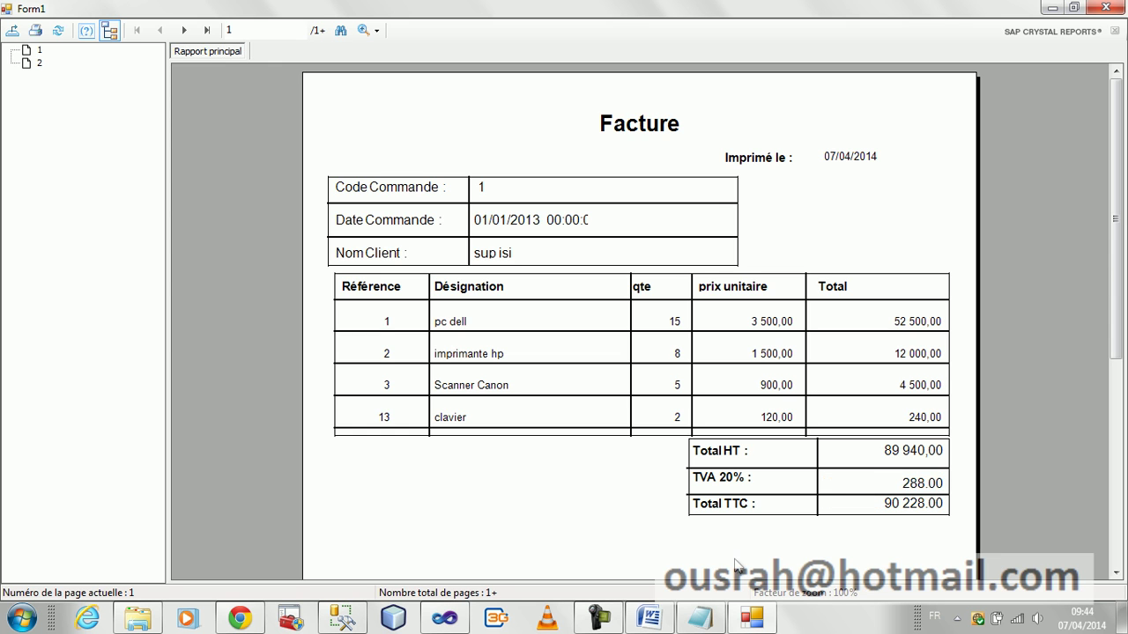
pyautogui.click(1105, 8)
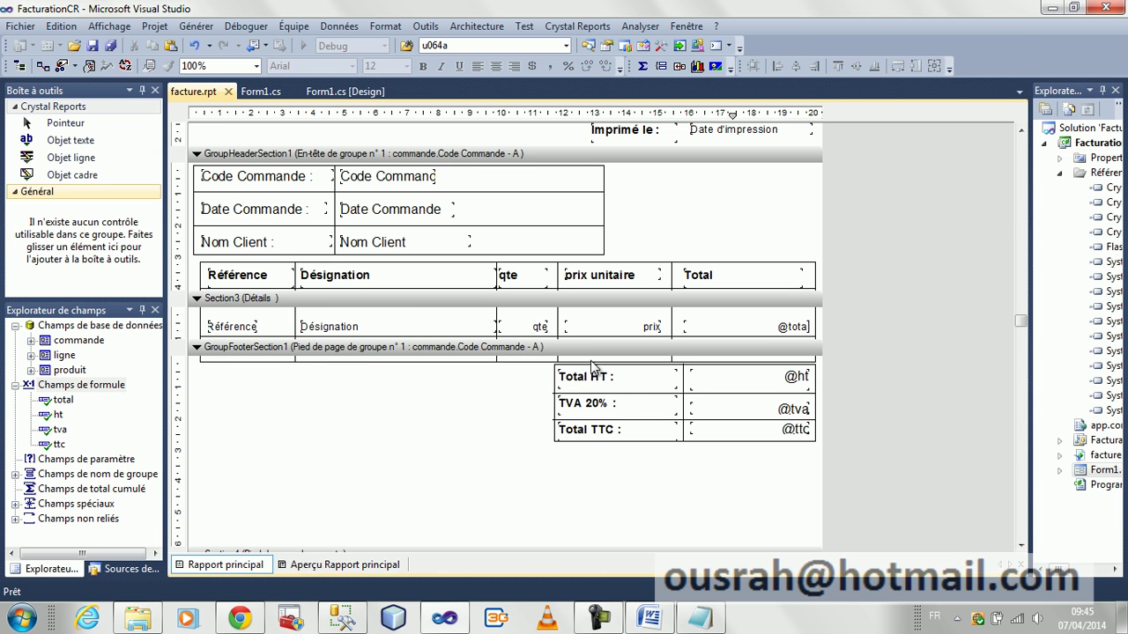
pyautogui.click(60, 430)
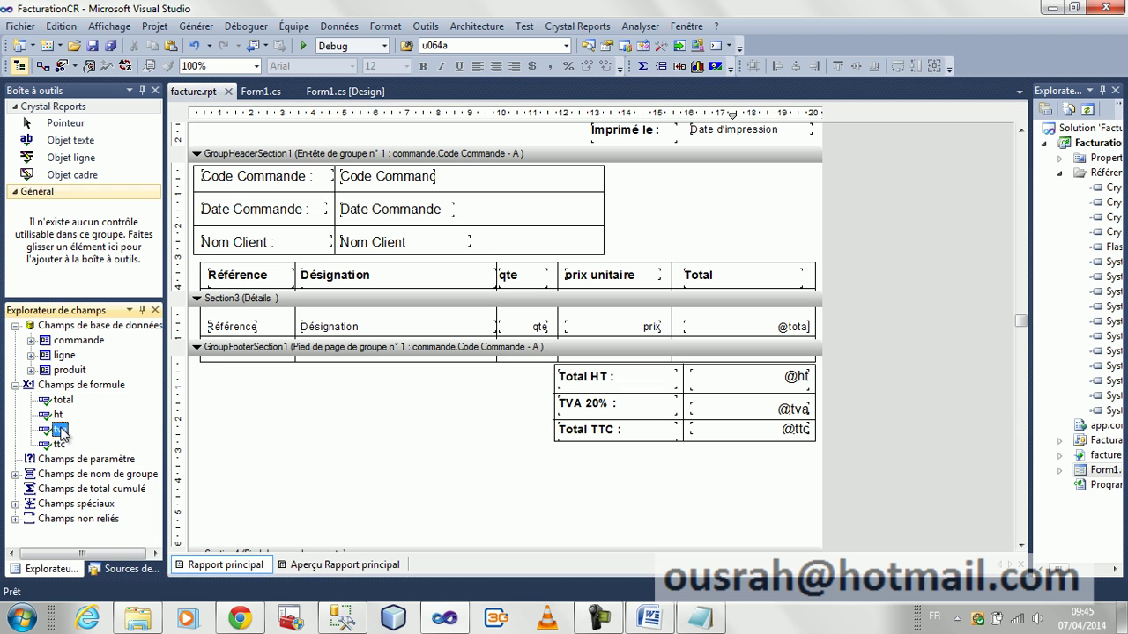
pyautogui.rightClick(61, 430)
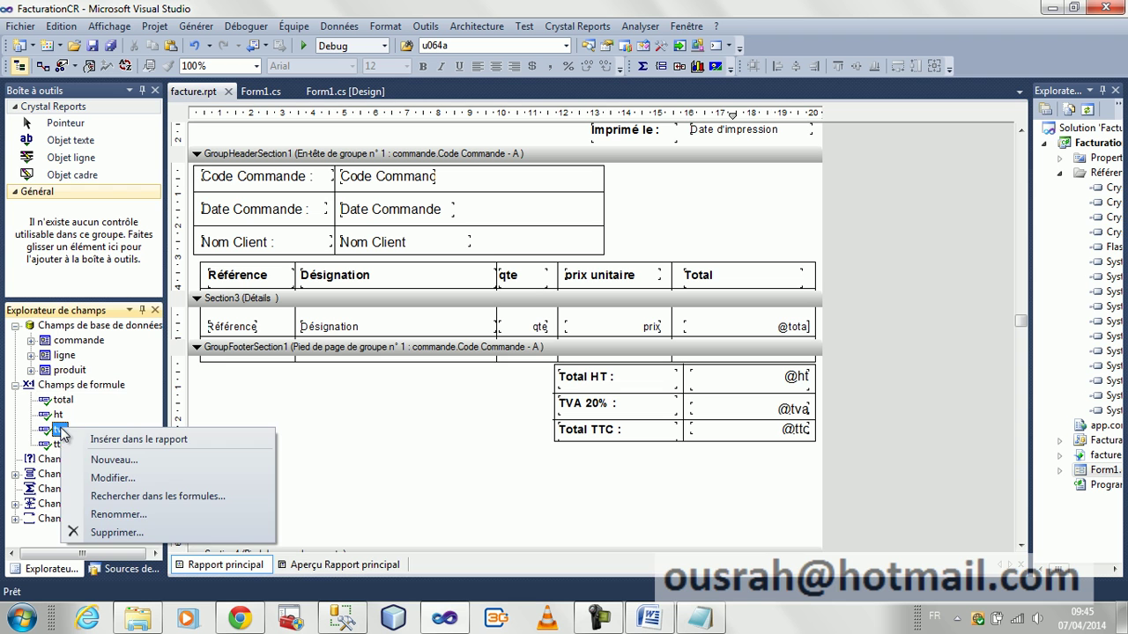
pyautogui.click(159, 476)
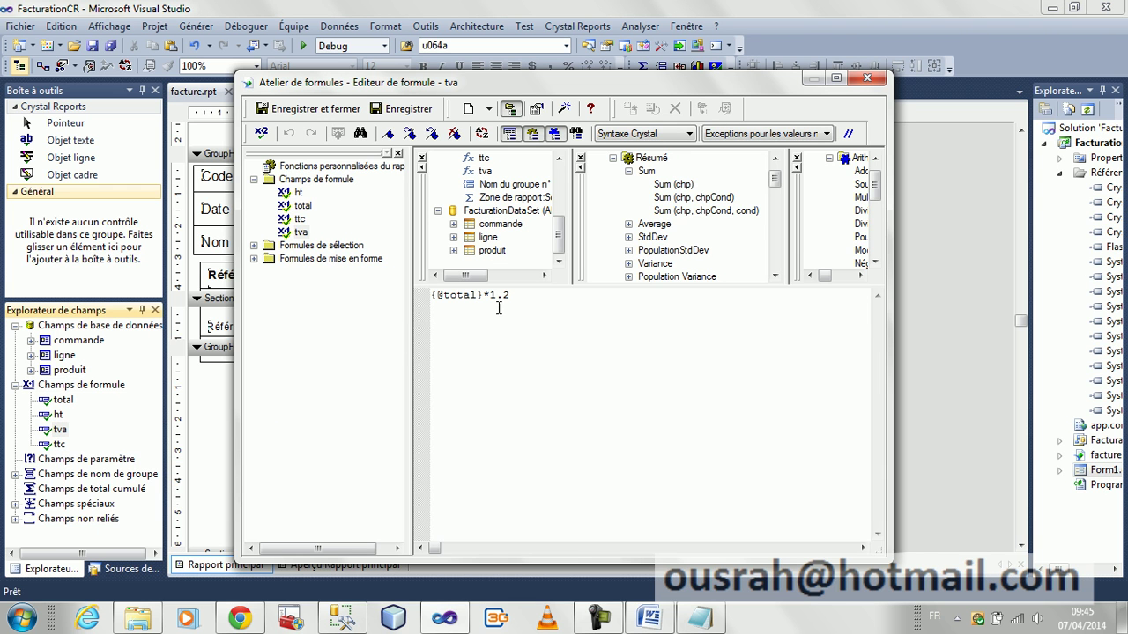
pyautogui.press('BackSpace')
pyautogui.write('(0,2')
pyautogui.click(263, 134)
pyautogui.click(620, 373)
pyautogui.click(262, 133)
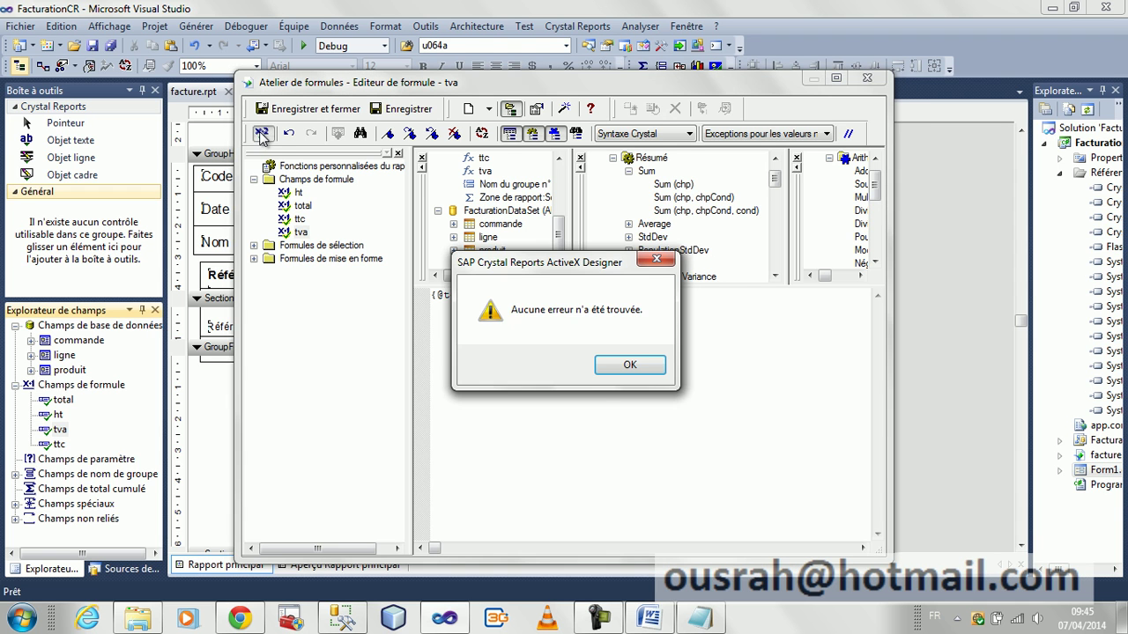
pyautogui.click(650, 370)
pyautogui.click(310, 110)
pyautogui.click(434, 442)
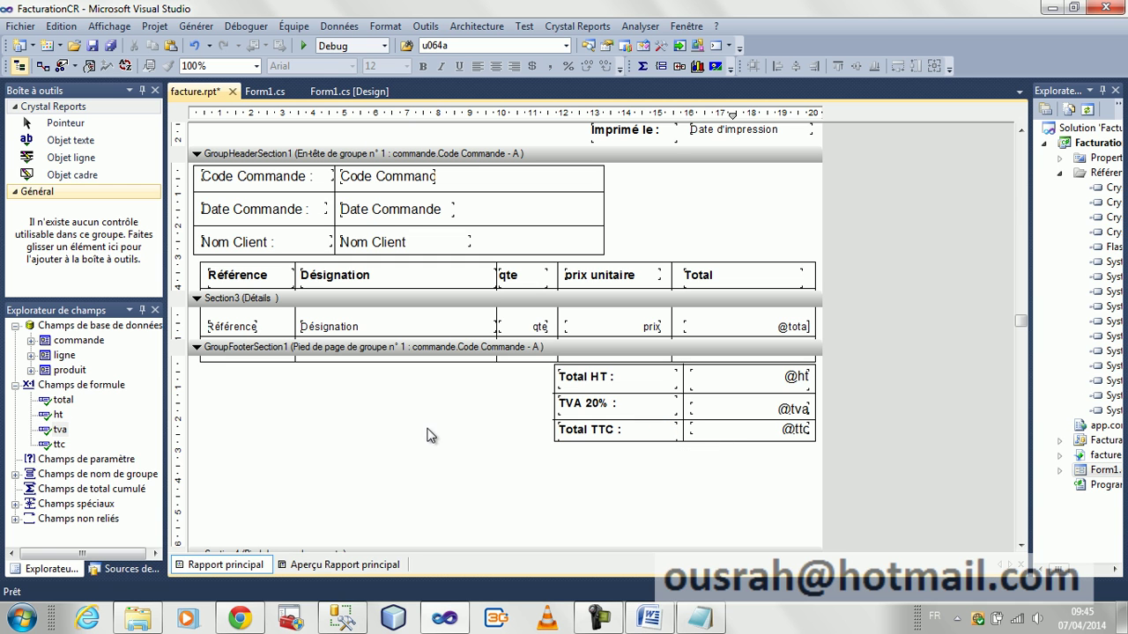
# Run the project again, maximize Form1, compare the TVA with the Total HT on order 1's invoice, and close the form.
pyautogui.click(303, 46)
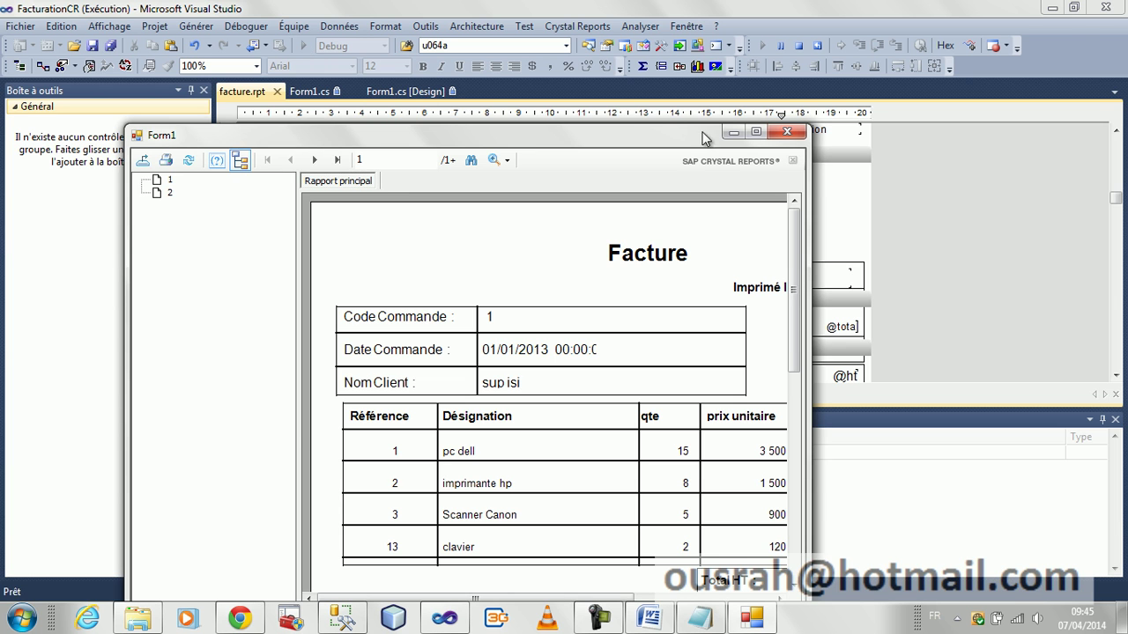
pyautogui.click(754, 132)
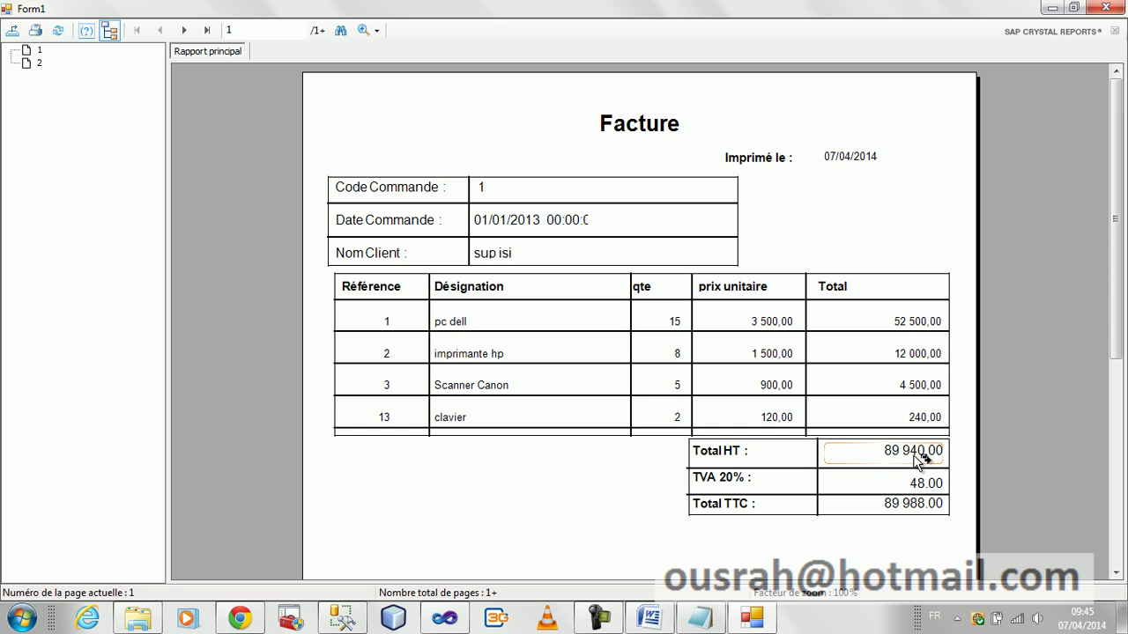
pyautogui.click(1107, 8)
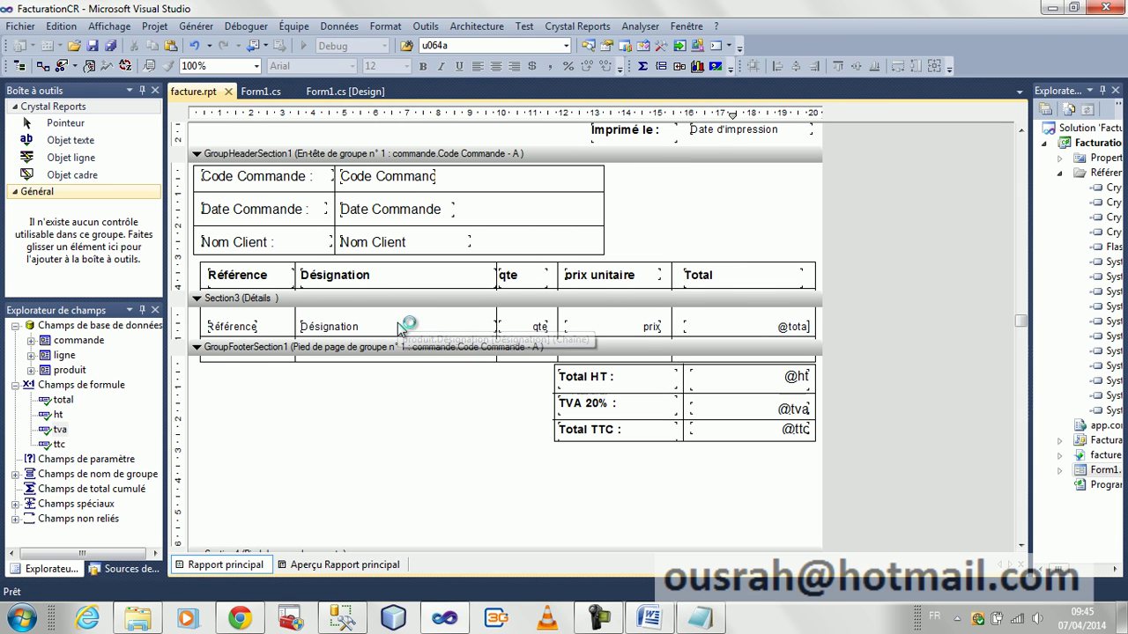
pyautogui.click(60, 430)
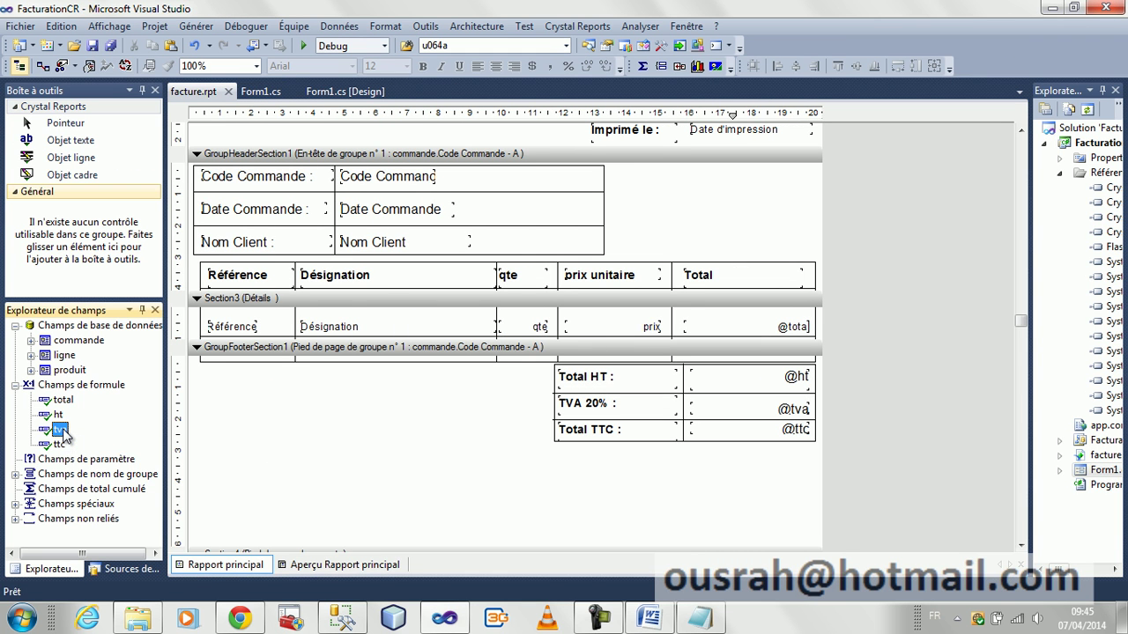
pyautogui.rightClick(60, 430)
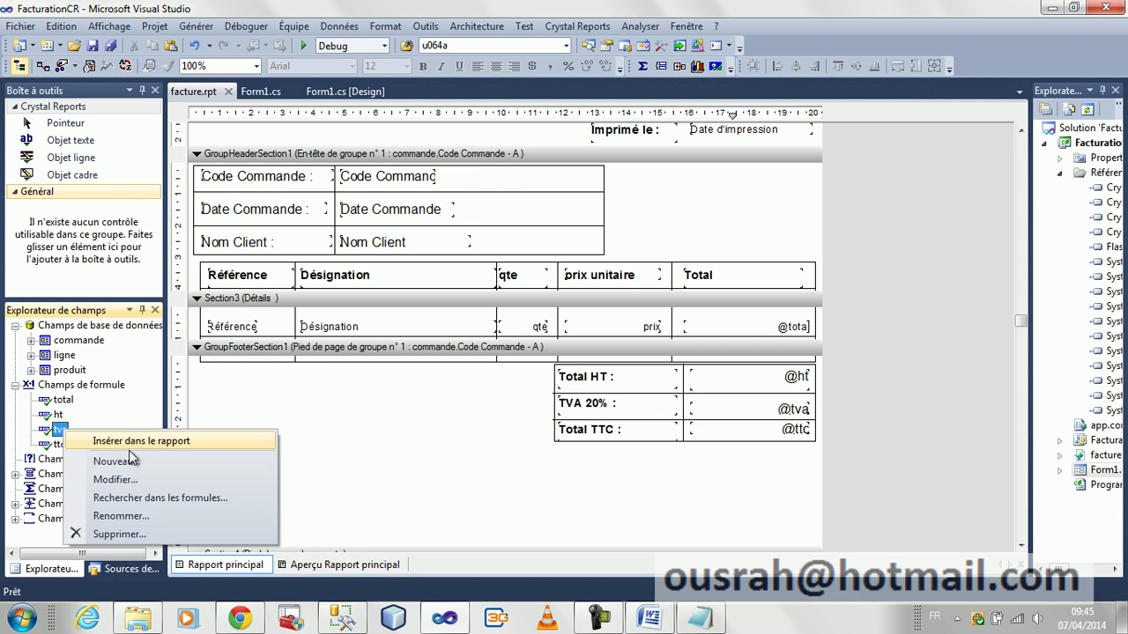
pyautogui.click(86, 481)
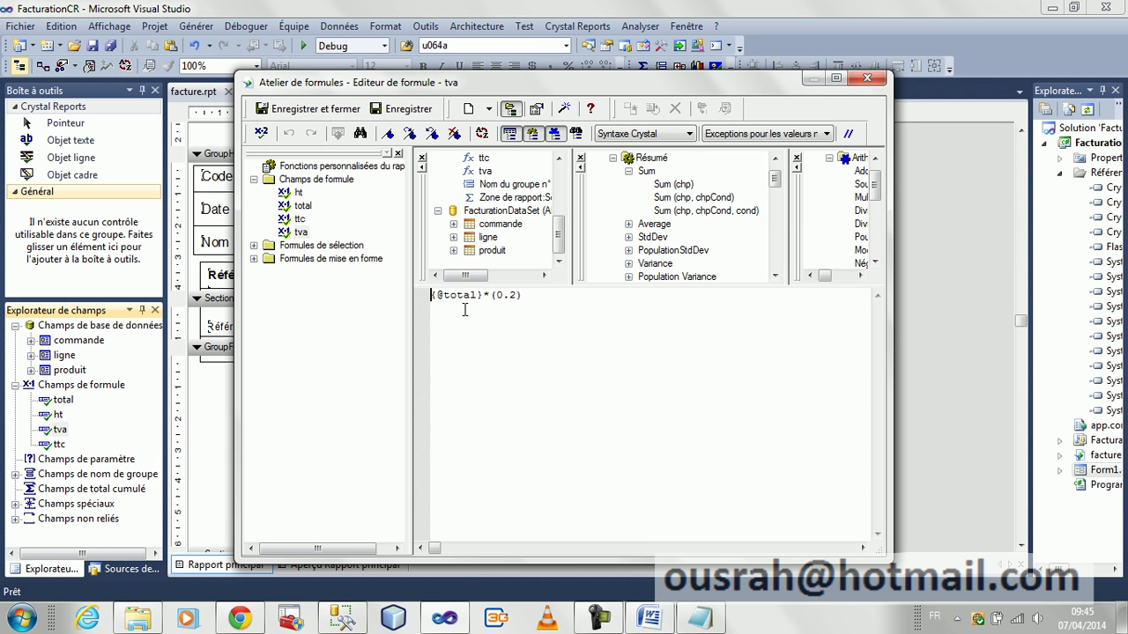
pyautogui.moveTo(478, 297); pyautogui.dragTo(441, 291)
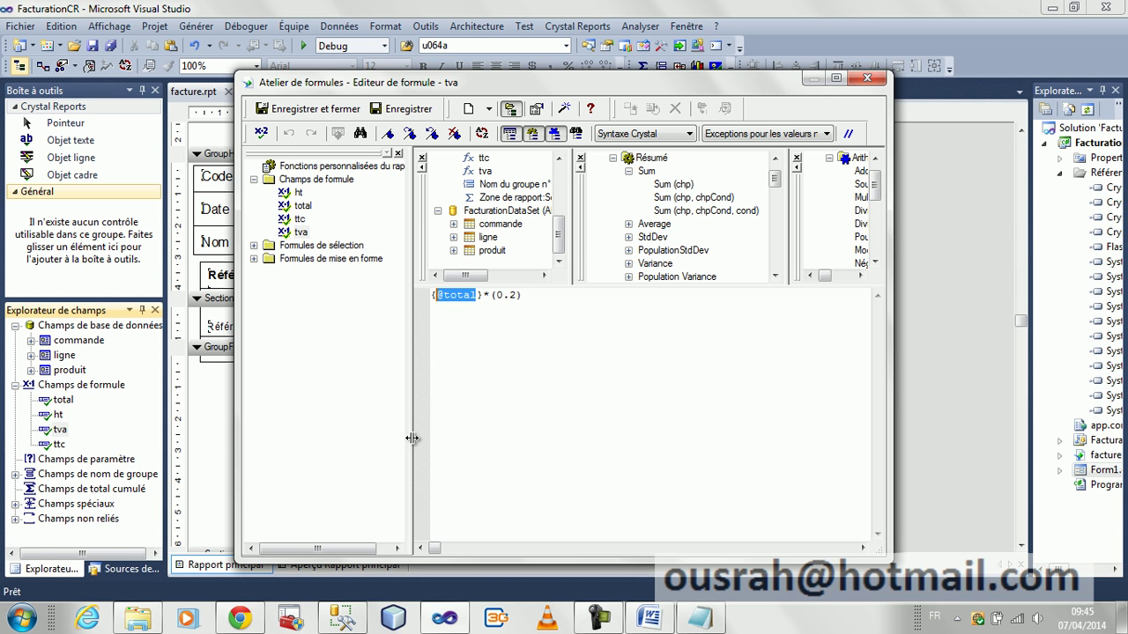
pyautogui.scroll(1, 558, 233)
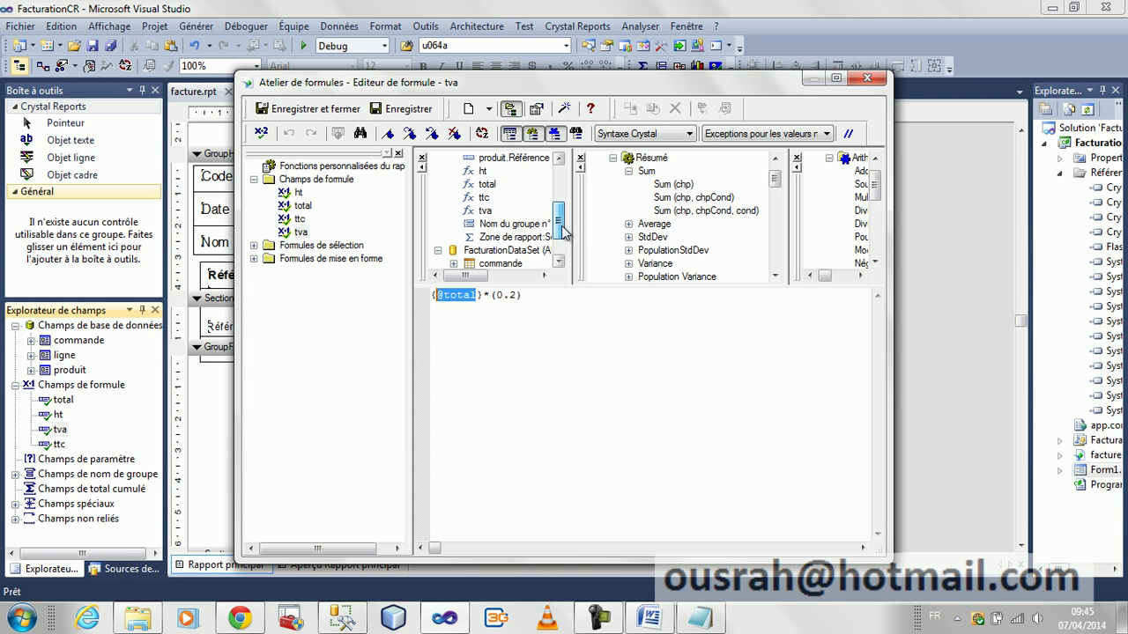
pyautogui.doubleClick(482, 172)
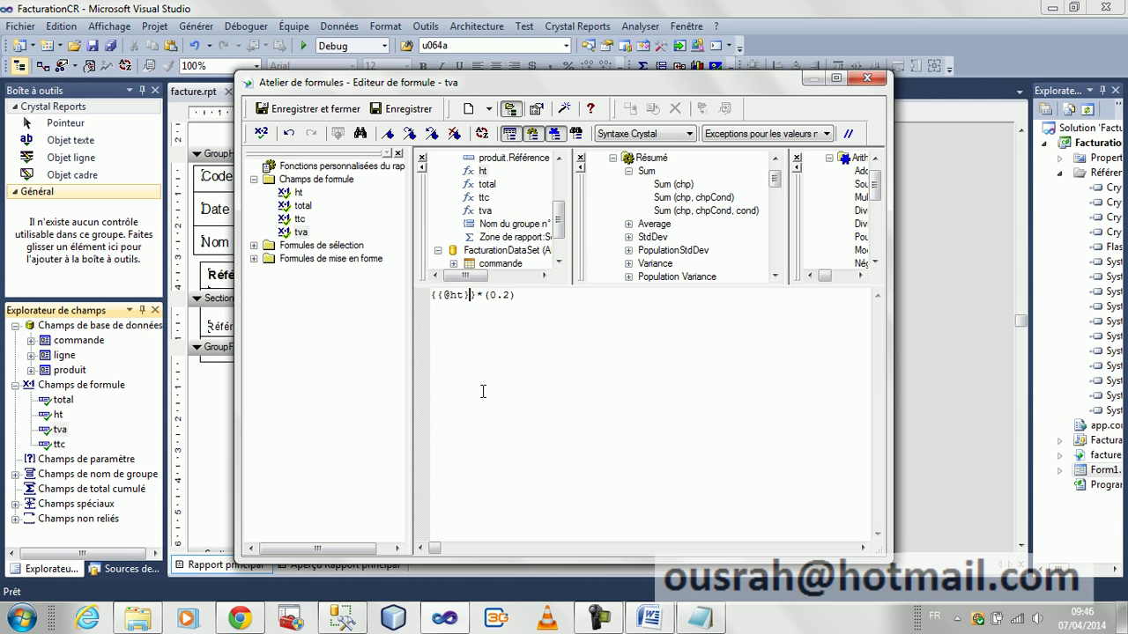
pyautogui.press('BackSpace')
pyautogui.press('BackSpace')
pyautogui.click(340, 110)
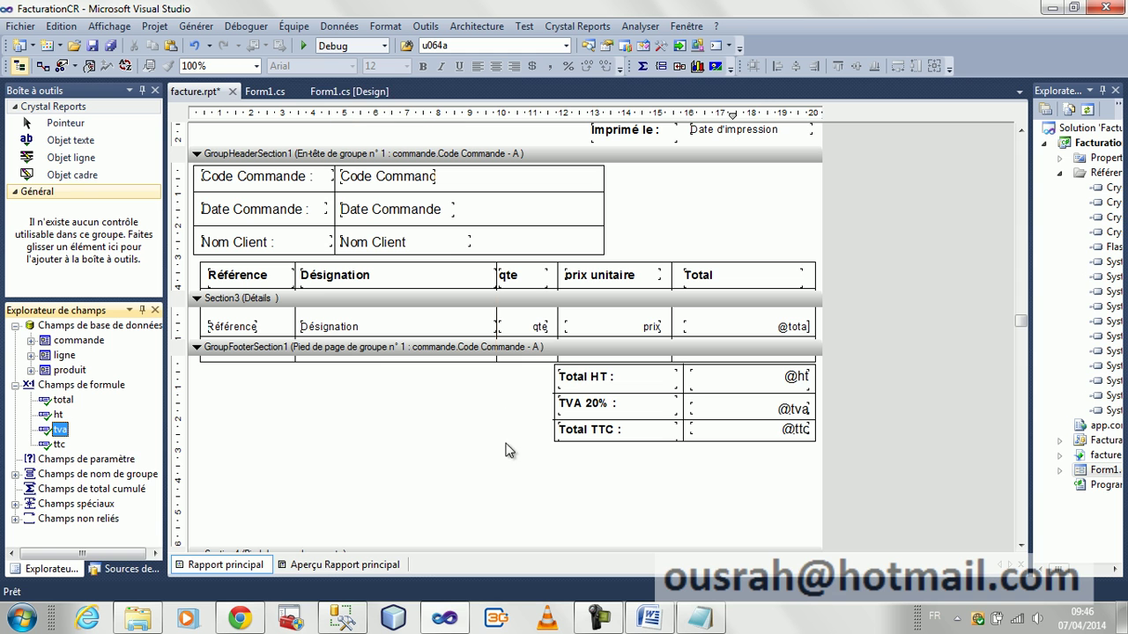
# Run the project with Form1 maximized to check order 1's totals, and open the Windows Calculator over it.
pyautogui.click(303, 45)
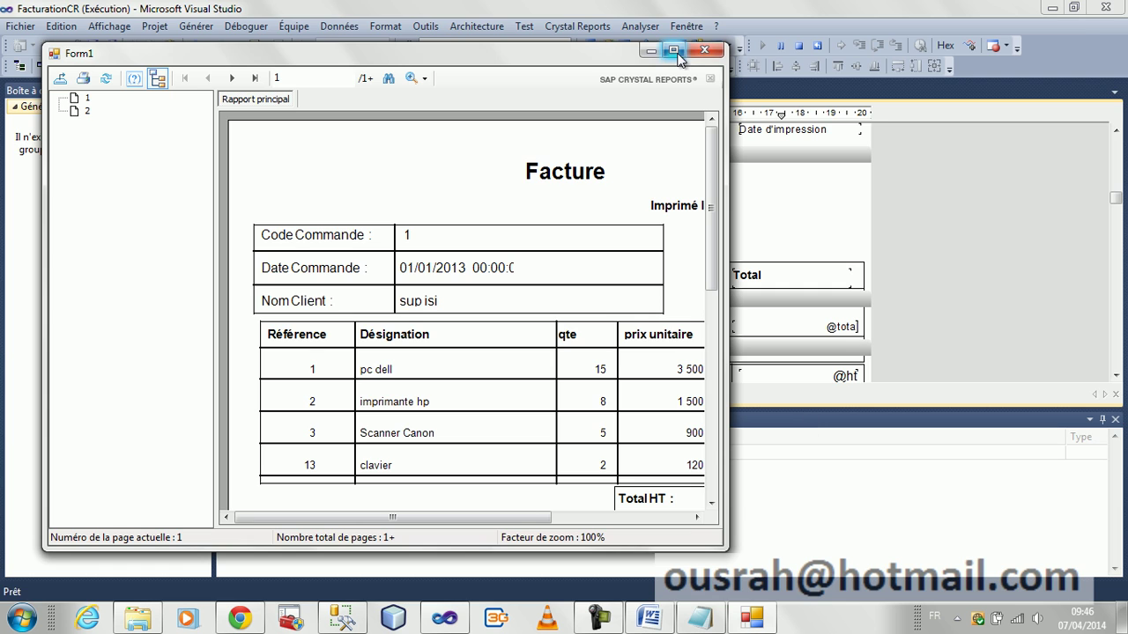
pyautogui.click(688, 49)
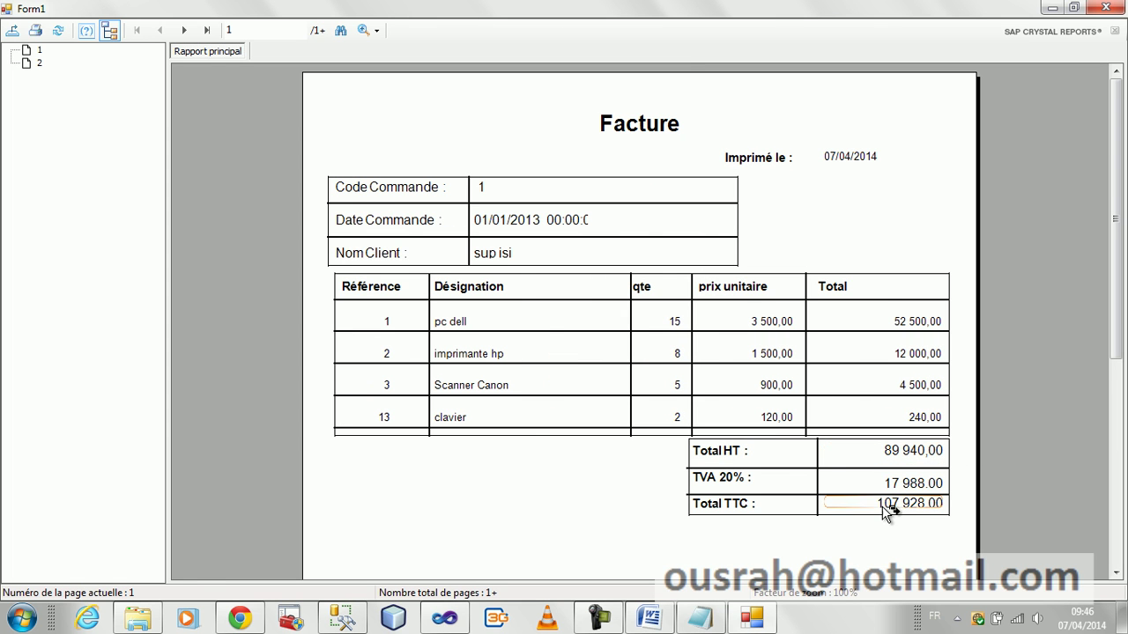
pyautogui.click(26, 620)
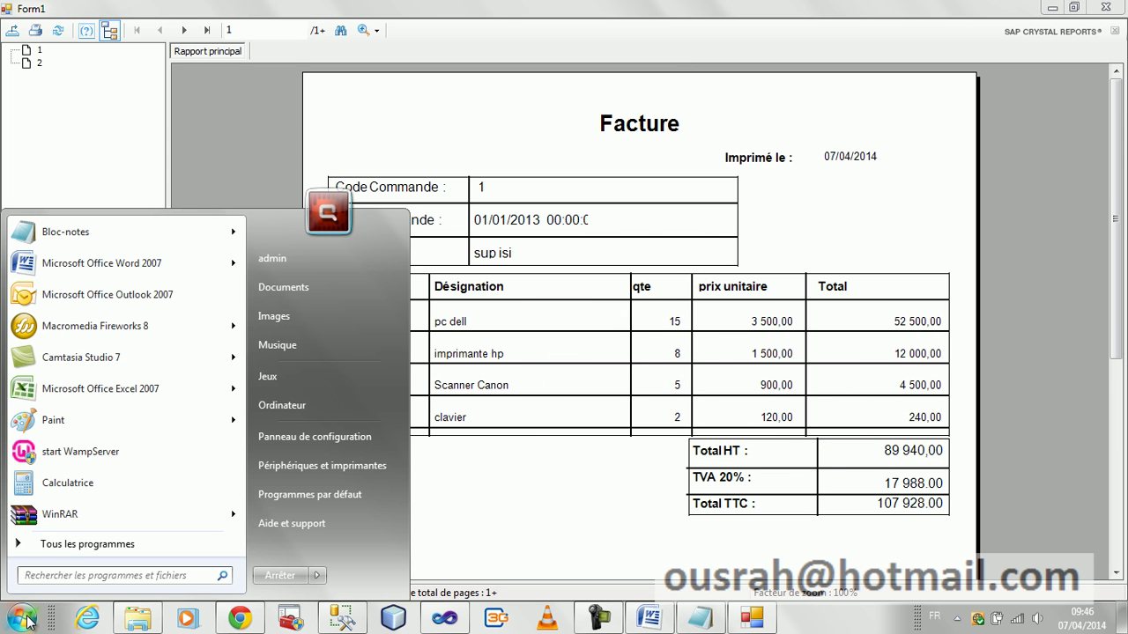
pyautogui.write('calc')
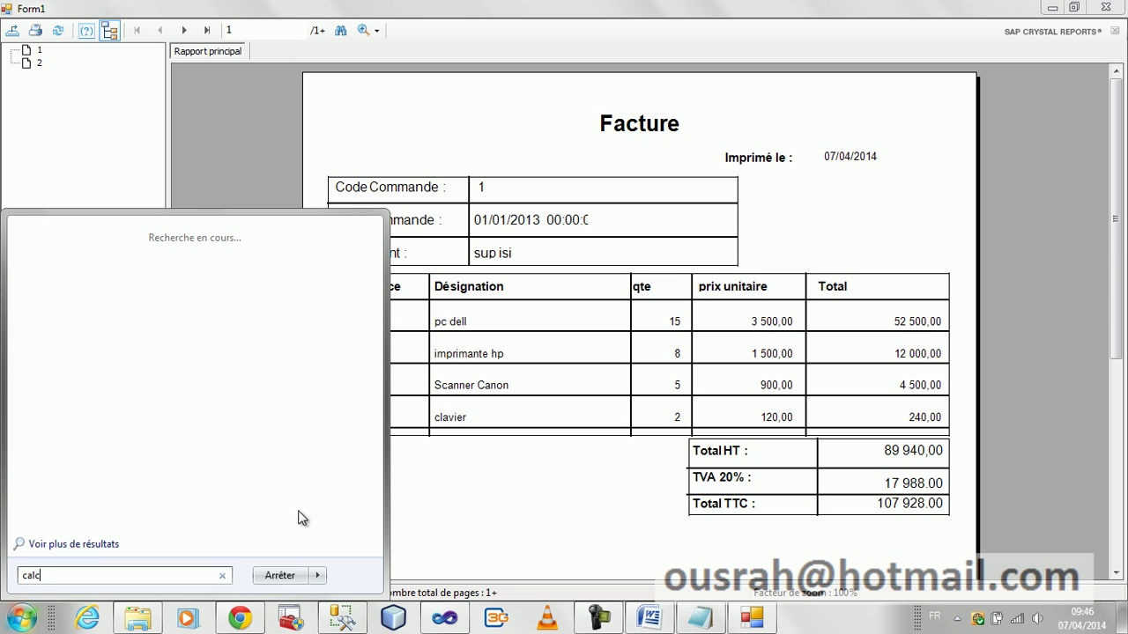
pyautogui.press('Return')
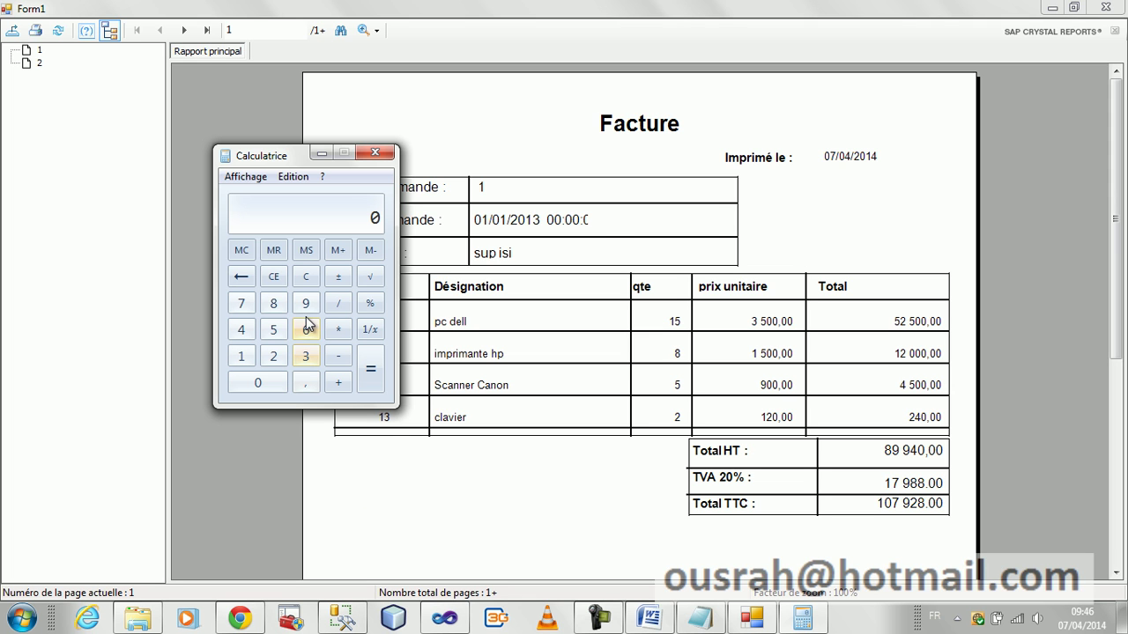
# Calculate 20% of 89940, compare it with the invoice's TVA amount, and close the calculator and Form1.
pyautogui.click(281, 304)
pyautogui.click(305, 304)
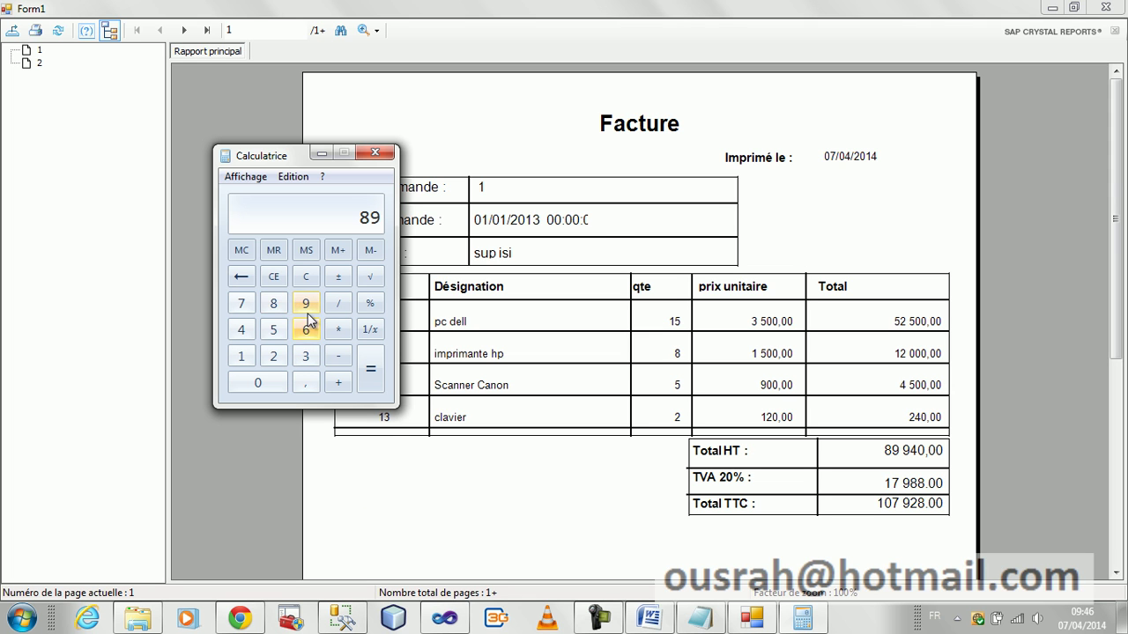
pyautogui.click(305, 305)
pyautogui.click(240, 329)
pyautogui.click(260, 385)
pyautogui.click(340, 332)
pyautogui.click(276, 357)
pyautogui.click(269, 384)
pyautogui.click(371, 303)
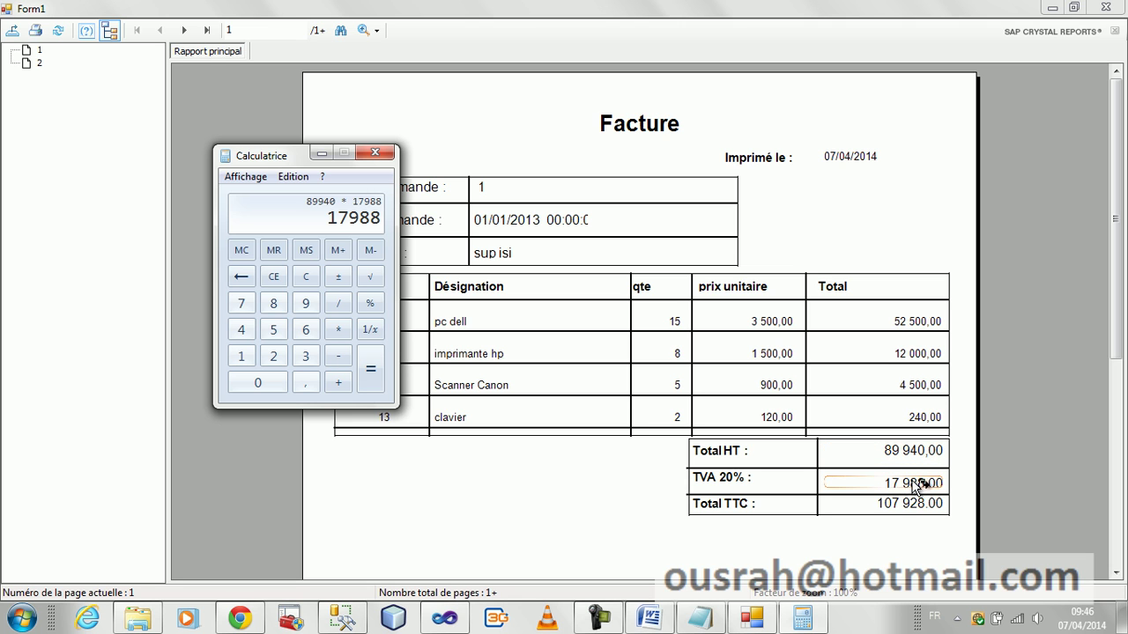
pyautogui.click(377, 152)
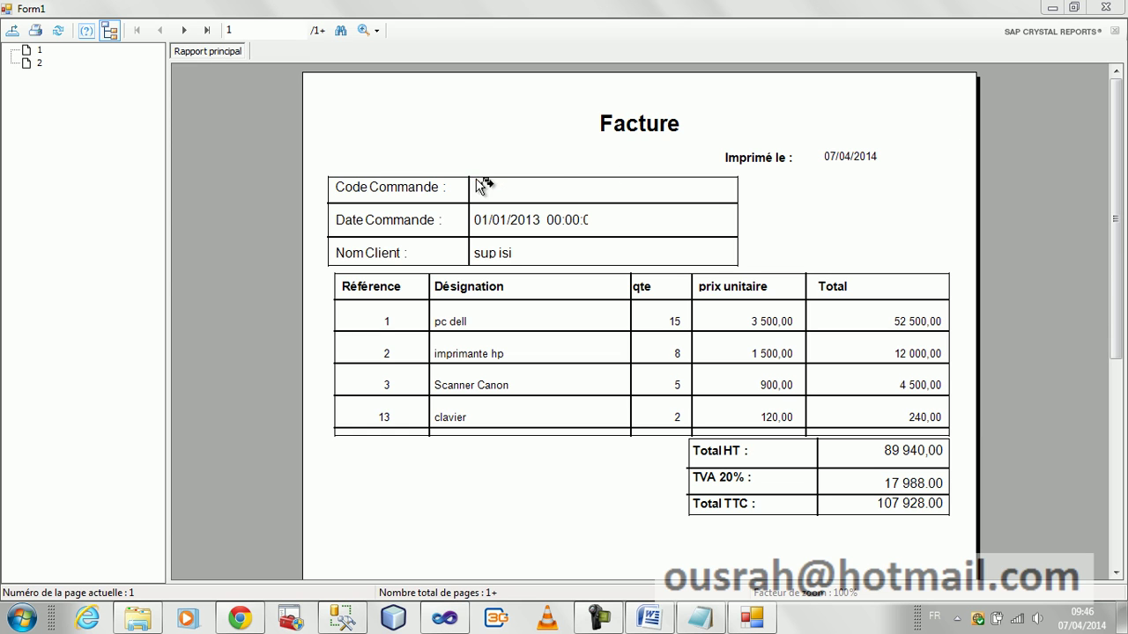
pyautogui.click(1105, 7)
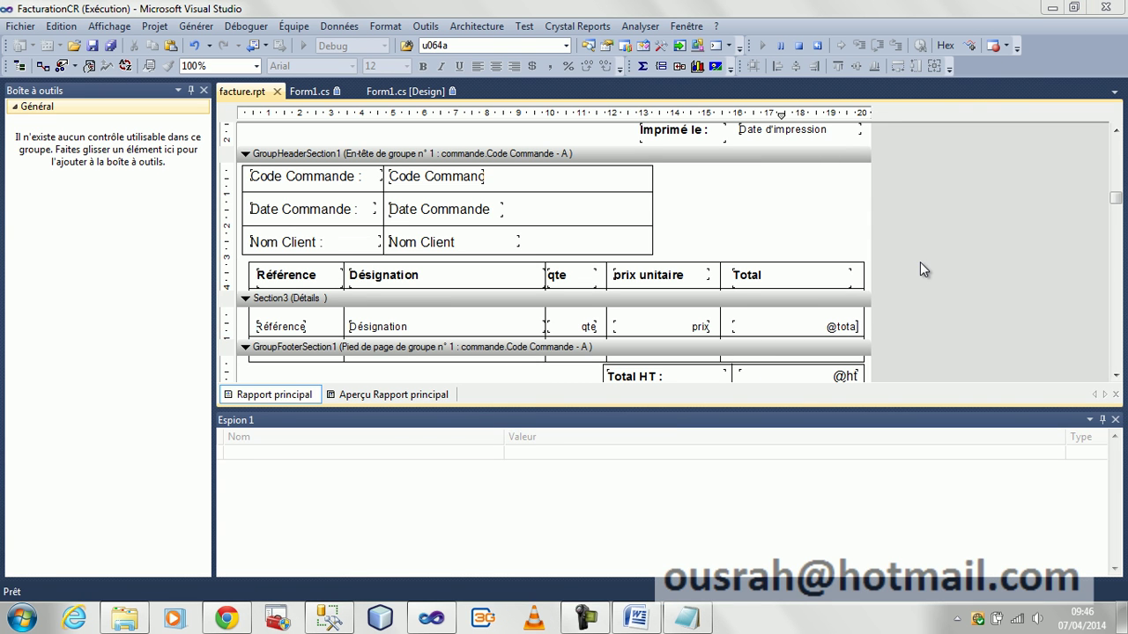
# Show Form1's design view without the Espion 1 watch window, select the report viewer, and stop debugging.
pyautogui.click(424, 89)
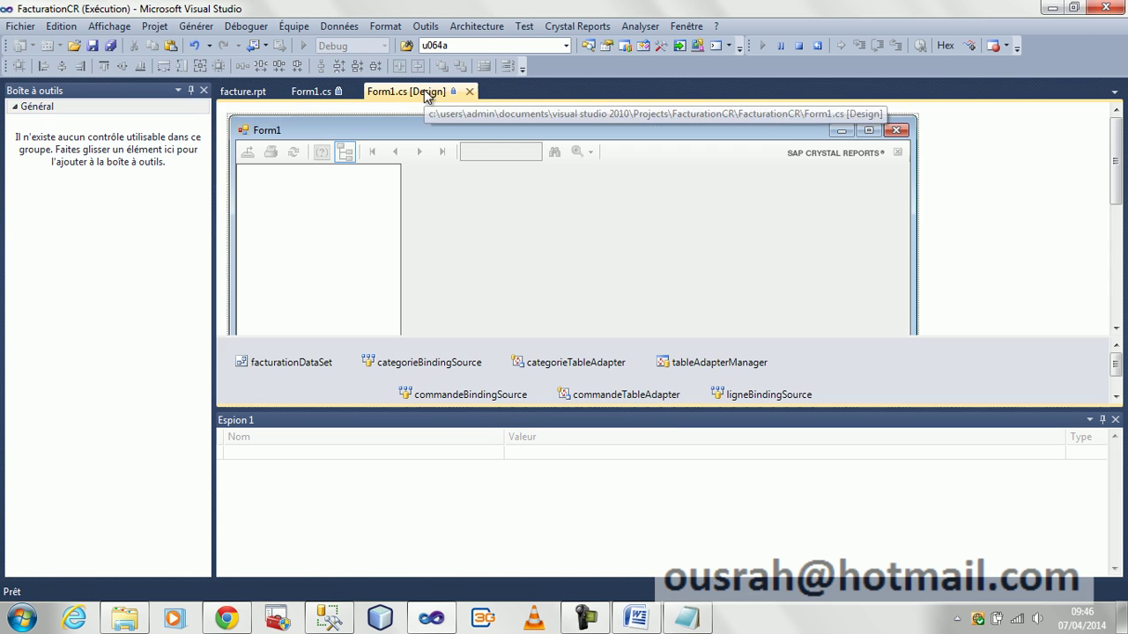
pyautogui.click(1114, 420)
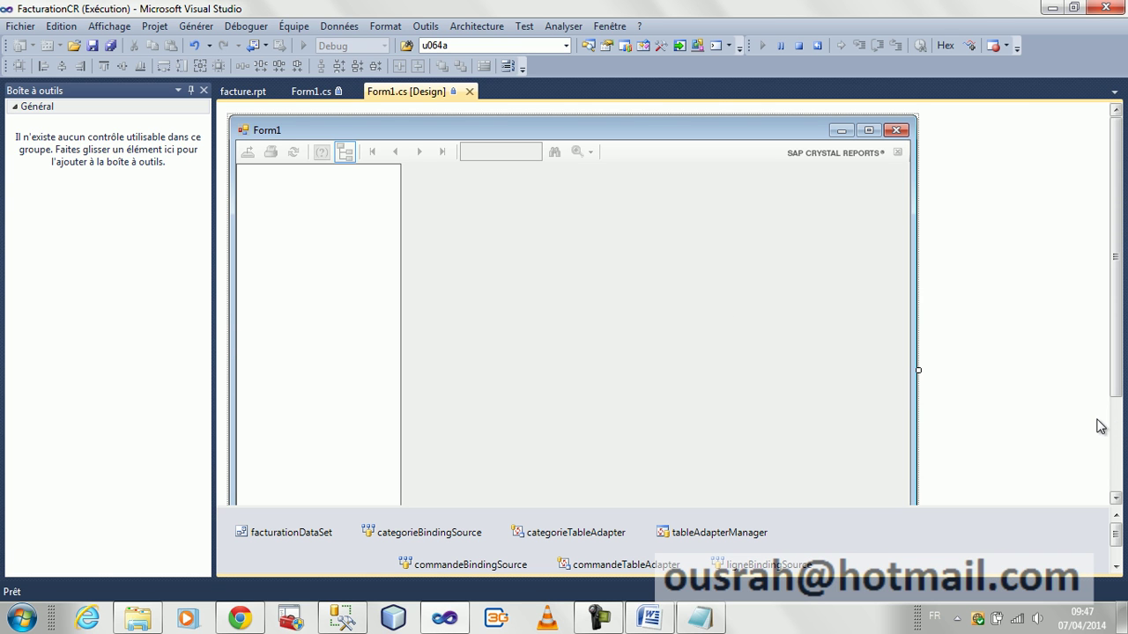
pyautogui.click(456, 209)
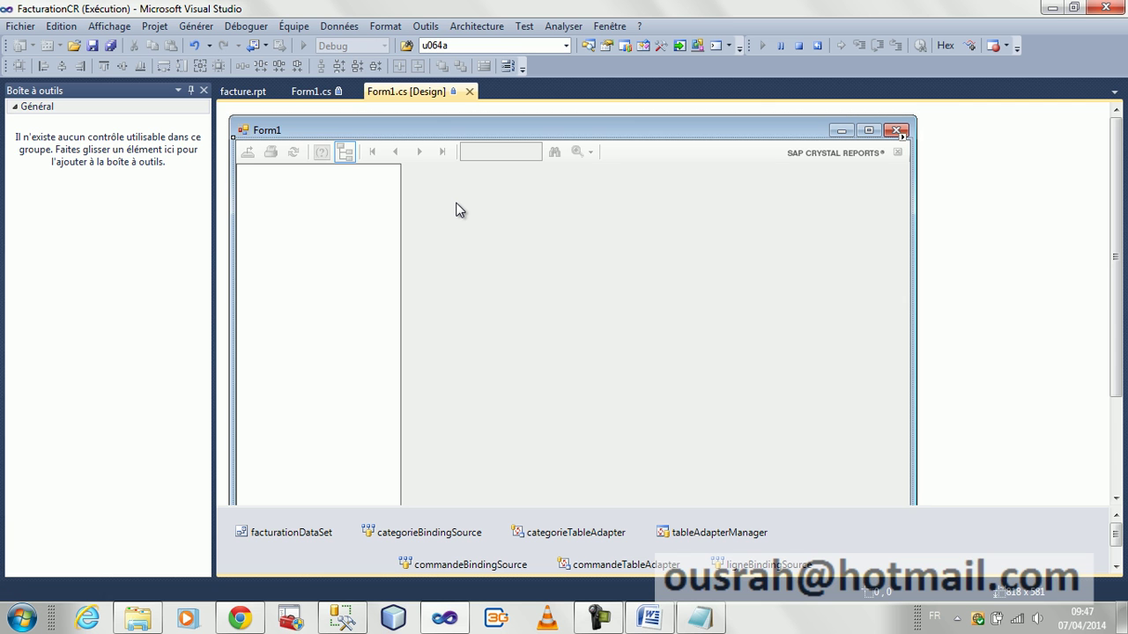
pyautogui.click(802, 45)
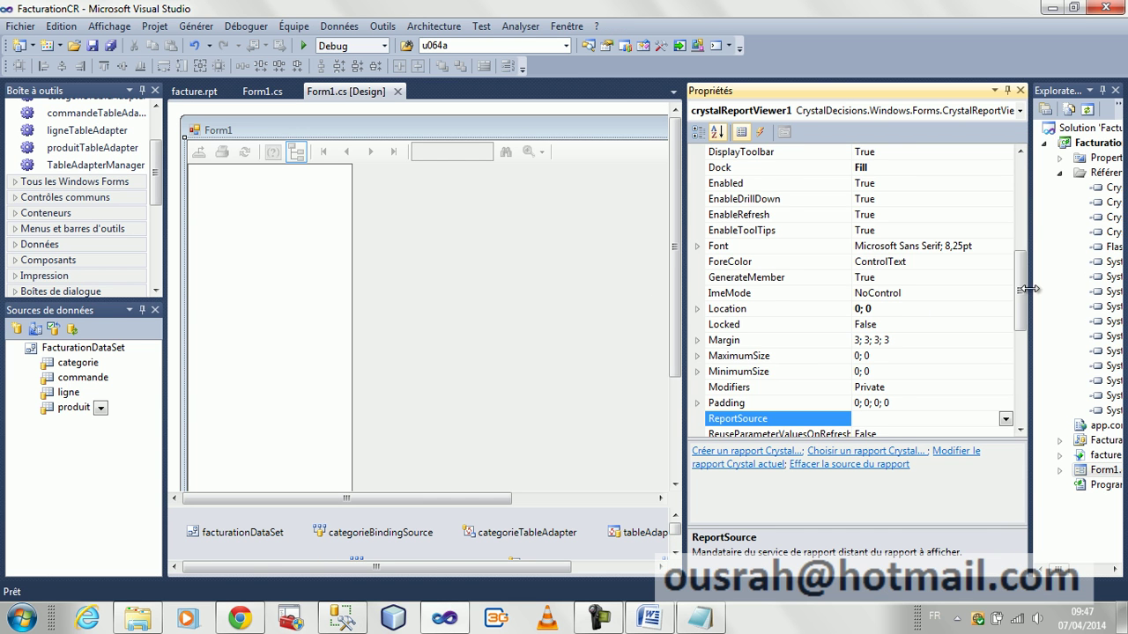
# Set crystalReportViewer1's Dock property to Bottom and close its properties.
pyautogui.moveTo(1025, 291); pyautogui.dragTo(1022, 216)
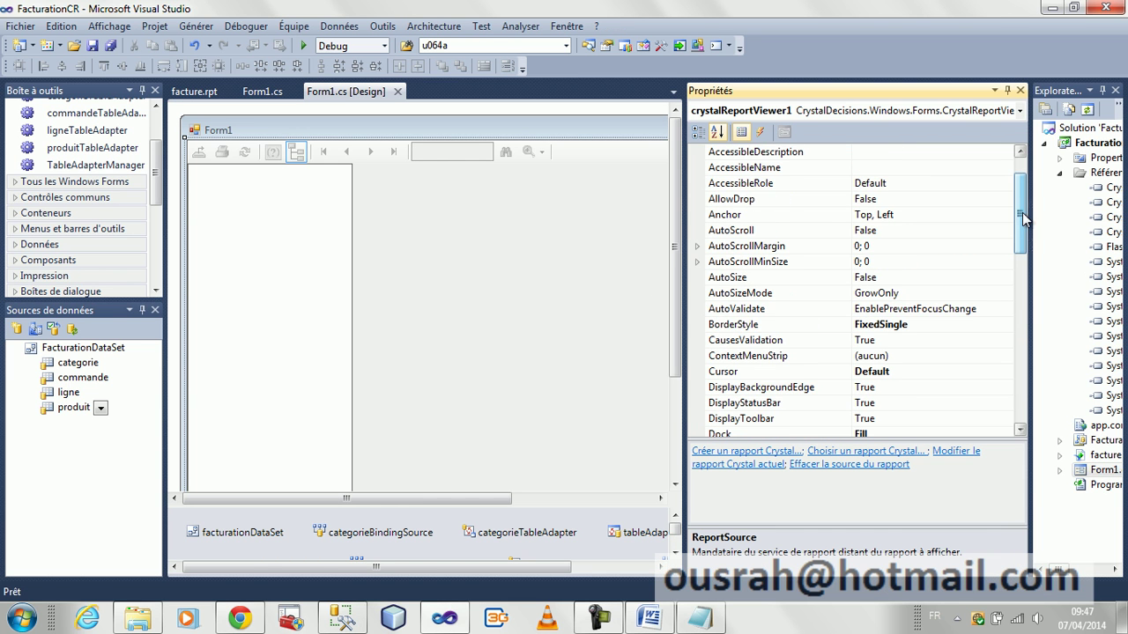
pyautogui.click(942, 434)
pyautogui.click(1005, 419)
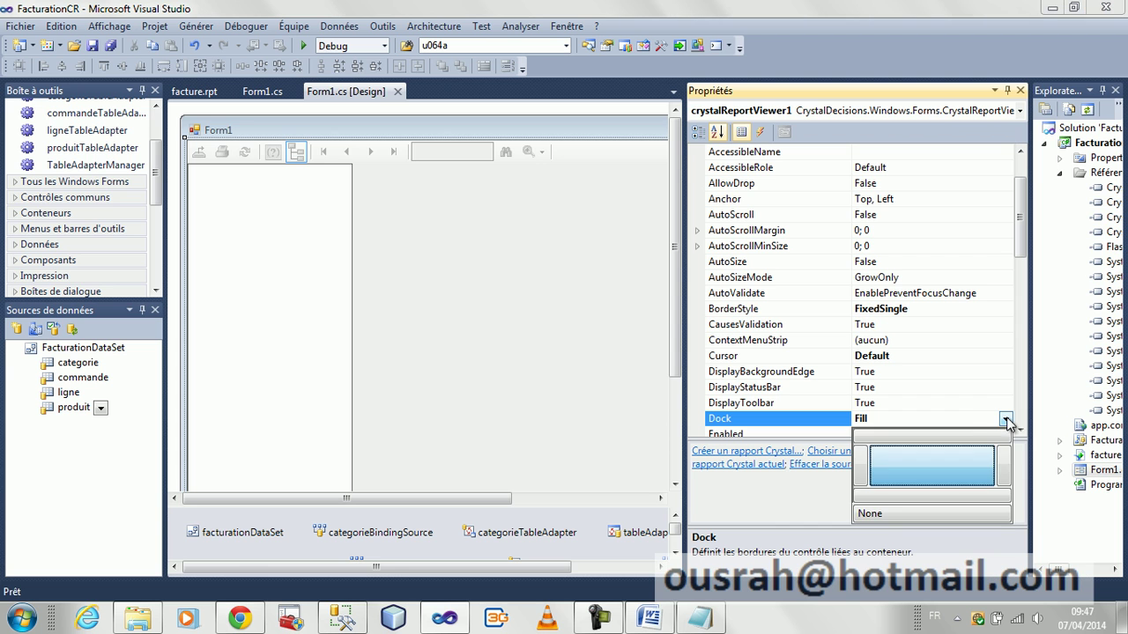
pyautogui.click(890, 498)
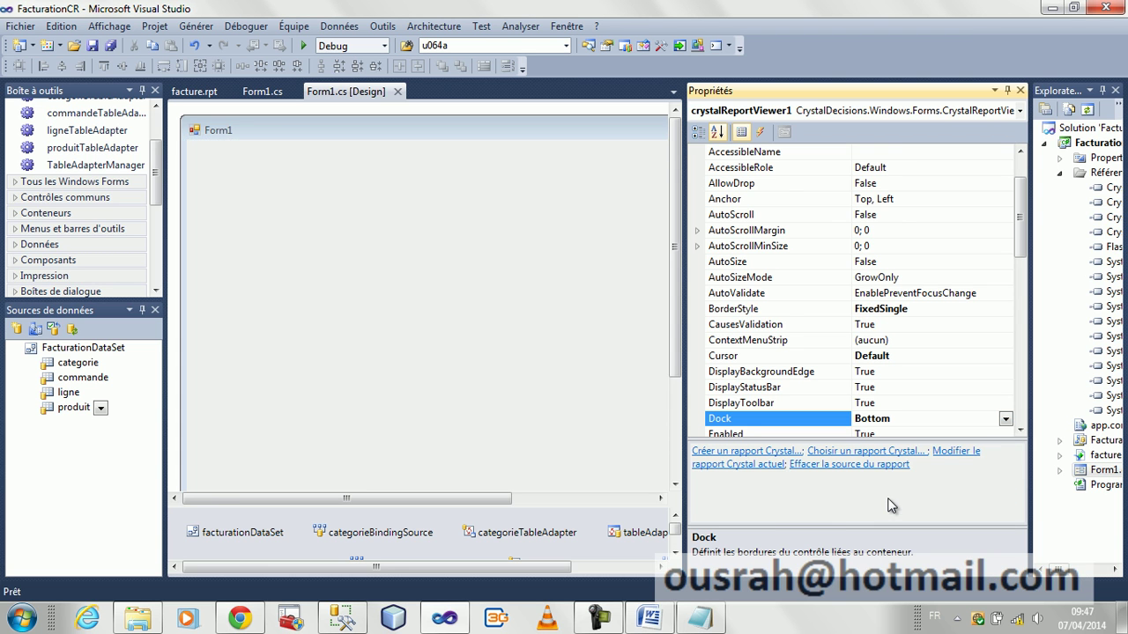
pyautogui.click(433, 321)
pyautogui.click(1021, 90)
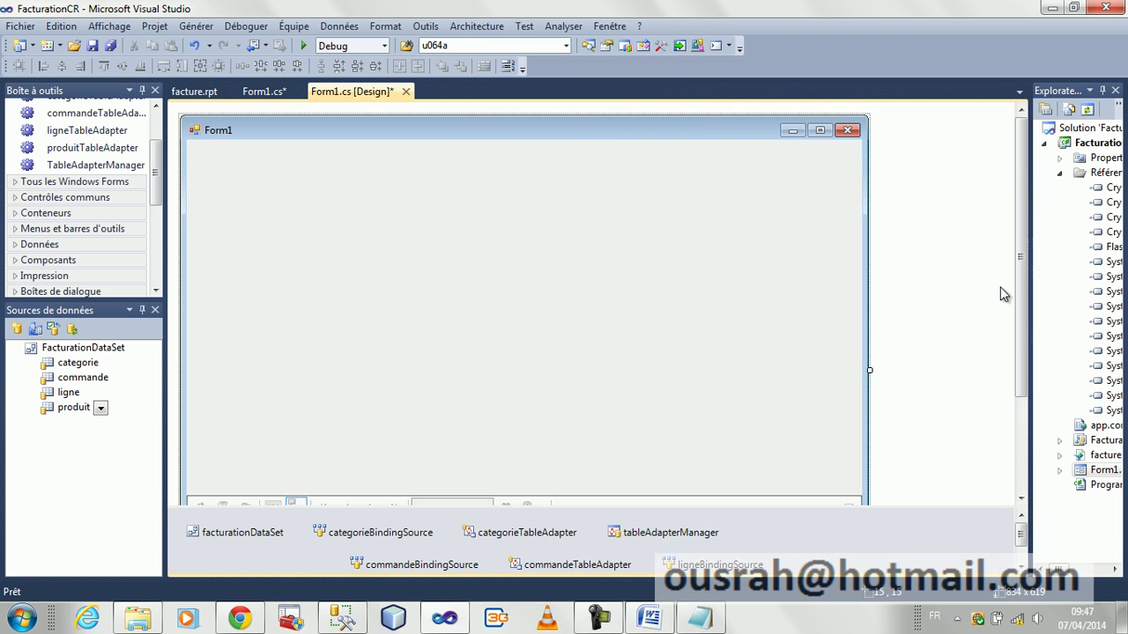
# Set the commande data source to a ComboBox and place it on Form1 above the viewer, near the form's upper edge.
pyautogui.moveTo(1022, 287); pyautogui.dragTo(996, 455)
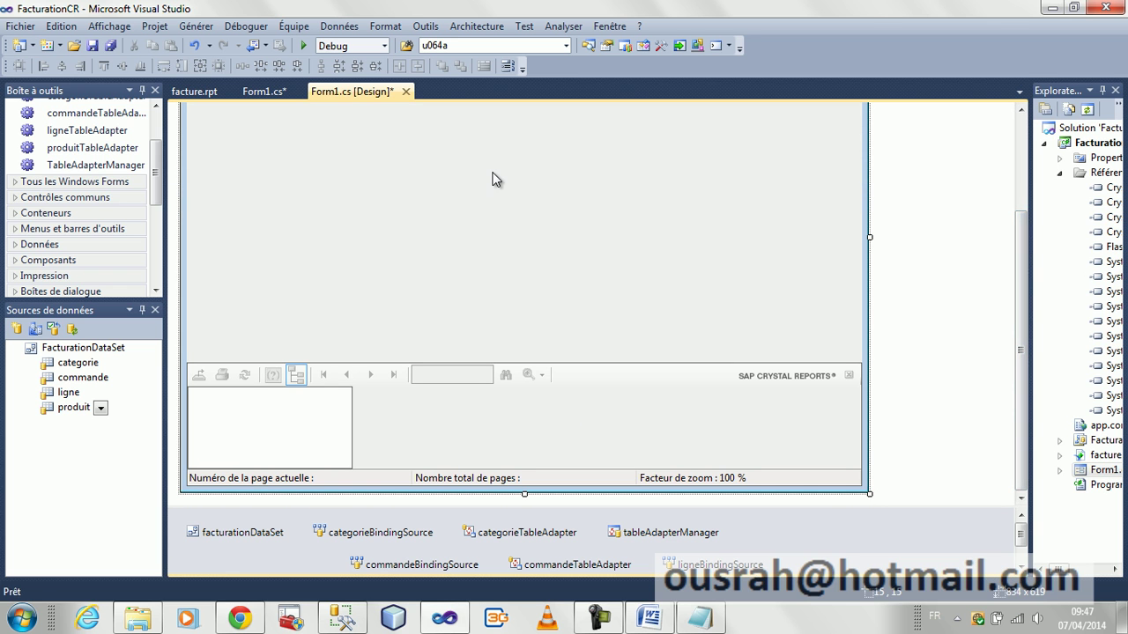
pyautogui.moveTo(159, 187); pyautogui.dragTo(159, 153)
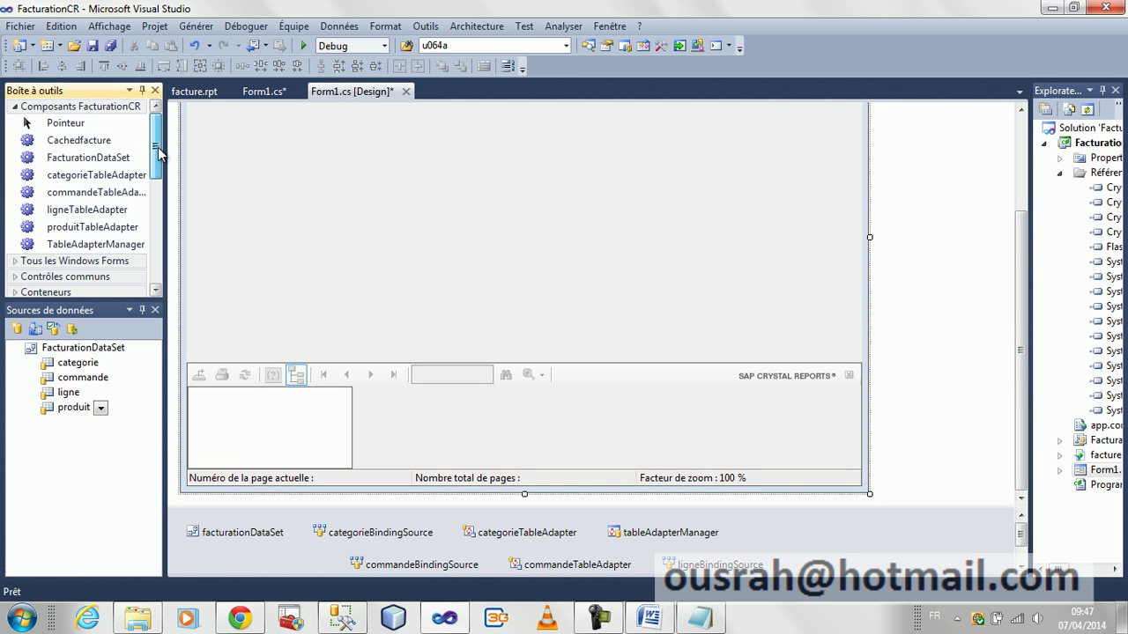
pyautogui.click(361, 36)
pyautogui.click(363, 43)
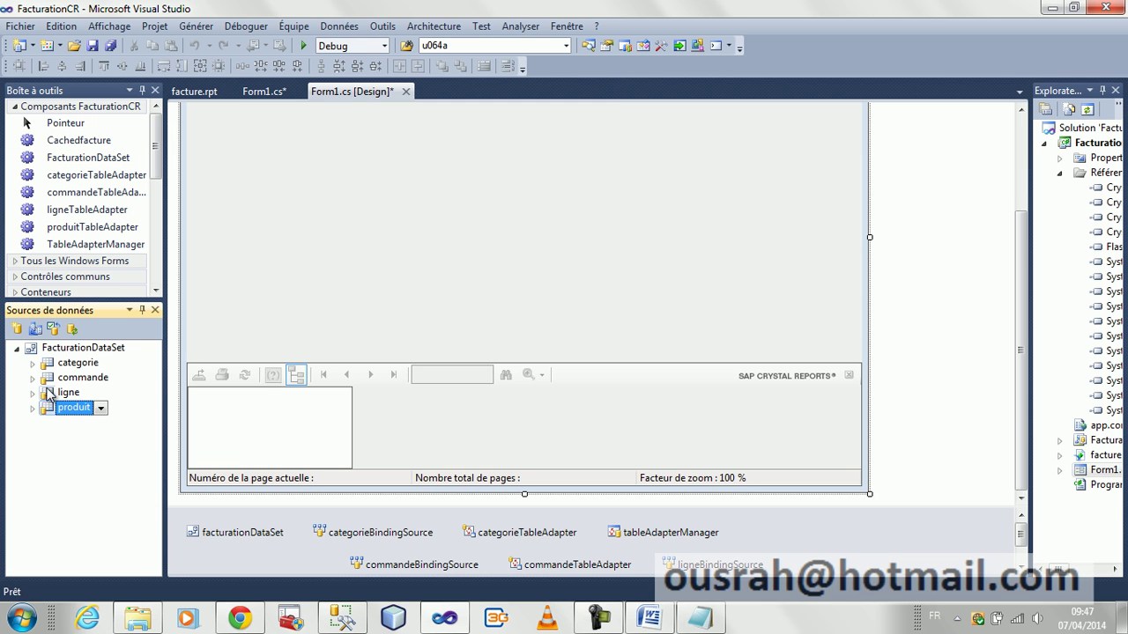
pyautogui.click(83, 377)
pyautogui.click(118, 377)
pyautogui.click(110, 414)
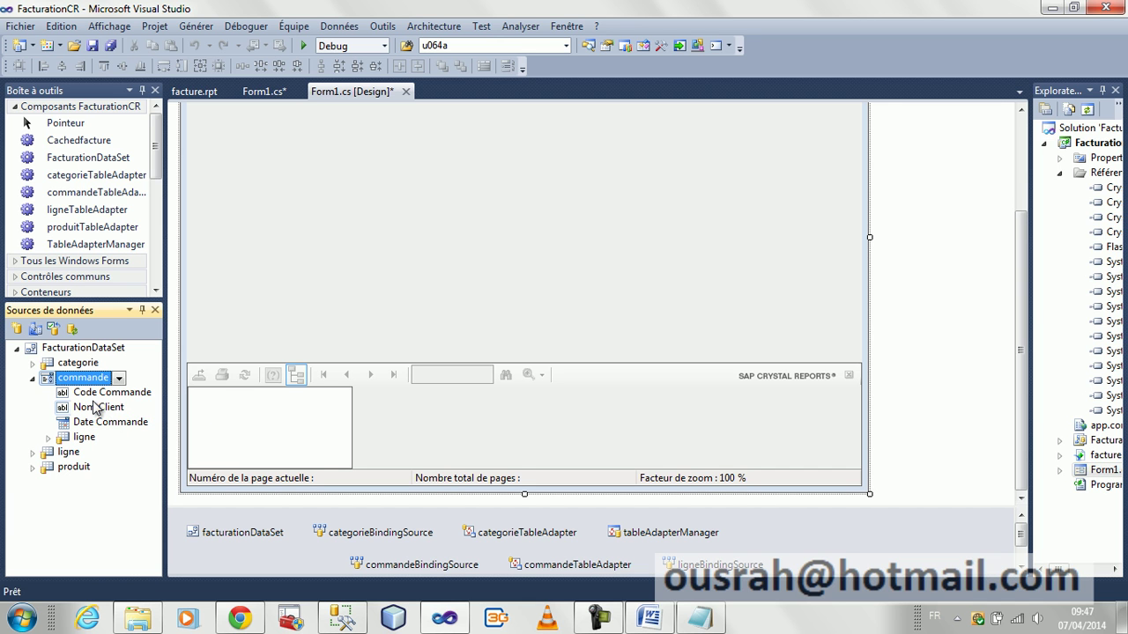
pyautogui.moveTo(69, 385); pyautogui.dragTo(390, 112)
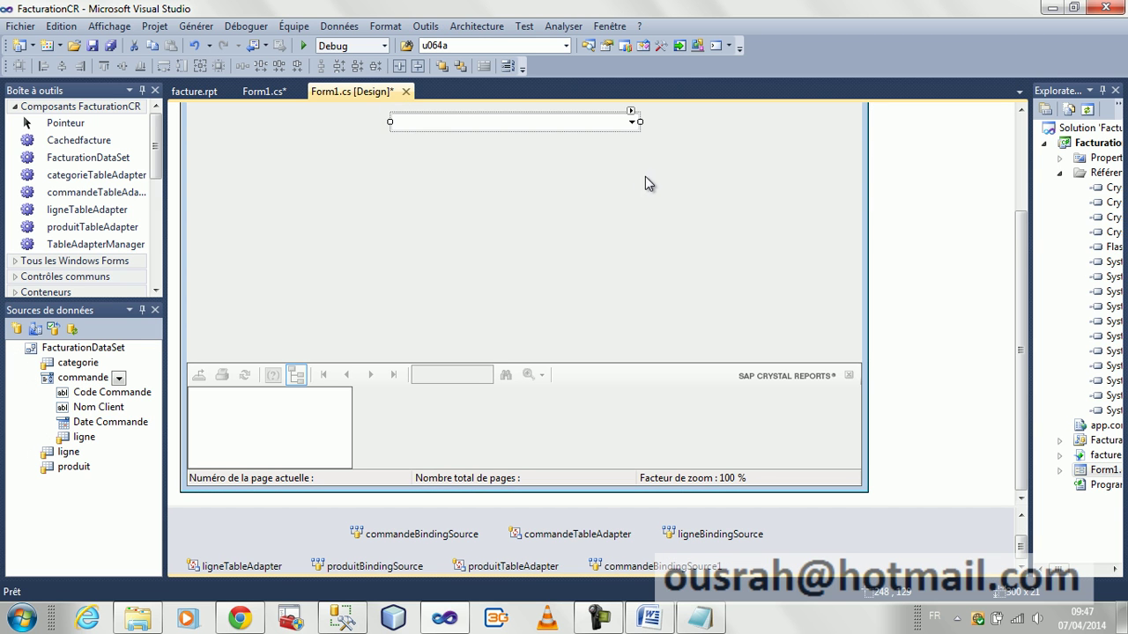
pyautogui.moveTo(1022, 231); pyautogui.dragTo(1024, 192)
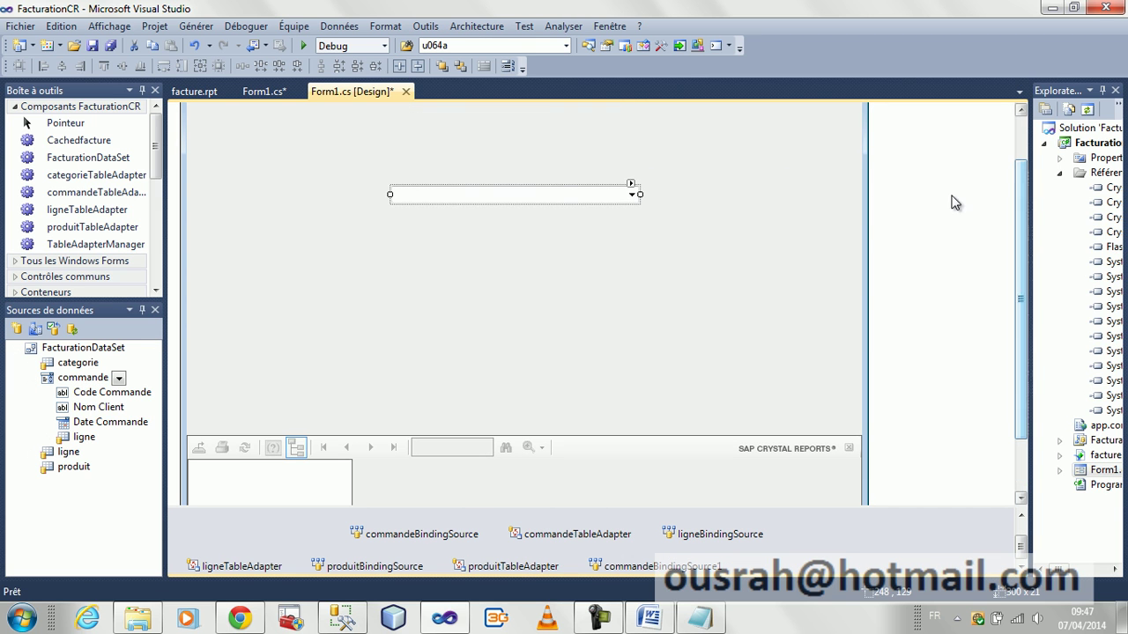
pyautogui.moveTo(569, 196); pyautogui.dragTo(529, 128)
pyautogui.scroll(2, 1017, 141)
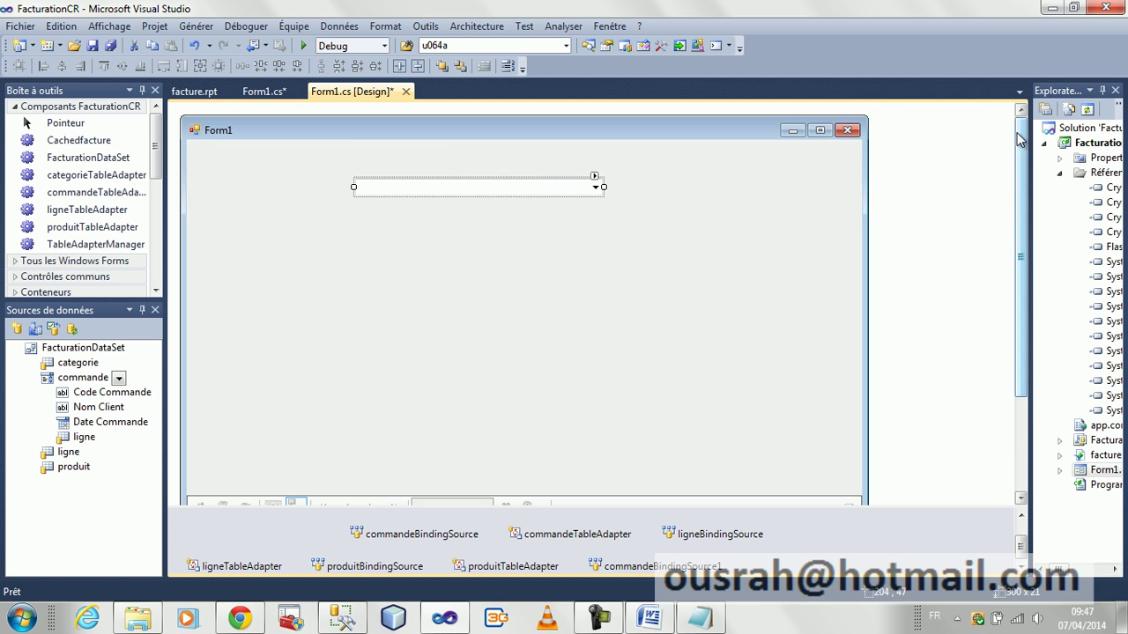
pyautogui.moveTo(528, 187); pyautogui.dragTo(526, 181)
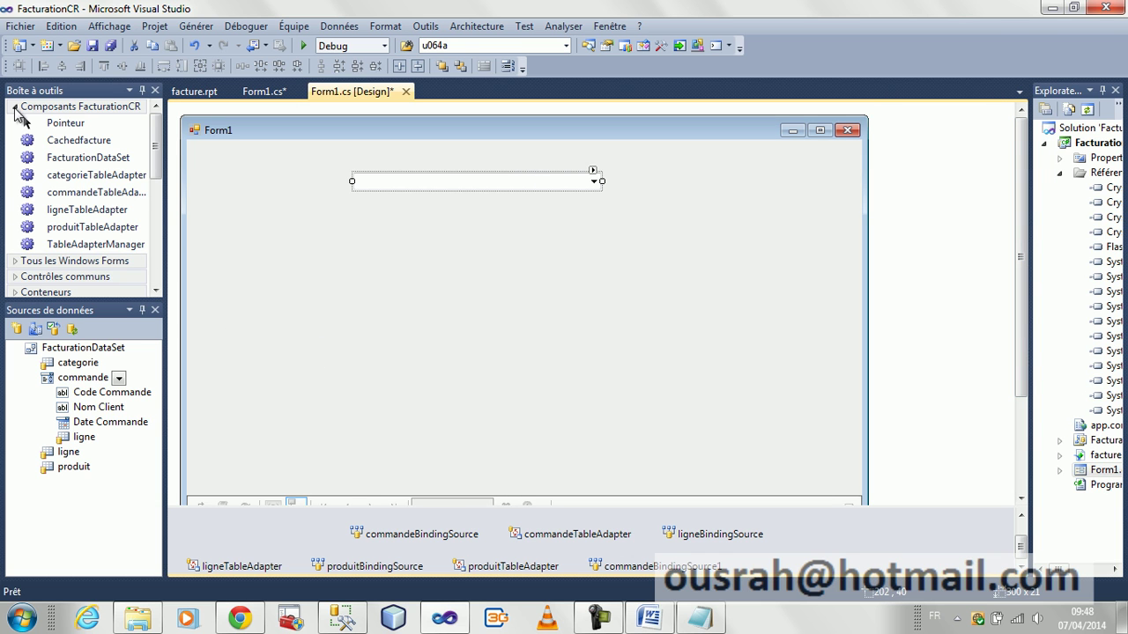
# Add a GroupBox spanning most of Form1's width above the viewer and move the commande combo box into it.
pyautogui.click(17, 110)
pyautogui.click(16, 154)
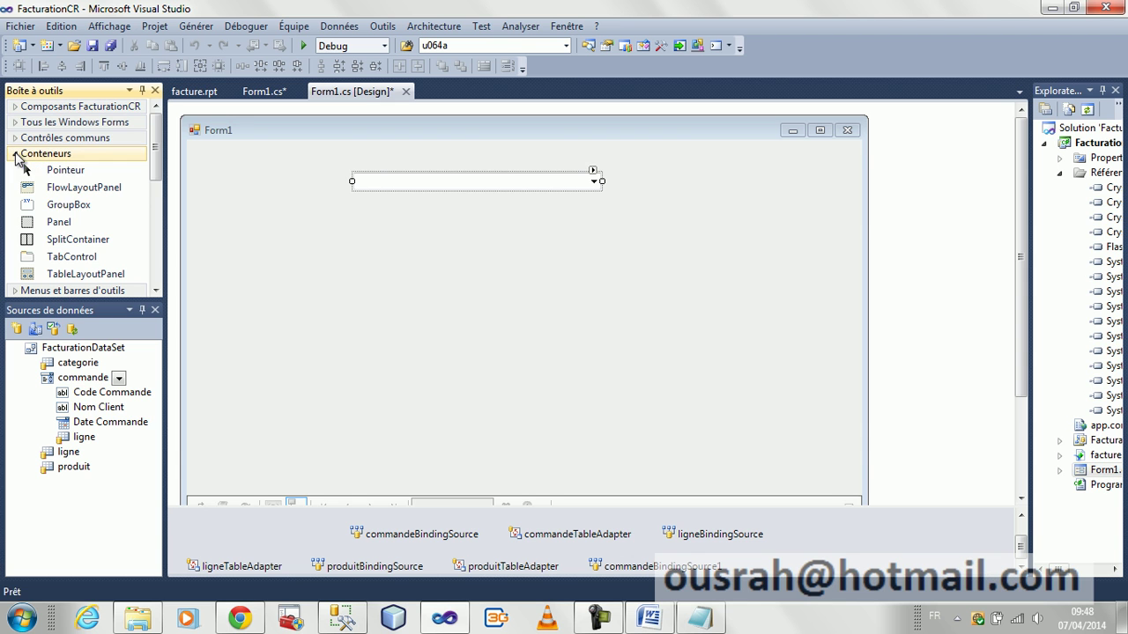
pyautogui.moveTo(68, 204); pyautogui.dragTo(206, 244)
pyautogui.moveTo(363, 275); pyautogui.dragTo(835, 288)
pyautogui.moveTo(534, 179); pyautogui.dragTo(421, 278)
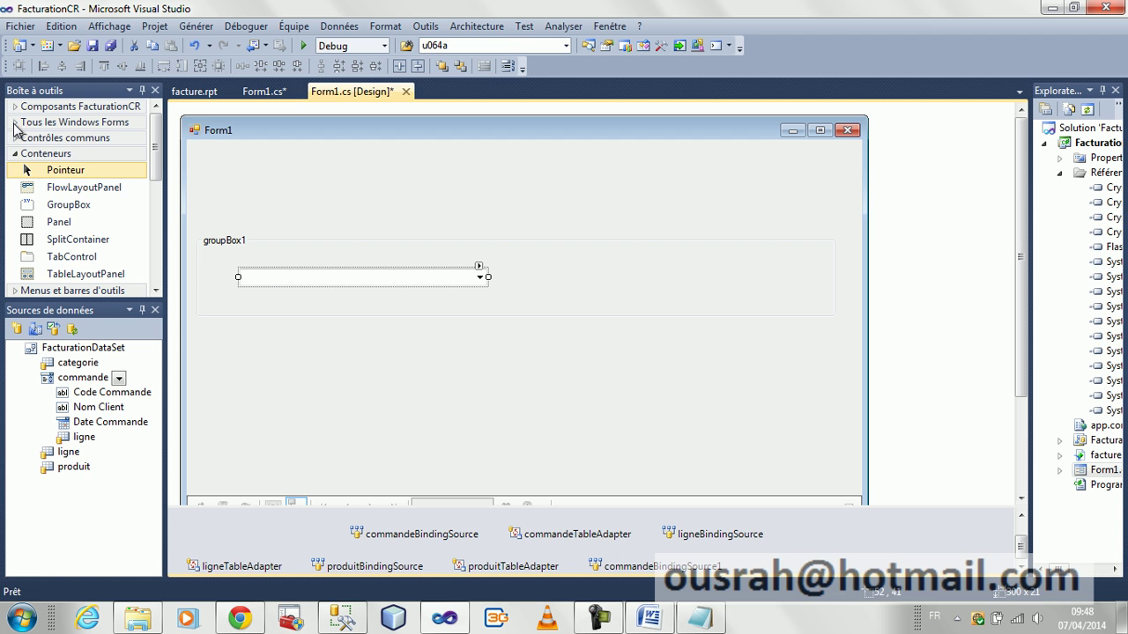
# Add a label reading "choisir une commande" inside the group box and align the commande combo box beneath it.
pyautogui.click(15, 139)
pyautogui.moveTo(74, 265); pyautogui.dragTo(216, 252)
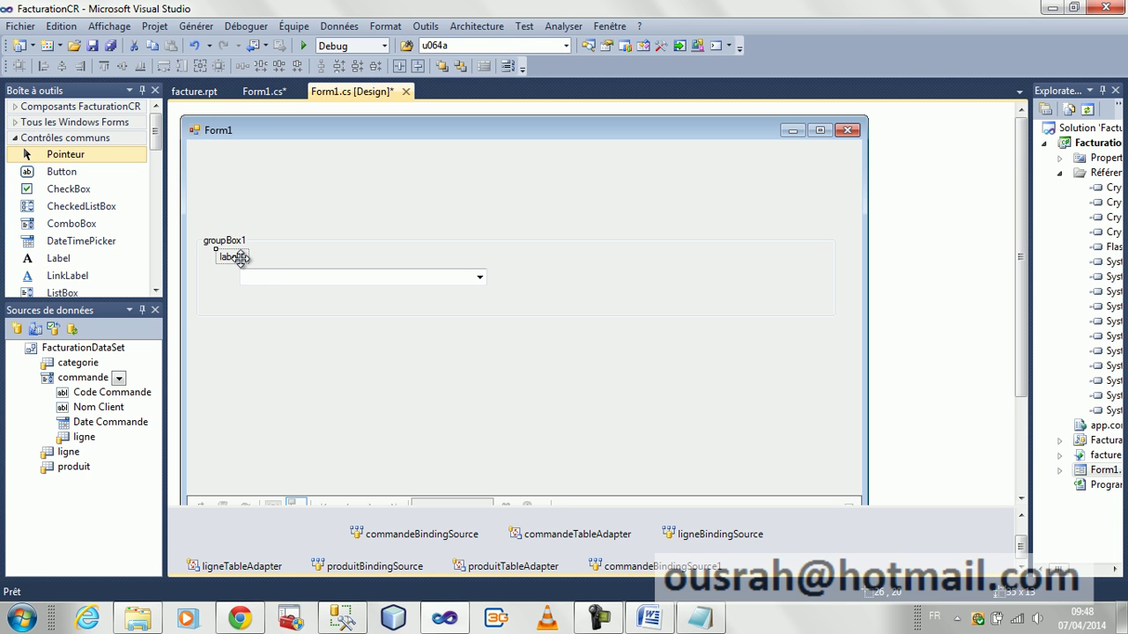
pyautogui.press('F4')
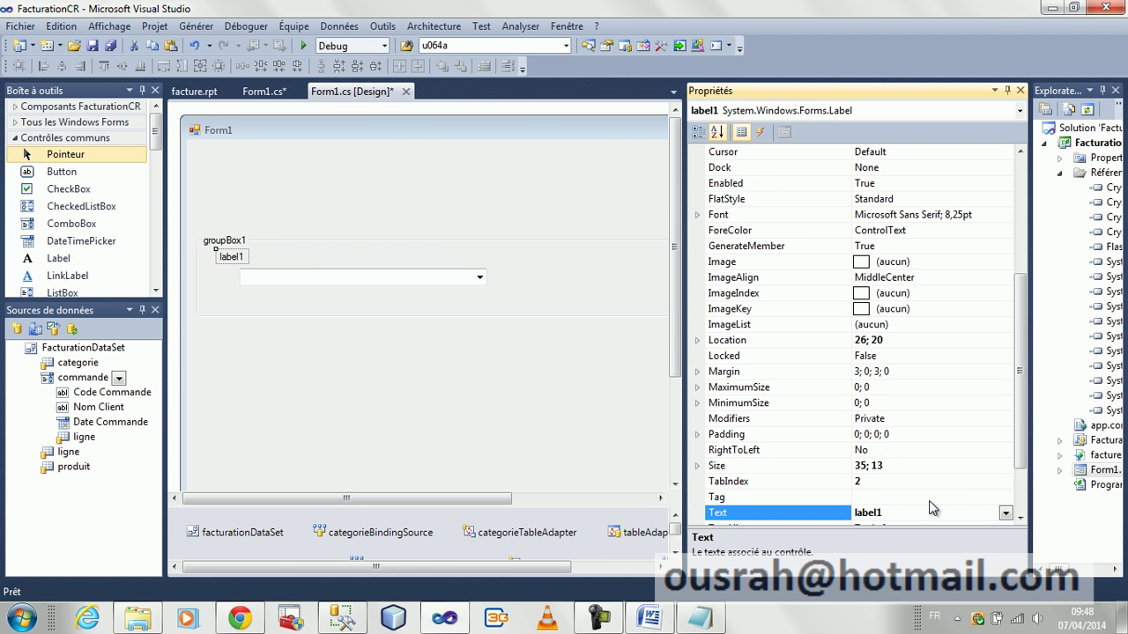
pyautogui.doubleClick(932, 511)
pyautogui.write('choisir une commande')
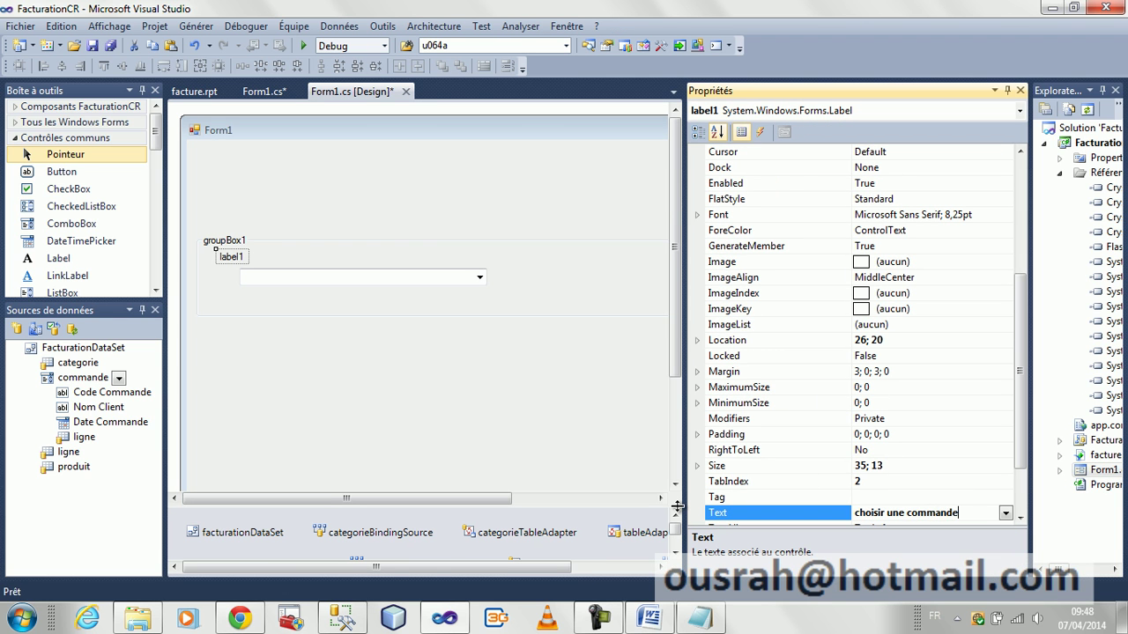
pyautogui.click(445, 304)
pyautogui.moveTo(429, 279); pyautogui.dragTo(408, 273)
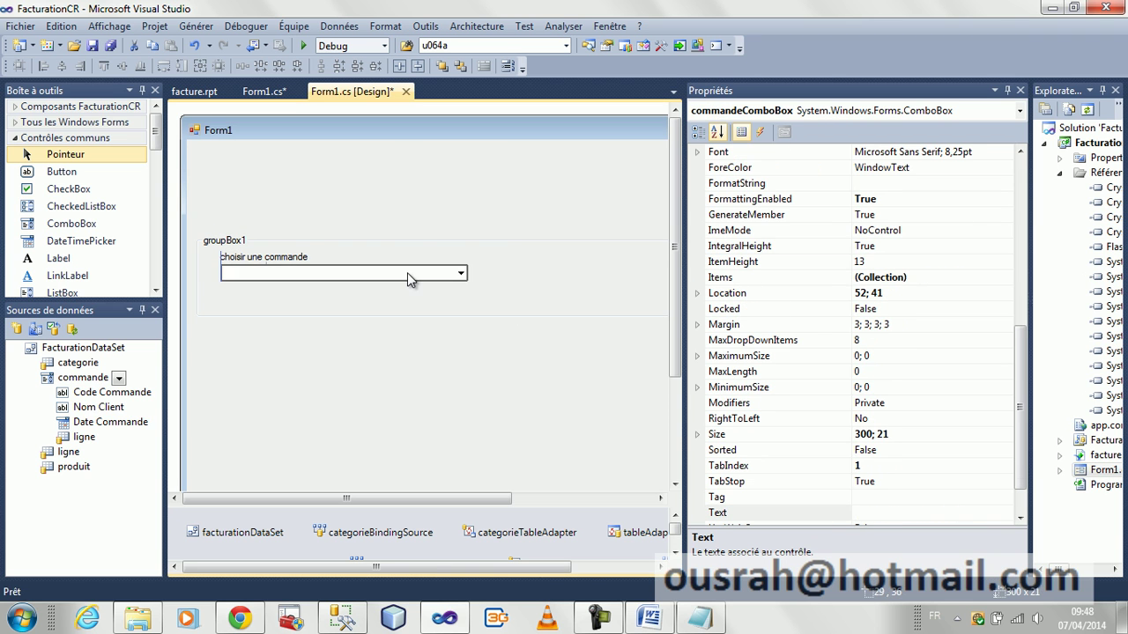
# Set the commande data source to Détails and place its fields in the group box beside the combo box, bound to commandeBindingSource1.
pyautogui.click(118, 377)
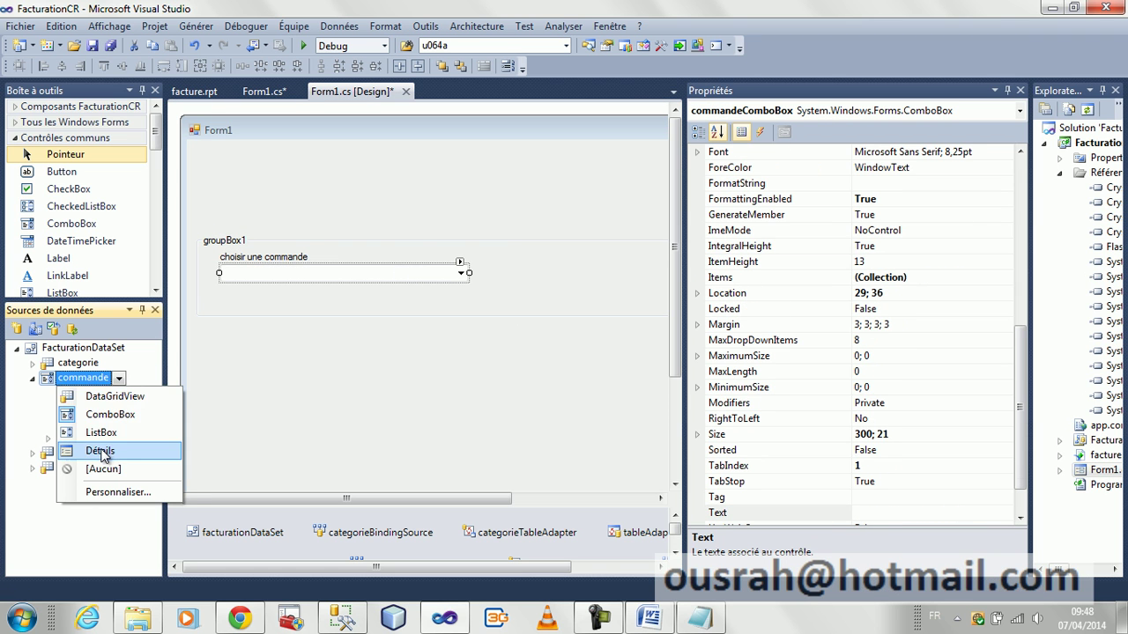
pyautogui.click(130, 452)
pyautogui.moveTo(54, 379); pyautogui.dragTo(509, 264)
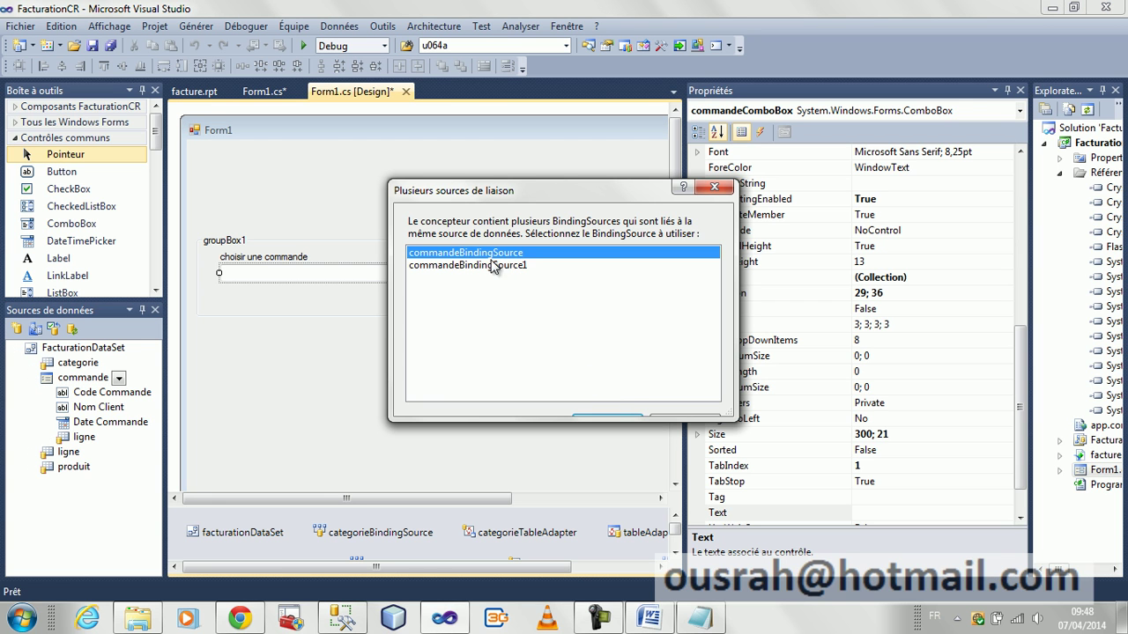
pyautogui.click(512, 265)
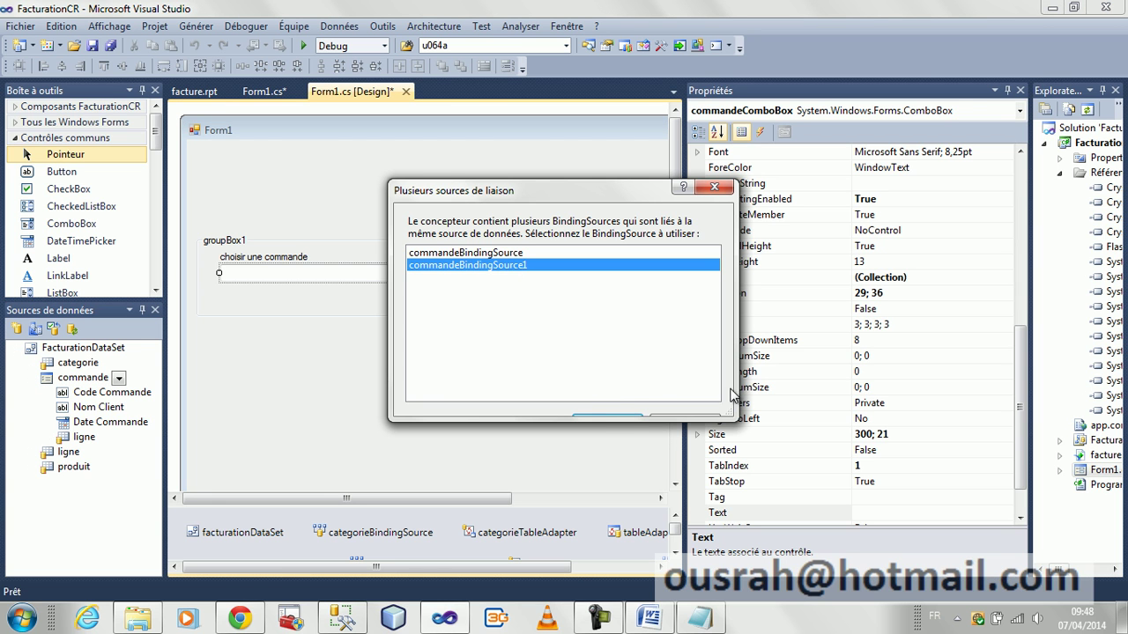
pyautogui.click(616, 416)
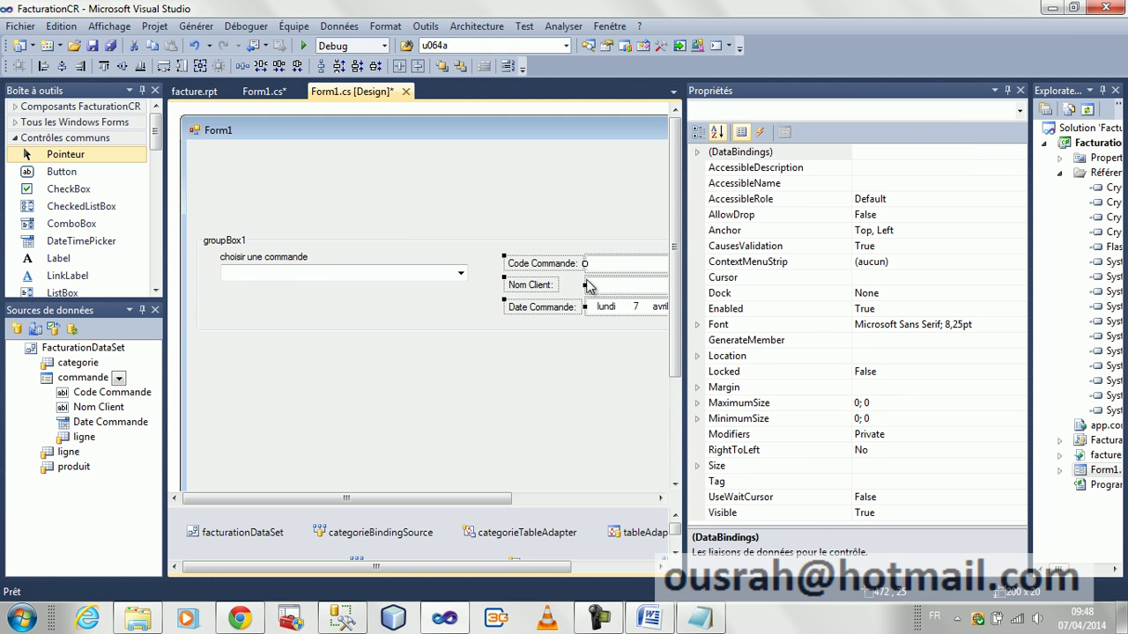
# Delete the Code Commande label and its text box, and move the Nom Client and Date Commande fields up level with the combo box.
pyautogui.click(497, 306)
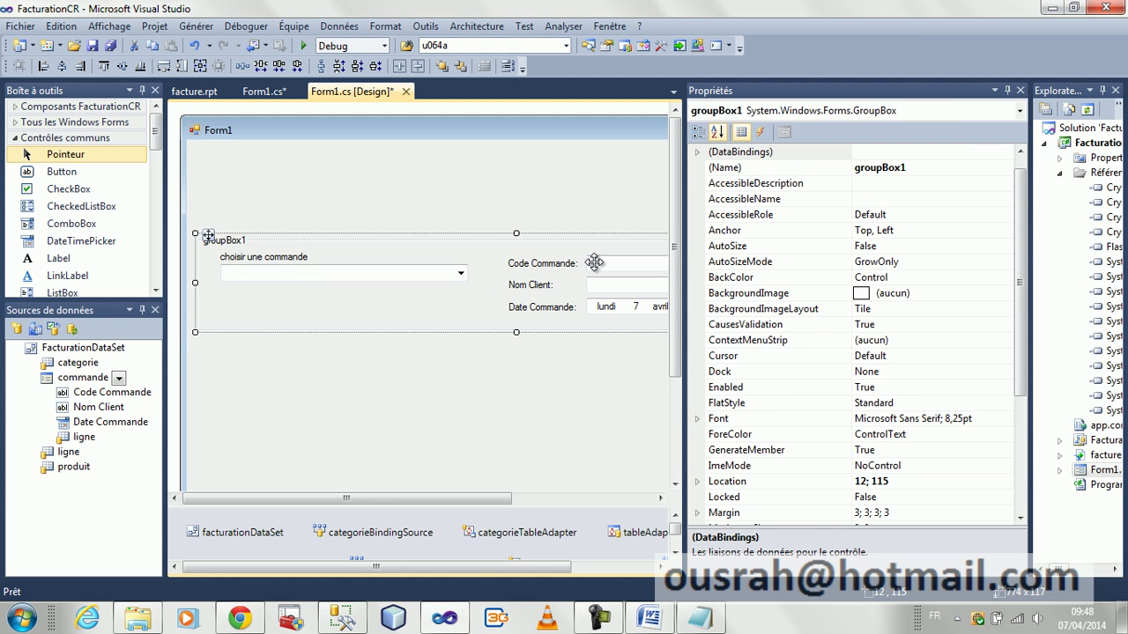
pyautogui.moveTo(498, 254); pyautogui.dragTo(622, 279)
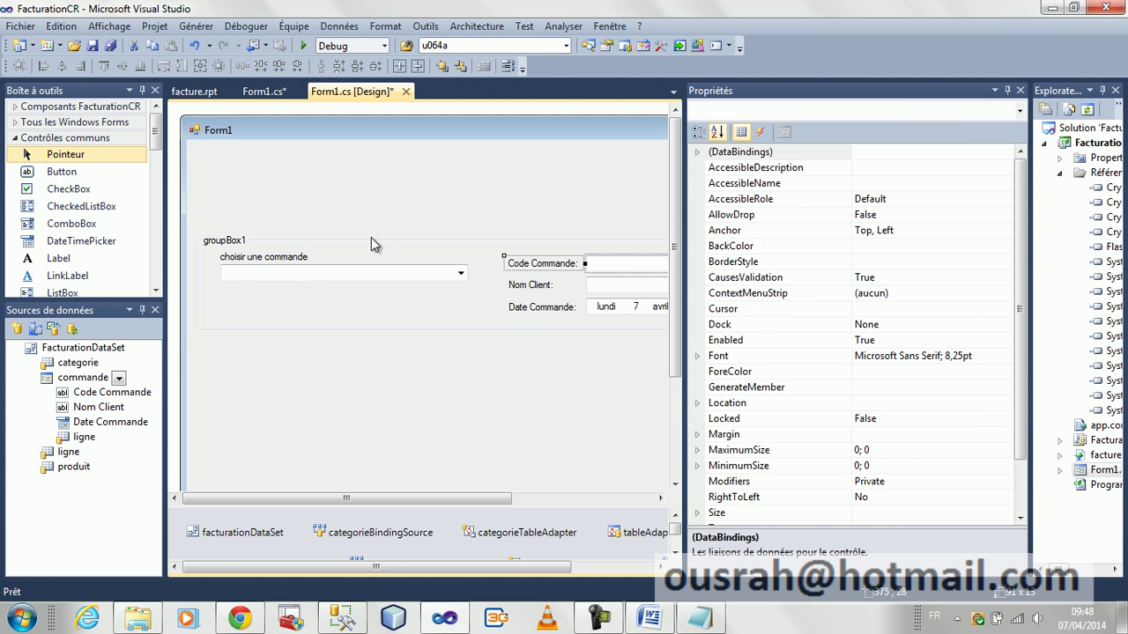
pyautogui.press('Delete')
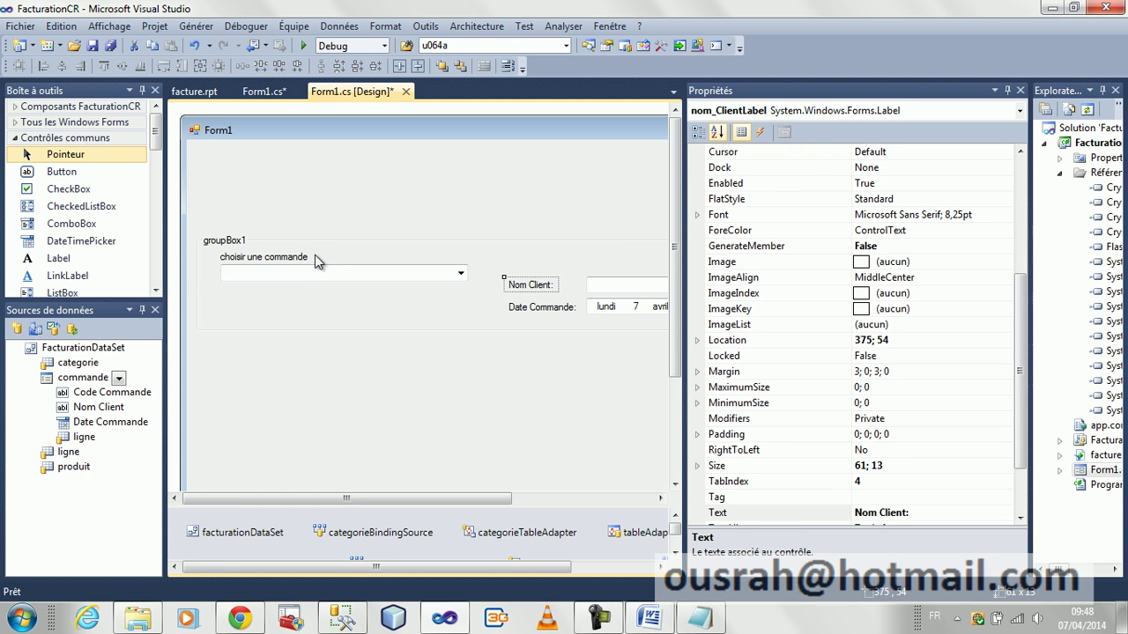
pyautogui.moveTo(494, 275); pyautogui.dragTo(663, 330)
pyautogui.moveTo(627, 289); pyautogui.dragTo(626, 276)
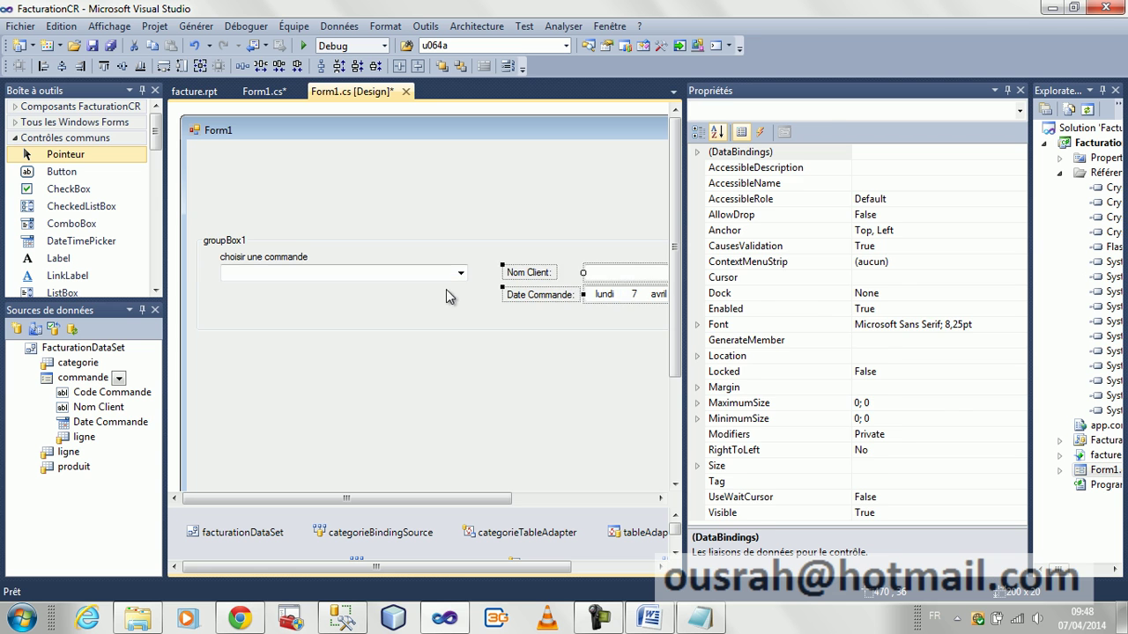
# Move groupBox1 up on Form1 and set its Dock property to Top.
pyautogui.click(437, 310)
pyautogui.moveTo(203, 227); pyautogui.dragTo(199, 186)
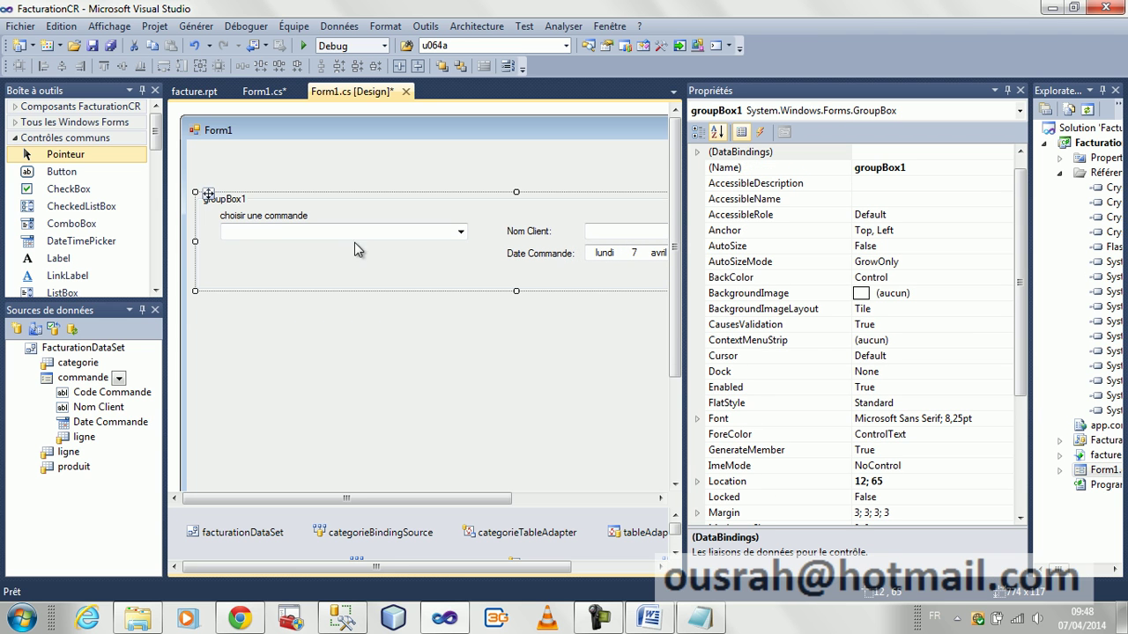
pyautogui.click(1021, 385)
pyautogui.moveTo(1021, 385); pyautogui.dragTo(1020, 438)
pyautogui.click(986, 300)
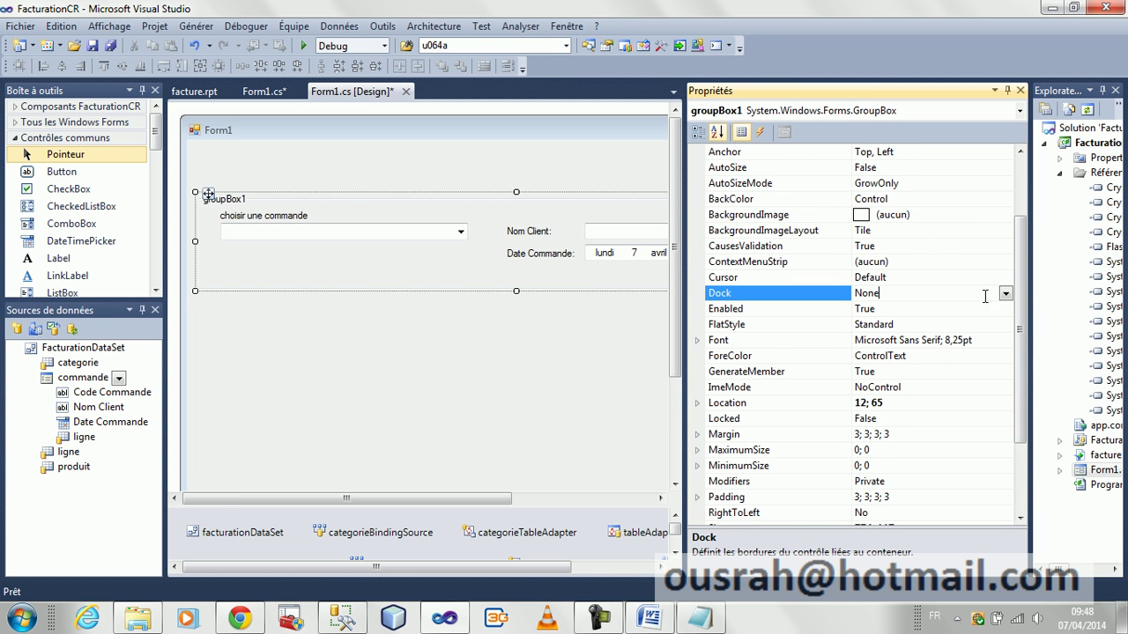
pyautogui.click(1006, 295)
pyautogui.click(941, 318)
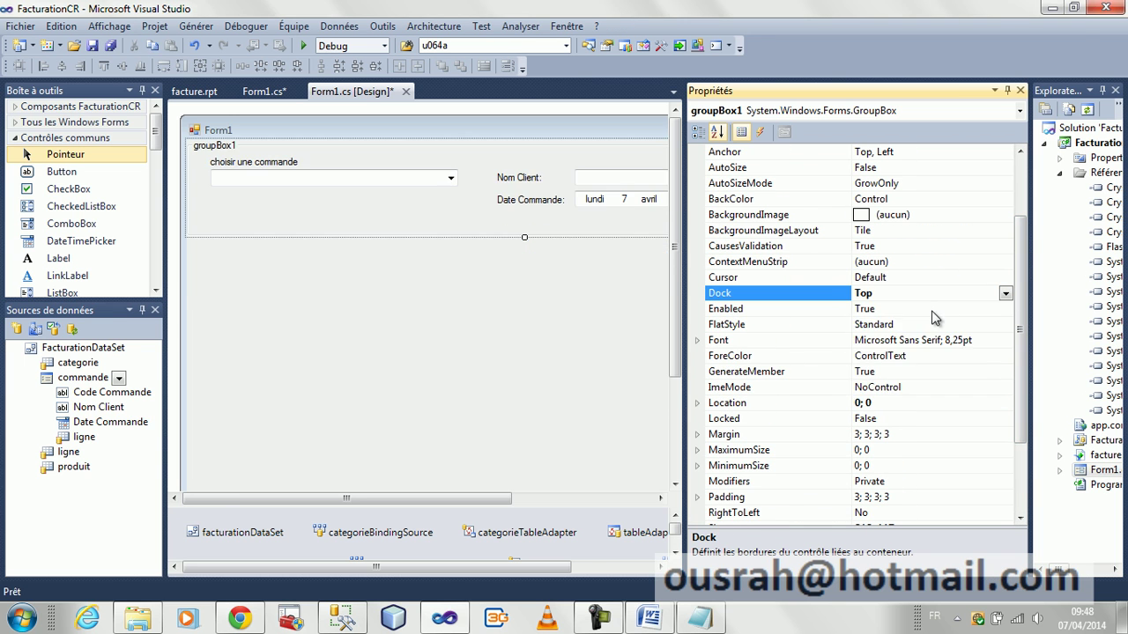
# Set crystalReportViewer1's Dock property to Fill and check the form's layout around the group box.
pyautogui.click(675, 427)
pyautogui.click(644, 412)
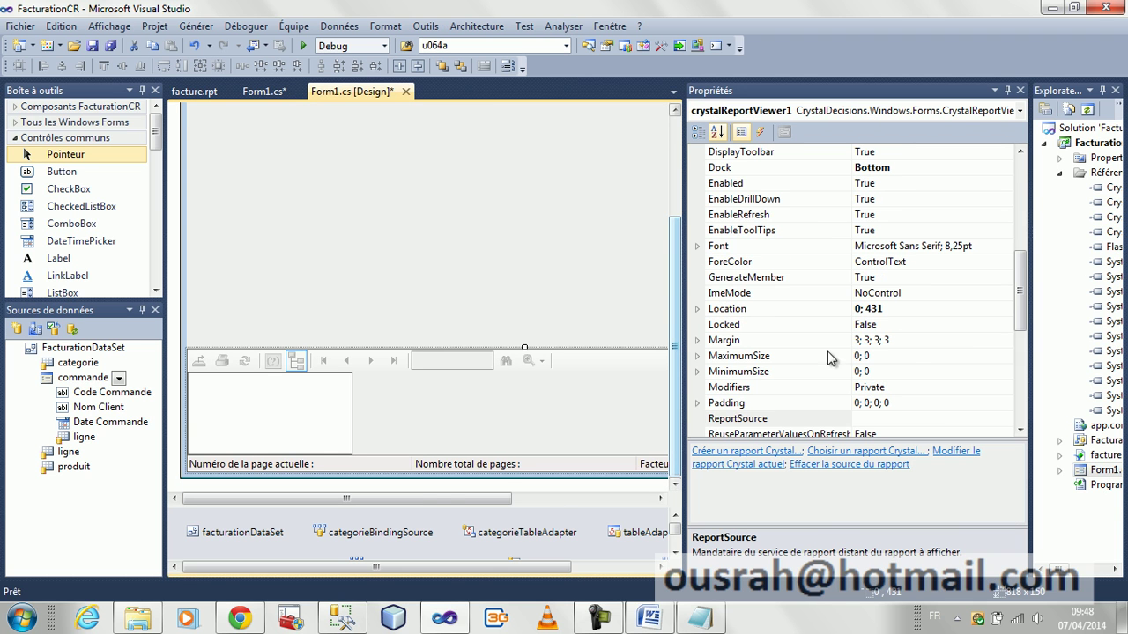
pyautogui.click(949, 174)
pyautogui.click(904, 169)
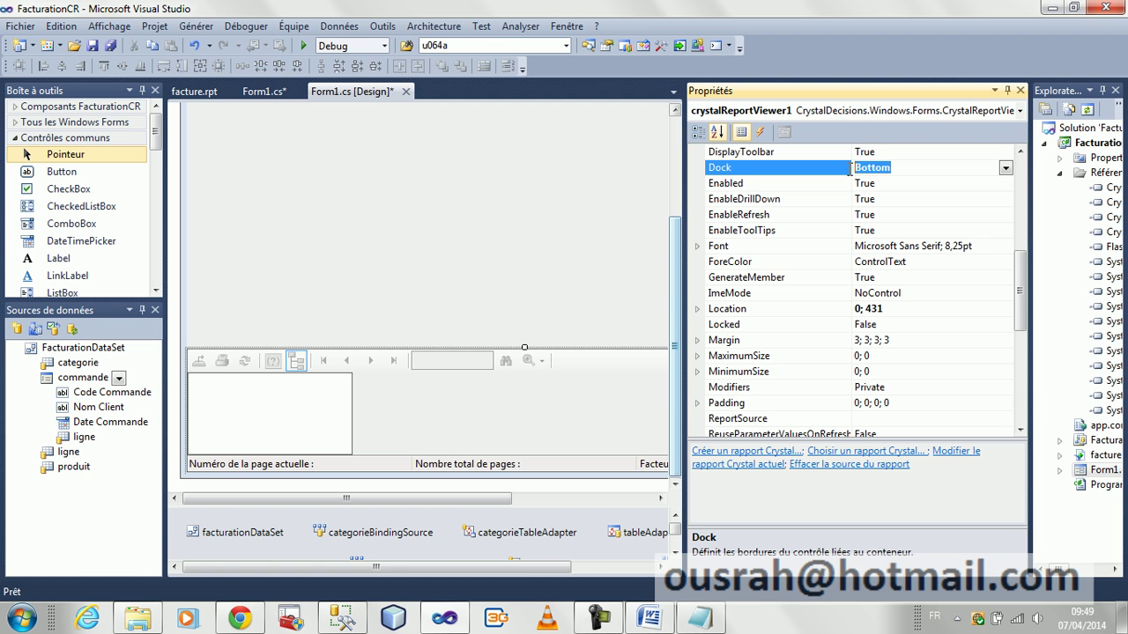
pyautogui.click(1005, 168)
pyautogui.click(941, 209)
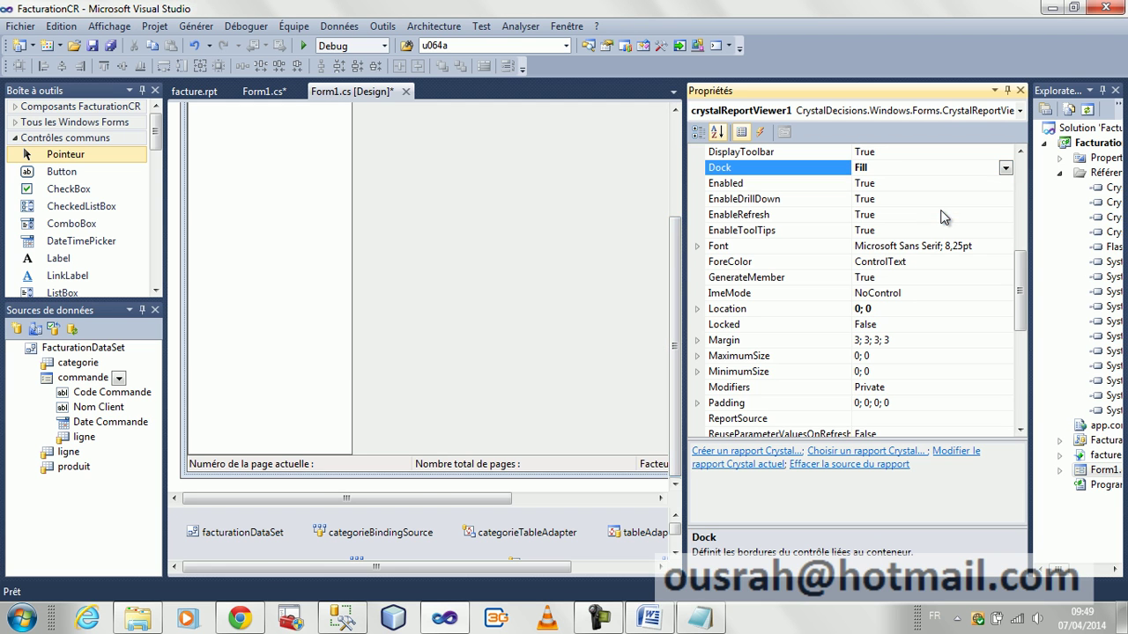
pyautogui.click(679, 253)
pyautogui.scroll(5, 679, 253)
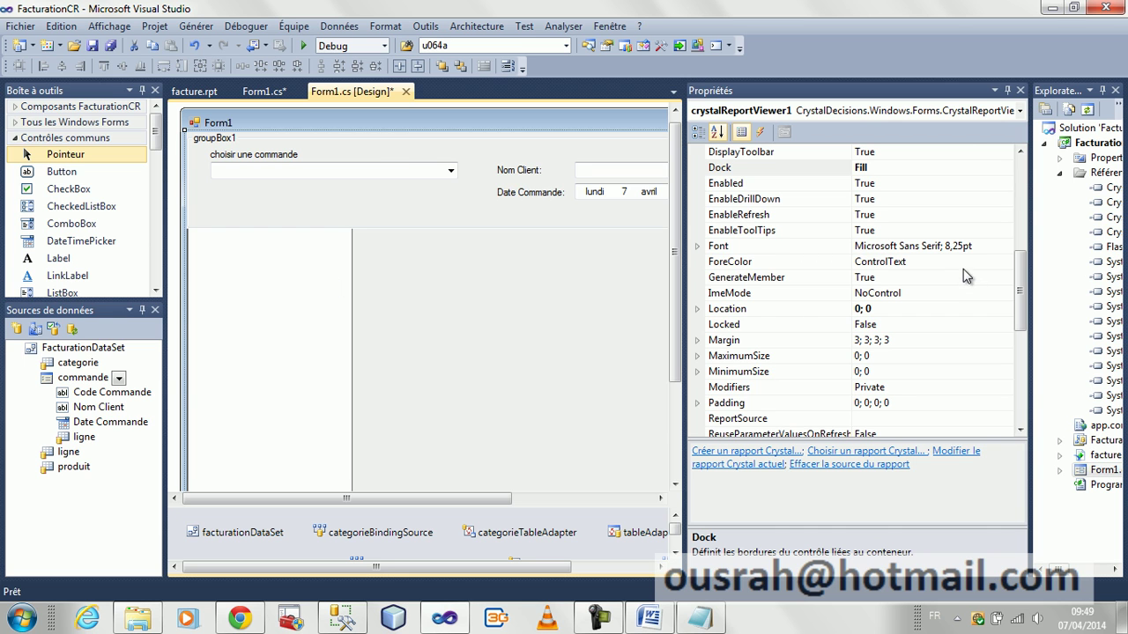
# Change crystalReportViewer1's Dock property to Top.
pyautogui.click(1002, 167)
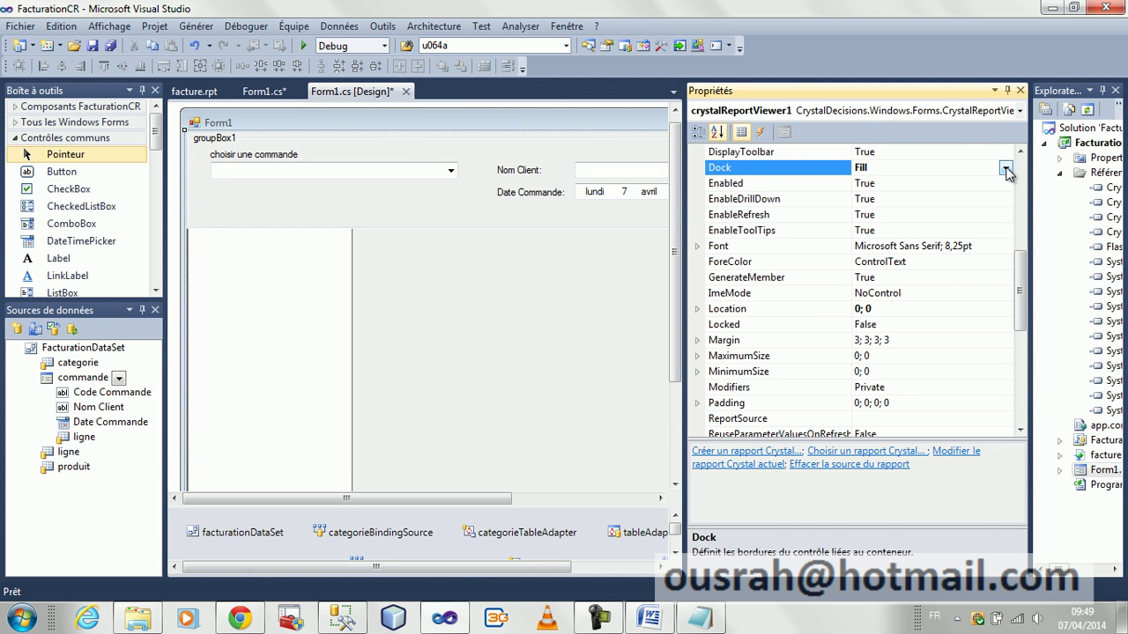
pyautogui.click(1005, 169)
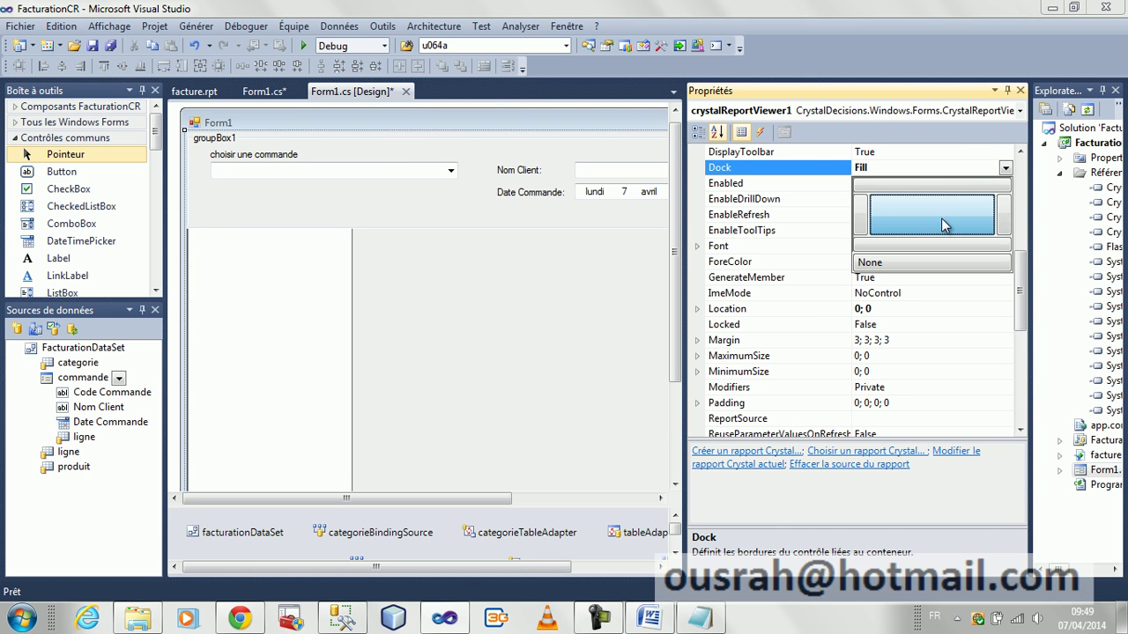
pyautogui.click(945, 186)
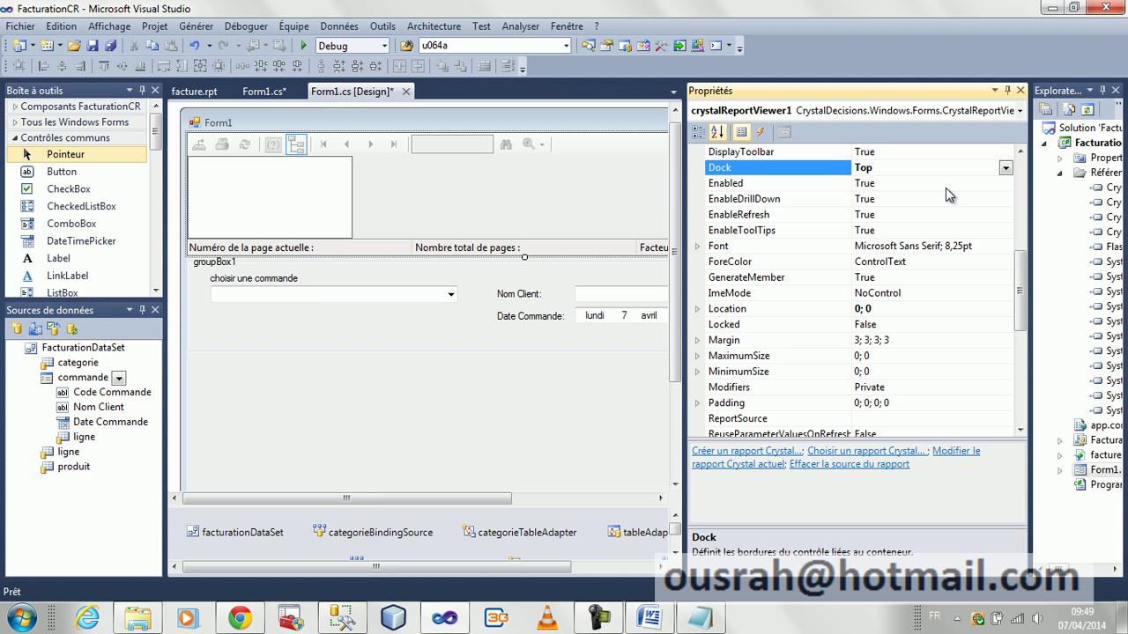
# Reapply the Top value to groupBox1's Dock property, select the report viewer, and close the properties.
pyautogui.click(477, 361)
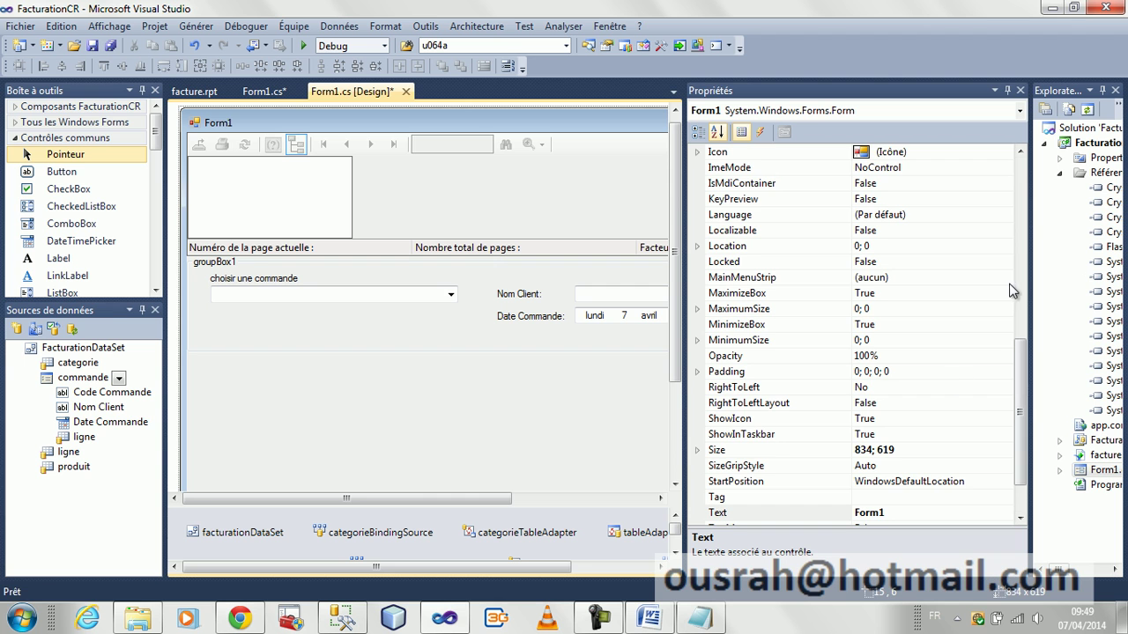
pyautogui.click(1015, 254)
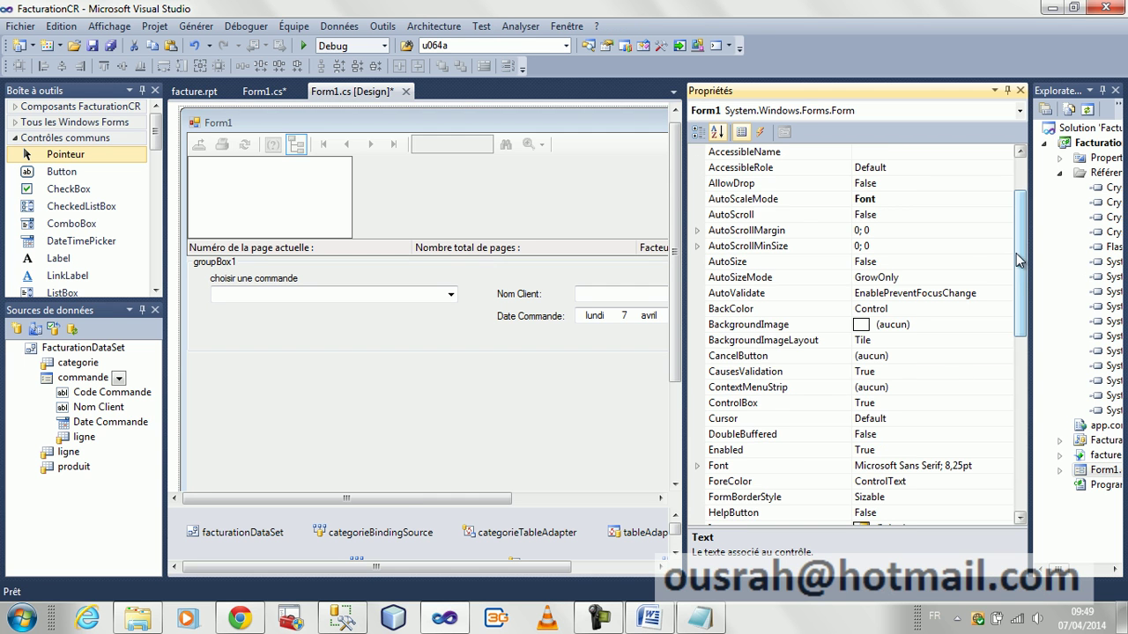
pyautogui.click(1019, 201)
pyautogui.click(427, 341)
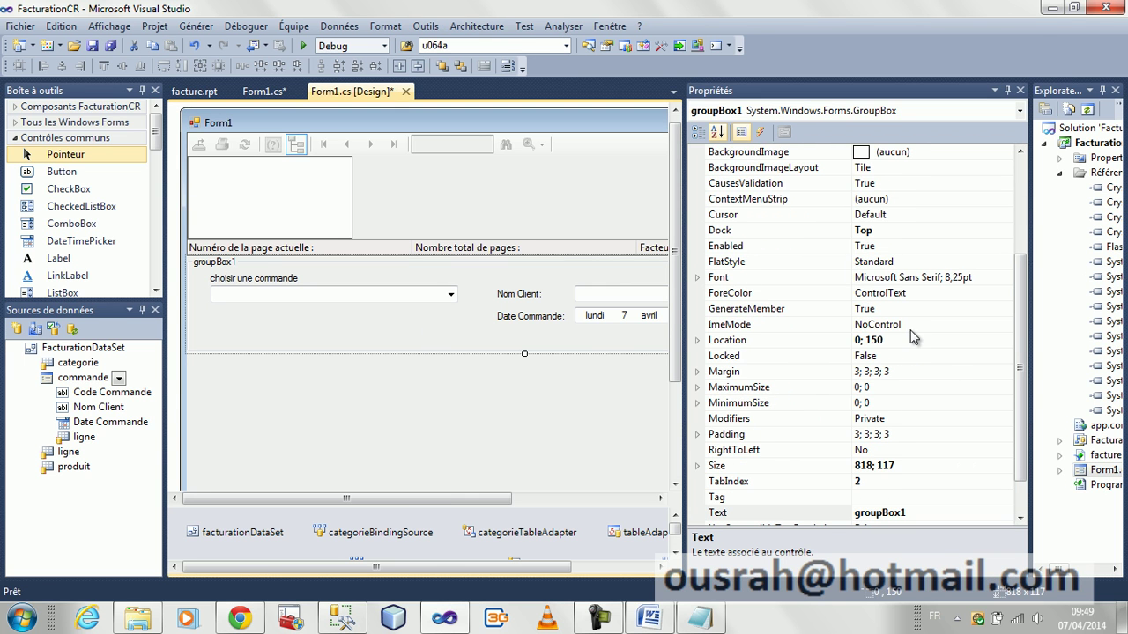
pyautogui.click(958, 235)
pyautogui.click(1005, 230)
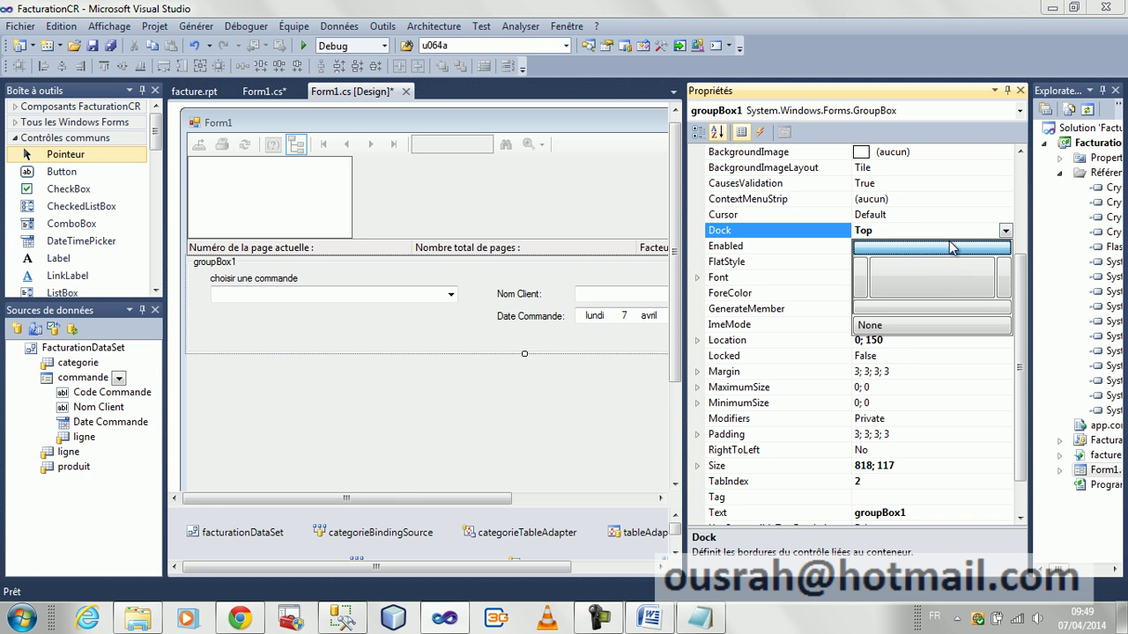
pyautogui.click(904, 250)
pyautogui.click(419, 202)
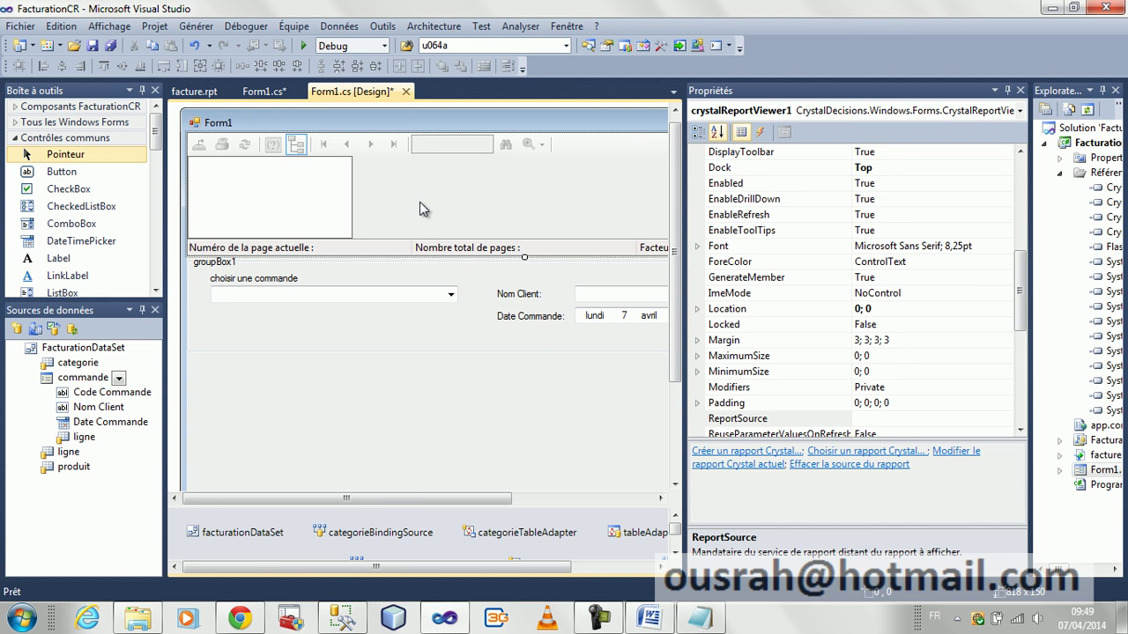
pyautogui.click(1020, 90)
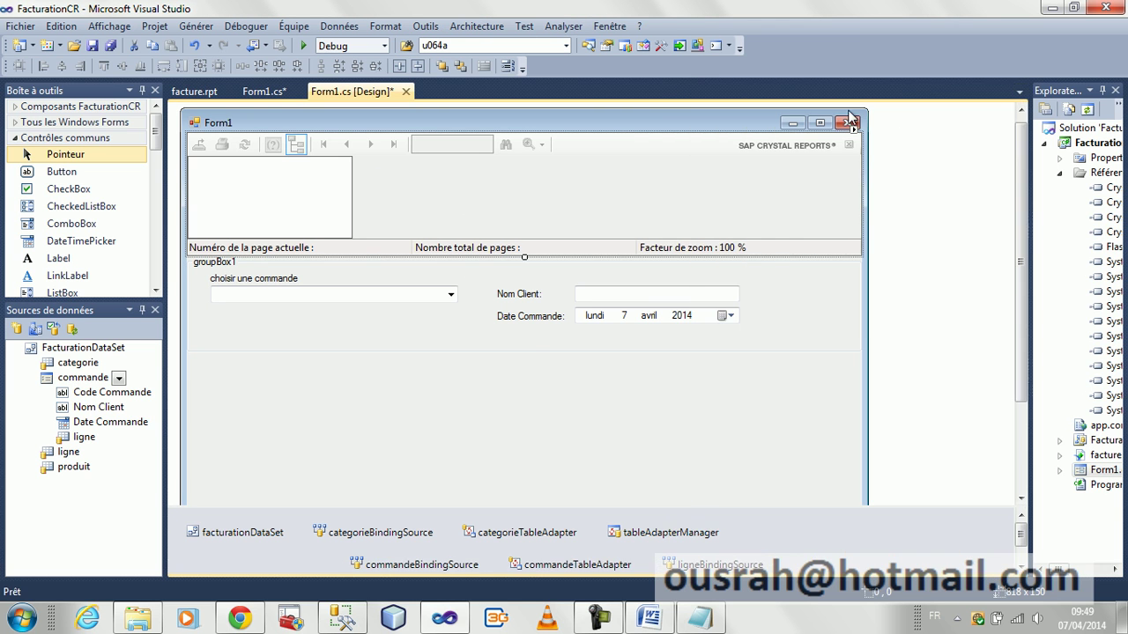
# Reopen groupBox1's properties and set its Dock property to Bottom.
pyautogui.click(439, 351)
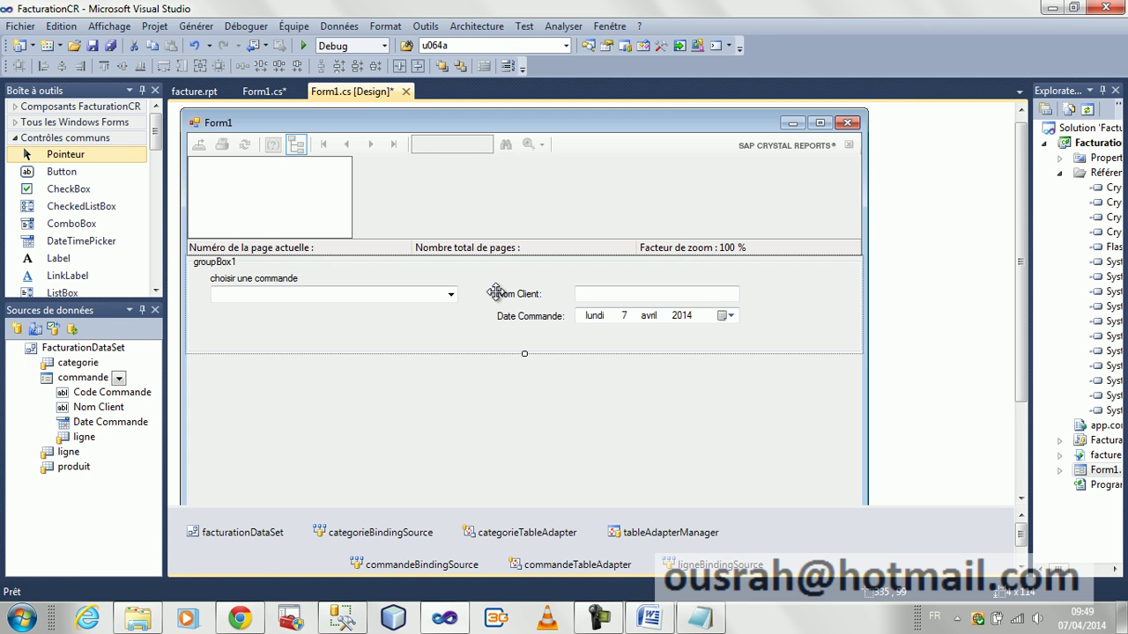
pyautogui.press('F4')
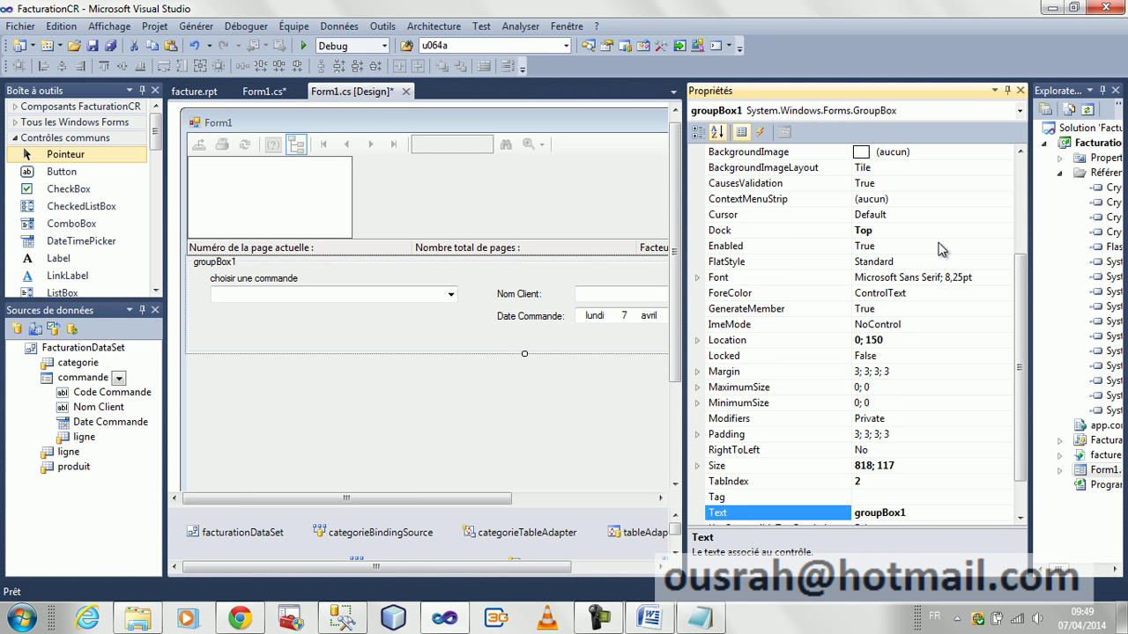
pyautogui.click(941, 230)
pyautogui.click(1005, 230)
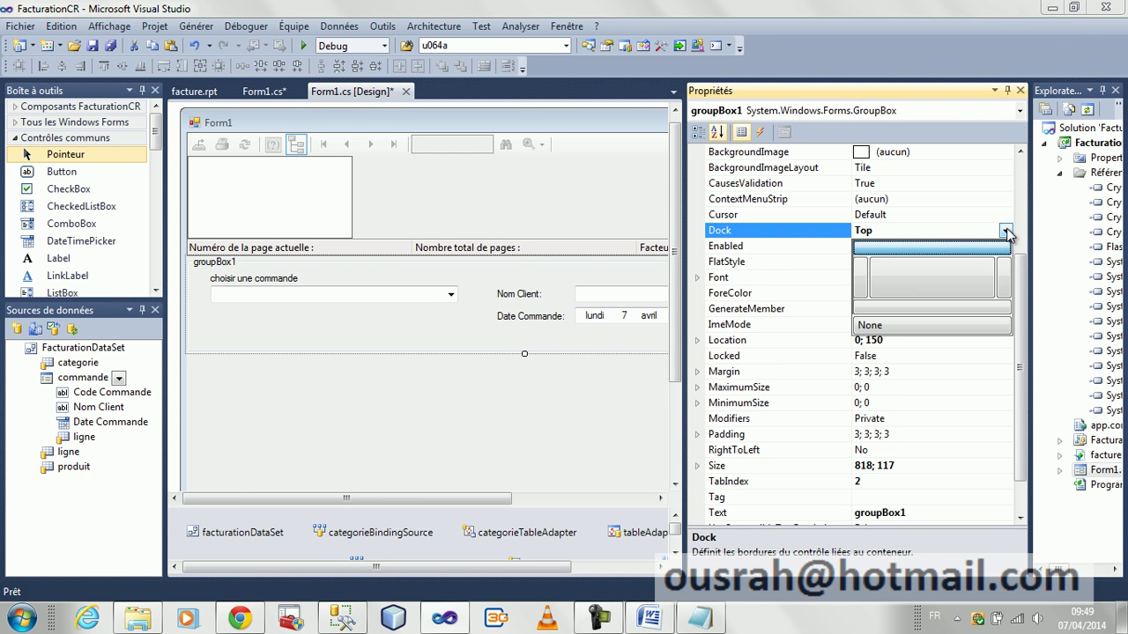
pyautogui.click(899, 308)
# Set crystalReportViewer1's Dock property to Fill, then select the group box at the form's lower edge.
pyautogui.click(620, 207)
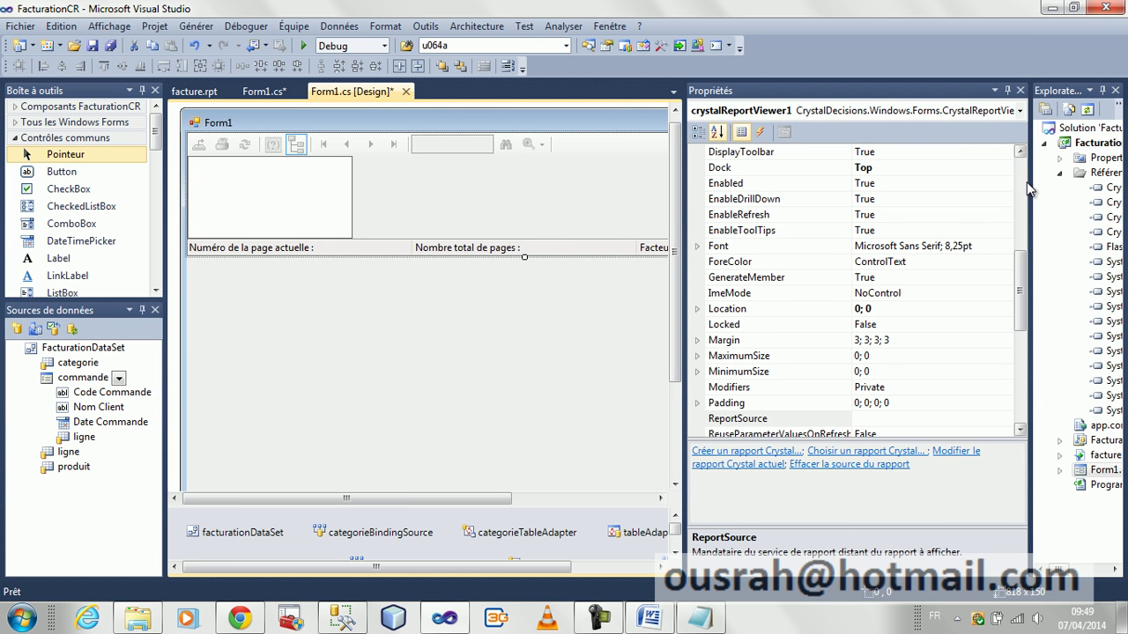
pyautogui.click(943, 171)
pyautogui.click(1005, 168)
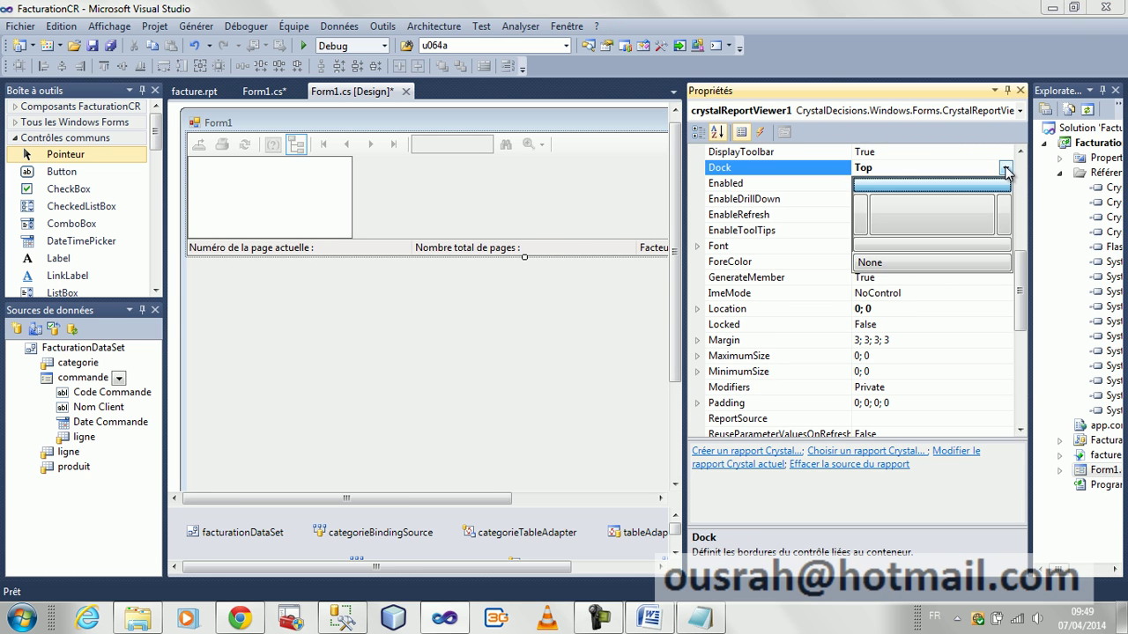
pyautogui.click(929, 207)
pyautogui.scroll(-5, 682, 458)
pyautogui.click(681, 453)
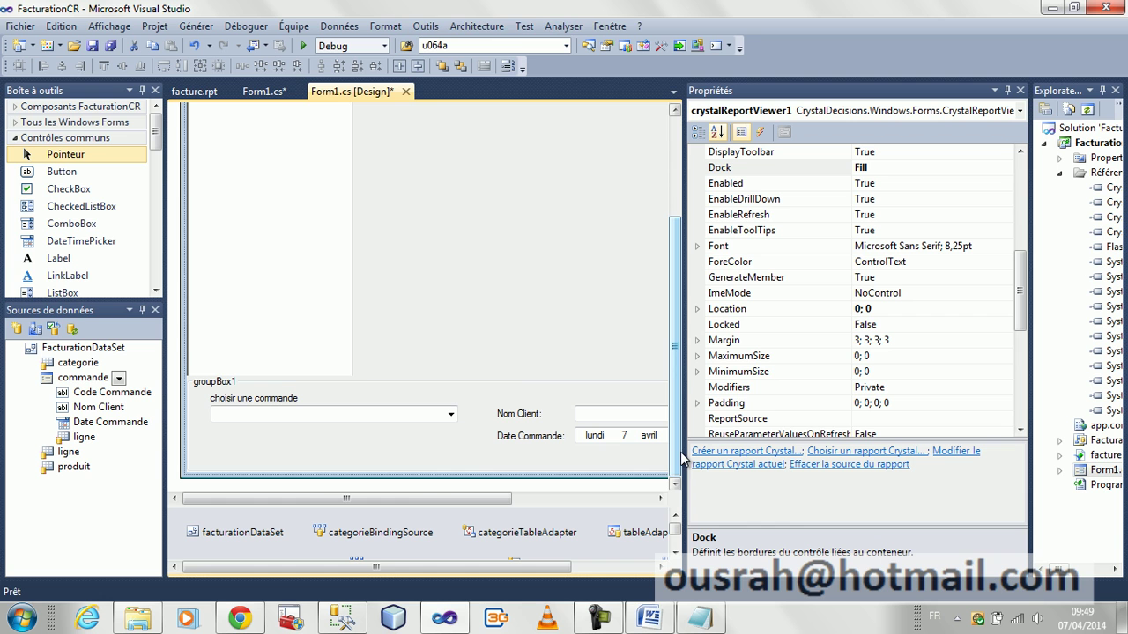
pyautogui.click(476, 460)
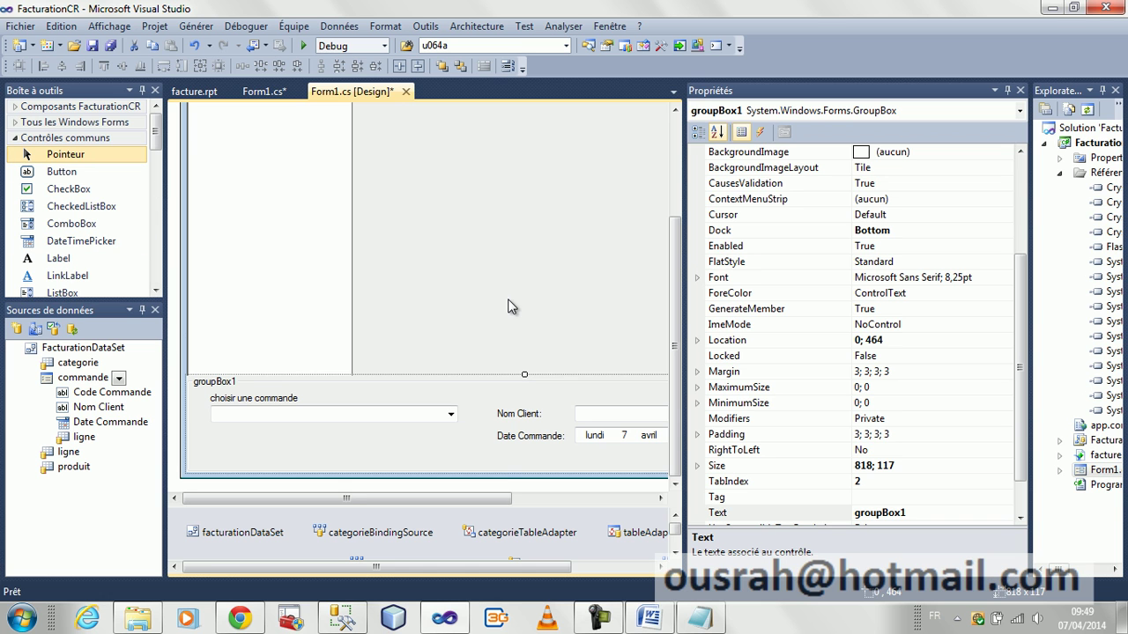
# Close the properties and set the Crystal report viewer's tool panel view to None.
pyautogui.click(1020, 89)
pyautogui.click(1022, 152)
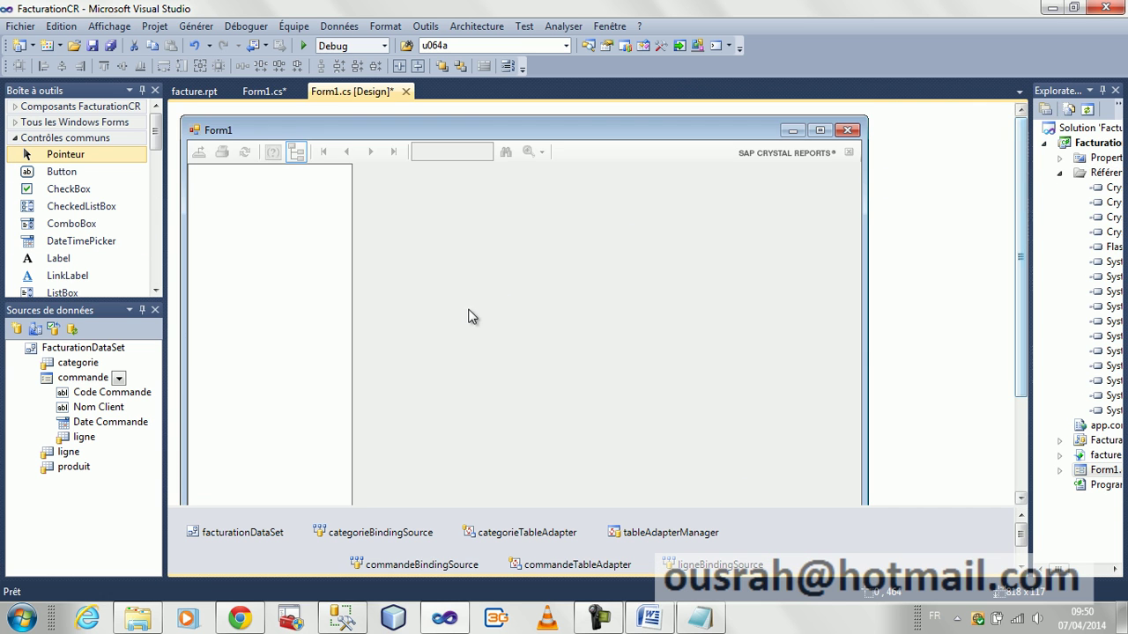
pyautogui.click(415, 319)
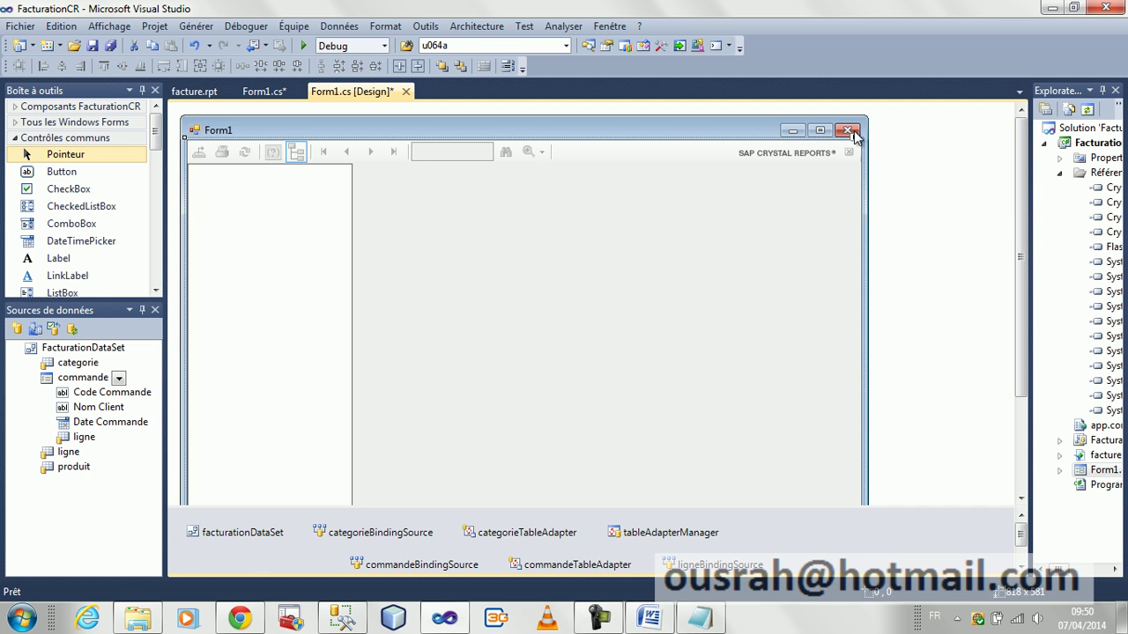
pyautogui.click(854, 138)
pyautogui.click(817, 202)
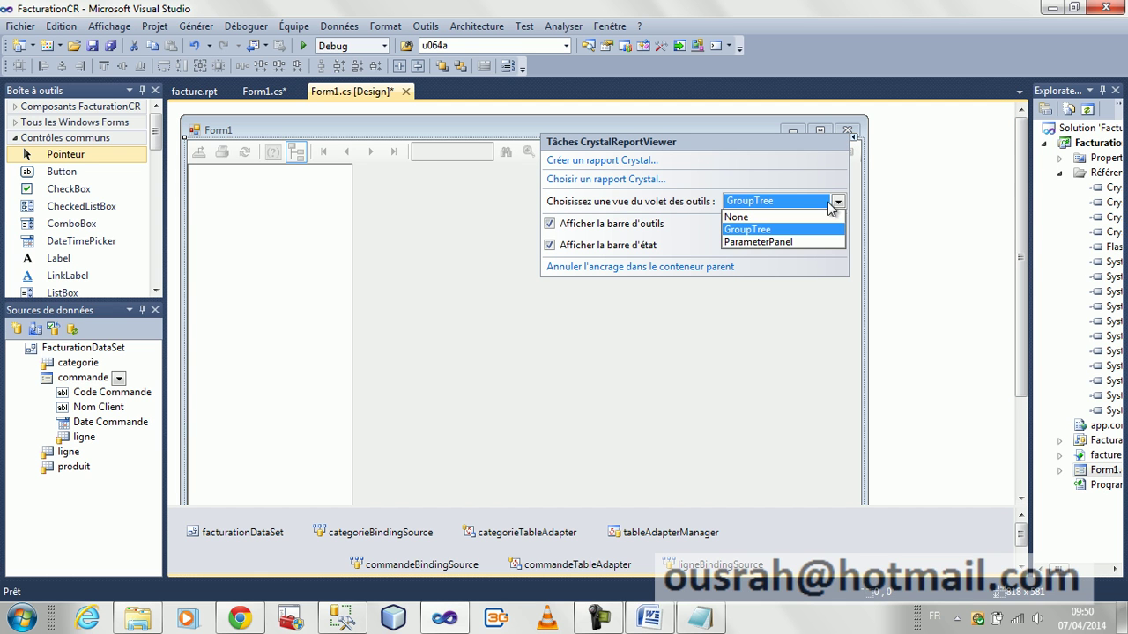
pyautogui.click(737, 222)
# Draw a button about 290 by 28 pixels below the commande combo box in groupBox1 and set its Text to Imprimer.
pyautogui.moveTo(1023, 212); pyautogui.dragTo(1023, 306)
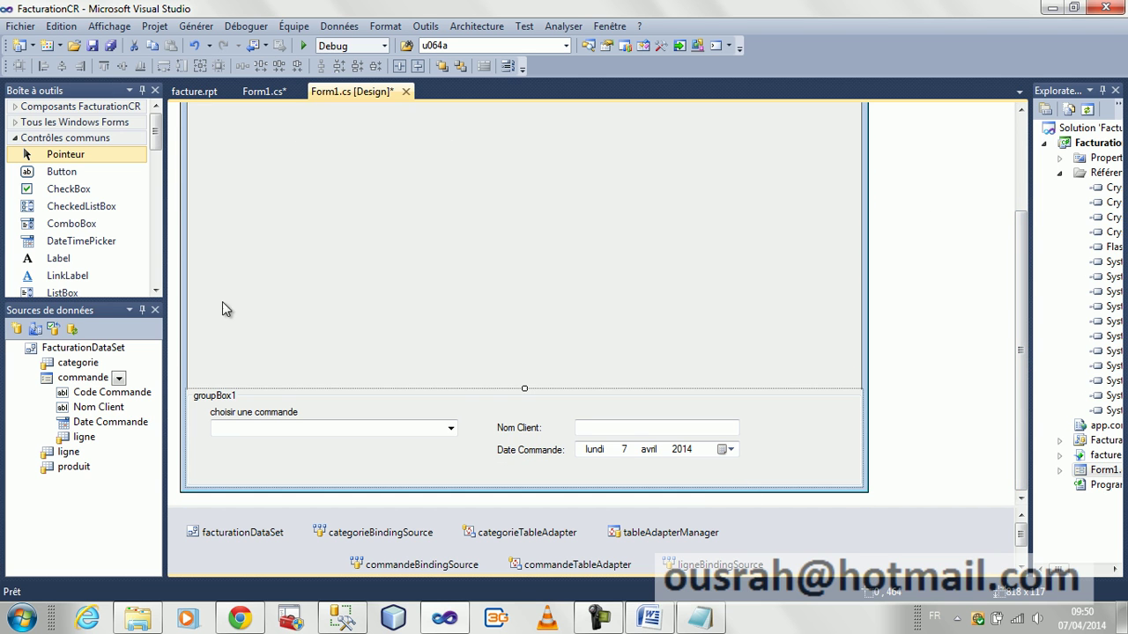
pyautogui.click(55, 173)
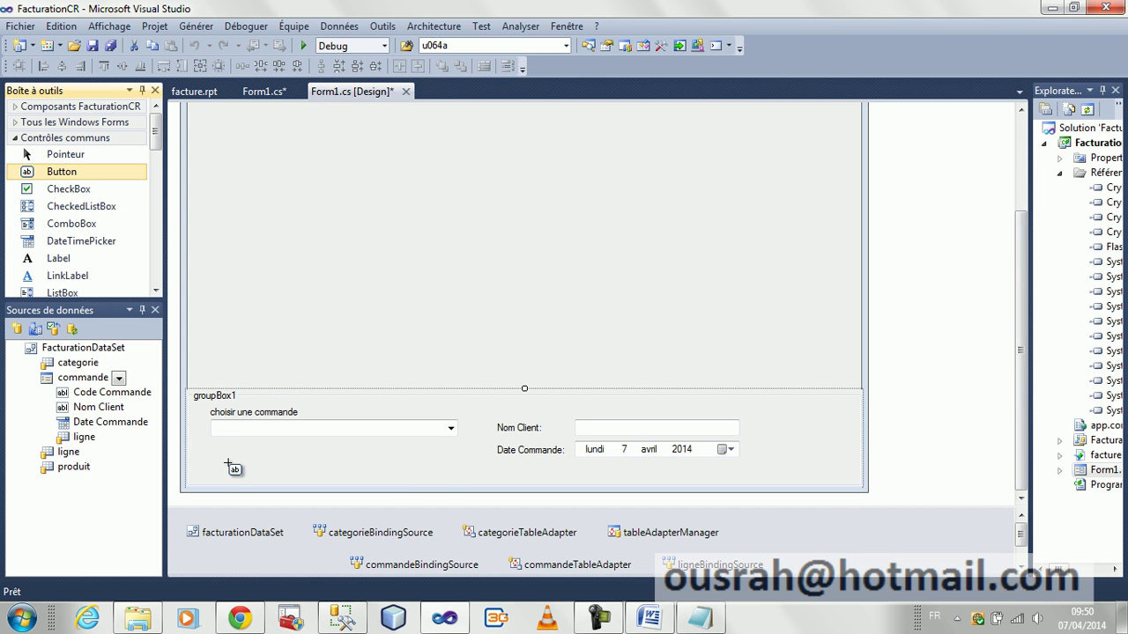
pyautogui.moveTo(221, 452); pyautogui.dragTo(457, 476)
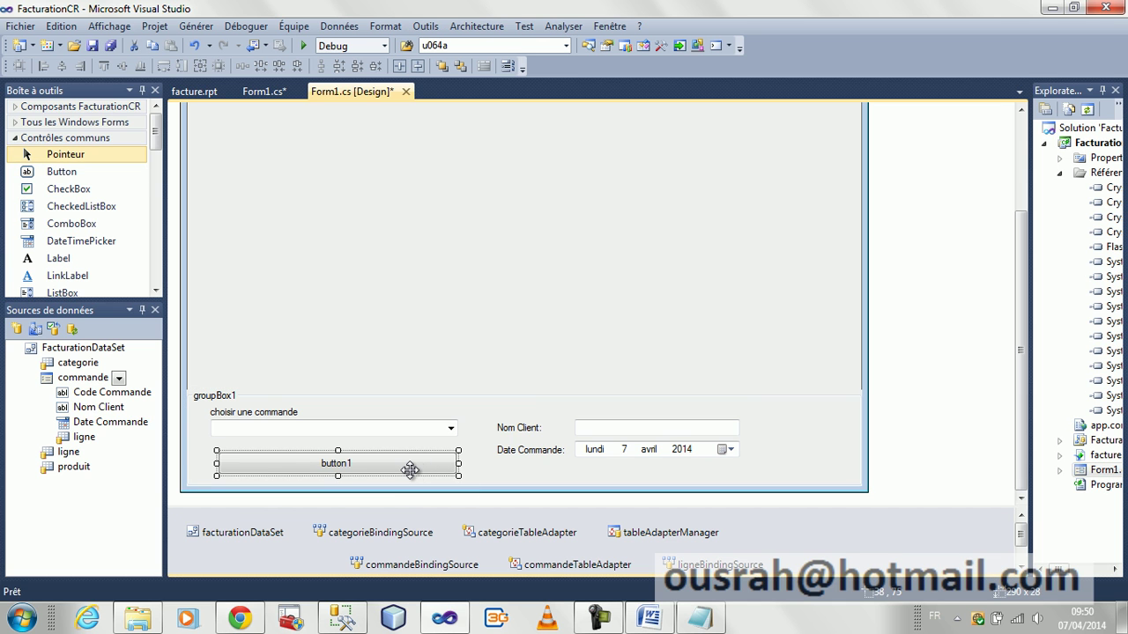
pyautogui.press('F4')
pyautogui.click(794, 512)
pyautogui.write('Imprimer')
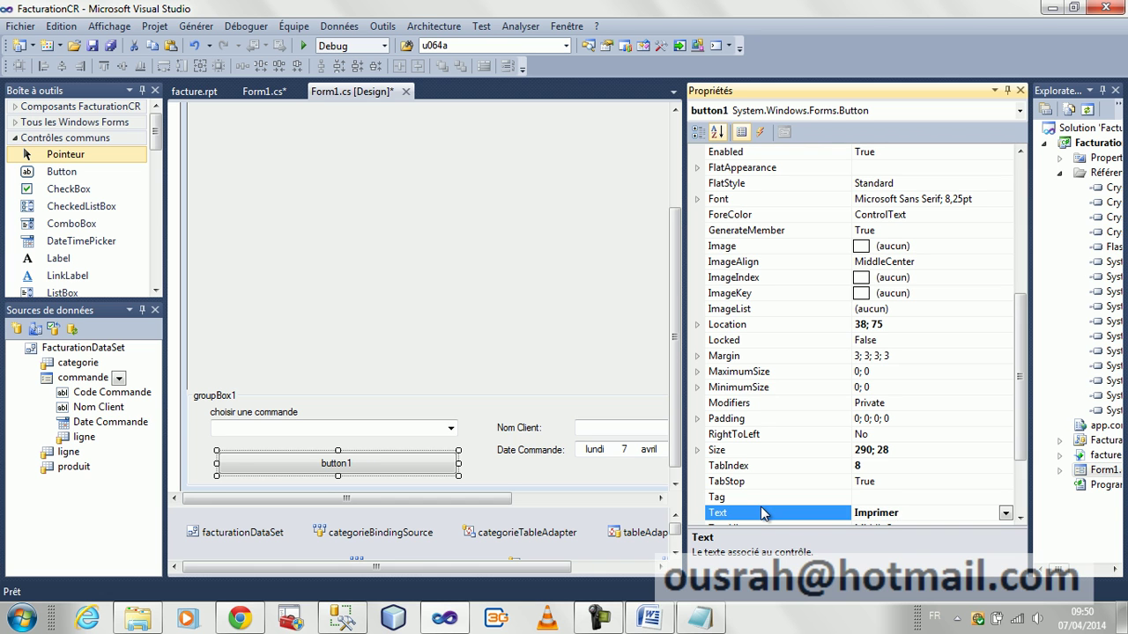
pyautogui.click(884, 497)
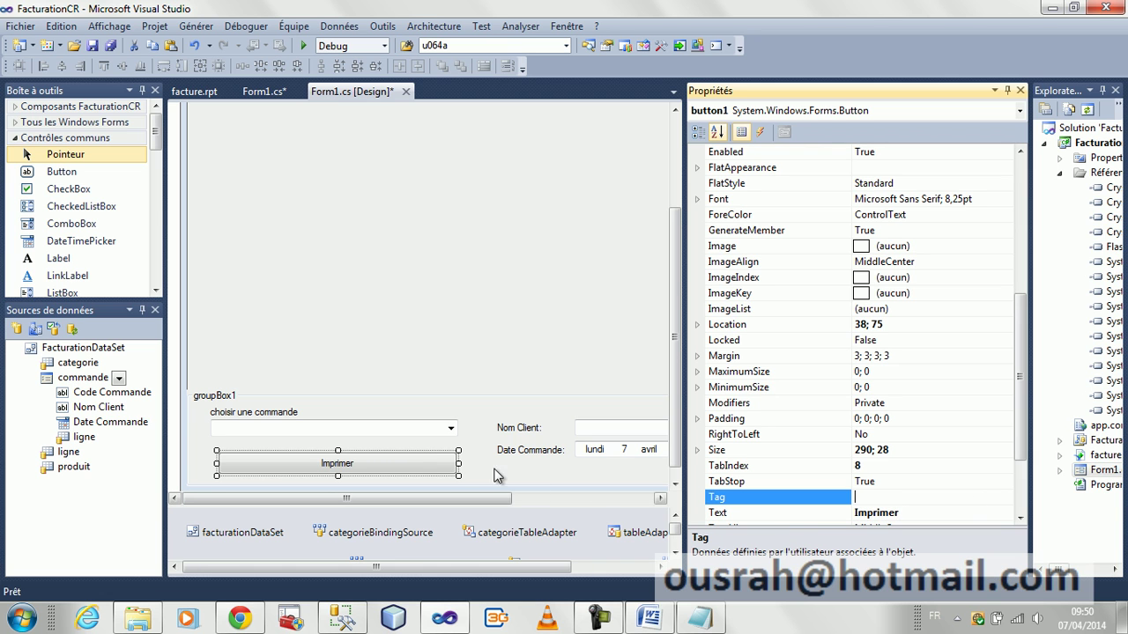
# Create the Imprimer button's Click handler and move the three report-loading lines from Form1_Load into it.
pyautogui.doubleClick(421, 467)
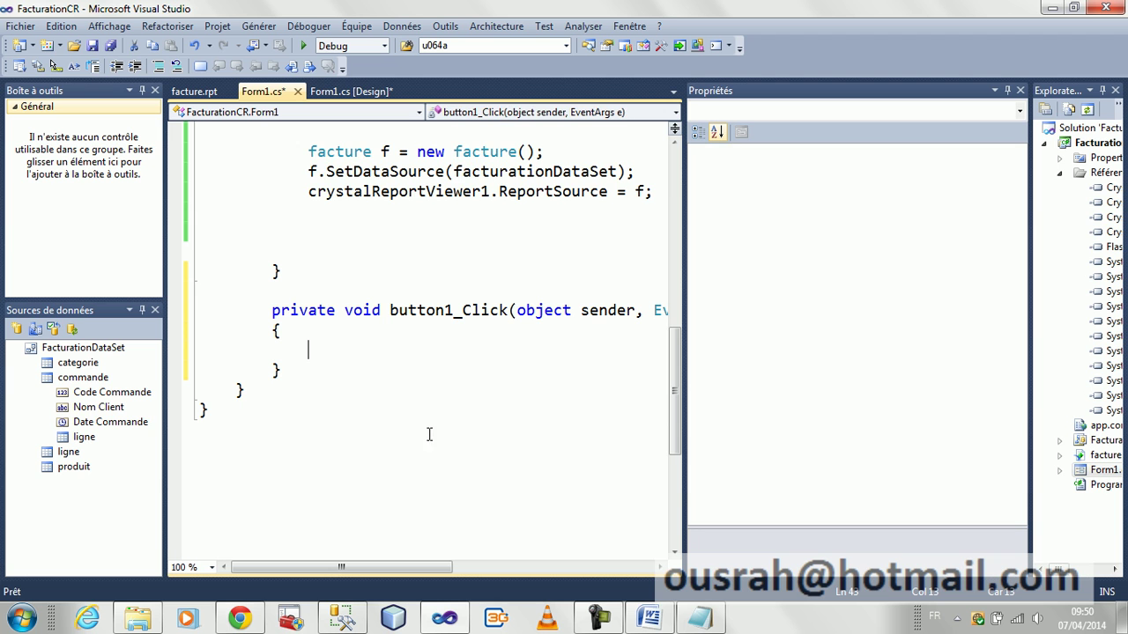
pyautogui.moveTo(297, 155); pyautogui.dragTo(201, 230)
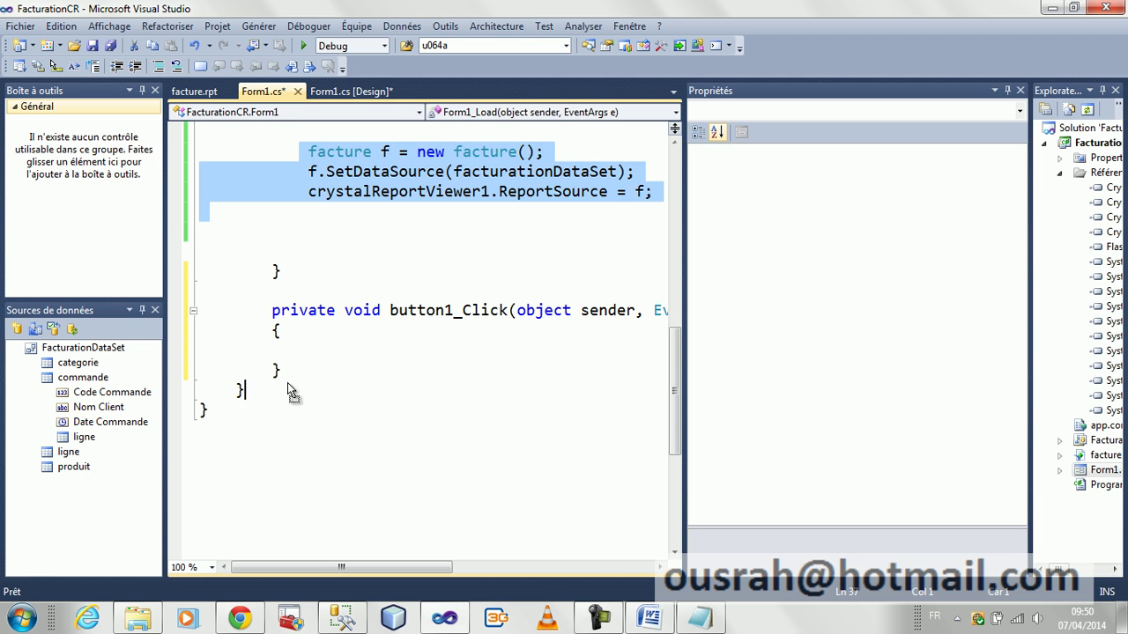
pyautogui.moveTo(303, 343); pyautogui.dragTo(304, 346)
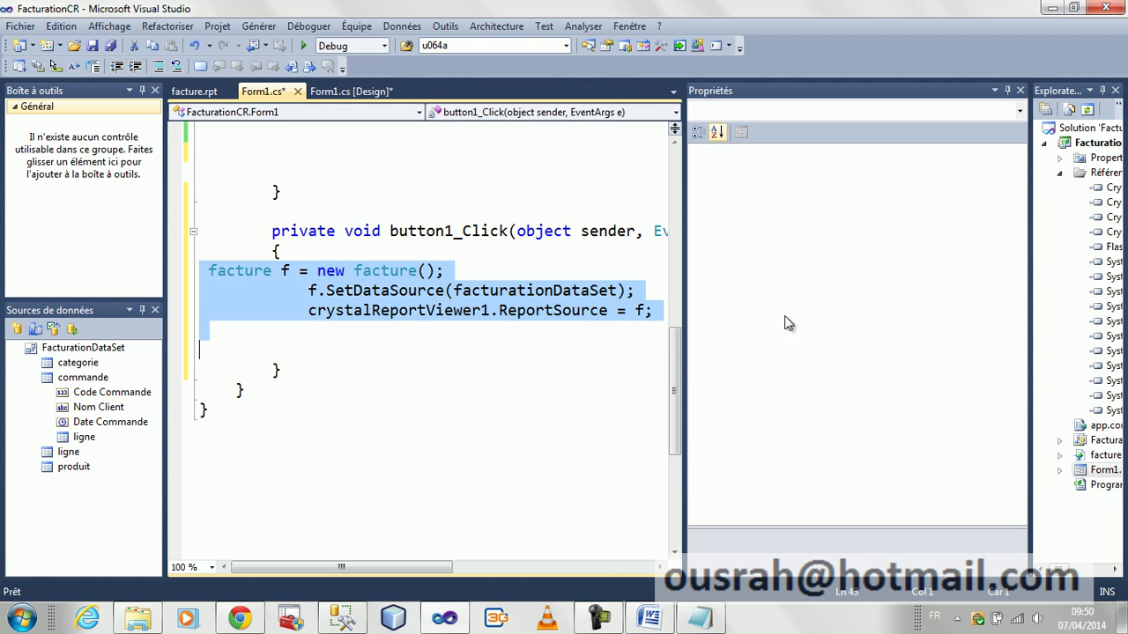
pyautogui.click(1020, 91)
pyautogui.moveTo(1026, 348); pyautogui.dragTo(1024, 303)
pyautogui.click(650, 325)
pyautogui.moveTo(1022, 363); pyautogui.dragTo(1022, 391)
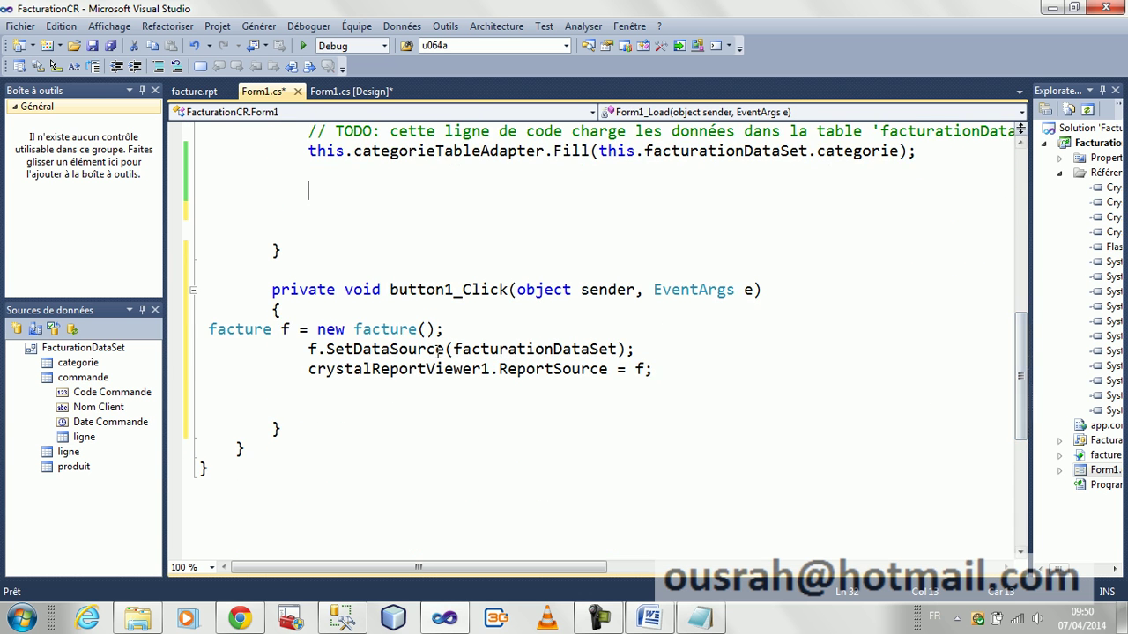
# Below the ReportSource line in button1_Click, add a crystalReportViewer1.SelectionFormula assignment with a string starting with "{".
pyautogui.click(401, 290)
pyautogui.click(332, 388)
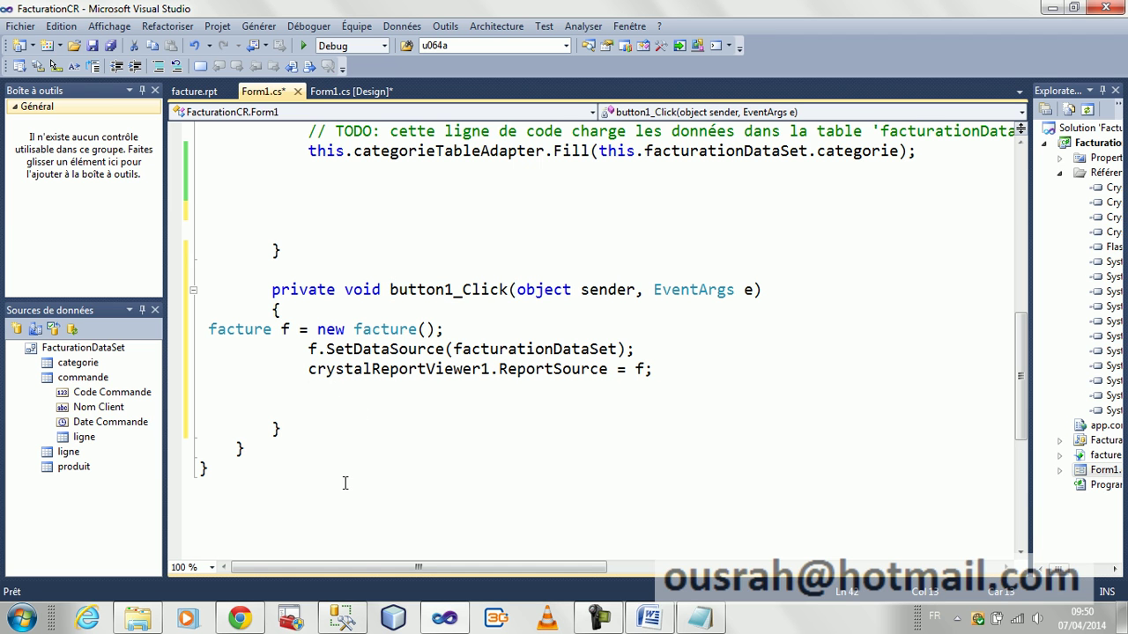
pyautogui.write('cryst')
pyautogui.press('Tab')
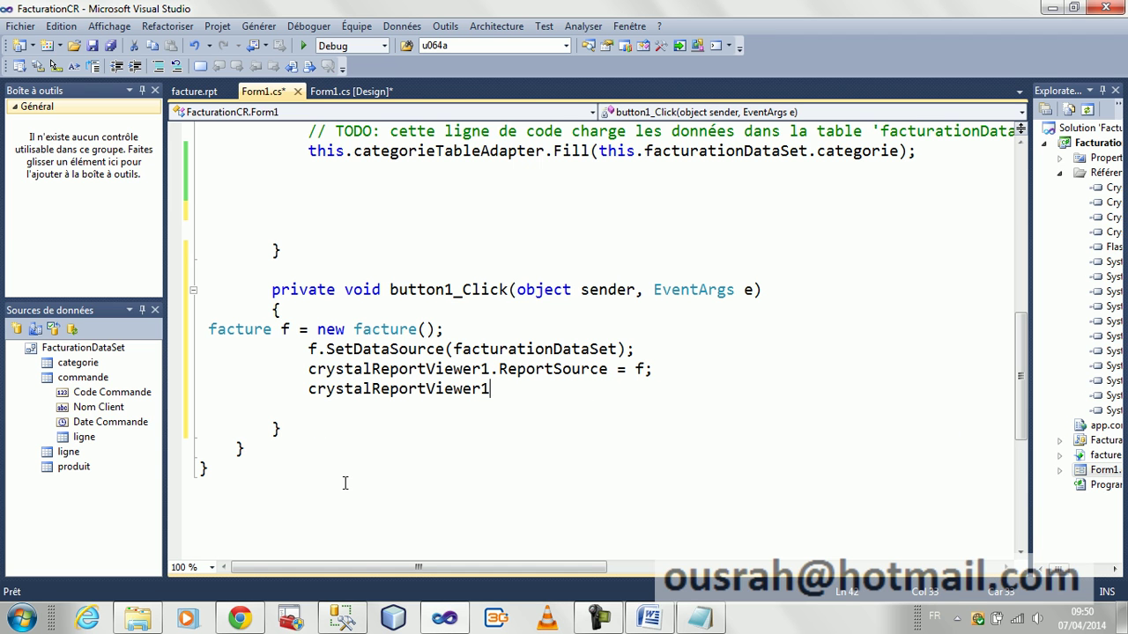
pyautogui.write('.sel')
pyautogui.press('Down')
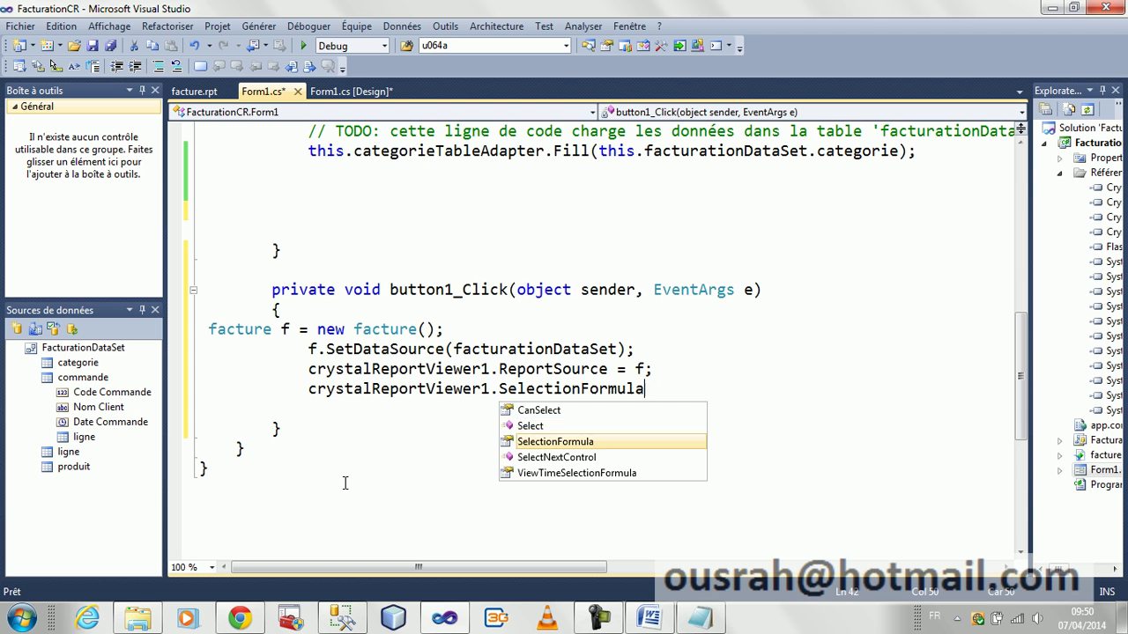
pyautogui.write('= "";')
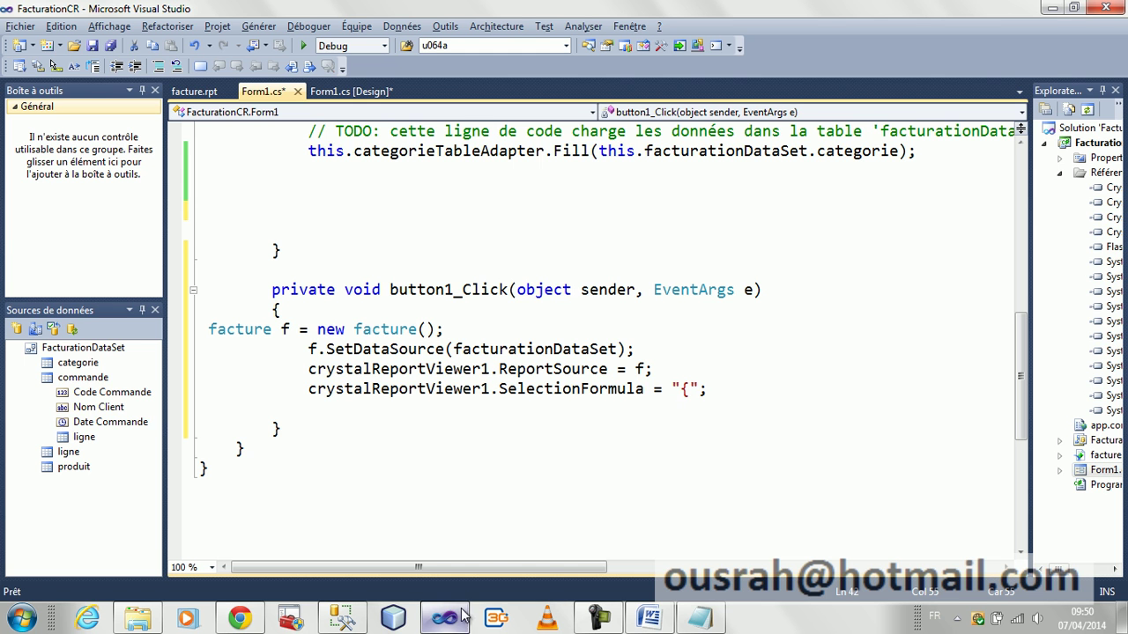
# Create a new formula field named s in facture.rpt.
pyautogui.click(210, 93)
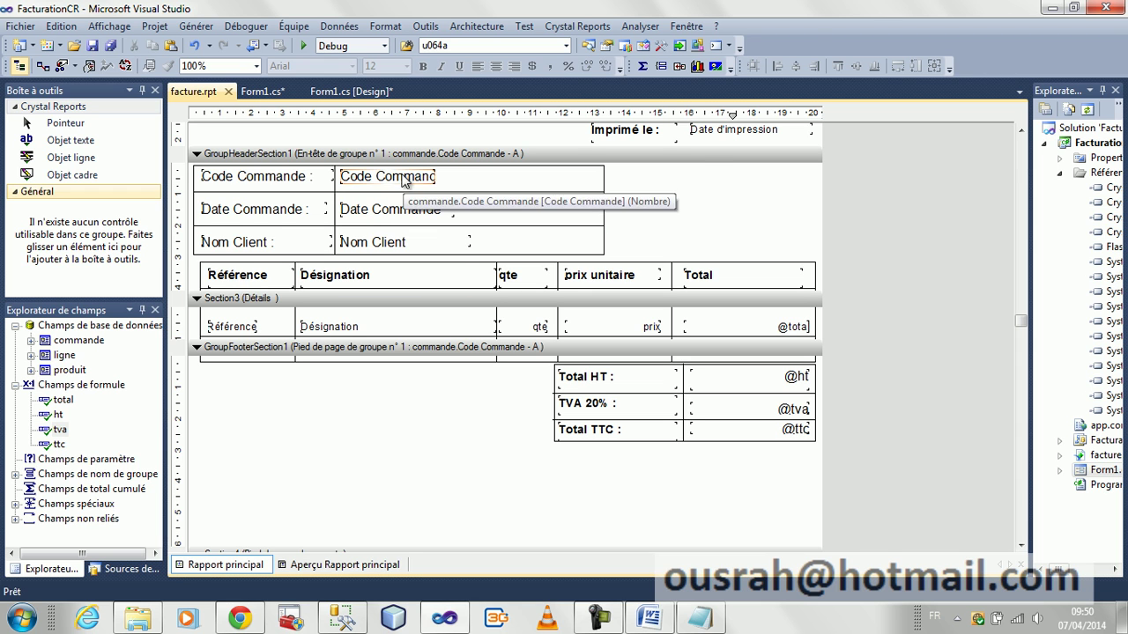
pyautogui.rightClick(67, 385)
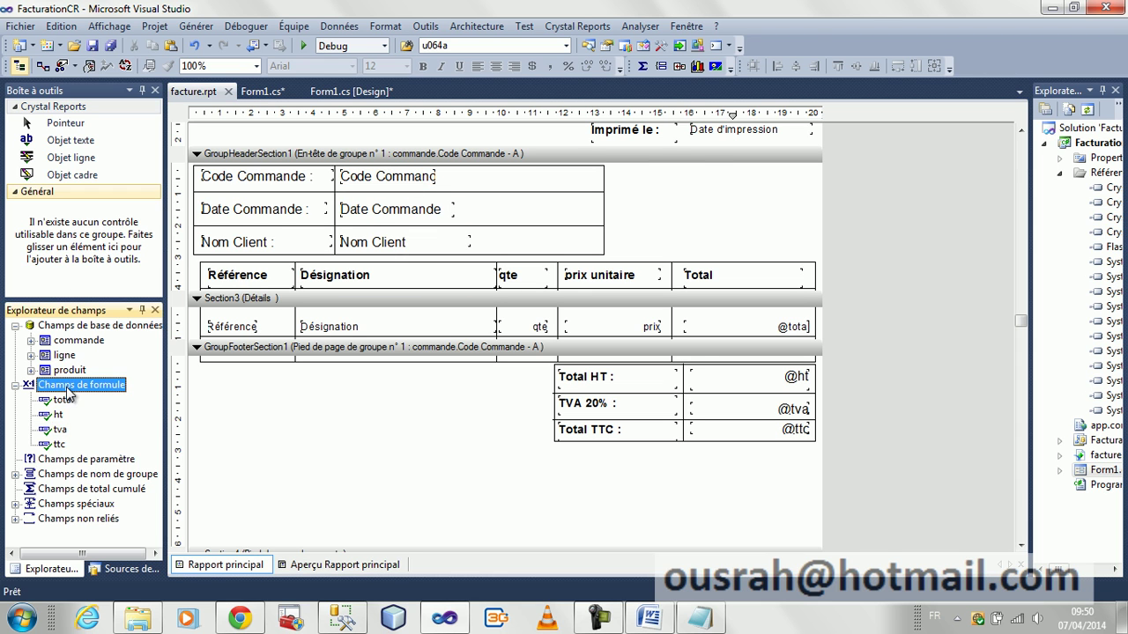
pyautogui.click(163, 399)
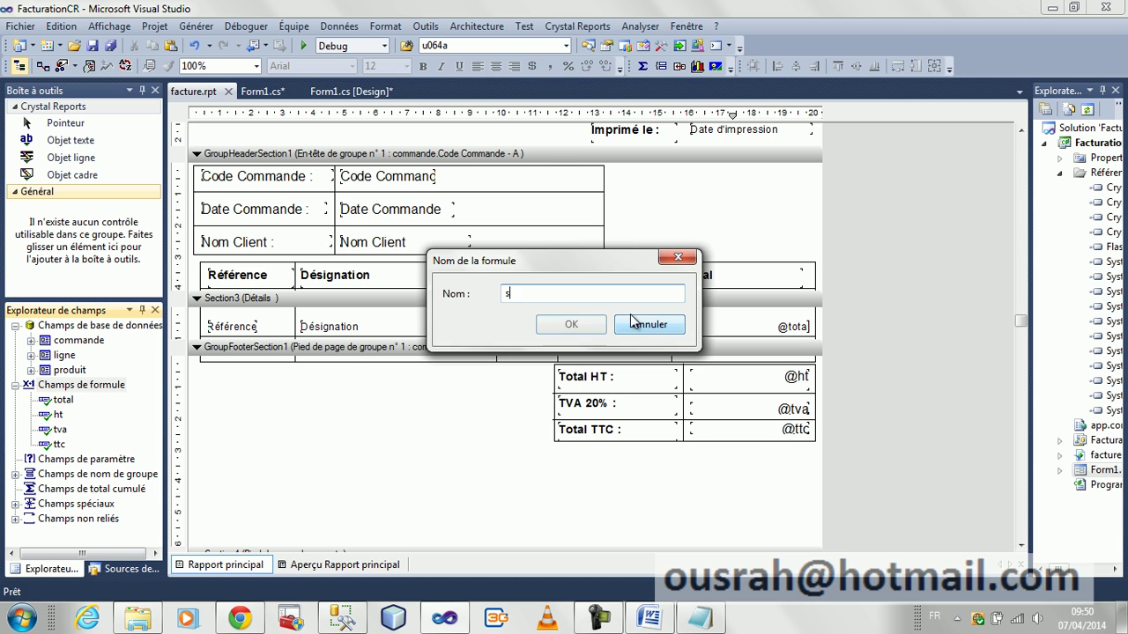
pyautogui.click(571, 324)
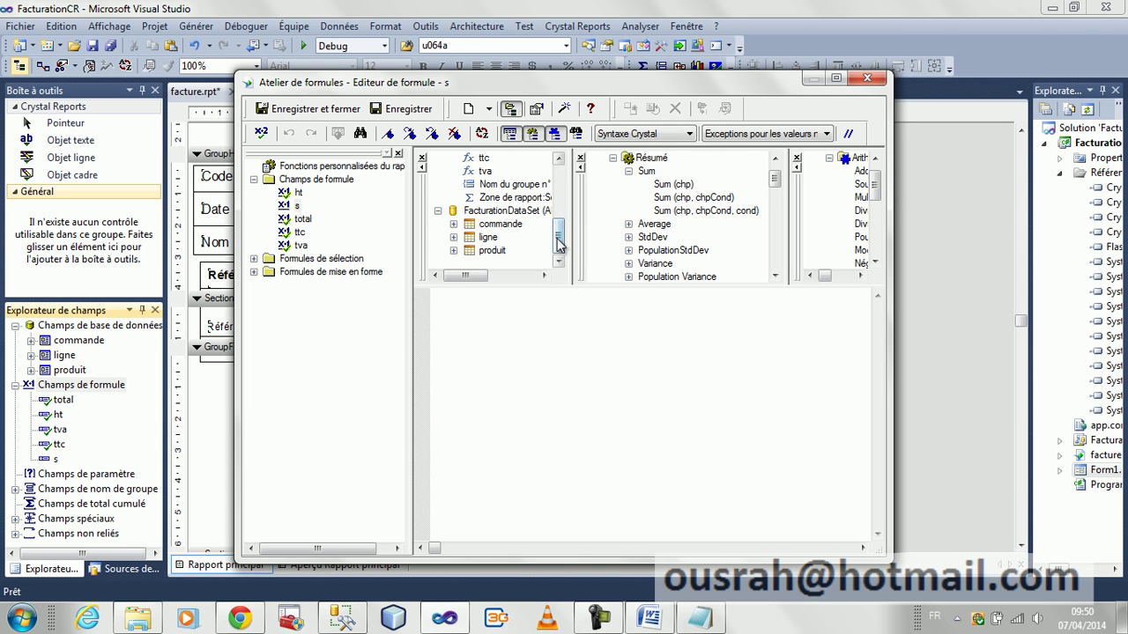
# Insert the commande table's Code Commande field into formula s, copy its reference, and close the formula editor.
pyautogui.click(453, 223)
pyautogui.doubleClick(522, 226)
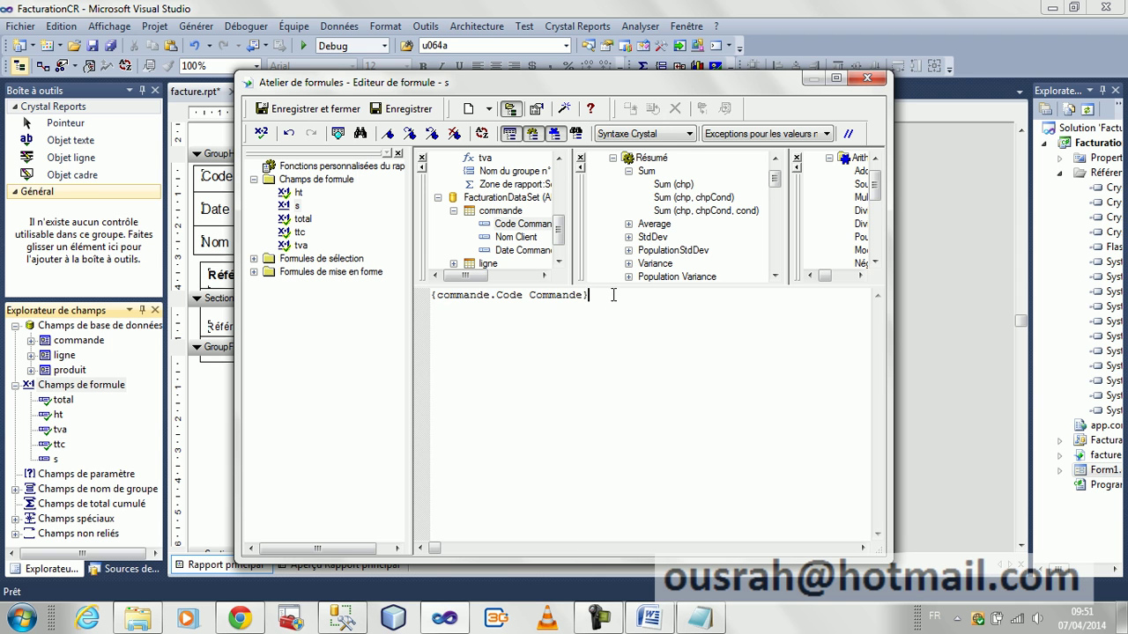
pyautogui.moveTo(612, 304); pyautogui.dragTo(434, 308)
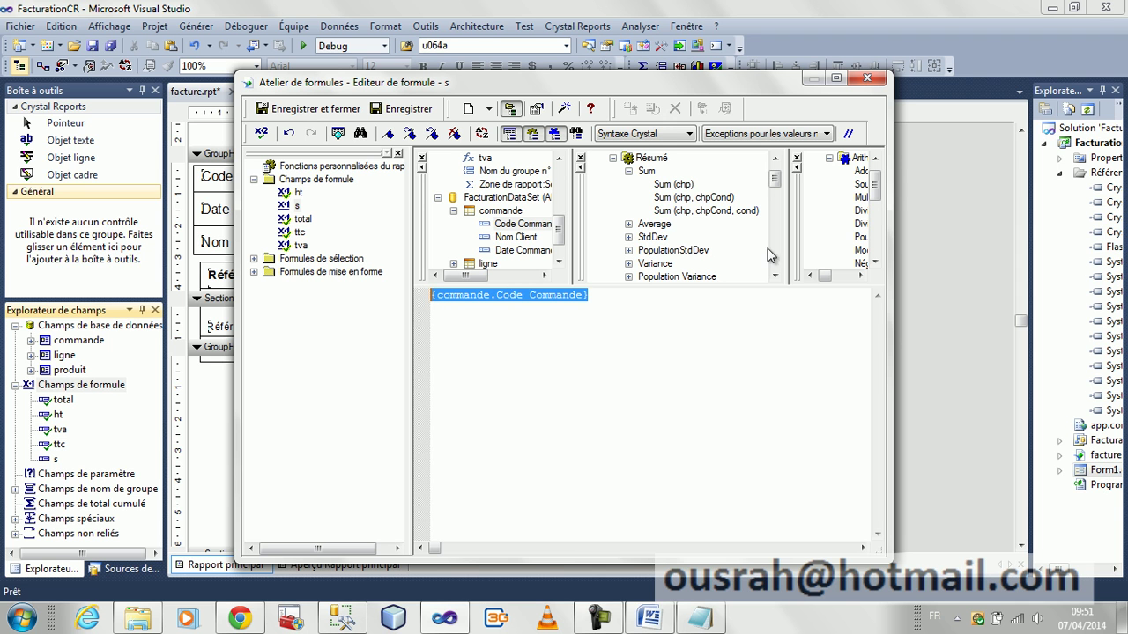
pyautogui.click(867, 78)
pyautogui.click(593, 368)
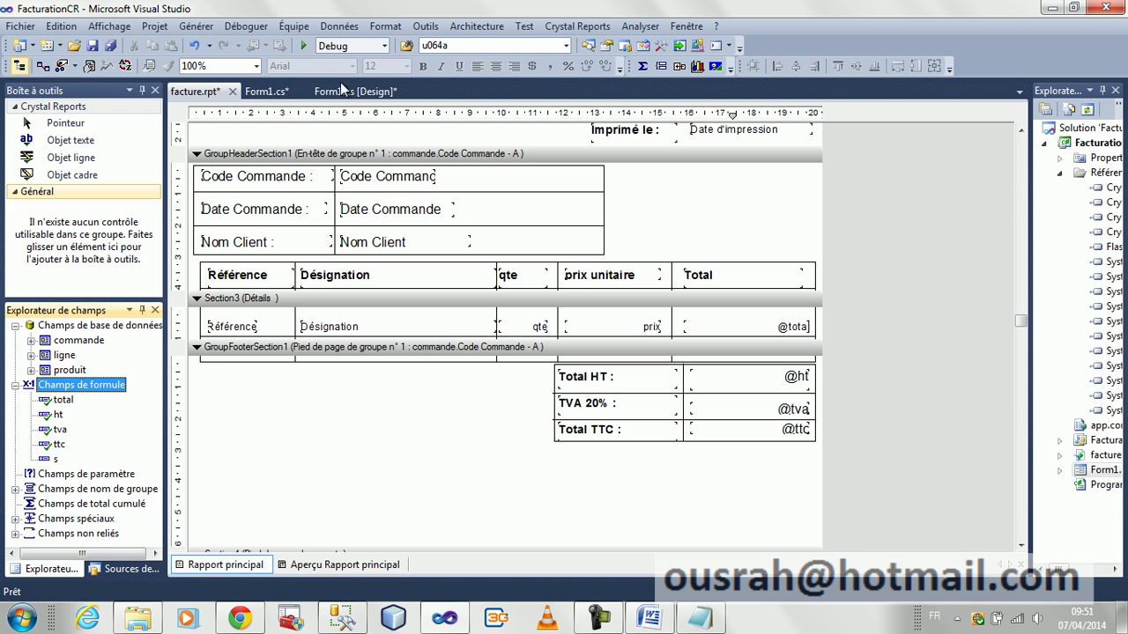
# Complete the SelectionFormula string in Form1.cs as "{commande.Code Commande} = ".
pyautogui.click(270, 91)
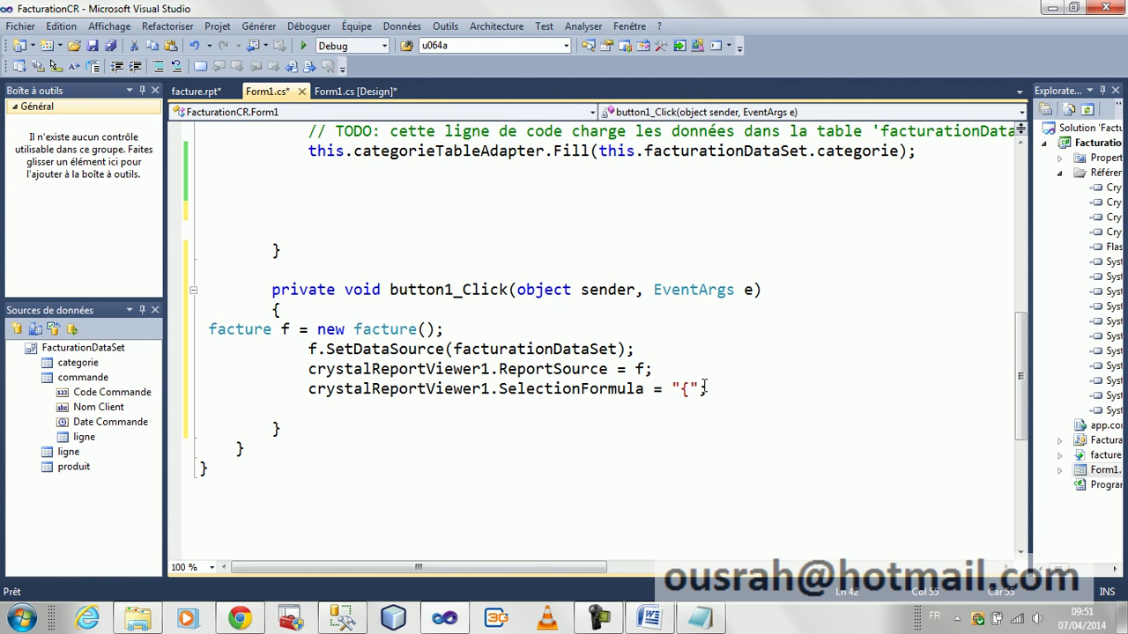
pyautogui.write('{commande.Code Commande}')
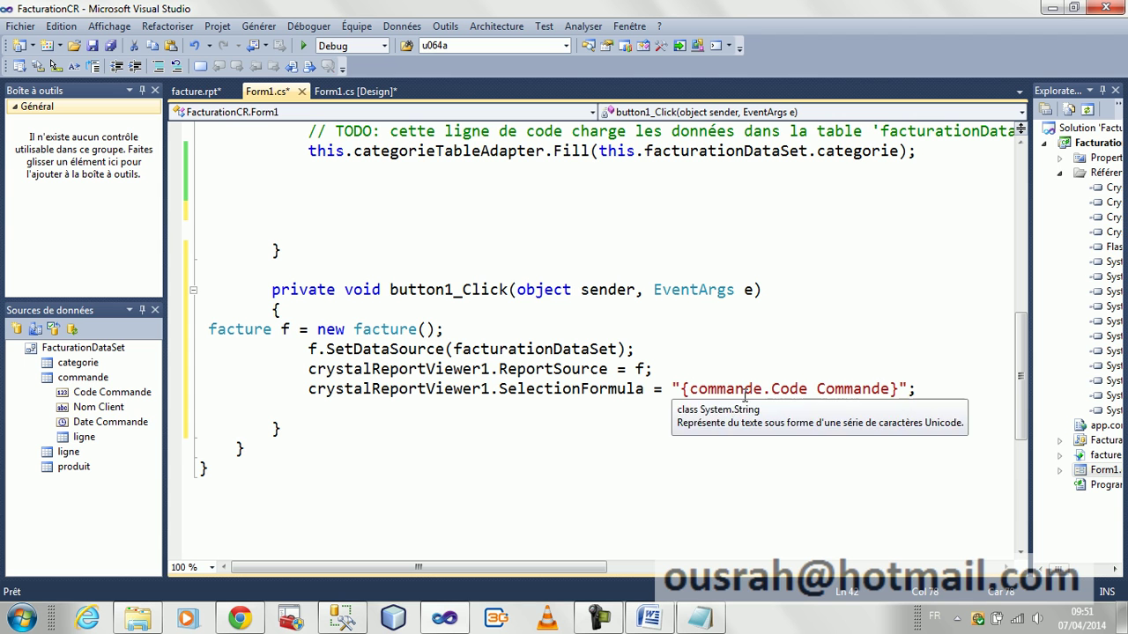
pyautogui.write('= "')
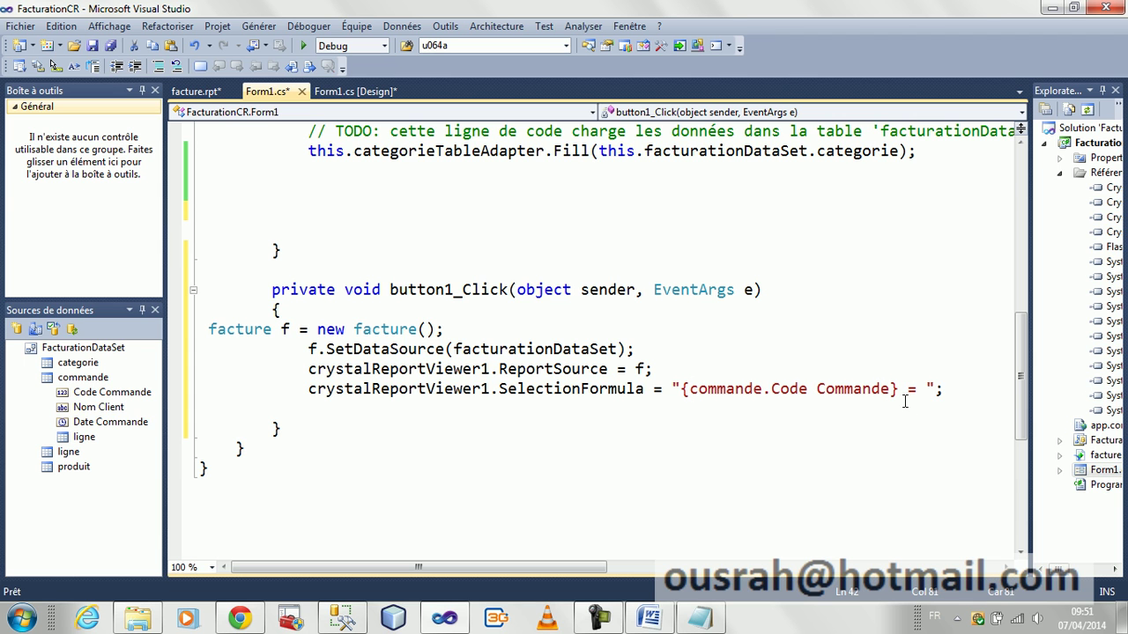
# Append + commandeComboBox.SelectedValue to the SelectionFormula expression.
pyautogui.write(' + com')
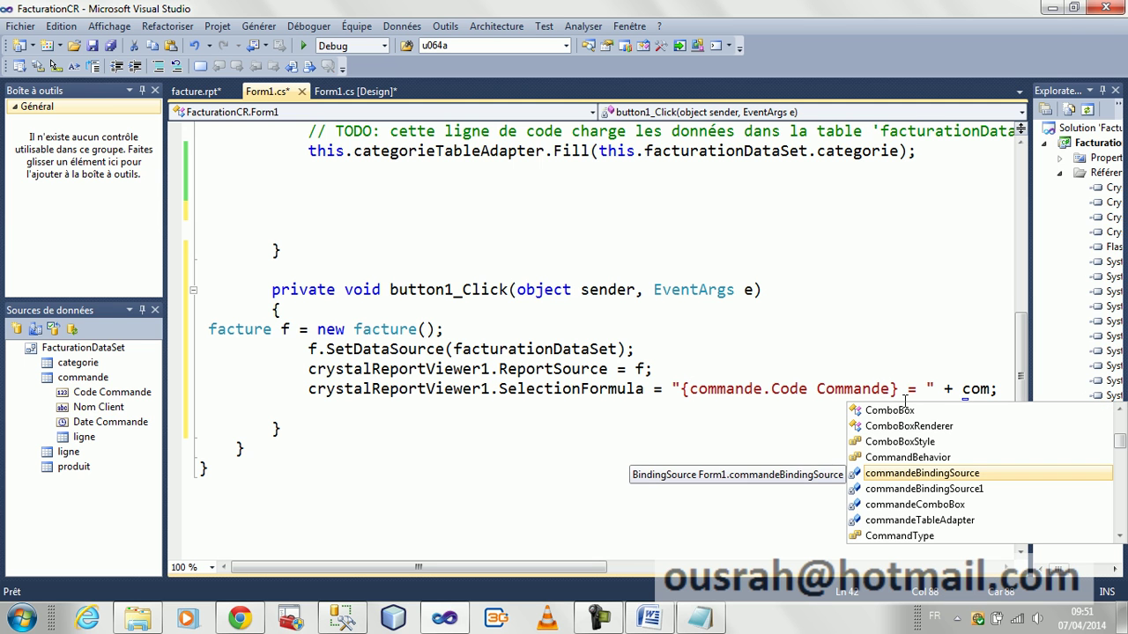
pyautogui.press('Down')
pyautogui.press('Down')
pyautogui.press('Return')
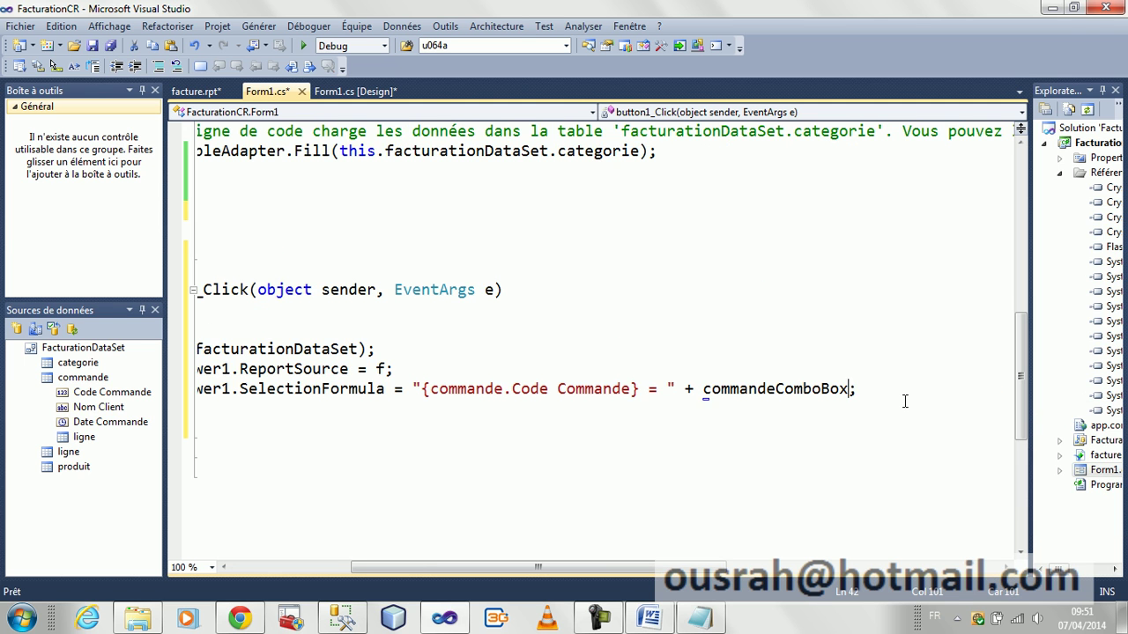
pyautogui.write('.sele')
pyautogui.press('Down')
pyautogui.press('Down')
pyautogui.press('Down')
pyautogui.press('Down')
pyautogui.press('Down')
pyautogui.press('Down')
pyautogui.press('Down')
pyautogui.press('Return')
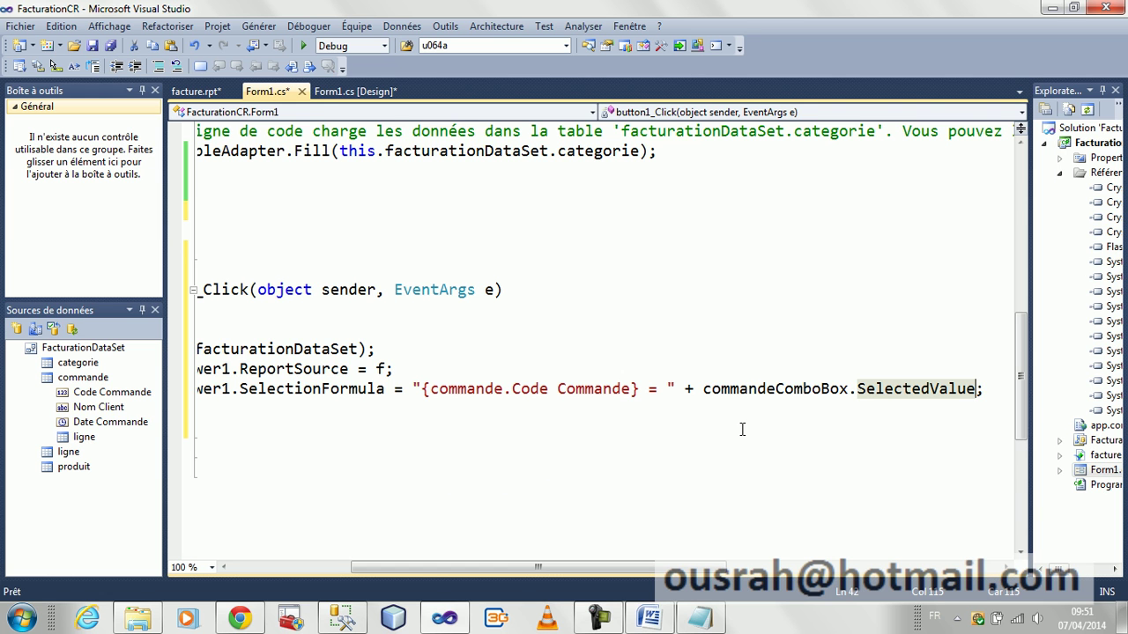
# Run the application, generate the invoice for the sup isi order, and check its totals.
pyautogui.moveTo(648, 390); pyautogui.dragTo(440, 388)
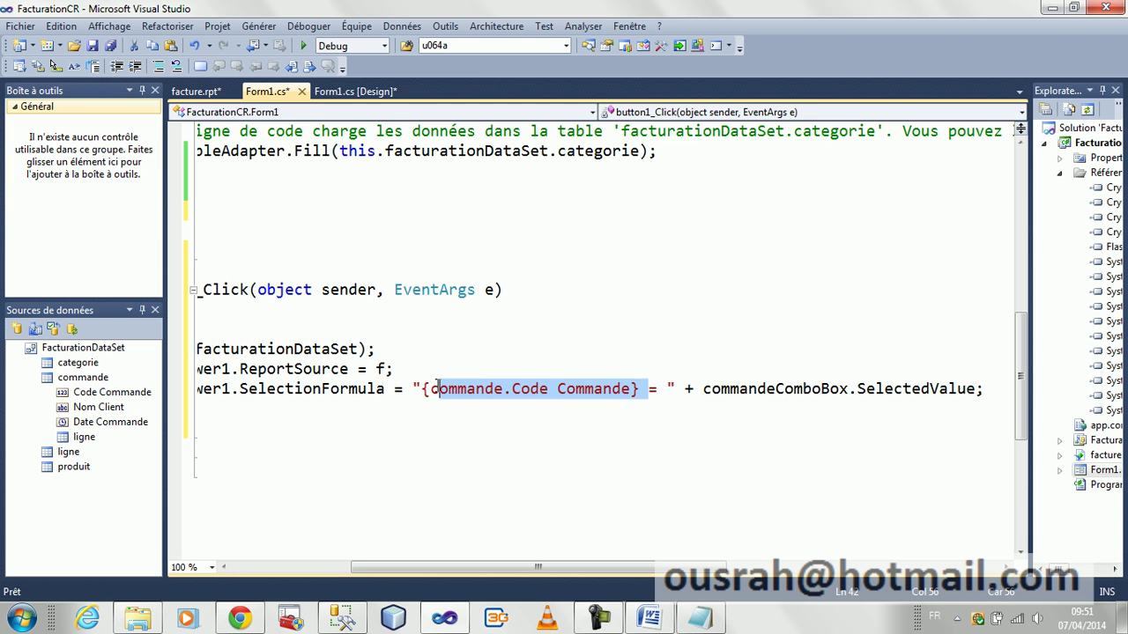
pyautogui.click(382, 388)
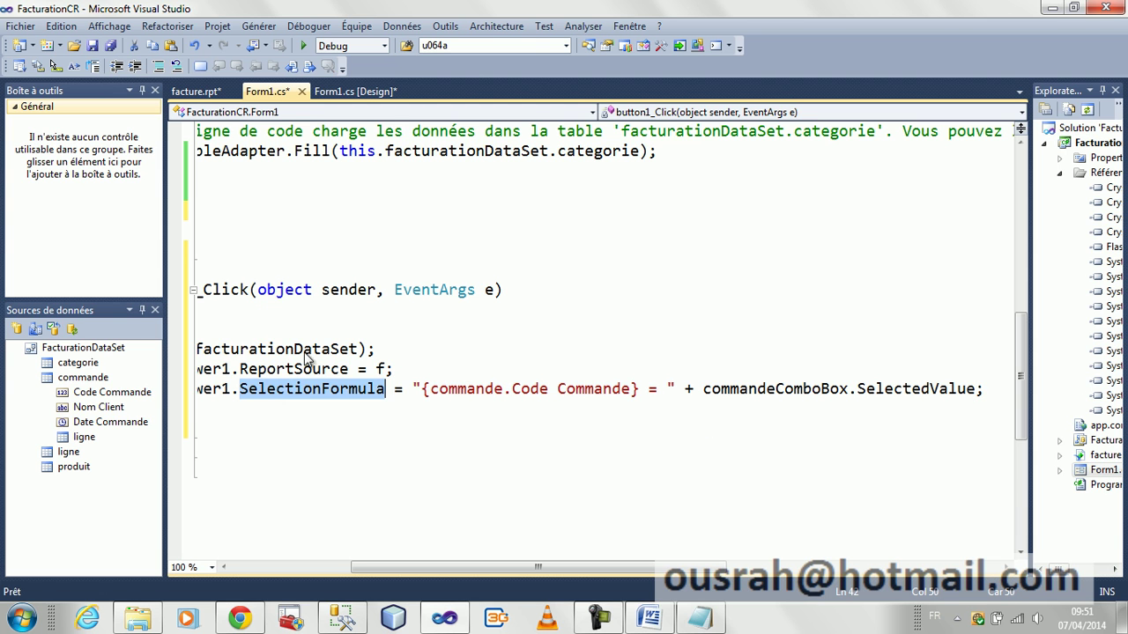
pyautogui.click(305, 43)
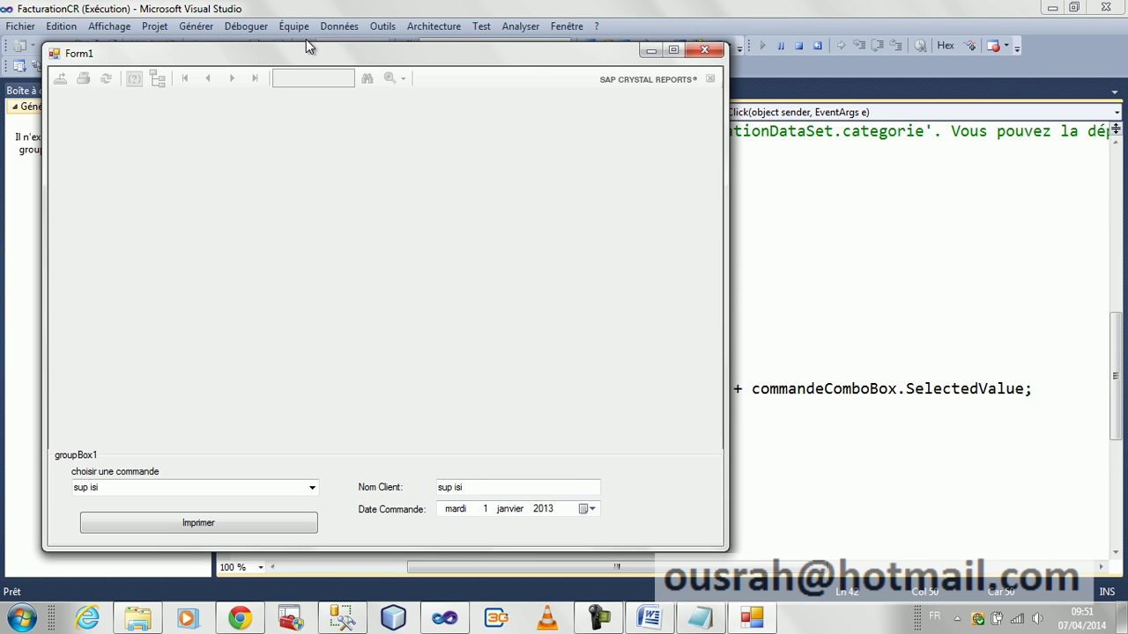
pyautogui.click(313, 489)
pyautogui.click(313, 489)
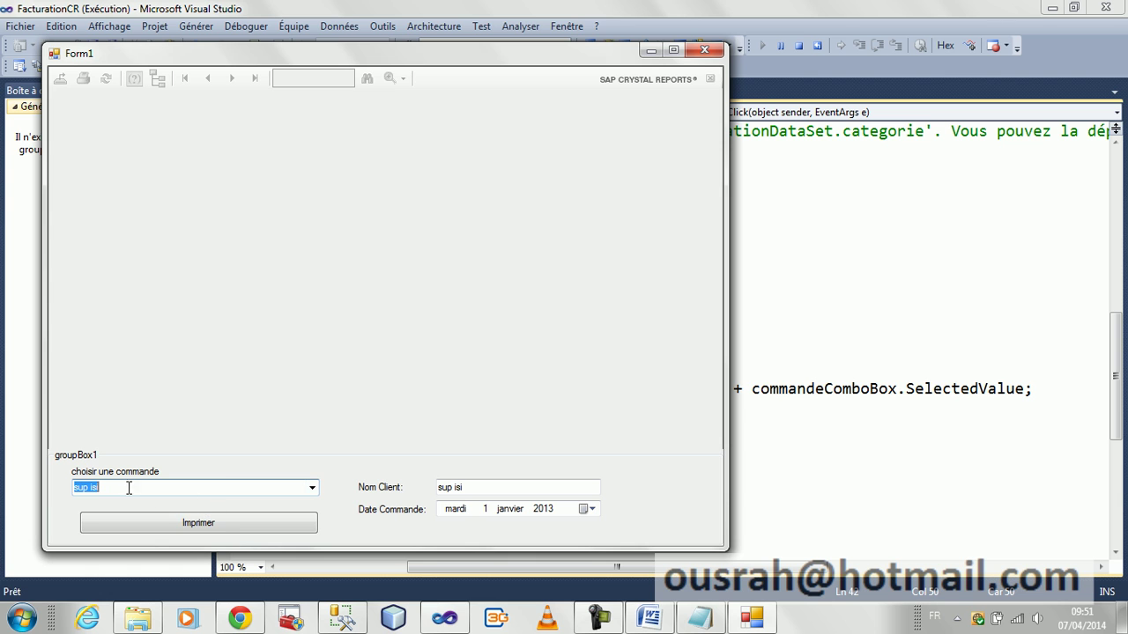
pyautogui.click(236, 521)
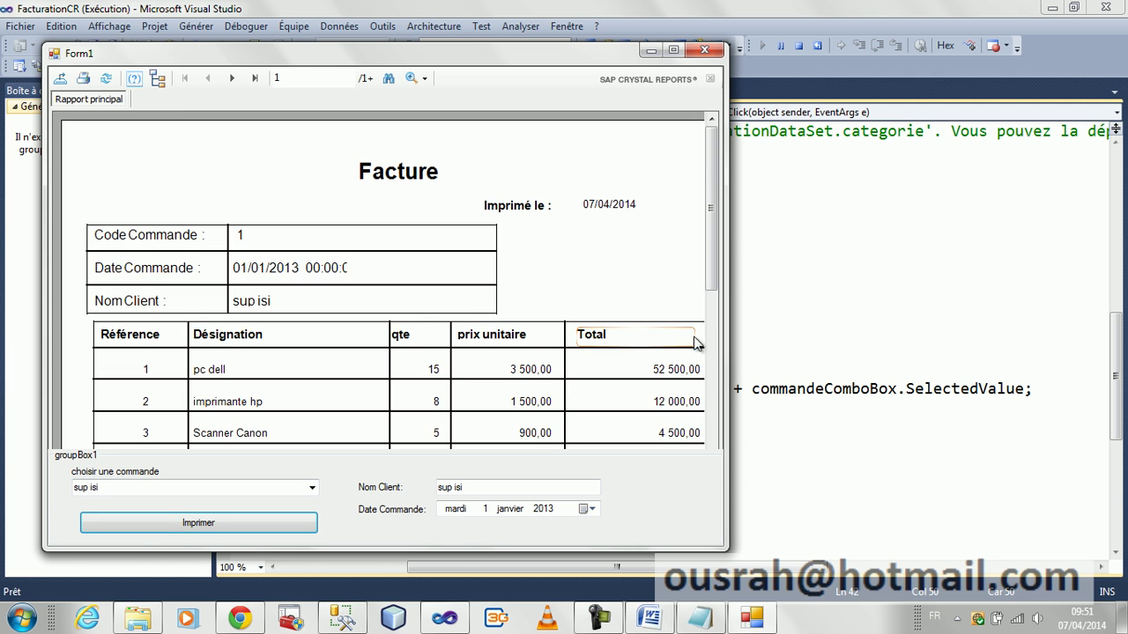
pyautogui.moveTo(716, 243); pyautogui.dragTo(715, 349)
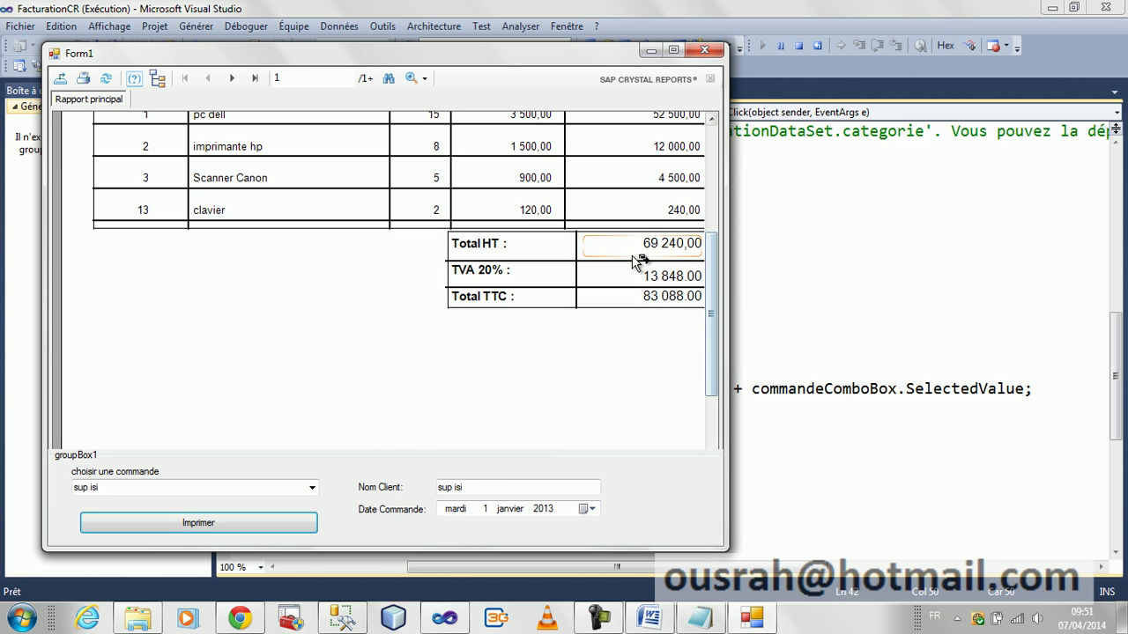
# Choose the Medite order, generate its invoice, and review it down to the totals.
pyautogui.click(312, 489)
pyautogui.click(231, 518)
pyautogui.click(228, 519)
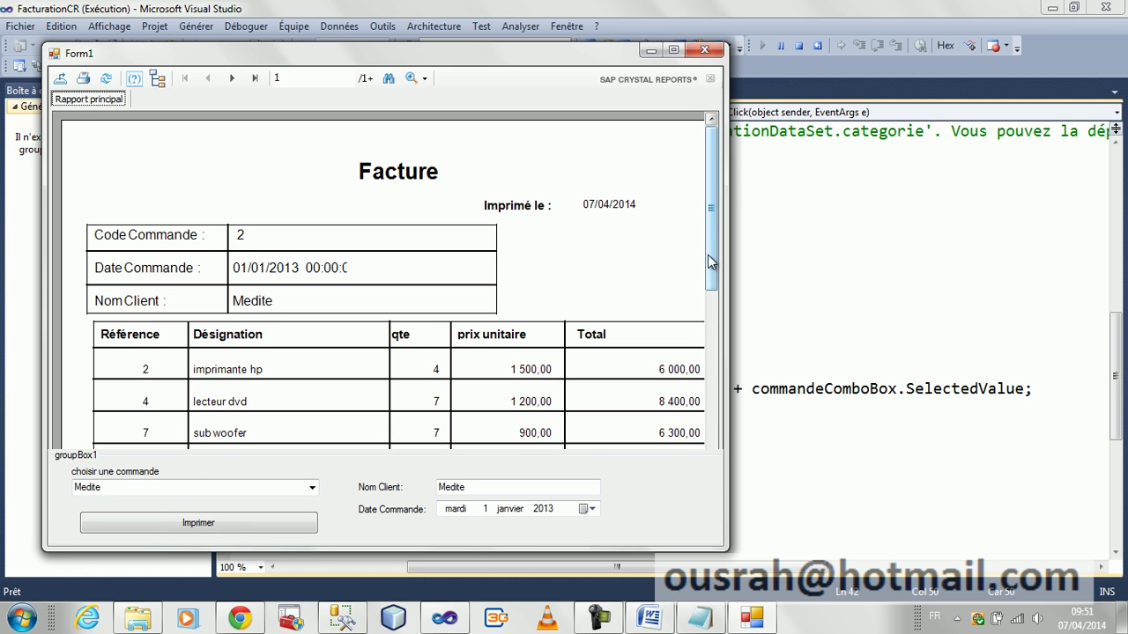
pyautogui.moveTo(711, 262); pyautogui.dragTo(713, 308)
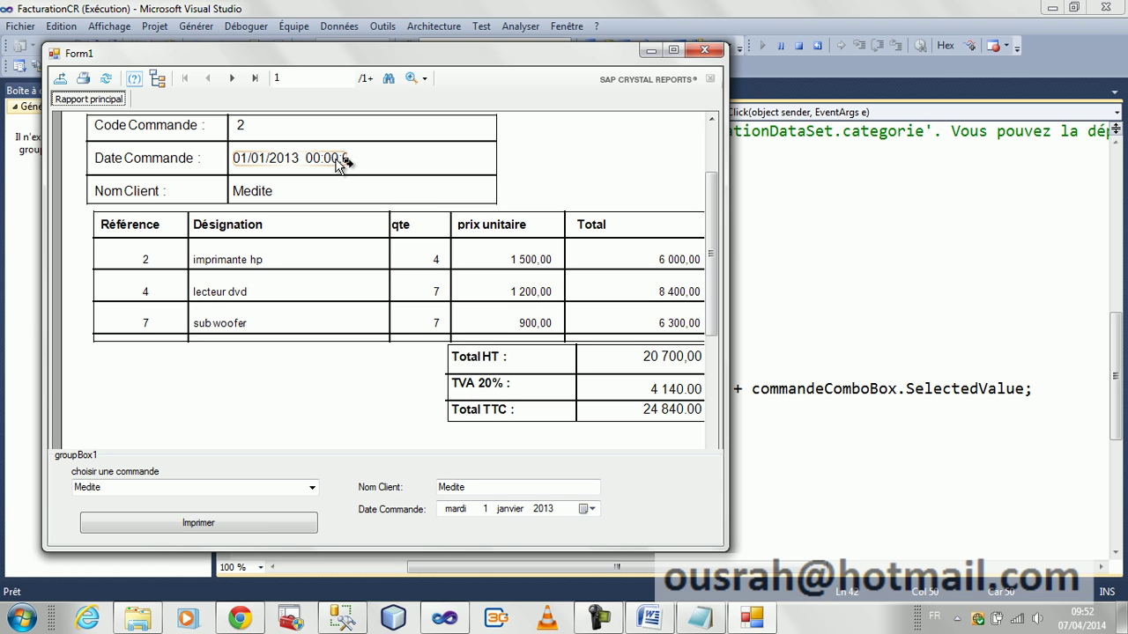
# Reopen the list of commandes in the running form.
pyautogui.click(132, 487)
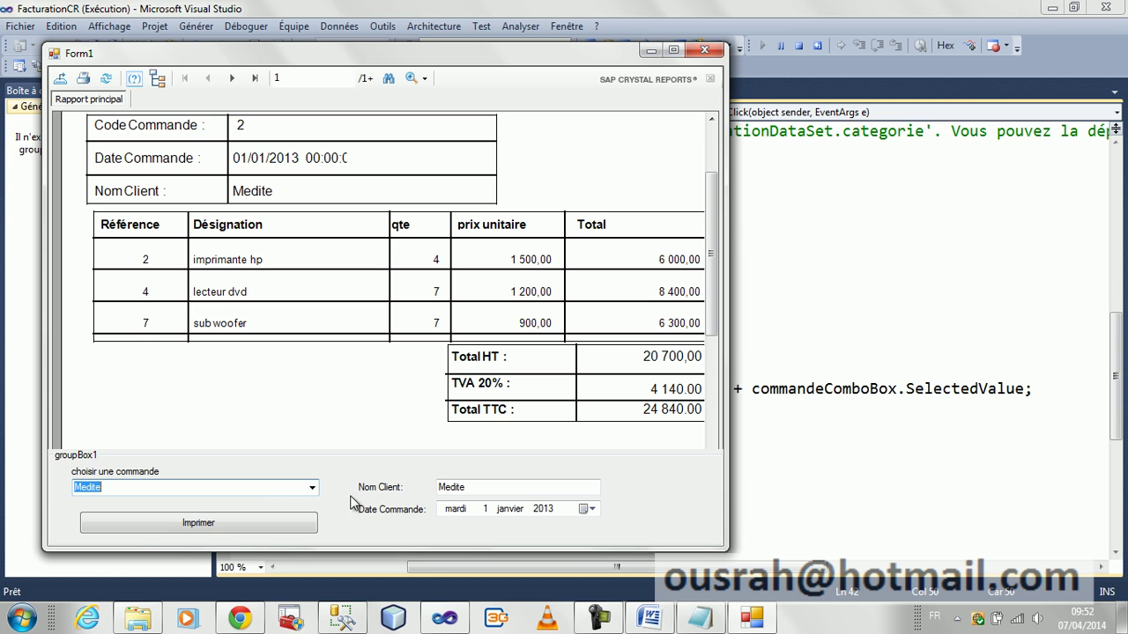
pyautogui.click(313, 489)
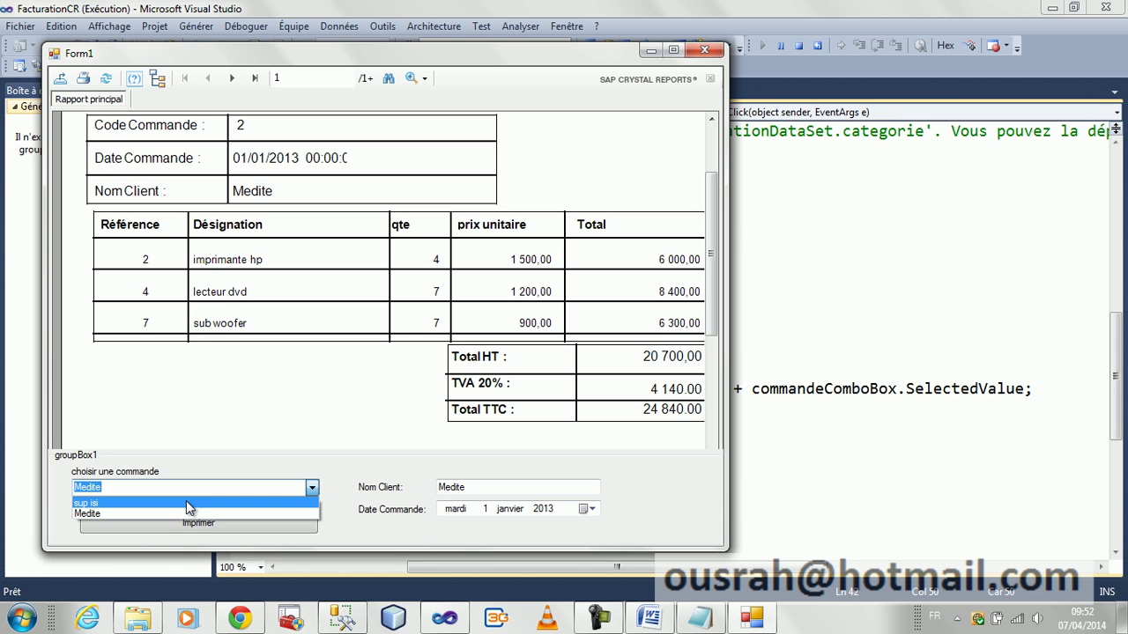